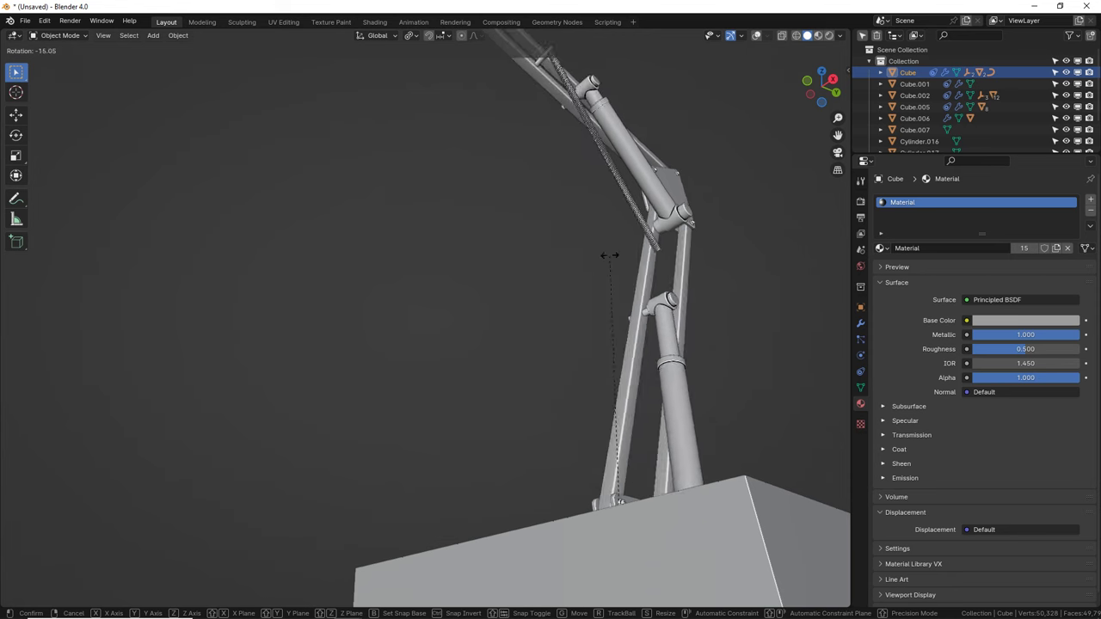
left_click(730, 246)
middle_click_drag(730, 245, 714, 323)
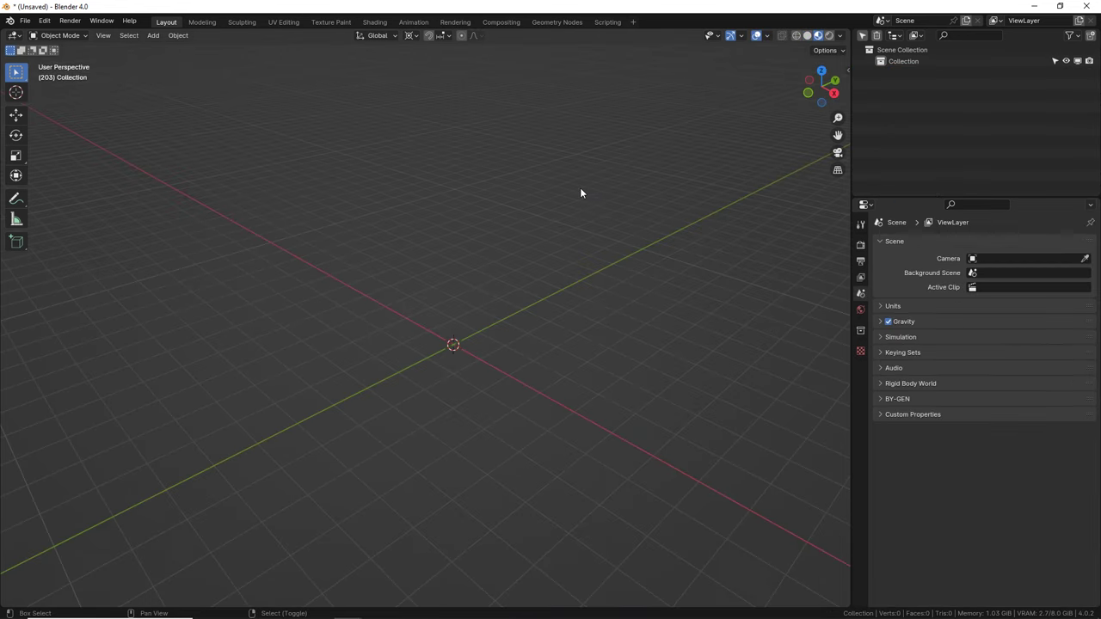
Step: Add a cube and uniformly scale its mesh down to a small block at the origin in Edit Mode
key("shift+a")
mouse_move(580, 188)
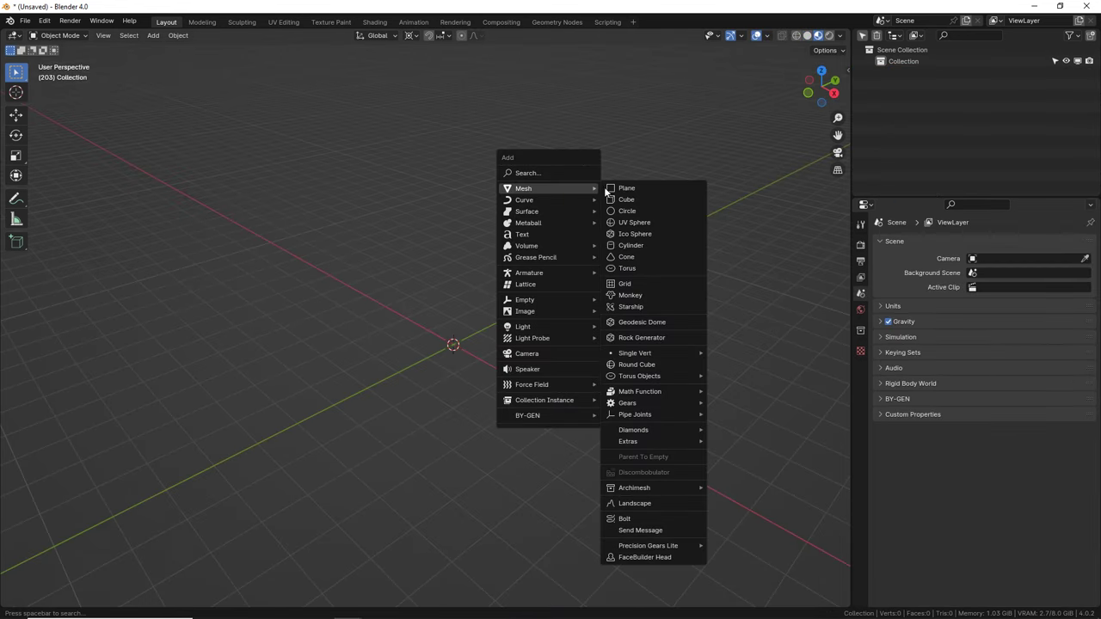
left_click(625, 198)
key("Tab")
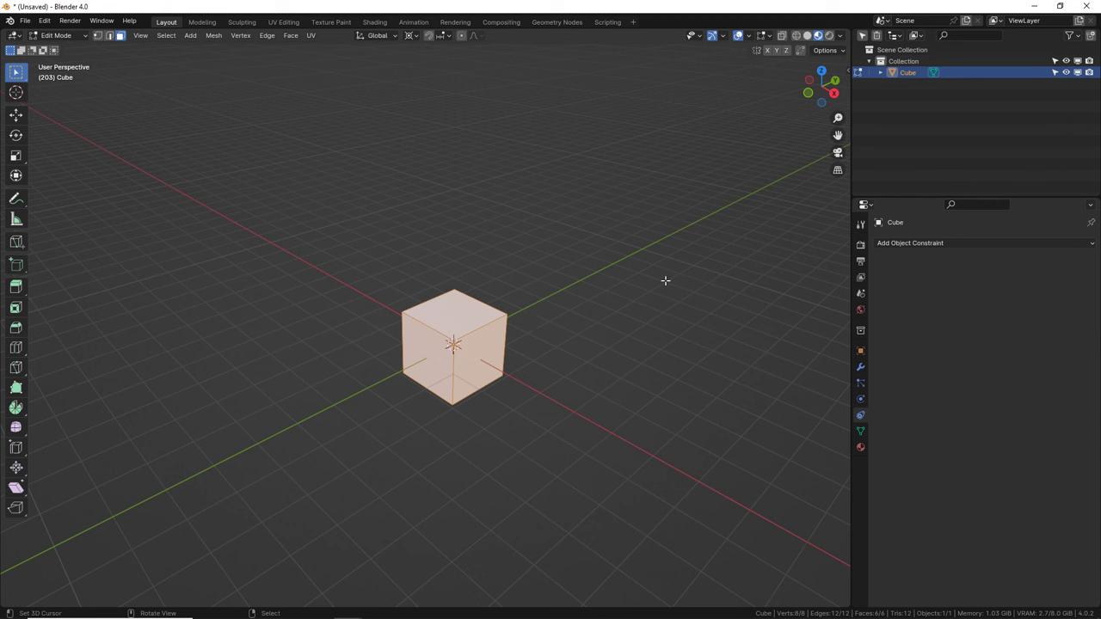
key("s")
left_click(462, 334)
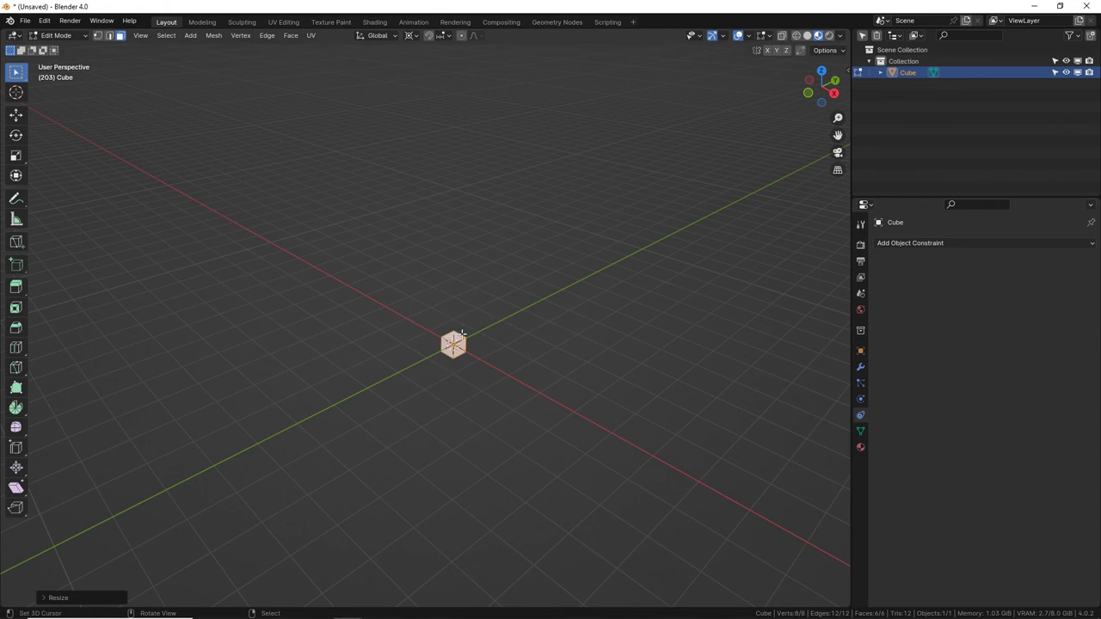
Step: Stretch the small block along the Z axis into a tall thin post and return to Object Mode
key("s")
key("z")
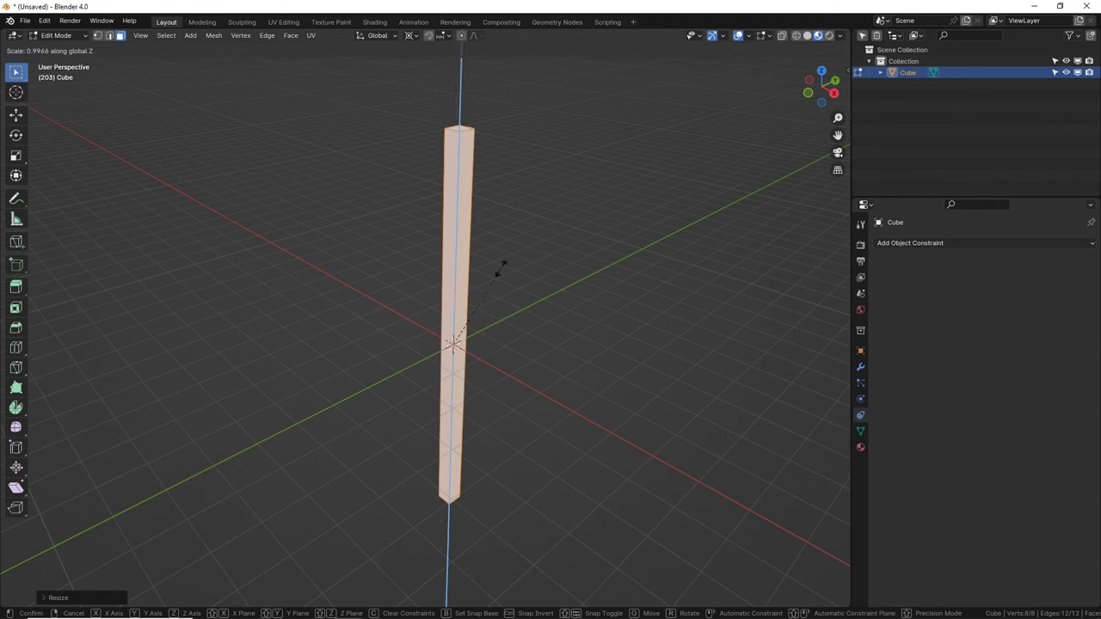
left_click(536, 230)
mouse_move(536, 228)
middle_mouse_down()
mouse_move(516, 229)
mouse_move(548, 234)
middle_mouse_up()
key("Tab")
Step: Show the viewport in Solid shading and add a Bevel modifier to the post with an amount of 0.032 m
left_click(807, 36)
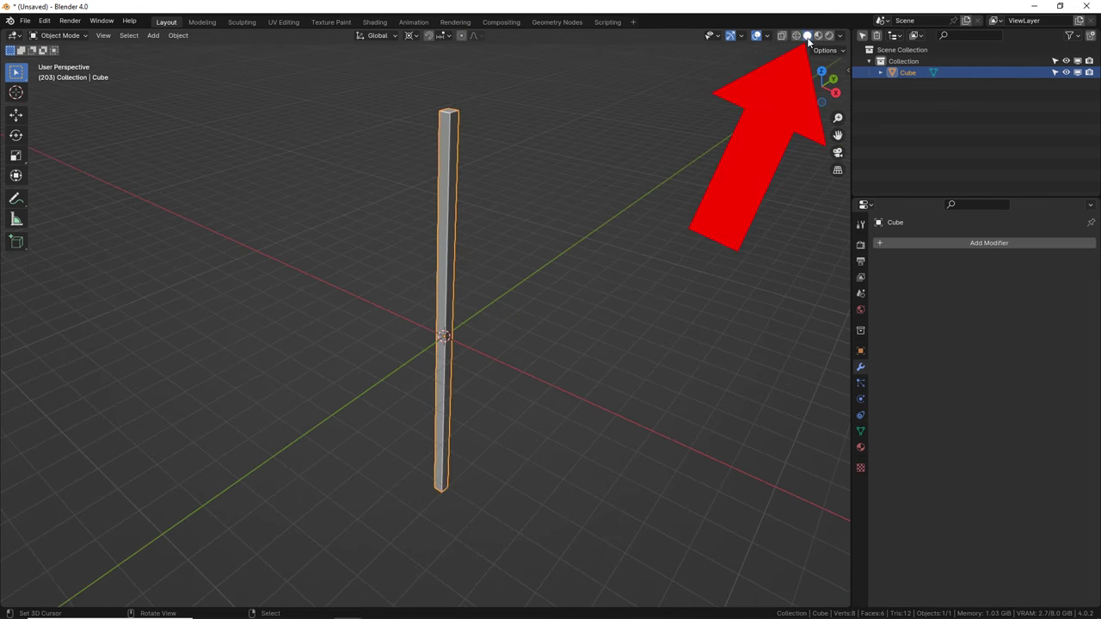
middle_click_drag(507, 161, 516, 249)
left_click(936, 243)
mouse_move(936, 243)
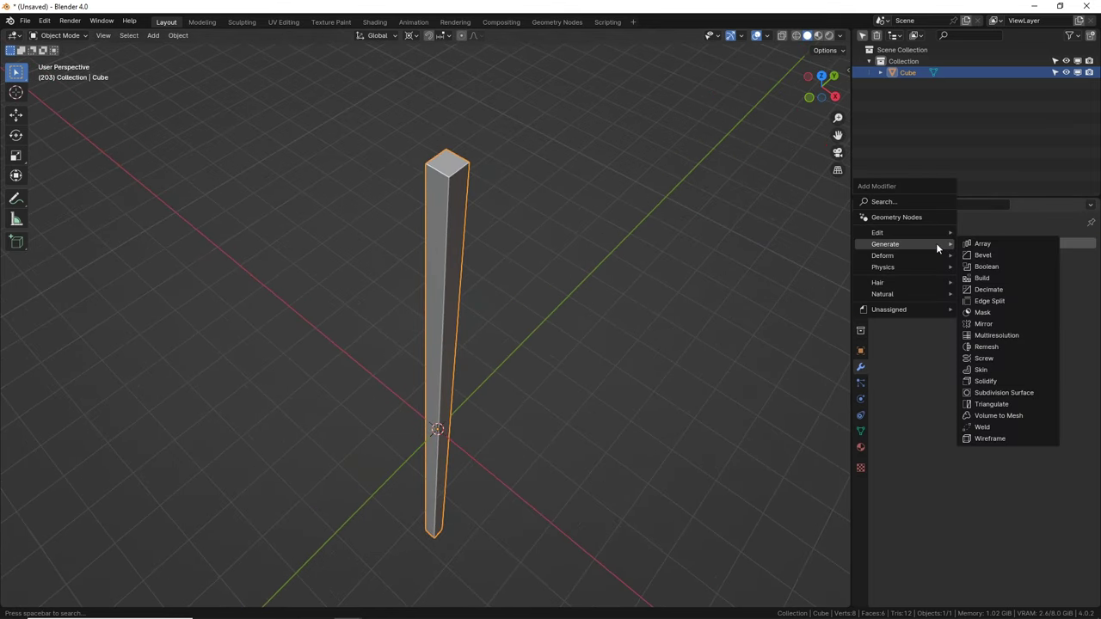
left_click(990, 255)
left_click_drag(1020, 331, 981, 332)
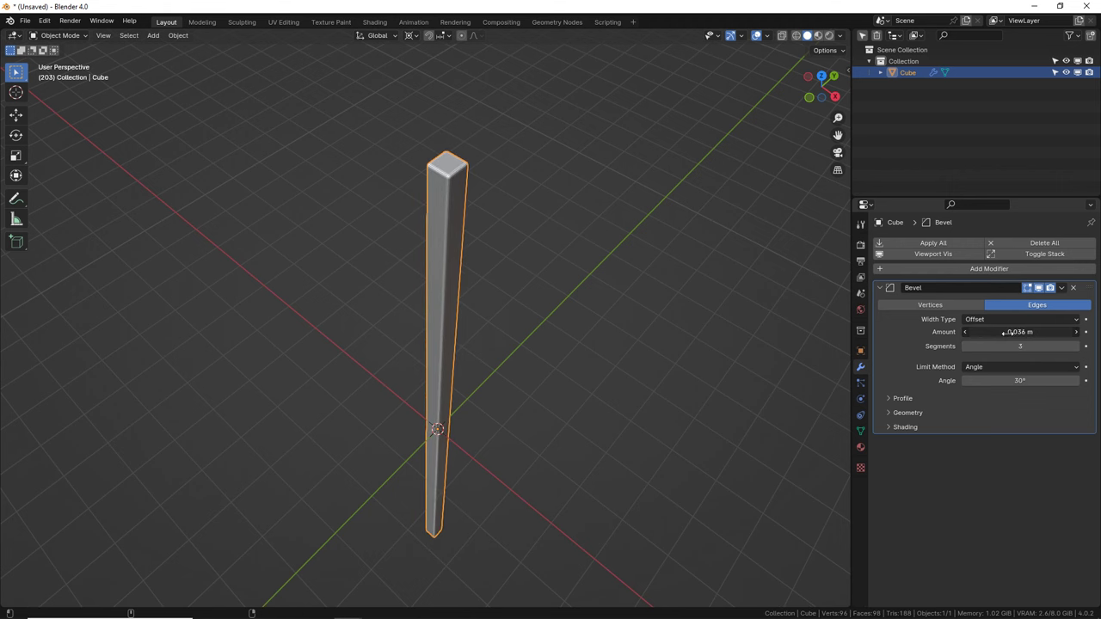
middle_click_drag(519, 226, 446, 173)
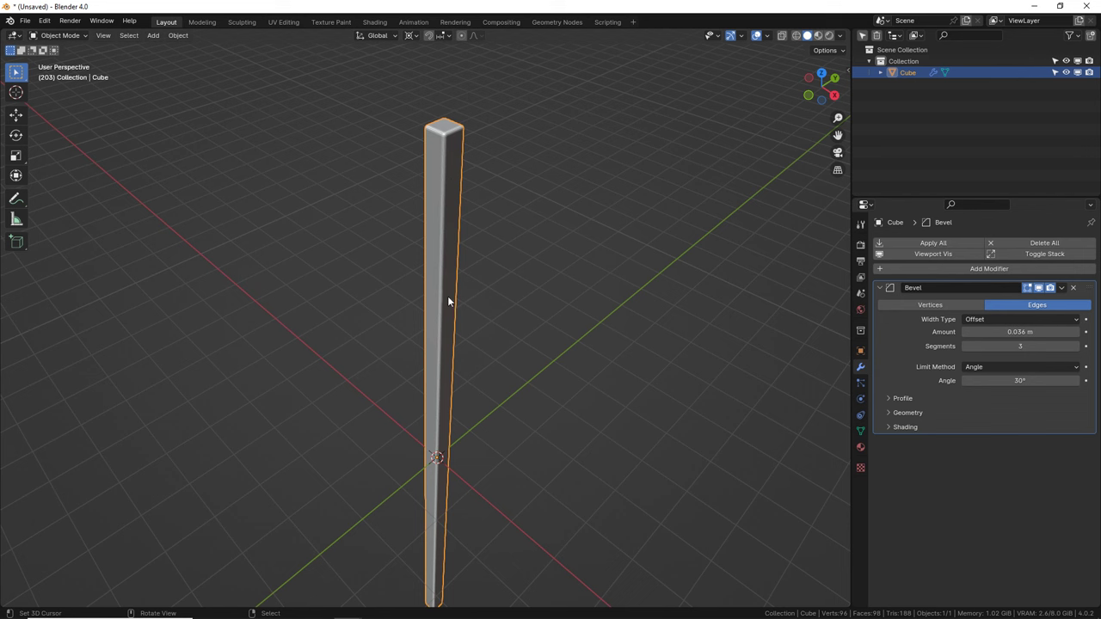
mouse_move(1019, 332)
left_mouse_down()
mouse_move(989, 333)
mouse_move(1002, 332)
left_mouse_up()
Step: In the flat top view with snapping turned on, move the post 1 m in the negative Y direction
scroll(635, 329, "down", 3)
key("KP_7")
key("g")
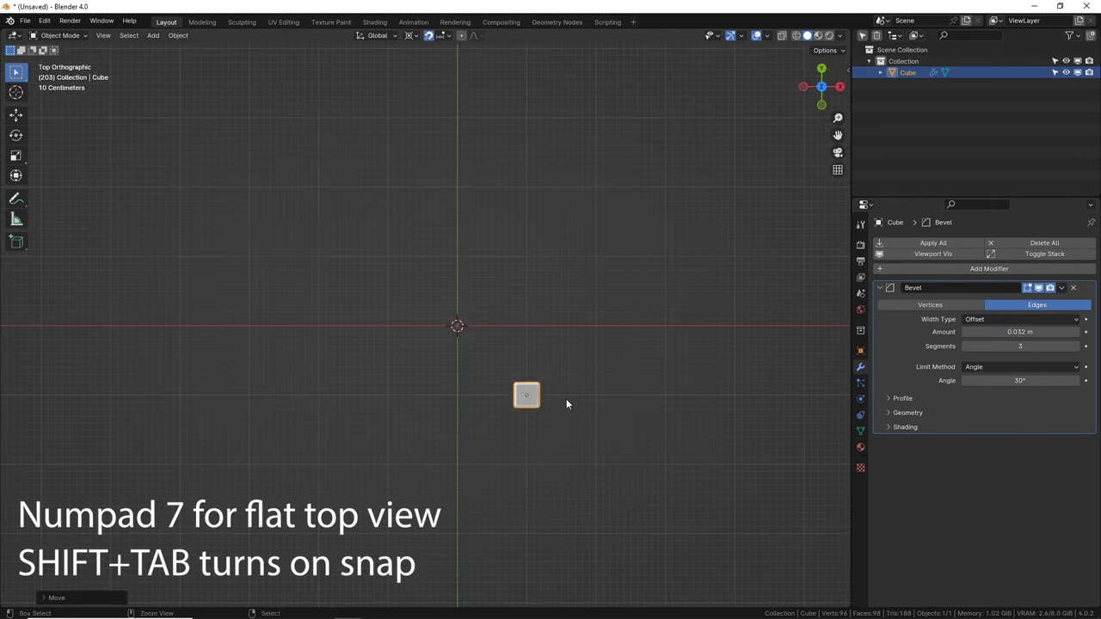
key("shift+Tab")
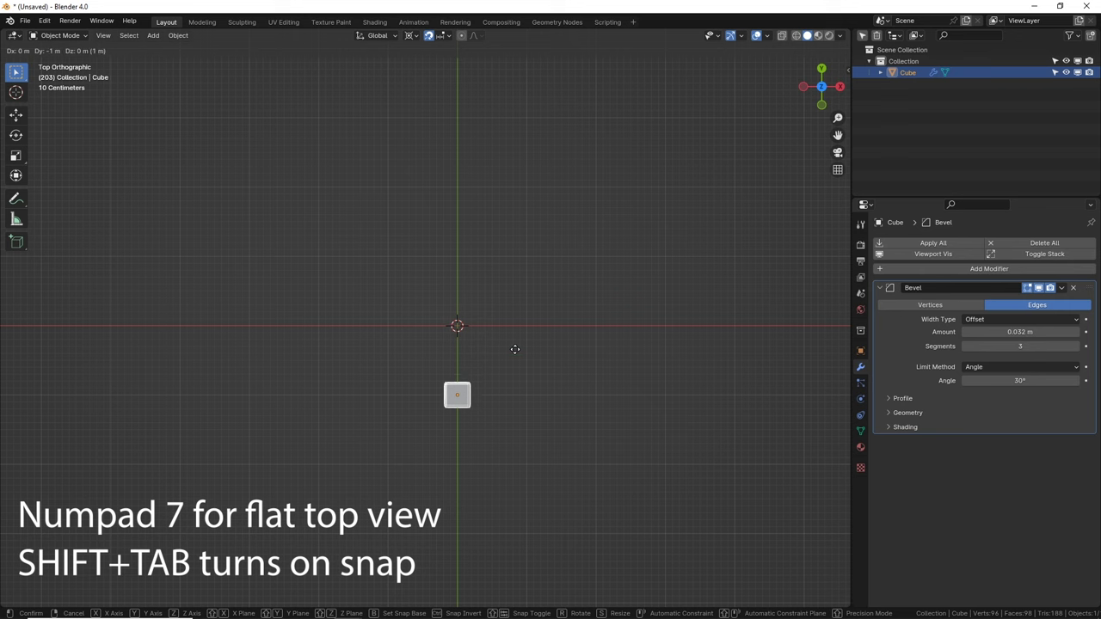
left_click(509, 376)
Step: Make a linked duplicate of the post and place it 2 m away along positive Y, across the X axis
key("alt+d")
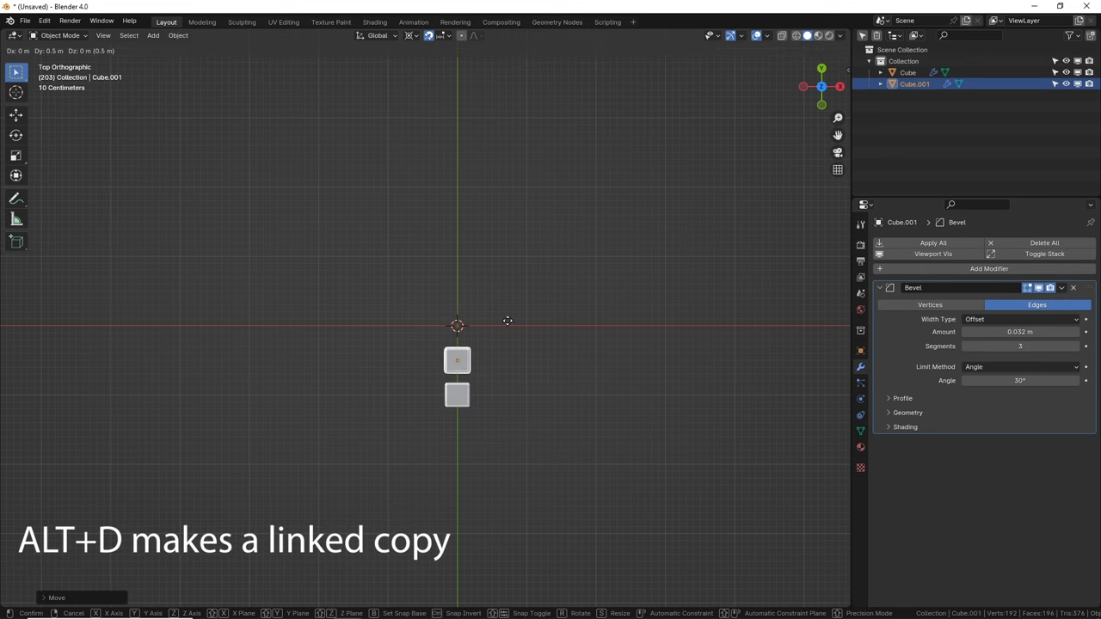
left_click(509, 254)
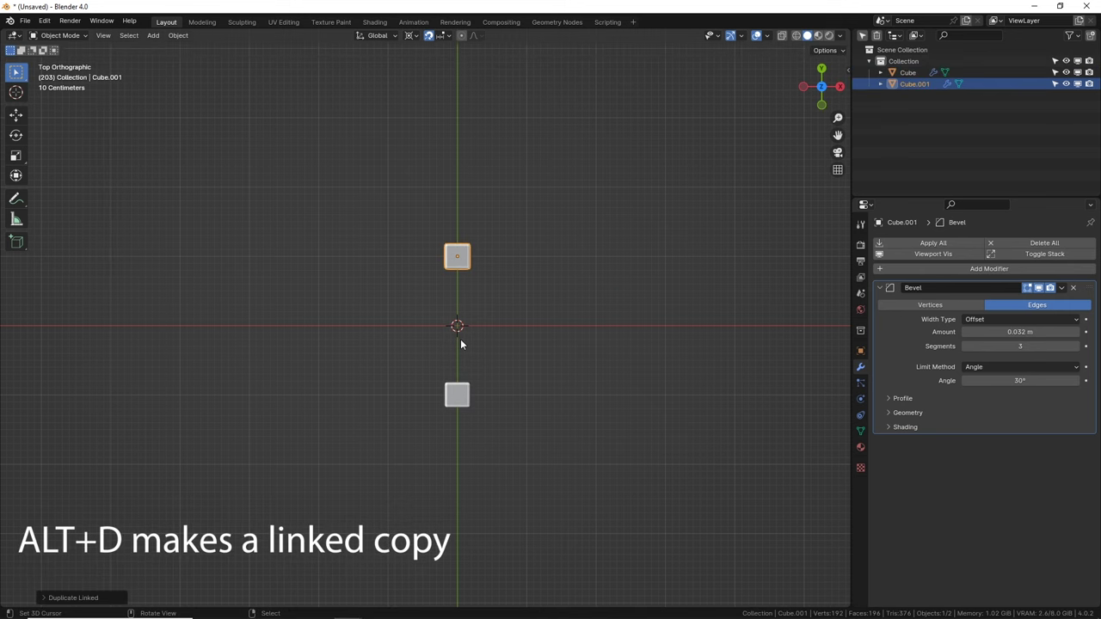
middle_click_drag(461, 344, 389, 230)
left_click(432, 293)
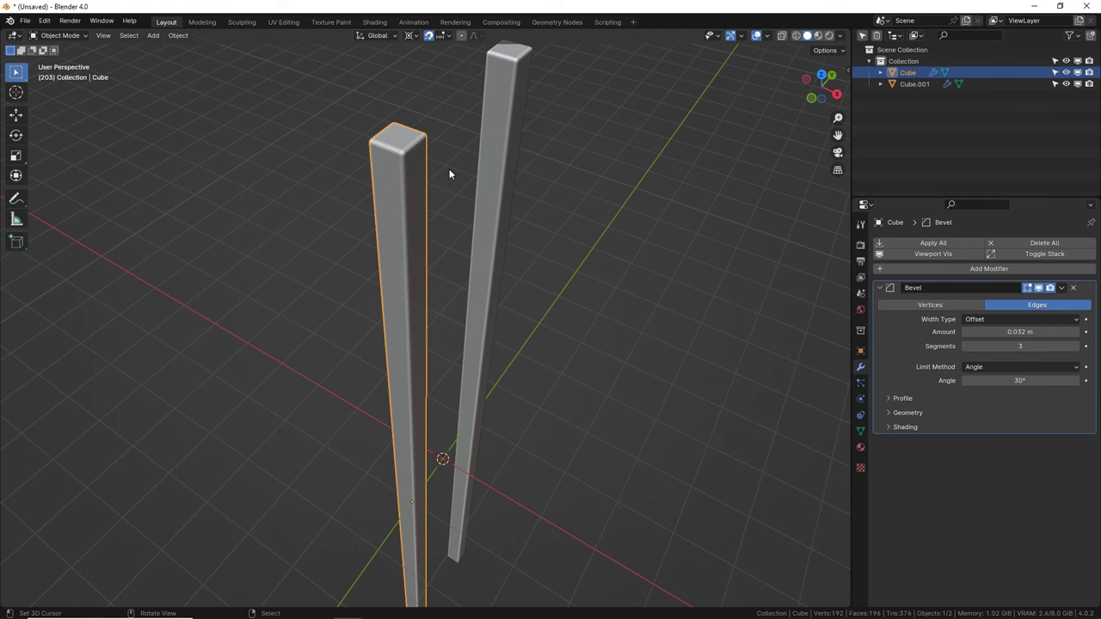
left_click(516, 160)
scroll(488, 223, "down", 1)
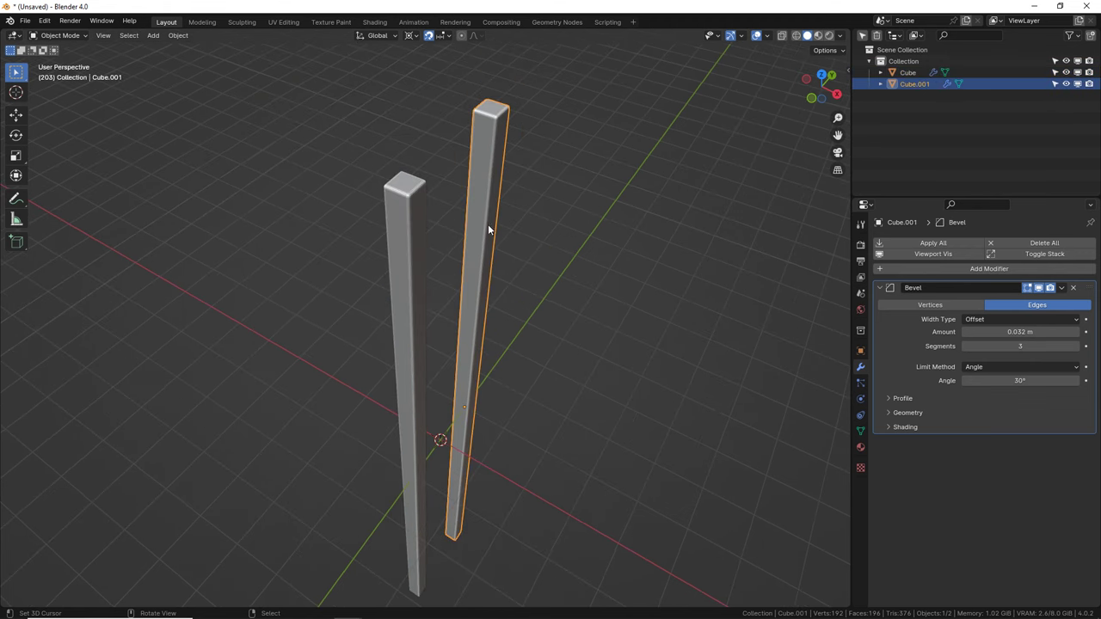
key("ctrl+z")
scroll(521, 222, "down", 2)
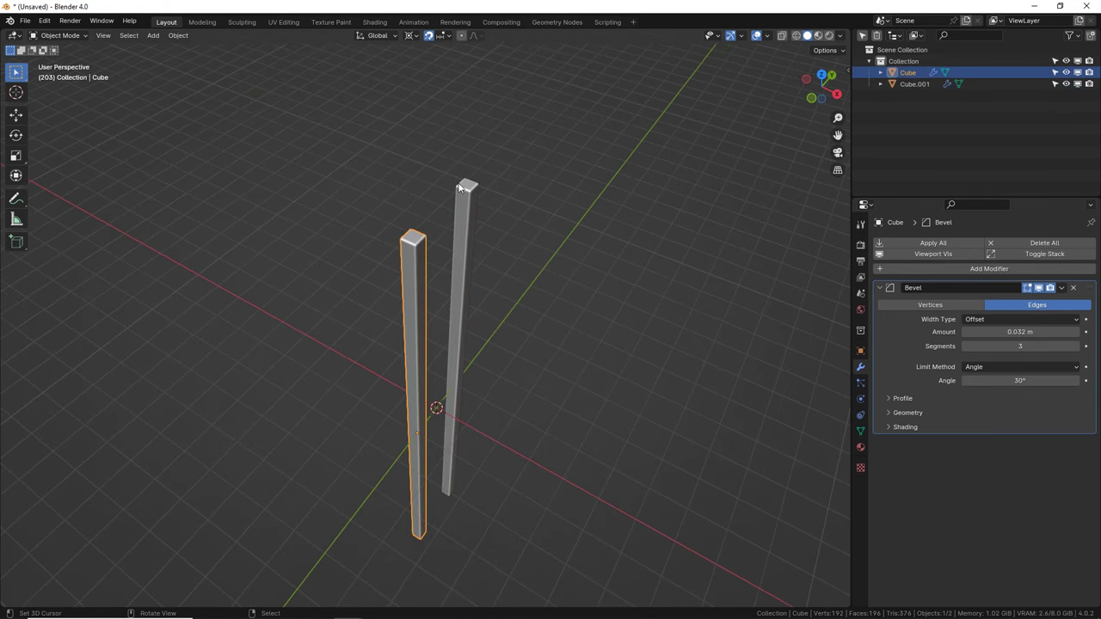
Step: Add another cube at the origin and raise it along Z to the upper ends of the two posts
key("shift+a")
mouse_move(536, 265)
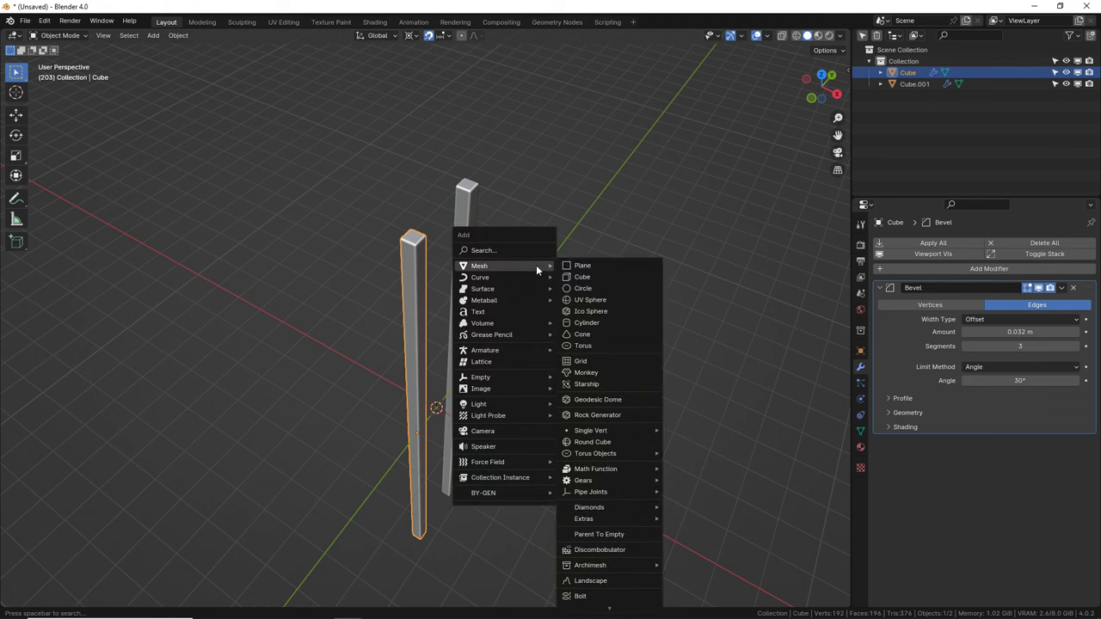
left_click(584, 277)
key("g")
key("z")
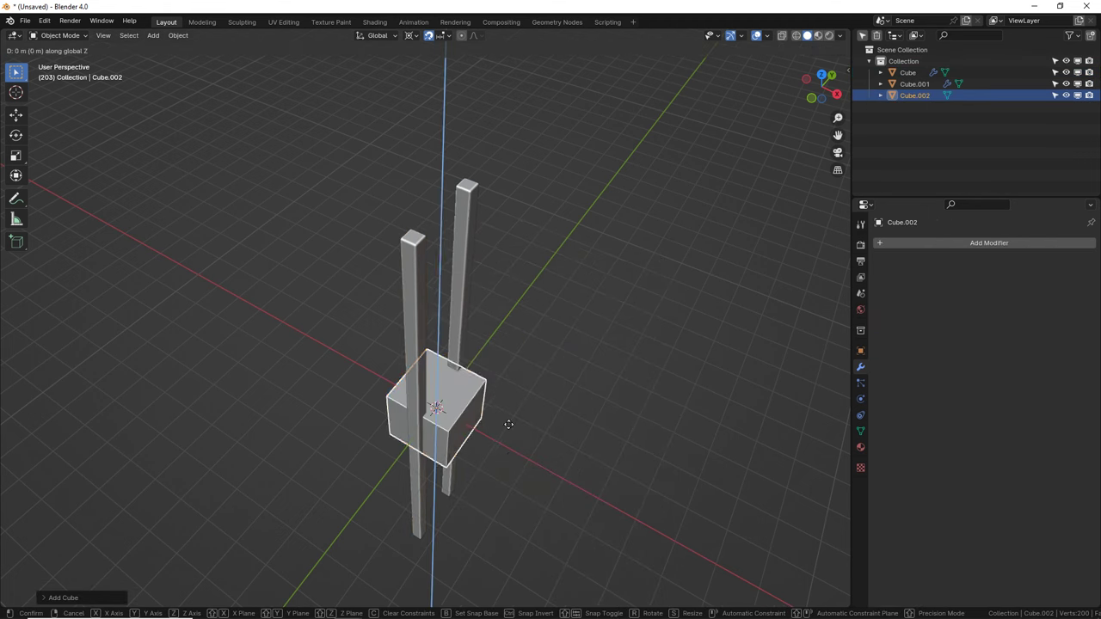
left_click(525, 261)
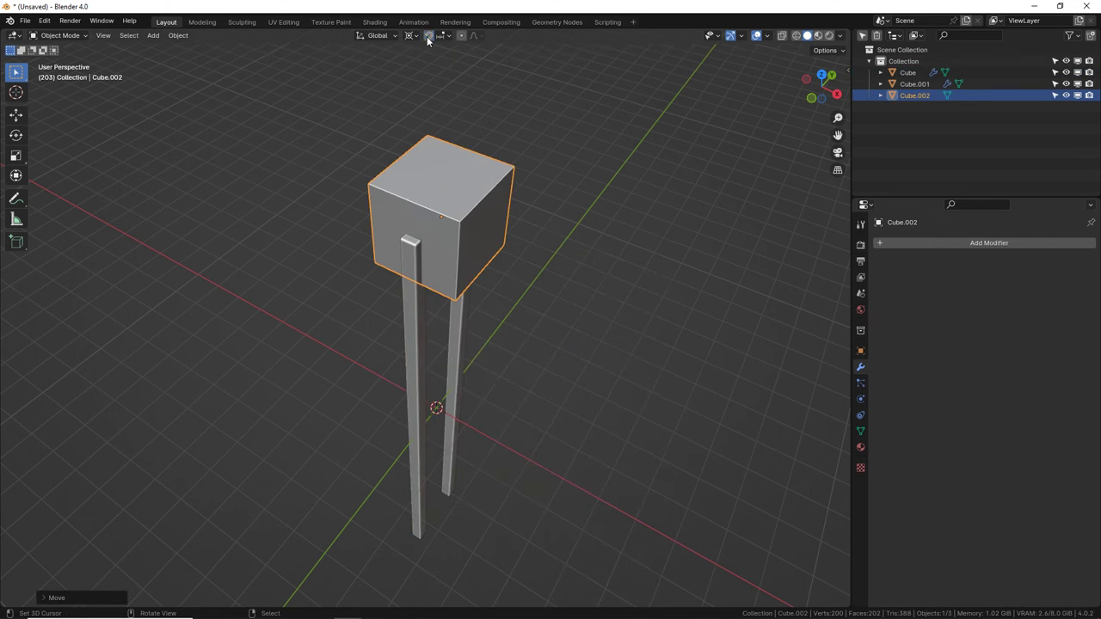
Step: Scale the new cube's mesh along X in Edit Mode to flatten it into a thin plate between the posts
key("Tab")
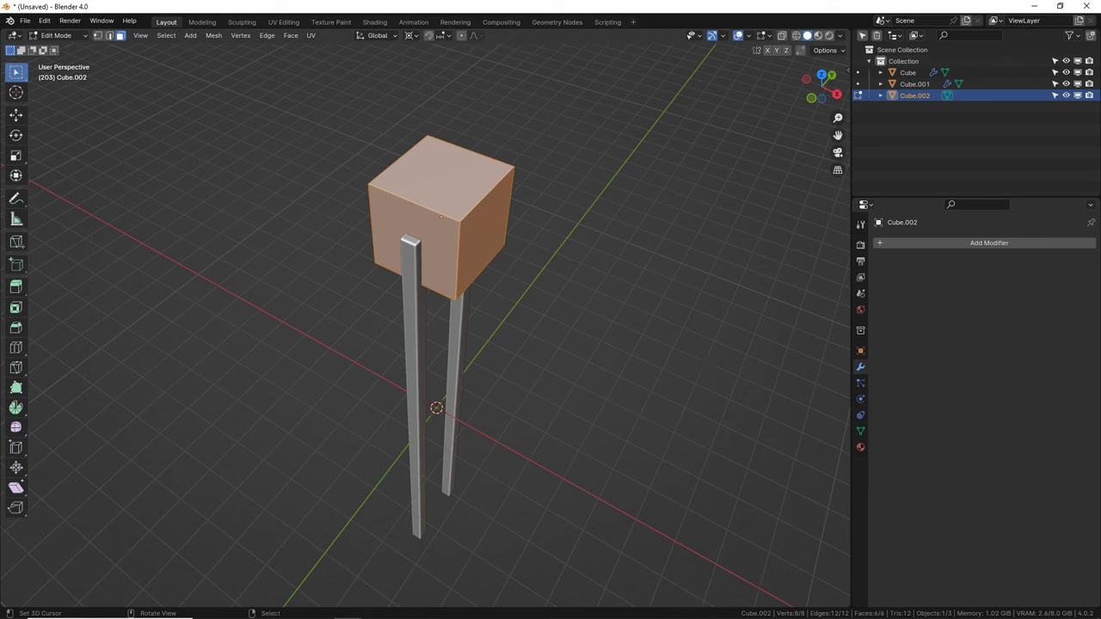
key("s")
key("x")
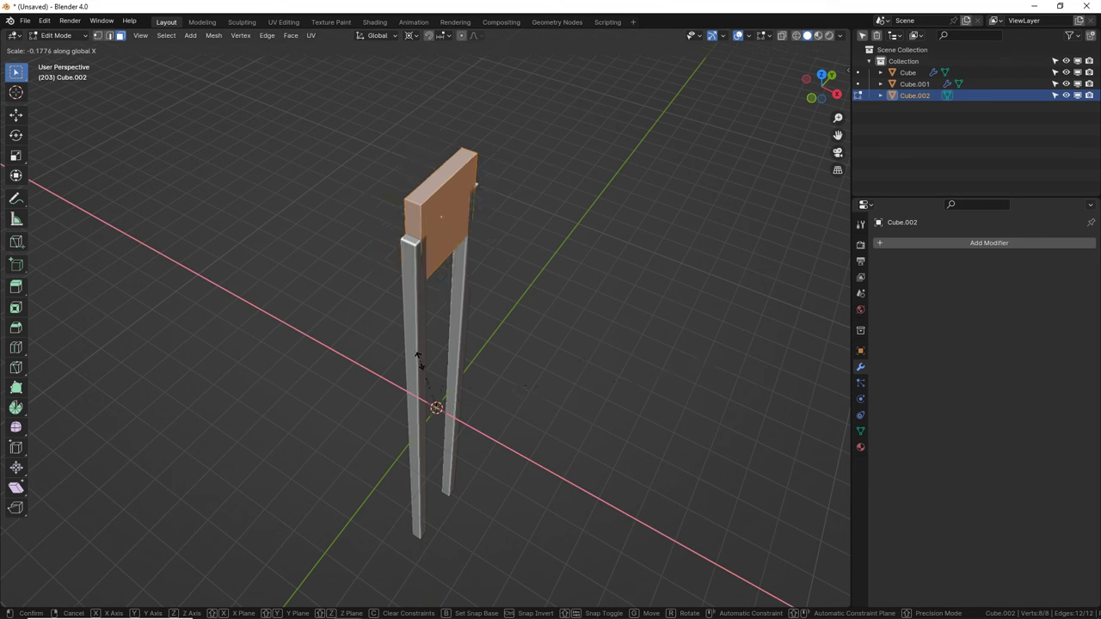
left_click(436, 386)
Step: Set the transform pivot point to Individual Origins
left_click(411, 36)
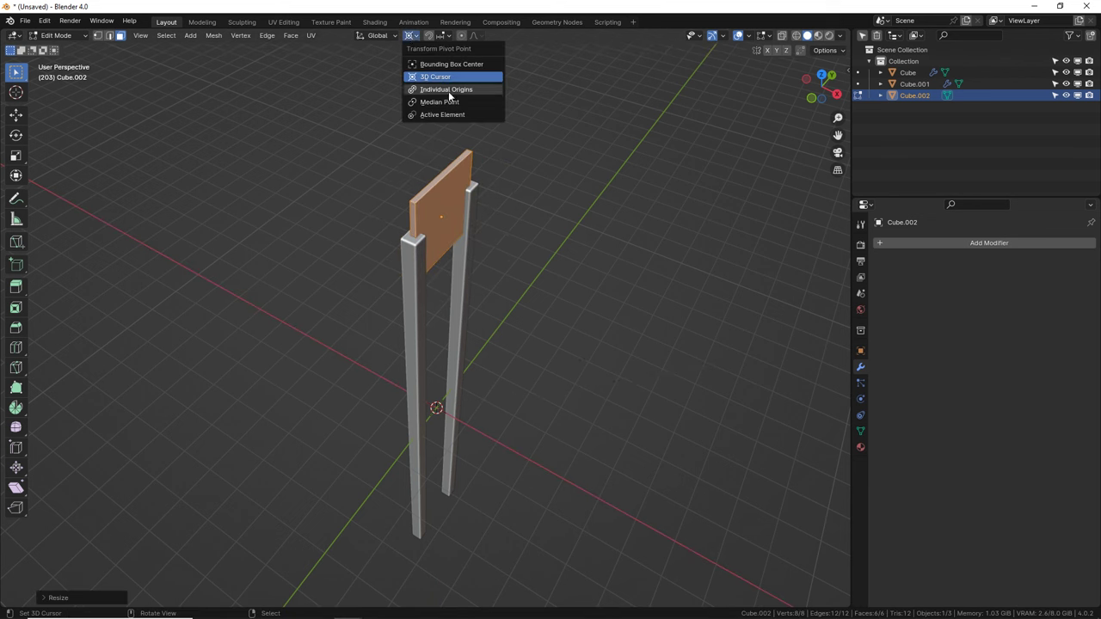
left_click(446, 90)
left_click(412, 35)
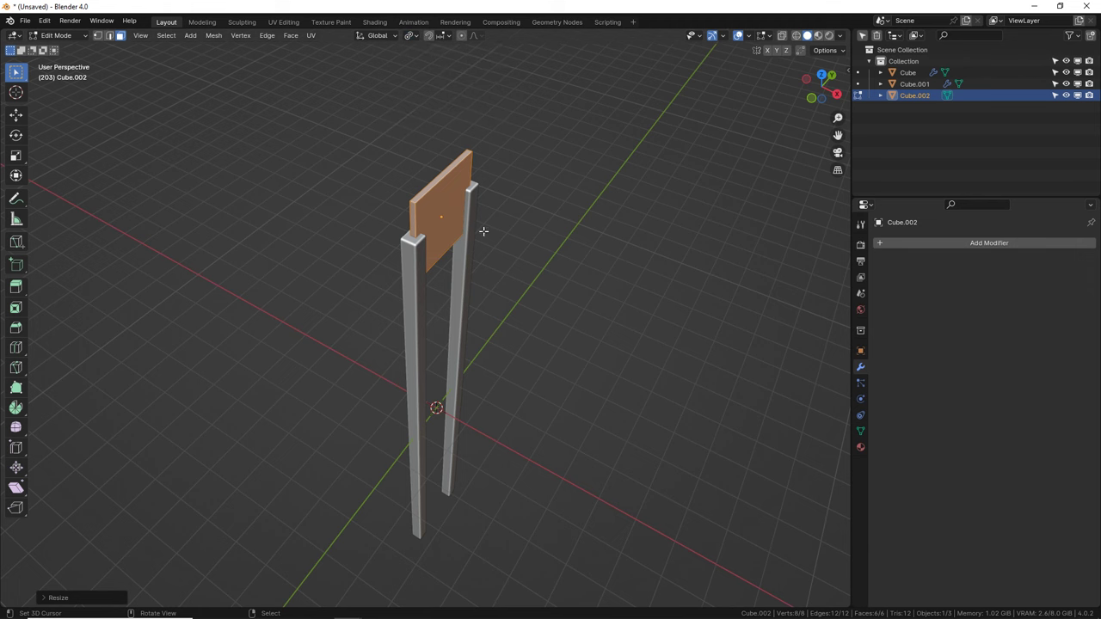
key("s")
key("x")
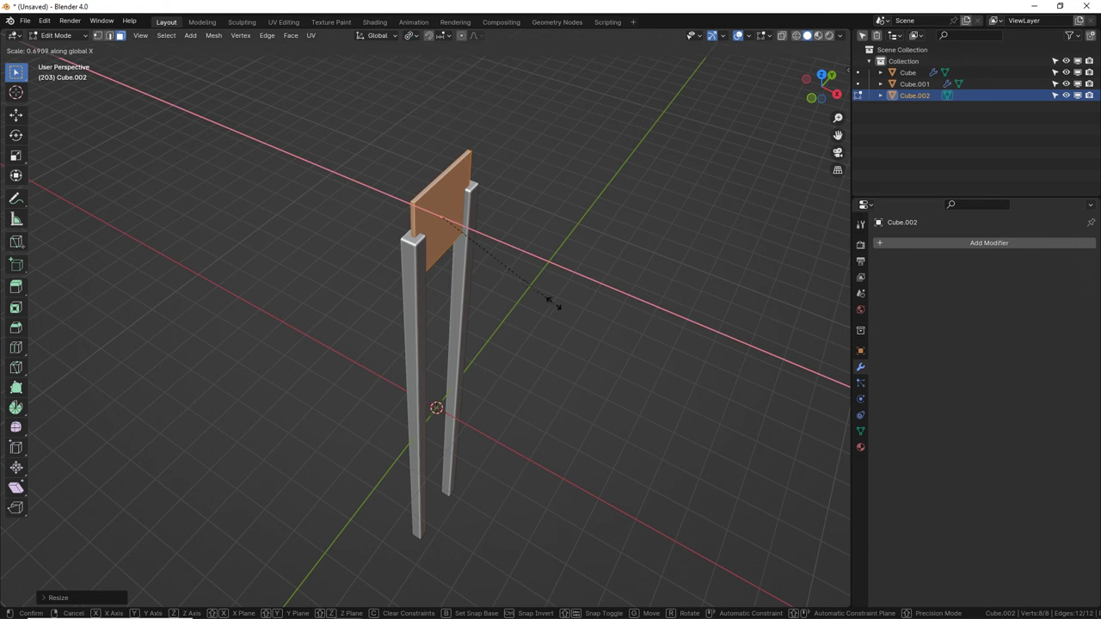
key("Escape")
Step: Move the plate's mesh about 0.2 m along X so it sits against the outer face of the posts
scroll(504, 275, "up", 3)
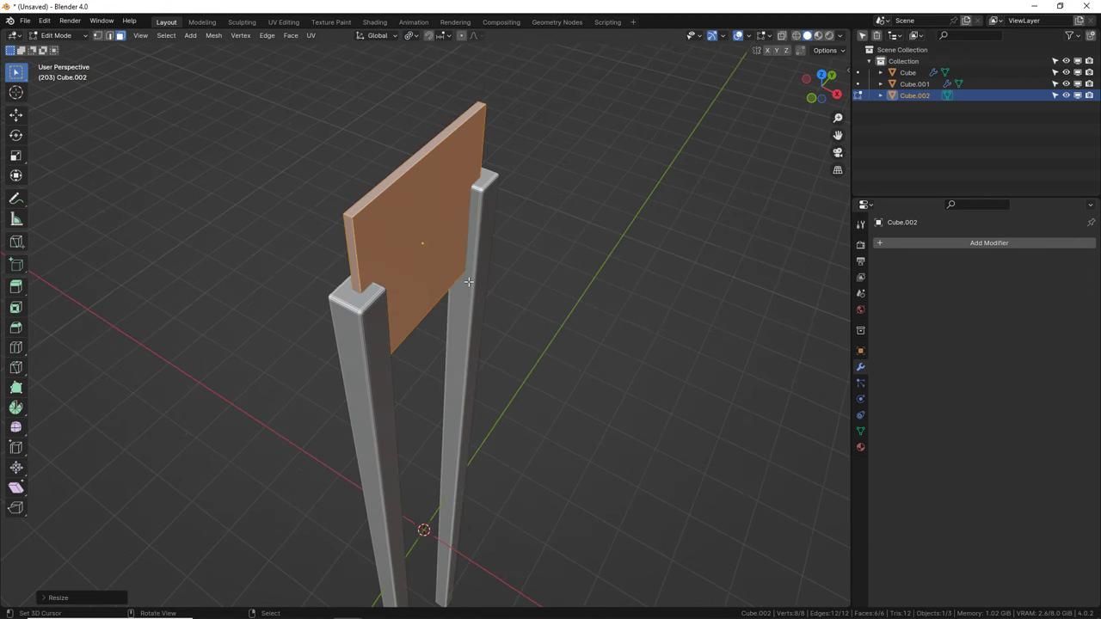
key("g")
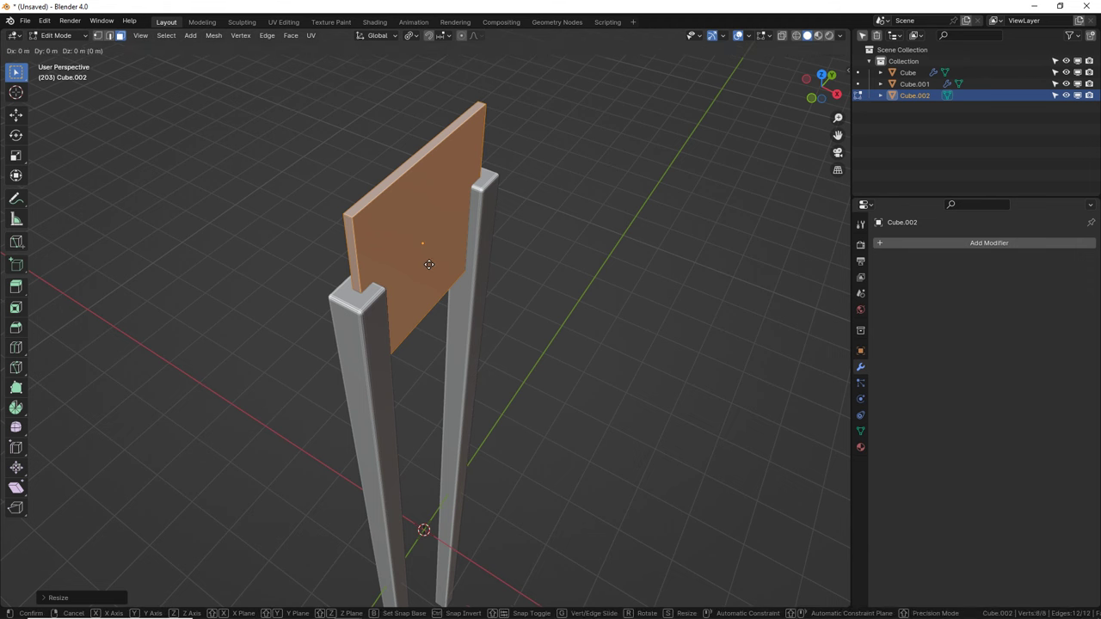
key("x")
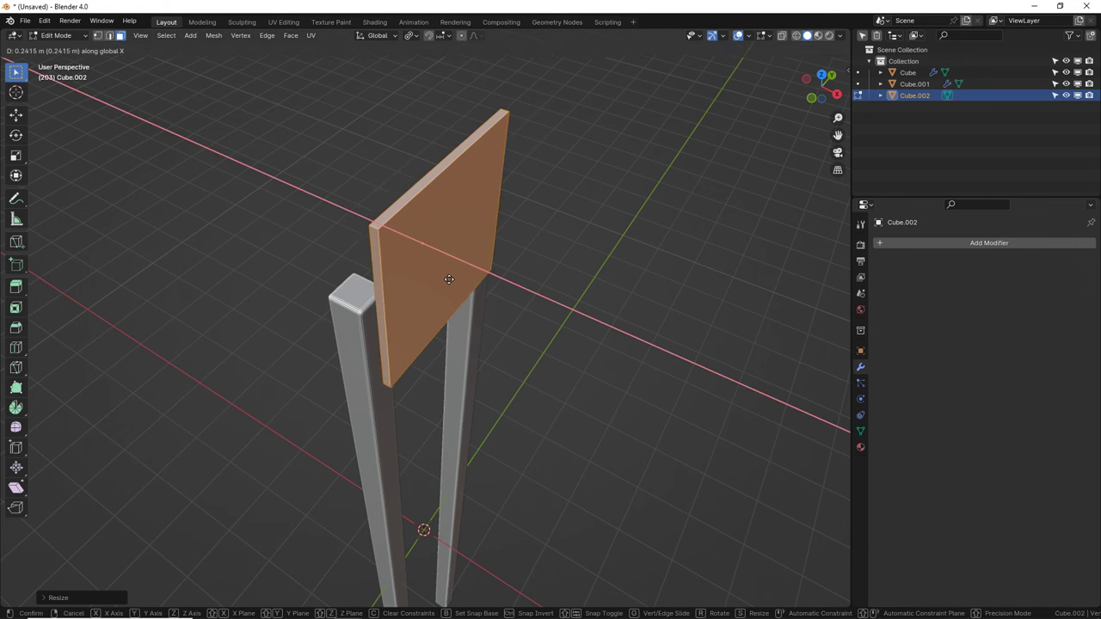
left_click(447, 275)
middle_click_drag(448, 275, 675, 268)
Step: Return to Object Mode and add a Mirror modifier across the X axis to the plate
key("Tab")
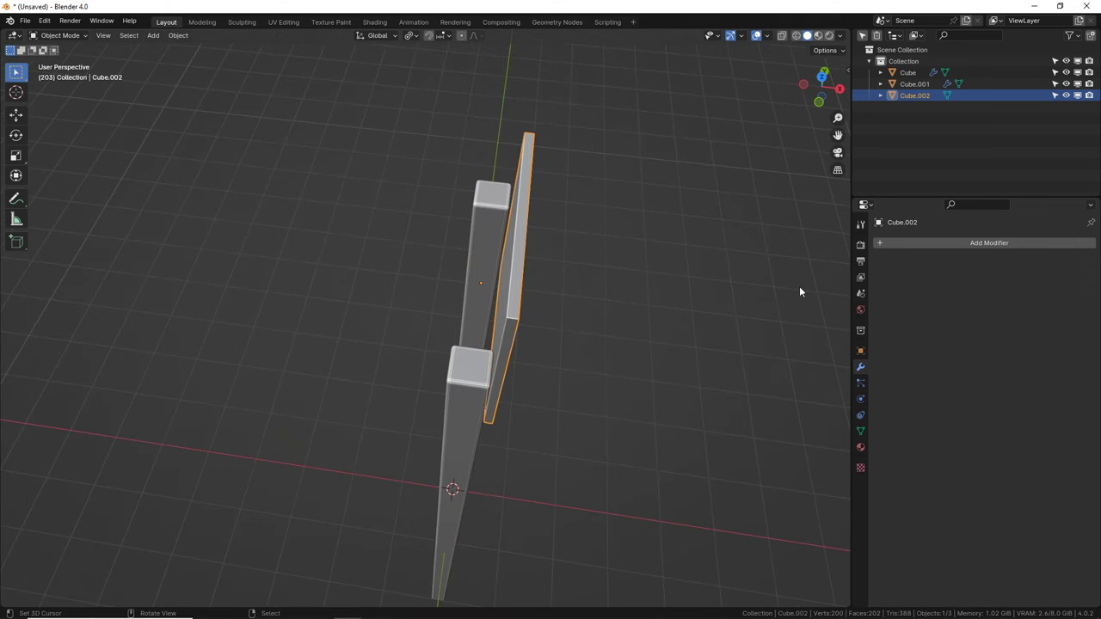
left_click(930, 244)
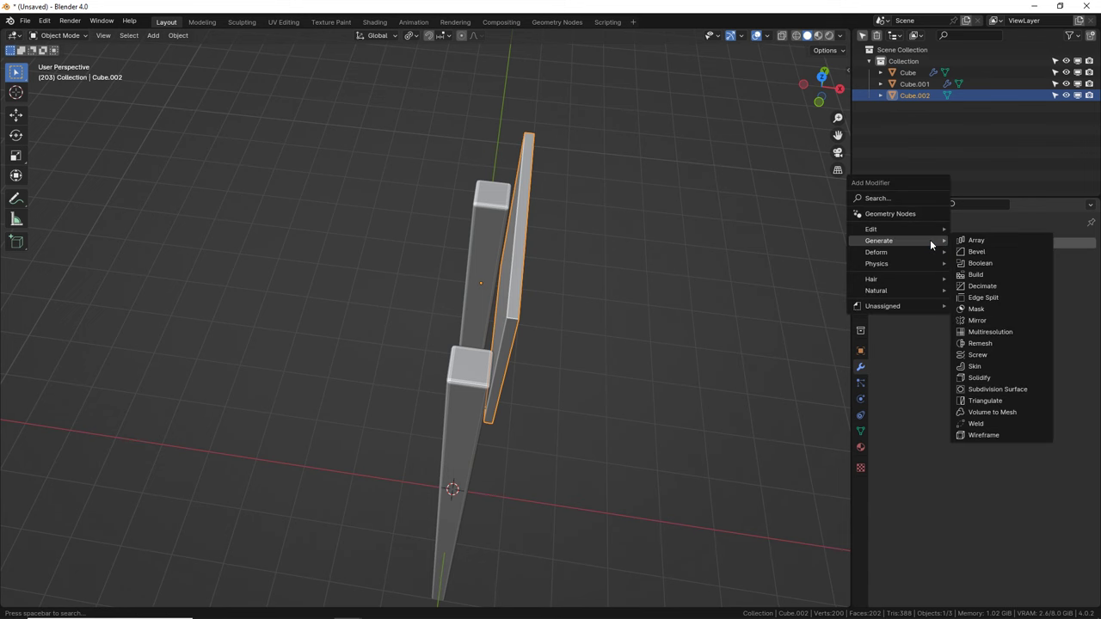
left_click(978, 320)
Step: Widen the mirrored plate's mesh slightly along Y in Edit Mode so it extends past both posts
middle_click_drag(632, 314, 430, 258)
key("Tab")
key("s")
key("y")
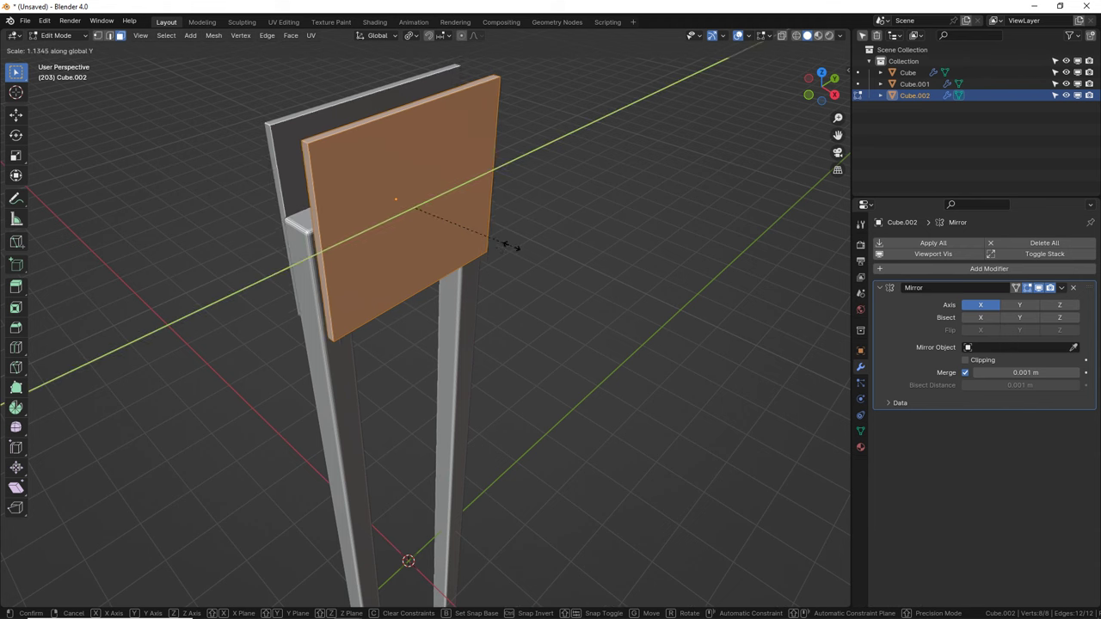
left_click(521, 241)
middle_click_drag(523, 241, 554, 290)
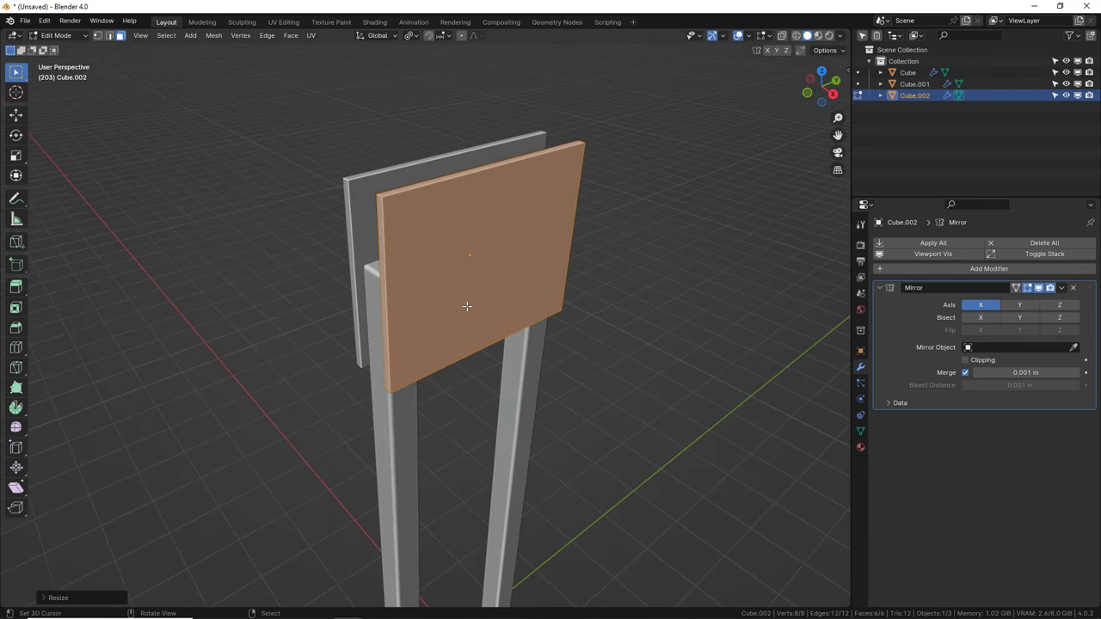
Step: Adjust the height of the mirrored plates along Z in Object Mode at the upper ends of the posts
key("Tab")
key("g")
key("z")
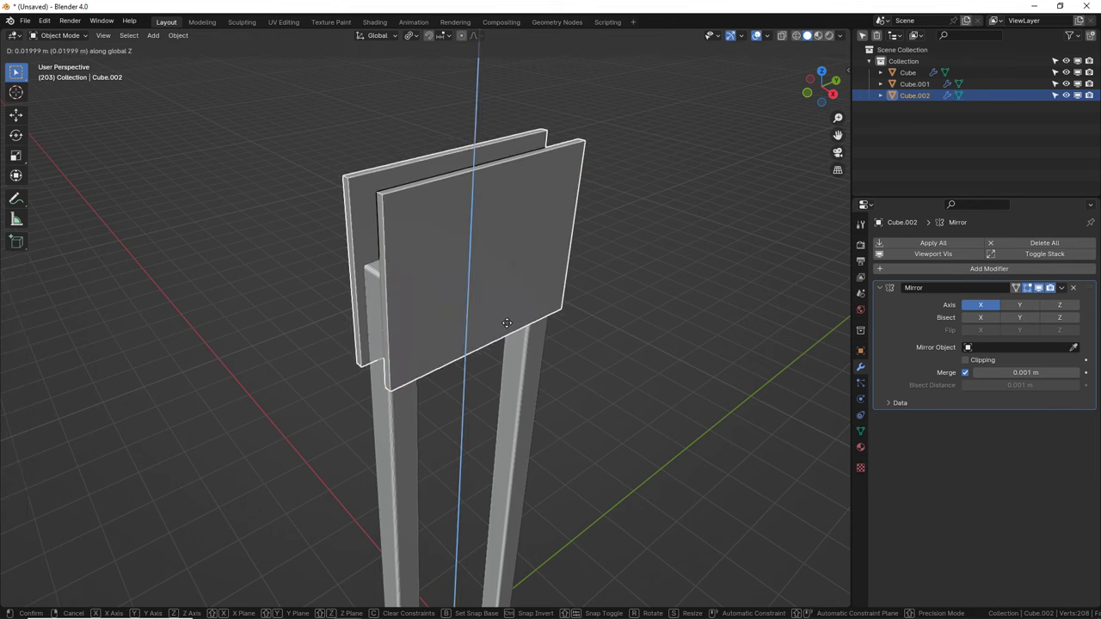
left_click(386, 290)
middle_click_drag(386, 290, 499, 233)
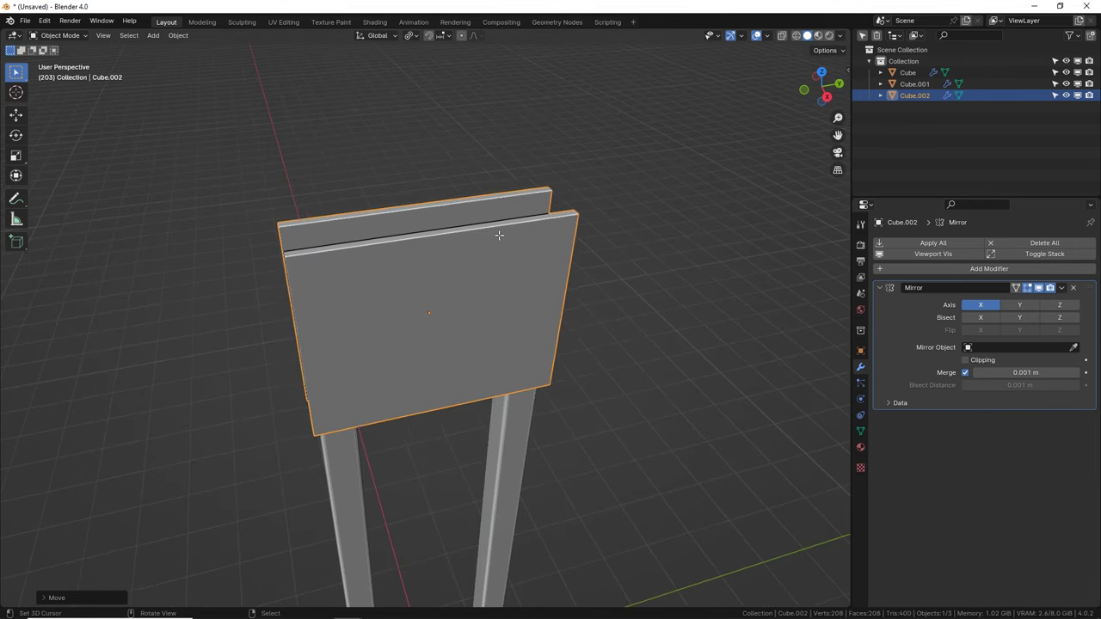
Step: In edge select mode, move the plate's upper corner edge on the positive Y side upward and outward to slant the top
key("Tab")
left_click(109, 35)
left_click(577, 210)
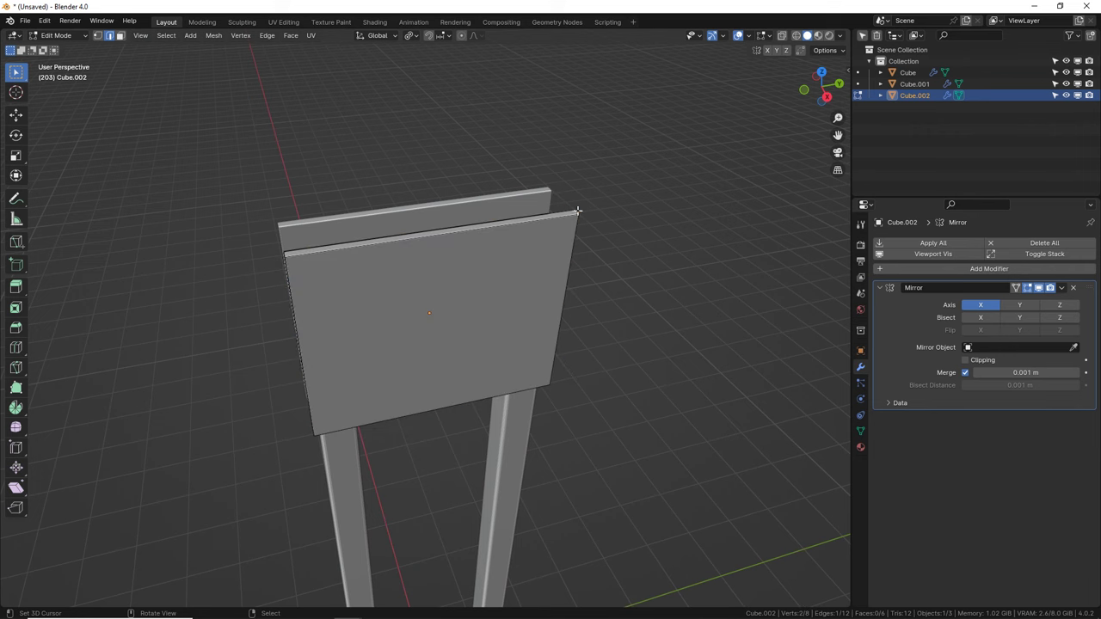
key("g")
left_click(639, 142)
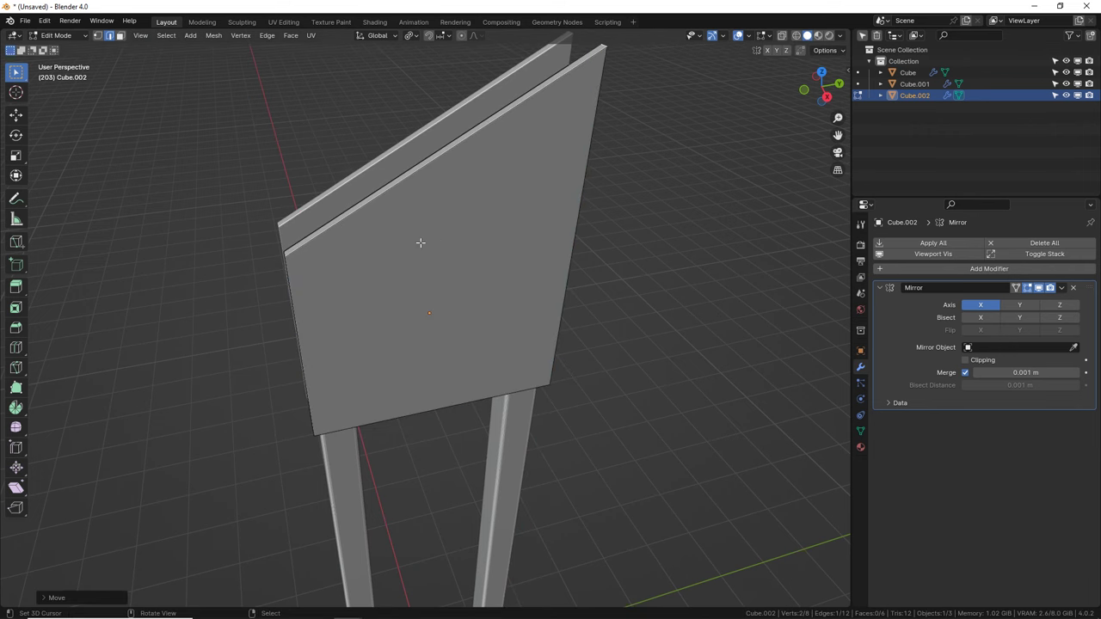
Step: Bevel all four corner edges of the plate by about 0.18 m with 8 segments and return to Object Mode
middle_click_drag(419, 241, 528, 277)
left_click(347, 270, "shift")
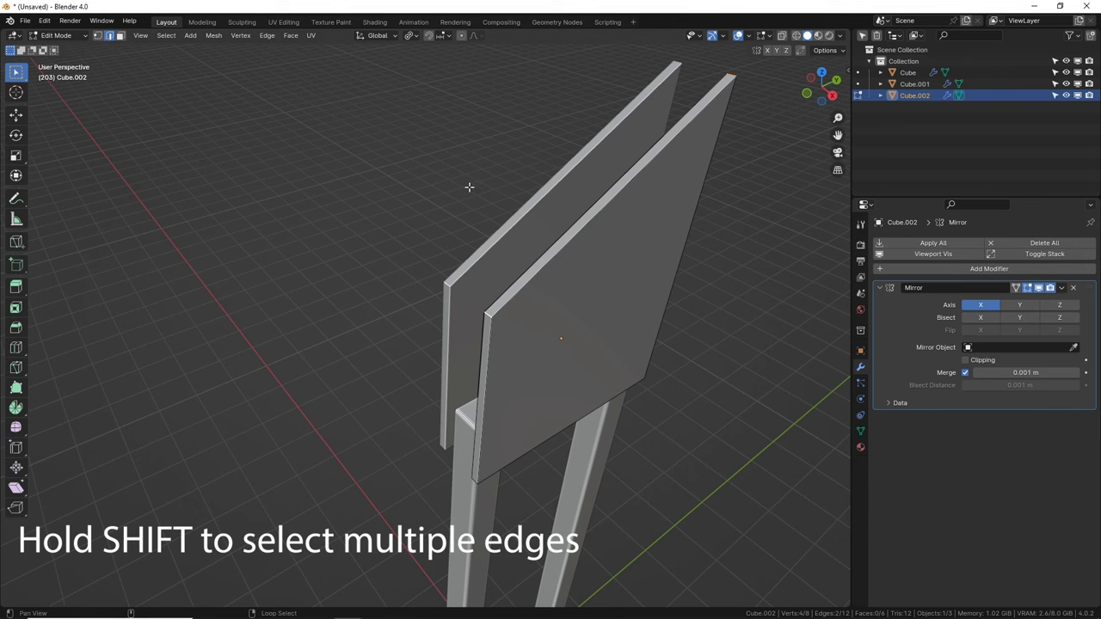
middle_click_drag(549, 195, 536, 214)
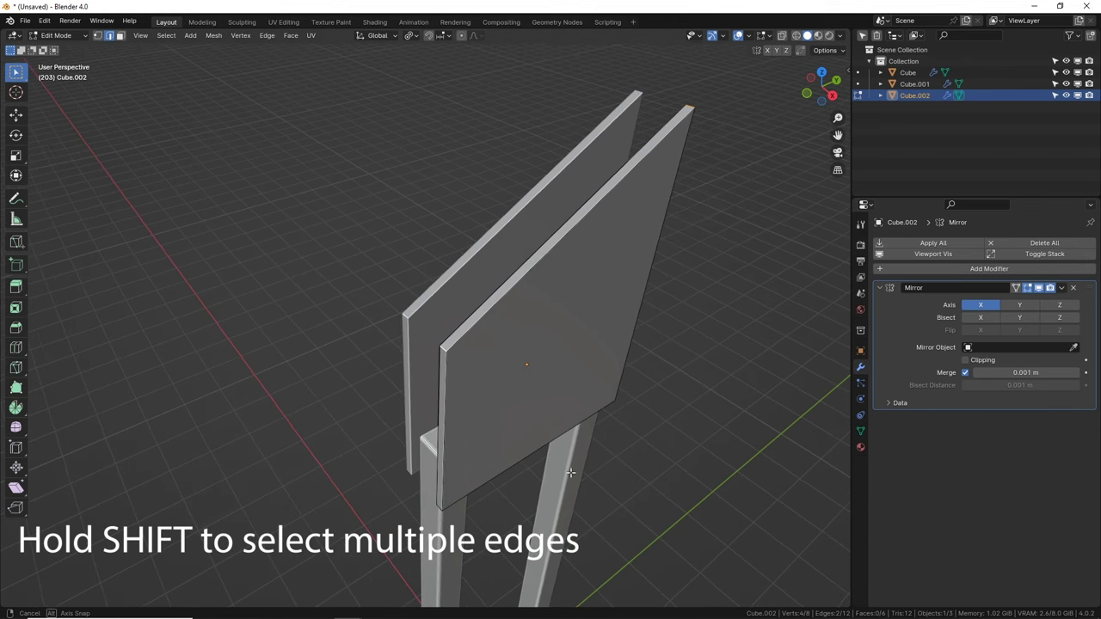
middle_click_drag(571, 468, 549, 388)
left_click(518, 339, "shift")
middle_click_drag(519, 339, 364, 396)
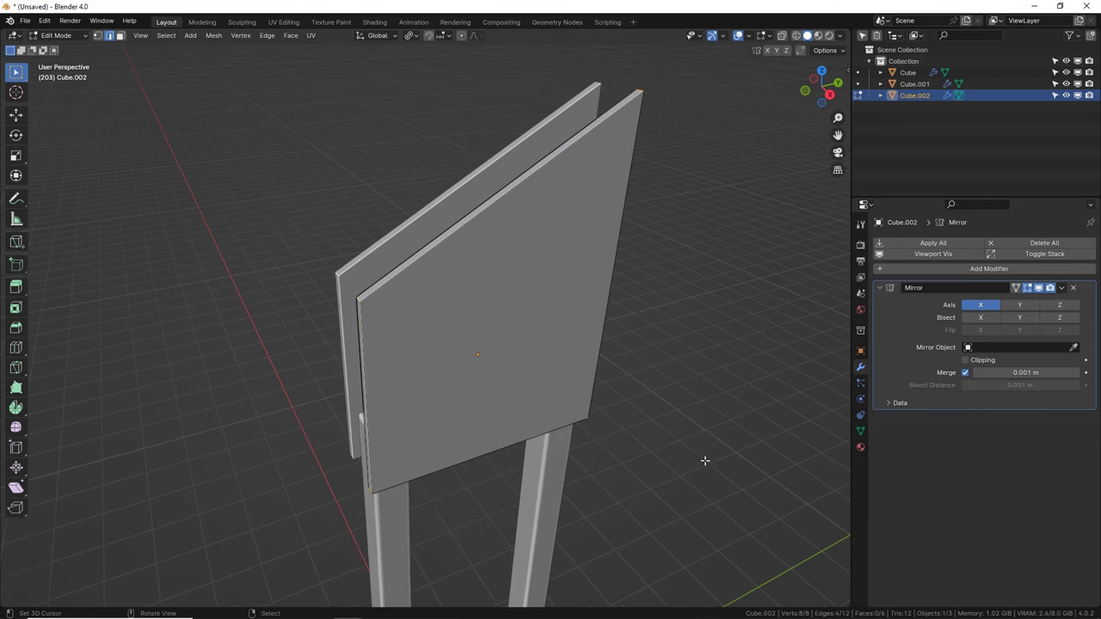
key("ctrl+b")
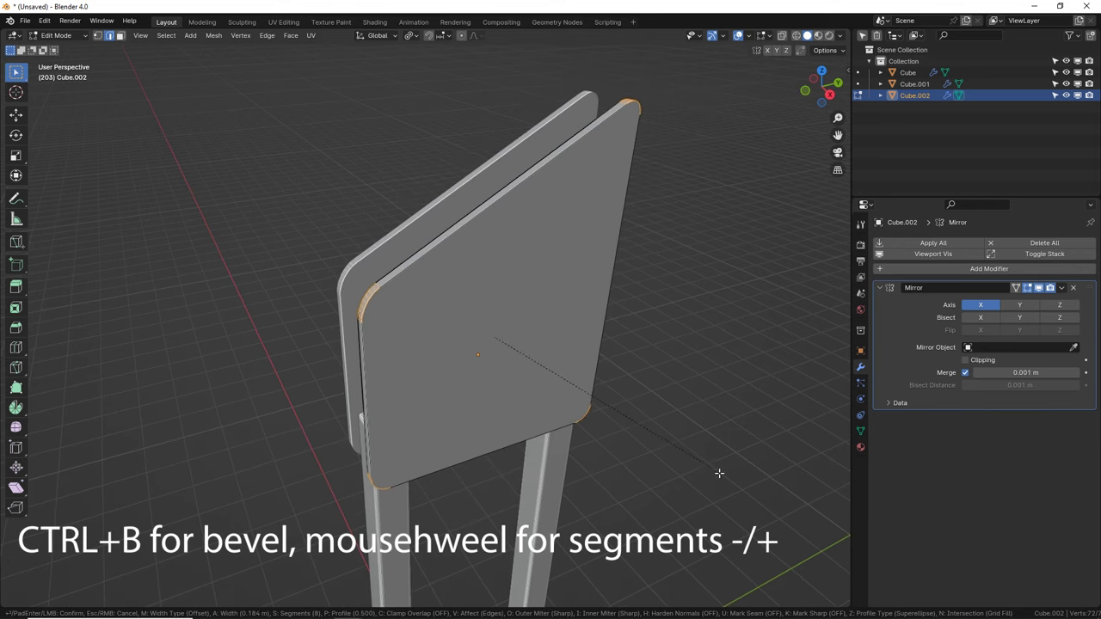
left_click(635, 386)
key("Tab")
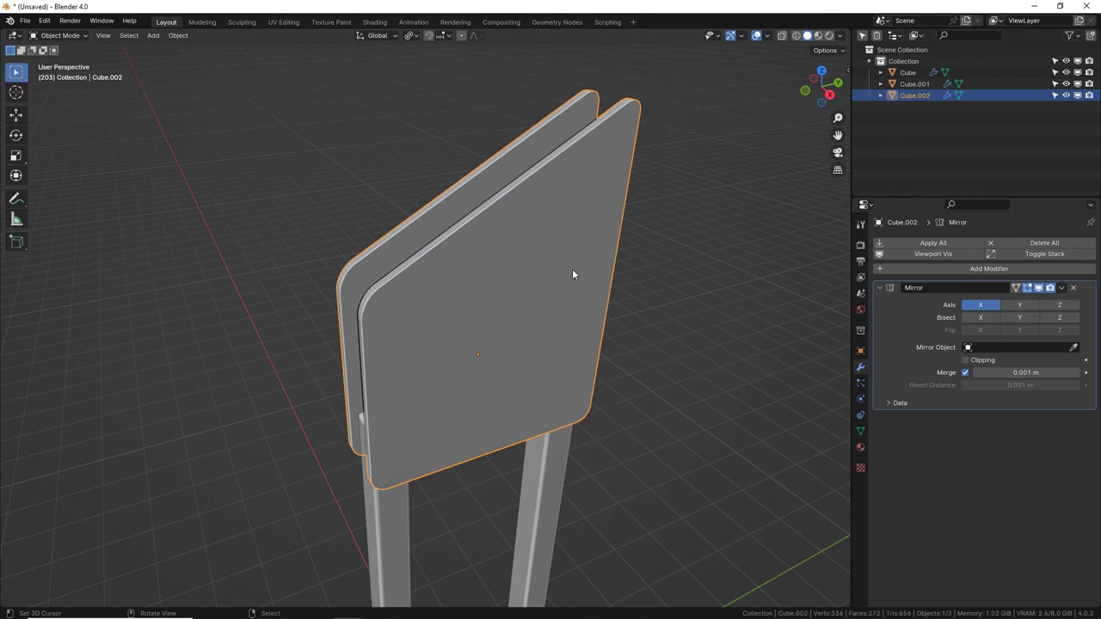
Step: Snap the 3D cursor to the selected plate and add a cylinder there
key("shift+s")
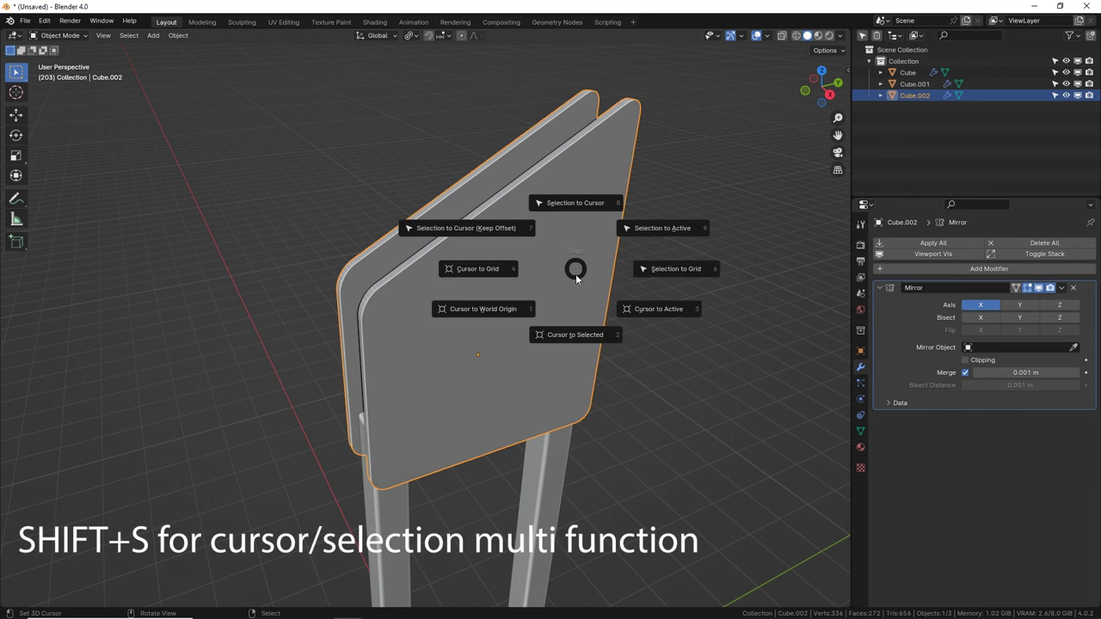
left_click(569, 337)
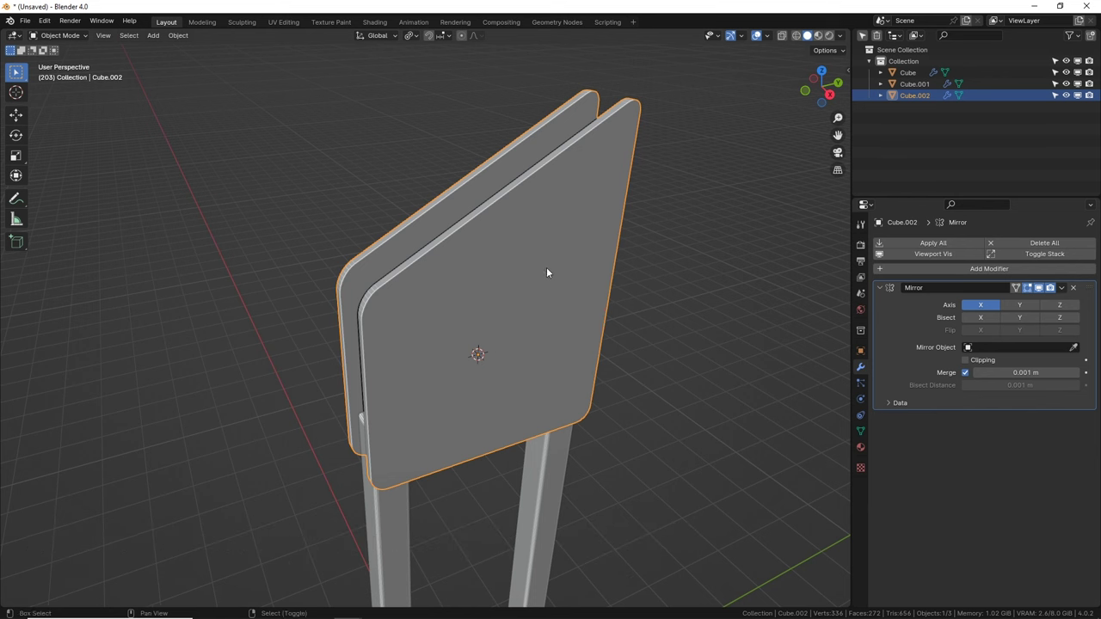
key("shift+a")
mouse_move(546, 267)
left_click(599, 326)
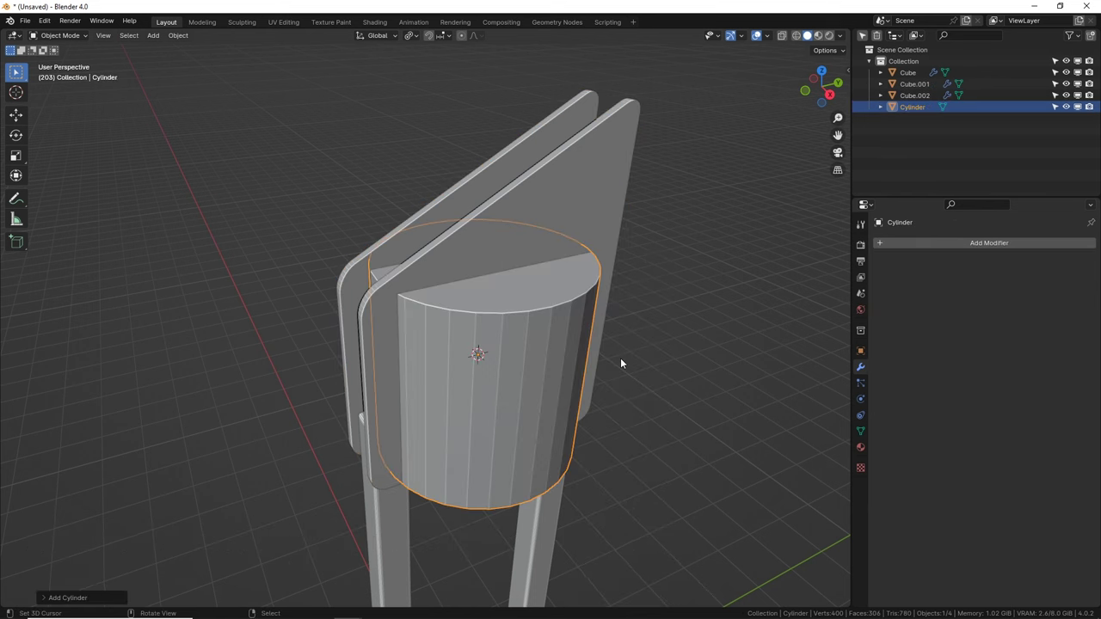
Step: Rotate the cylinder 90° about Y and scale it down to bolt size
type("ry")
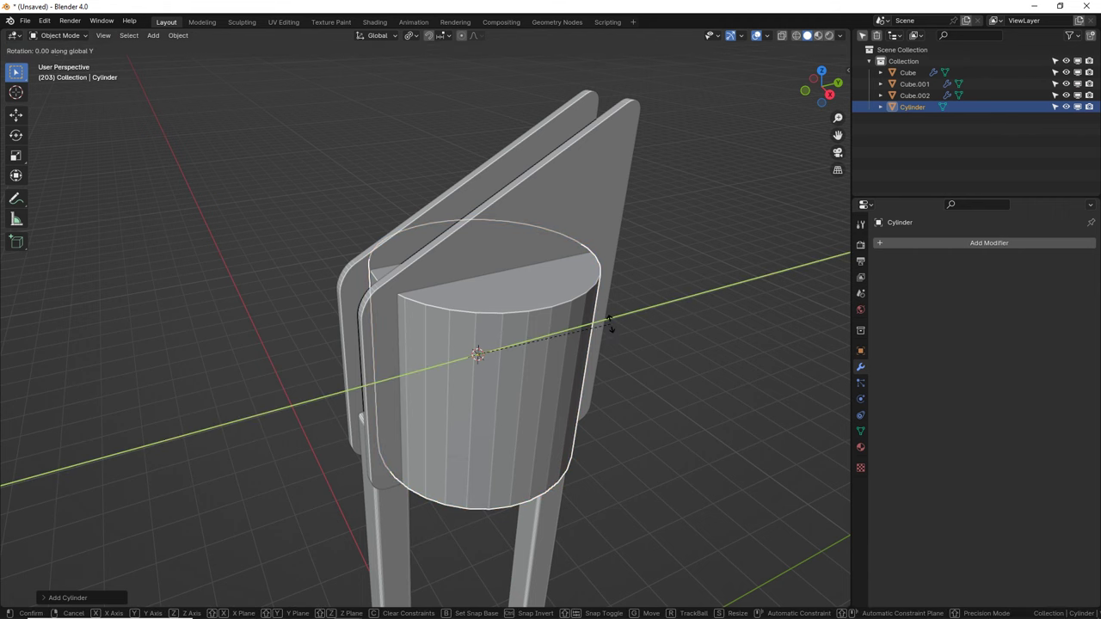
type("90")
key("Return")
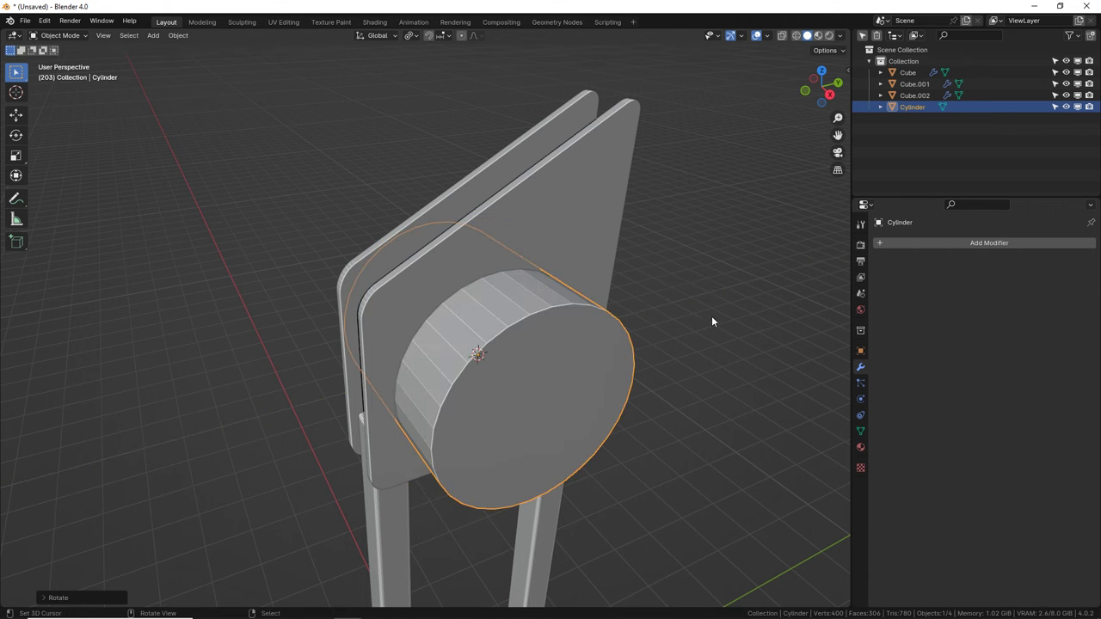
key("s")
left_click(505, 353)
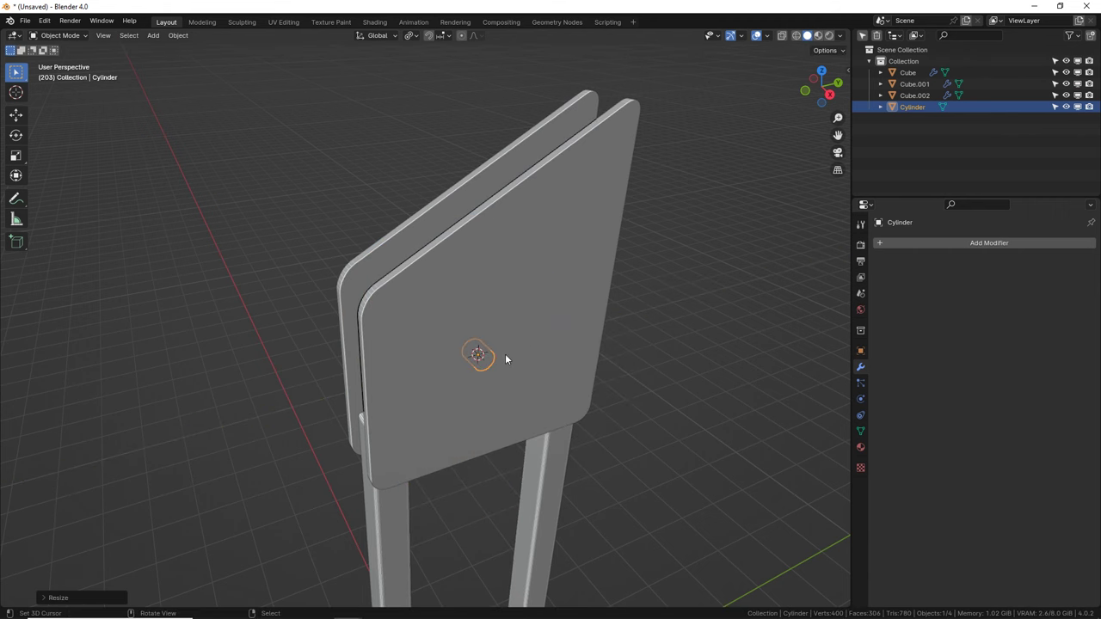
Step: Move the cylinder about 0.24 m outward along X, and in the right view place it in the plate's lower corner on the negative Y side
key("g")
key("x")
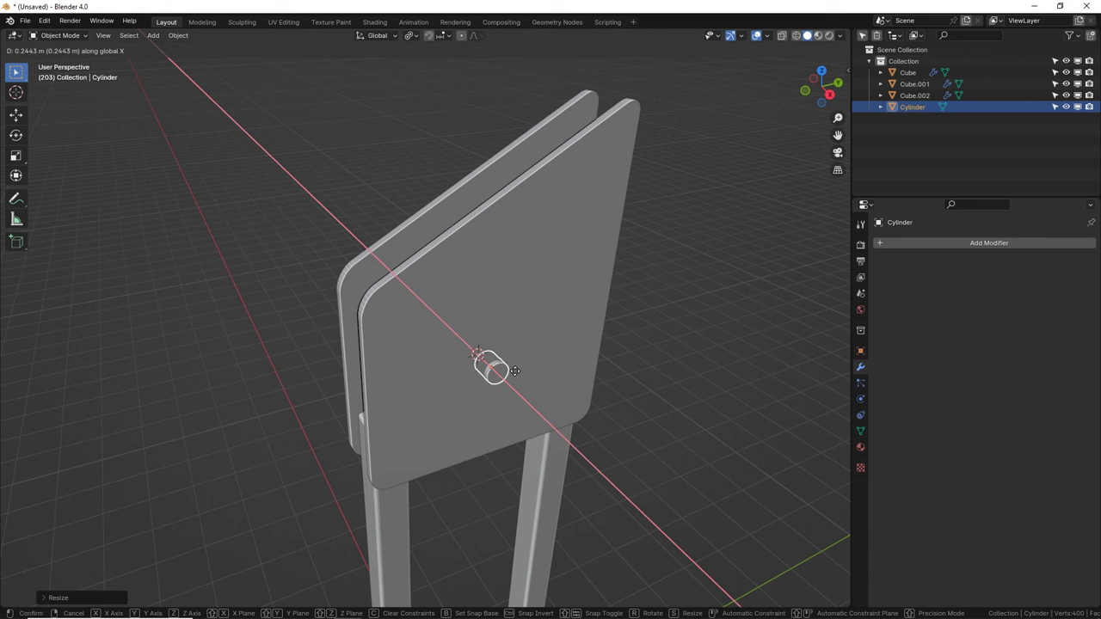
left_click(515, 363)
key("KP_3")
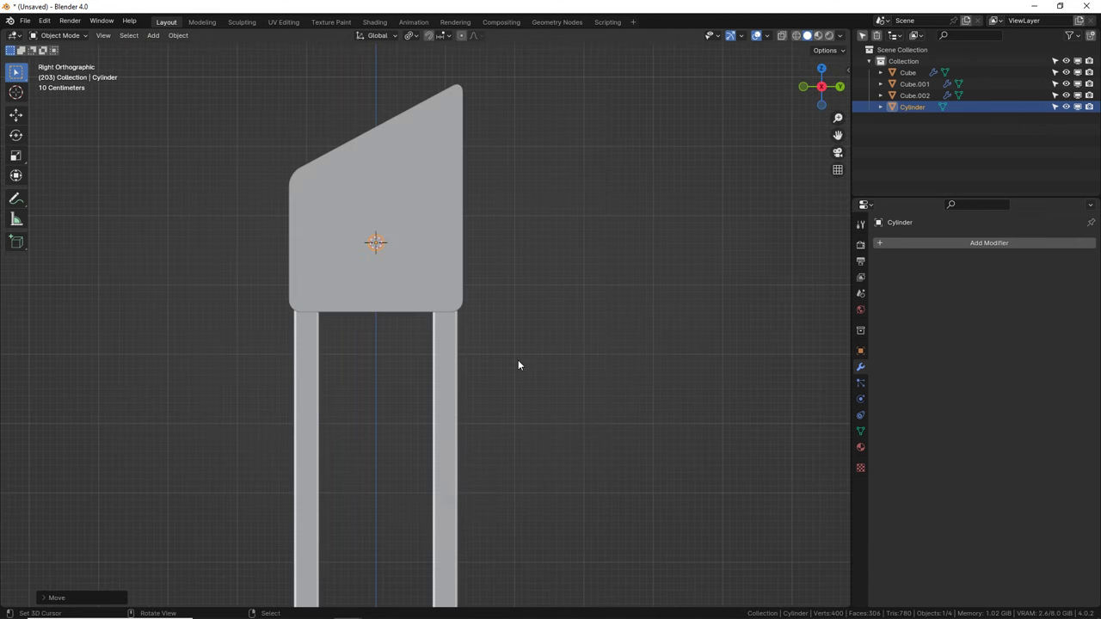
key("KP_Decimal")
key("g")
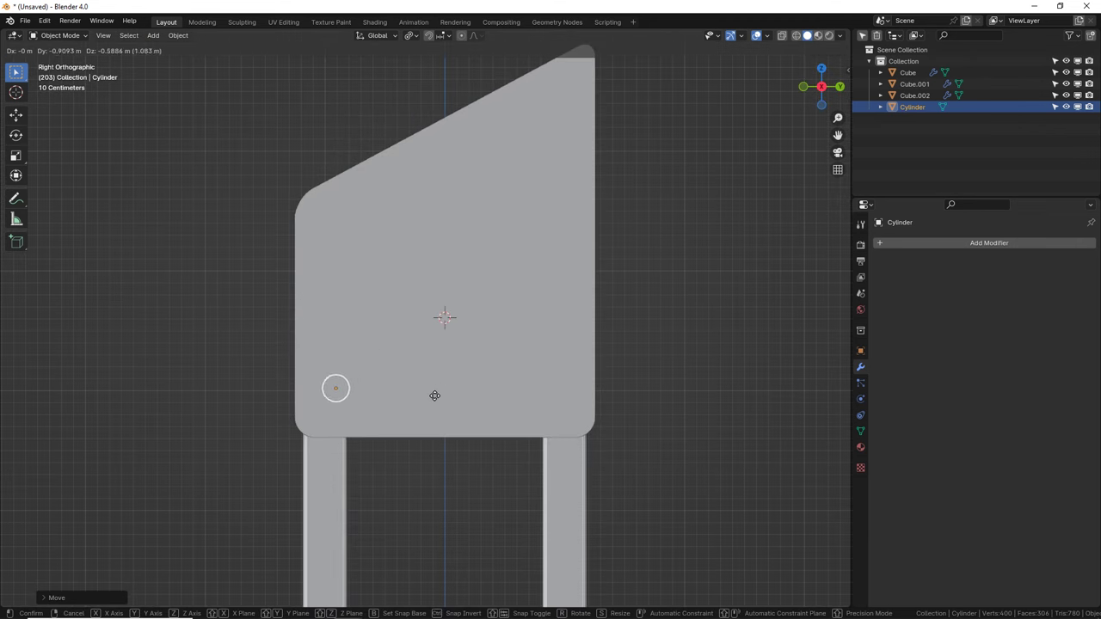
left_click(398, 421)
Step: Apply smooth shading to the mirrored plates, the post and the small cylinder
middle_click_drag(398, 420, 530, 323)
left_click(531, 324)
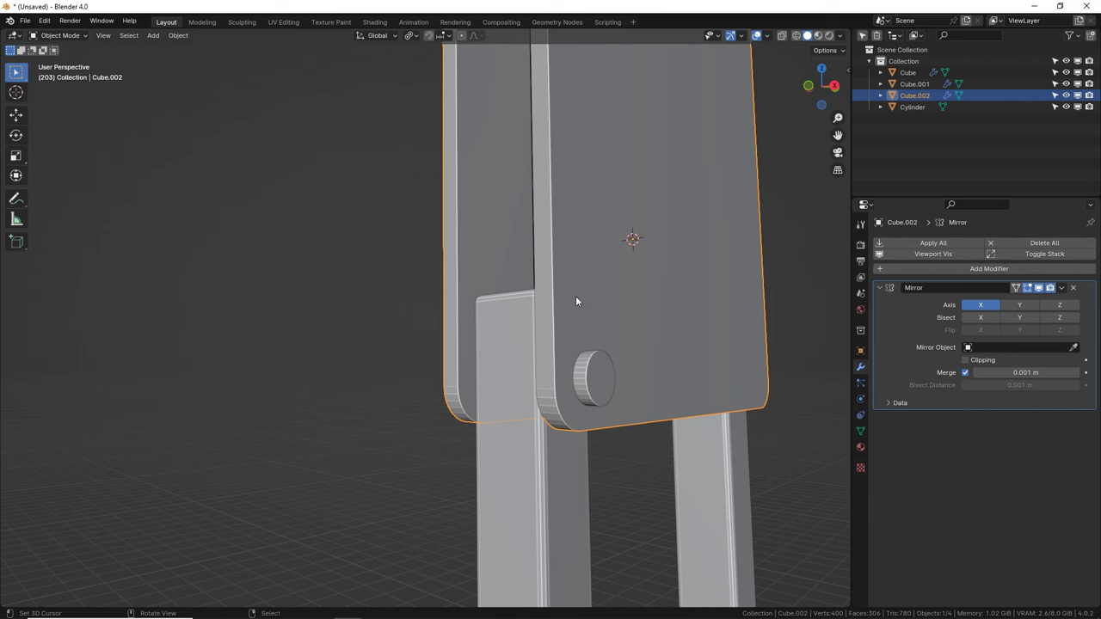
right_click(641, 289)
left_click(514, 343)
right_click(513, 342)
left_click(558, 278)
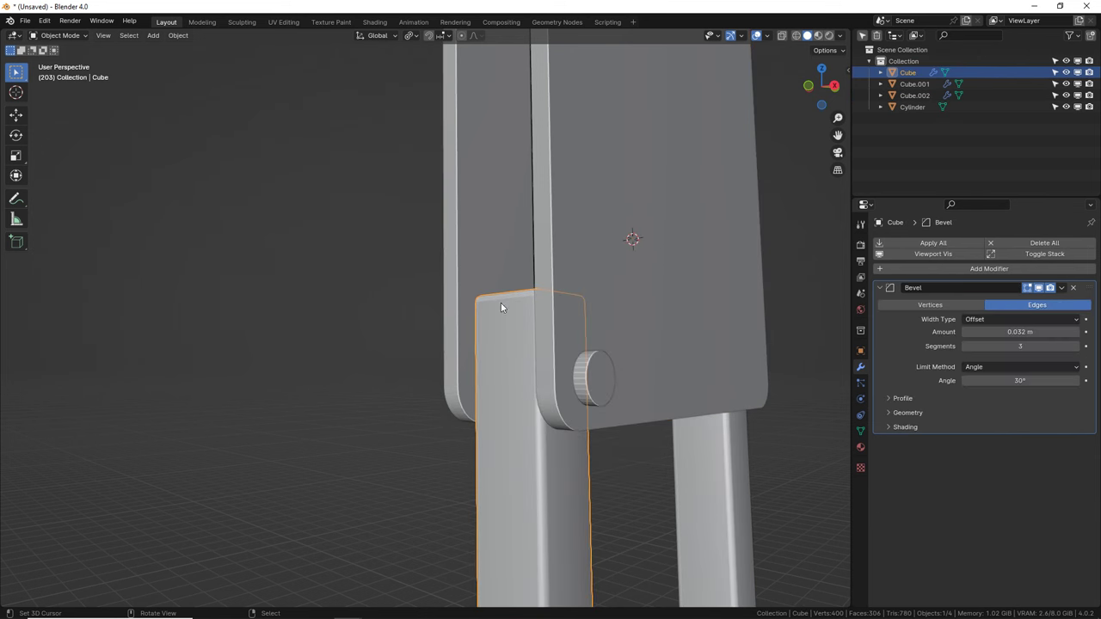
left_click(595, 387)
right_click(641, 360)
left_click(644, 326)
Step: In Edit Mode, move the small cylinder's outer end face inward along X so it protrudes less from the plate
left_click(600, 378)
key("Tab")
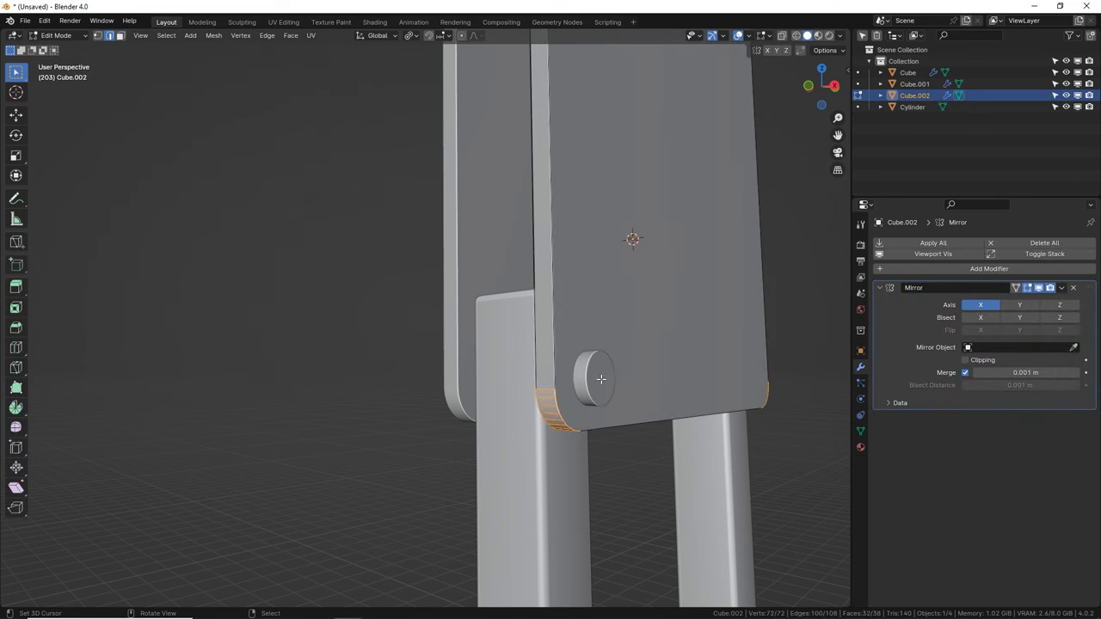
left_click(601, 378)
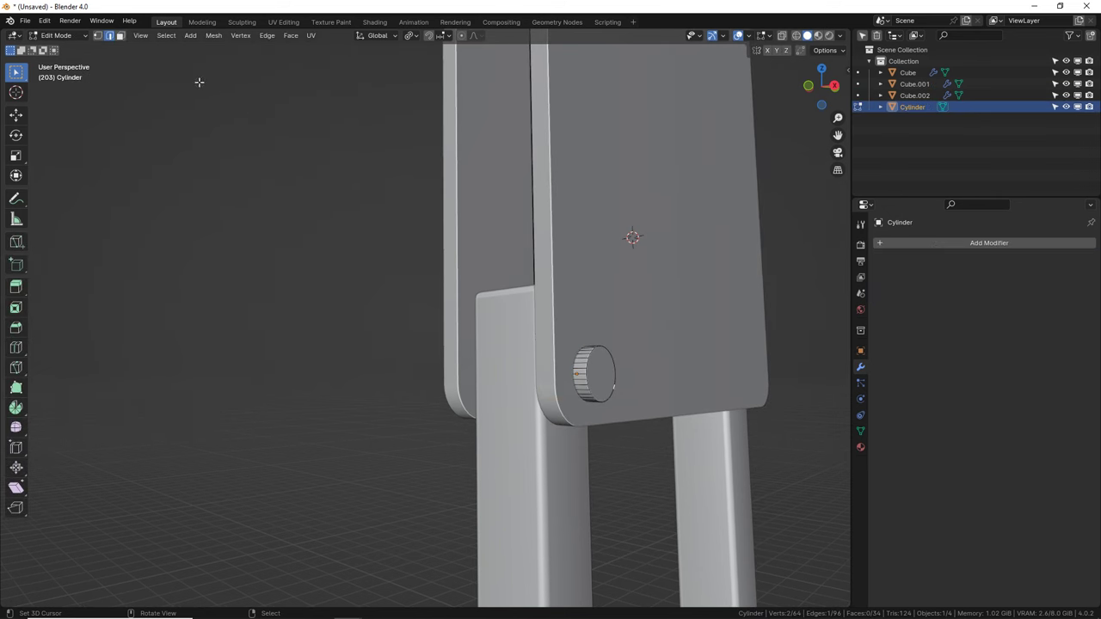
left_click(119, 36)
left_click(602, 379)
middle_click_drag(602, 378, 552, 371)
scroll(590, 386, "up", 2)
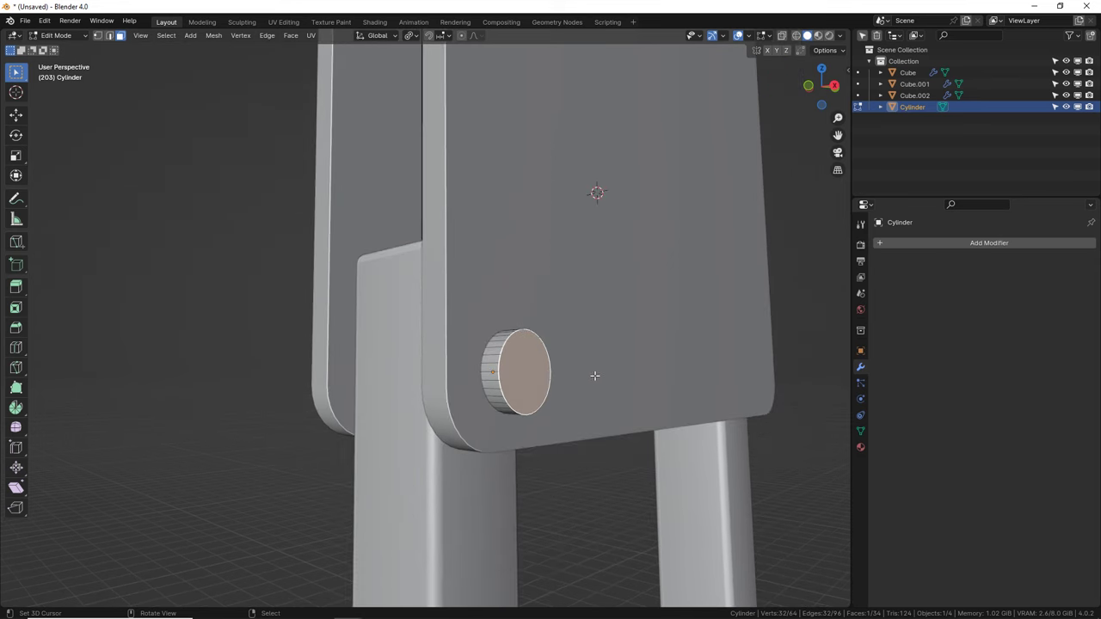
key("g")
key("y")
key("x")
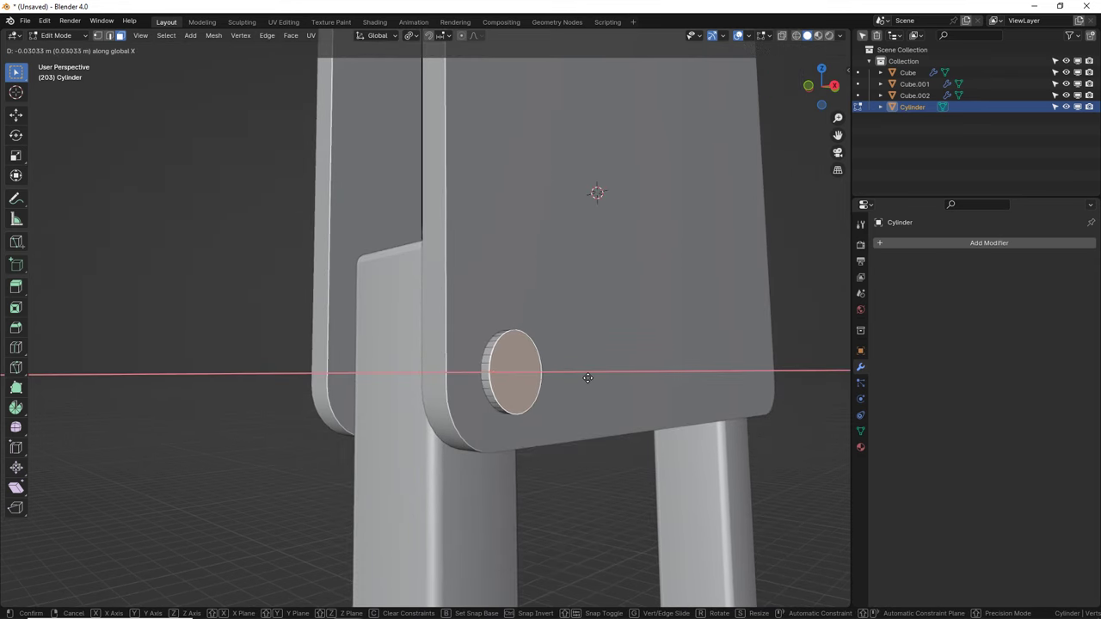
left_click(585, 377)
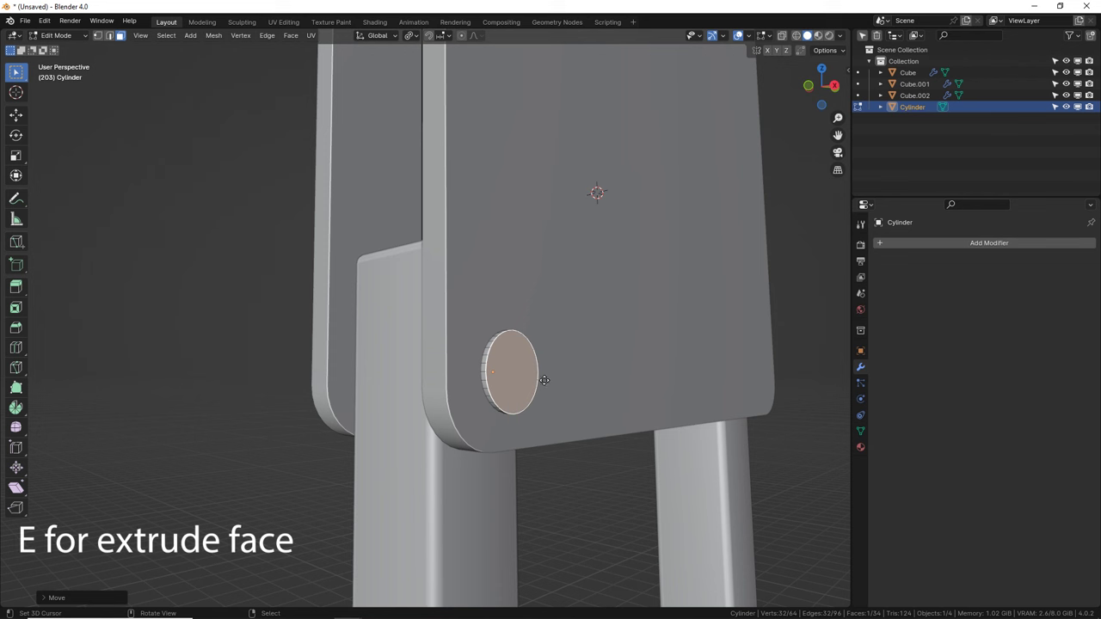
Step: Extrude the cylinder's end face outward and scale it to about 0.78 to form a tapered rim
key("e")
left_click(594, 376)
key("s")
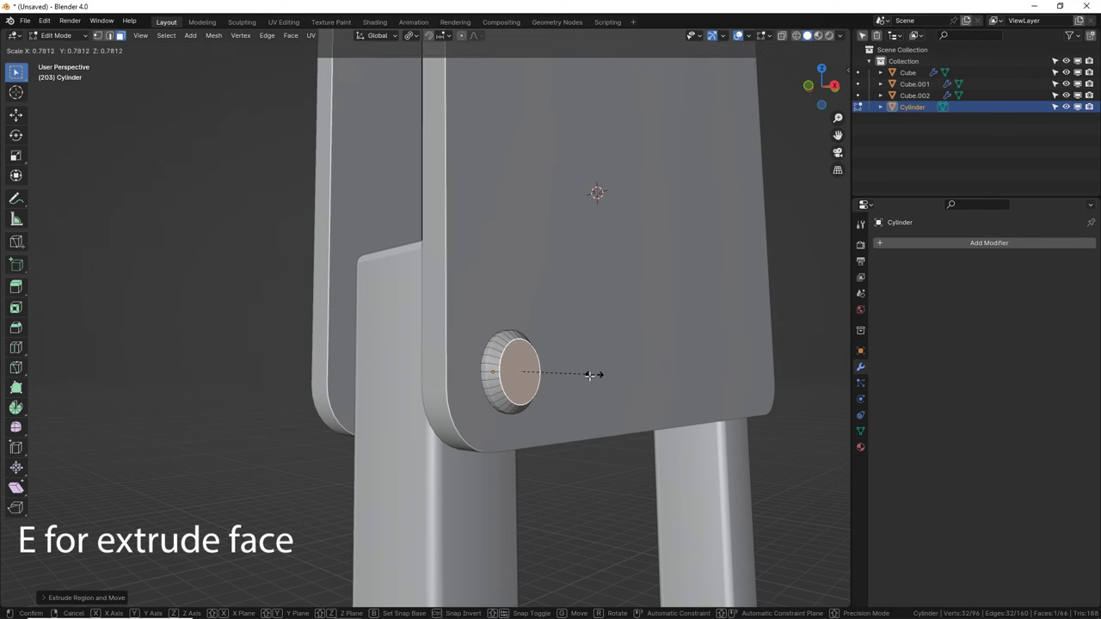
left_click(594, 375)
Step: Snap the 3D cursor to the tapered end face and add a 6-vertex cylinder there within the same mesh
key("shift+s")
left_click(579, 401)
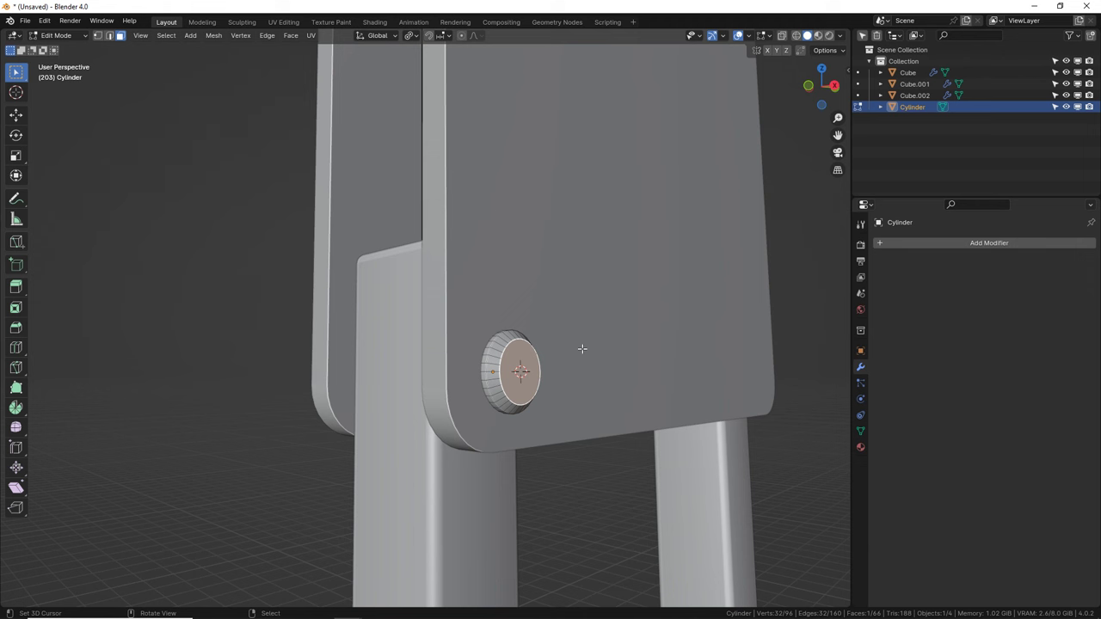
key("shift+a")
left_click(557, 291)
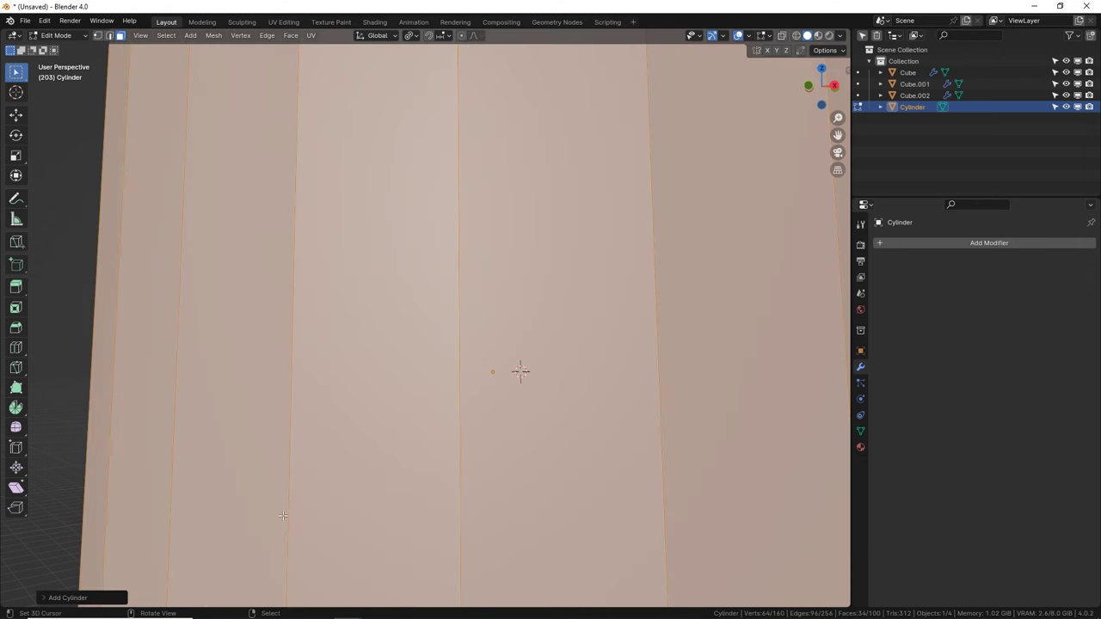
left_click(79, 596)
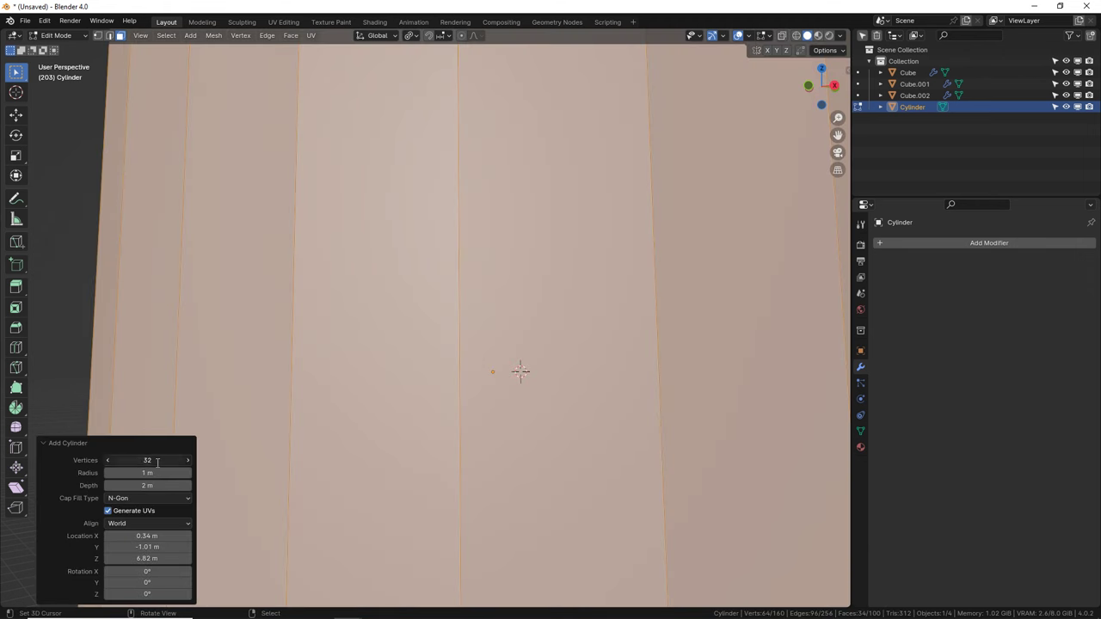
type("6")
key("Return")
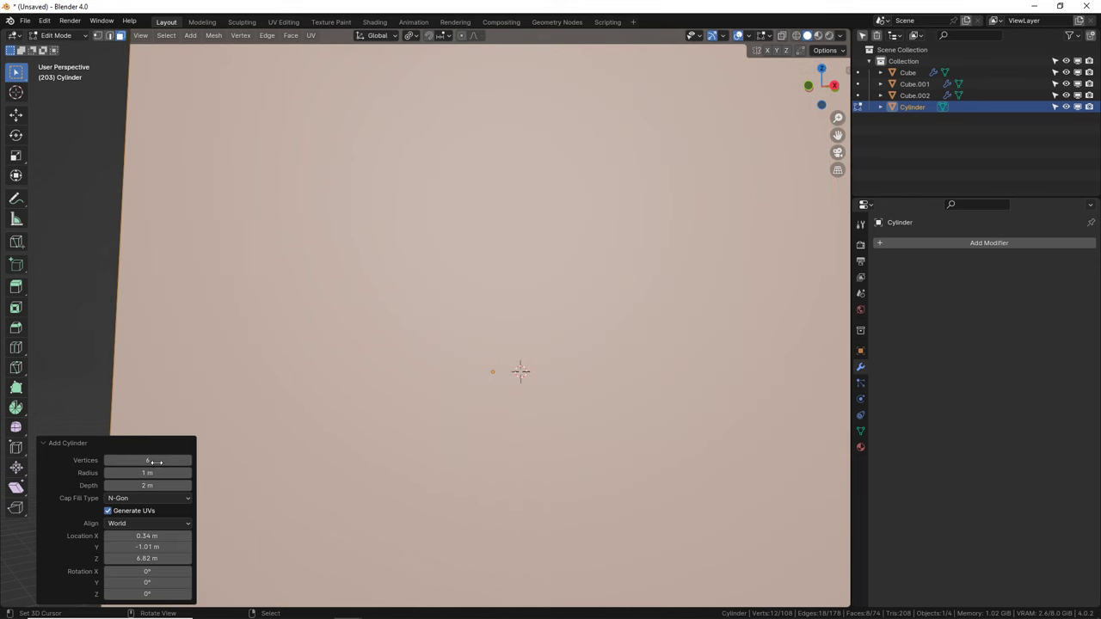
Step: Scale the hexagonal cylinder to 0.085, rotate it 90° about Y, and scale it again by 0.923 to form a bolt head
key("s")
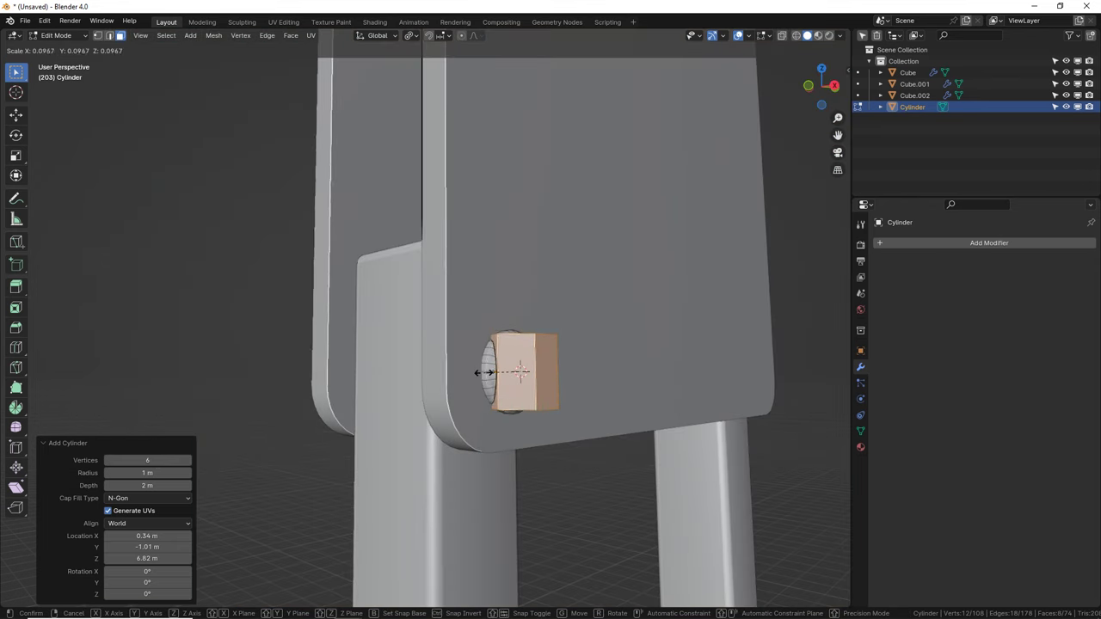
left_click(487, 371)
type("ryx")
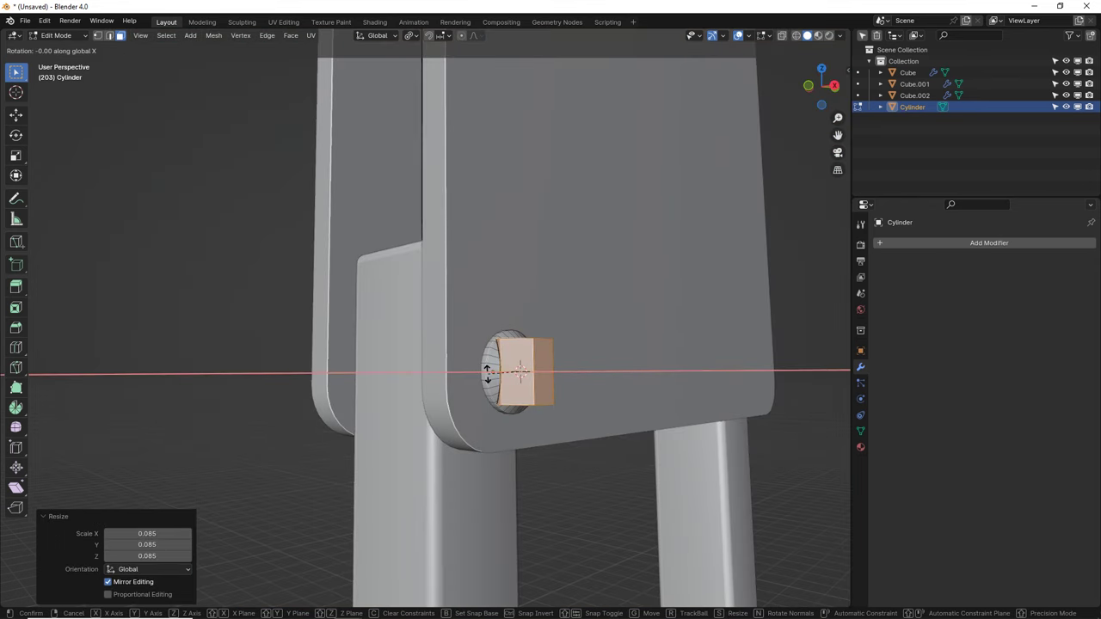
type("90y")
key("Return")
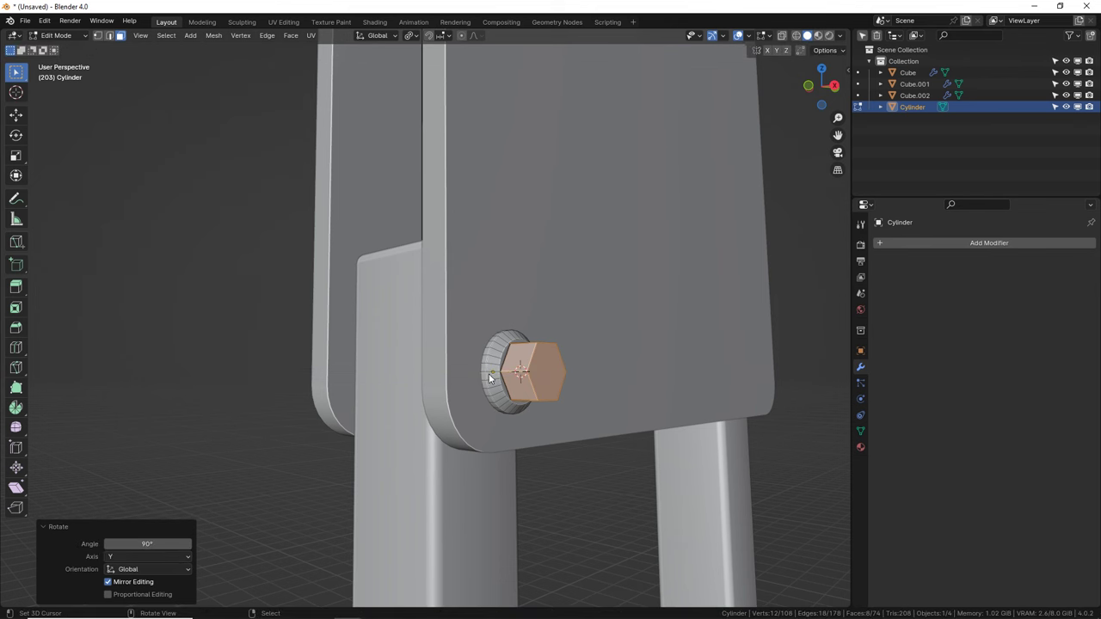
key("s")
key("Escape")
Step: Inset the round face behind the hexagonal head by 0.2364 m and extrude it outward about 0.06 m through the head
key("KP_Decimal")
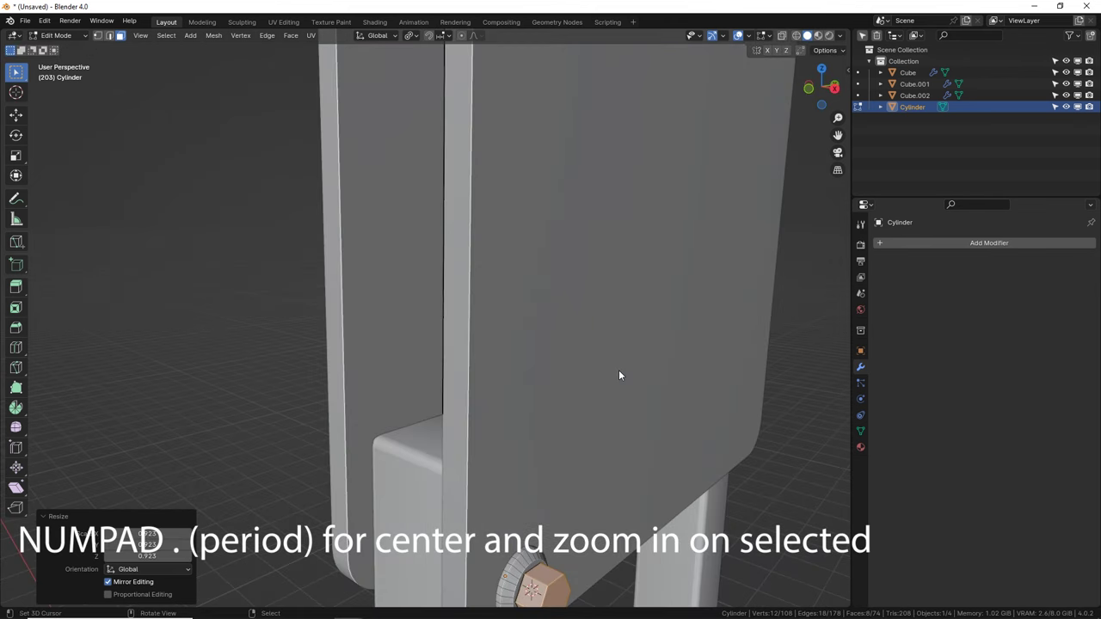
middle_click_drag(618, 370, 464, 323)
left_click(461, 324)
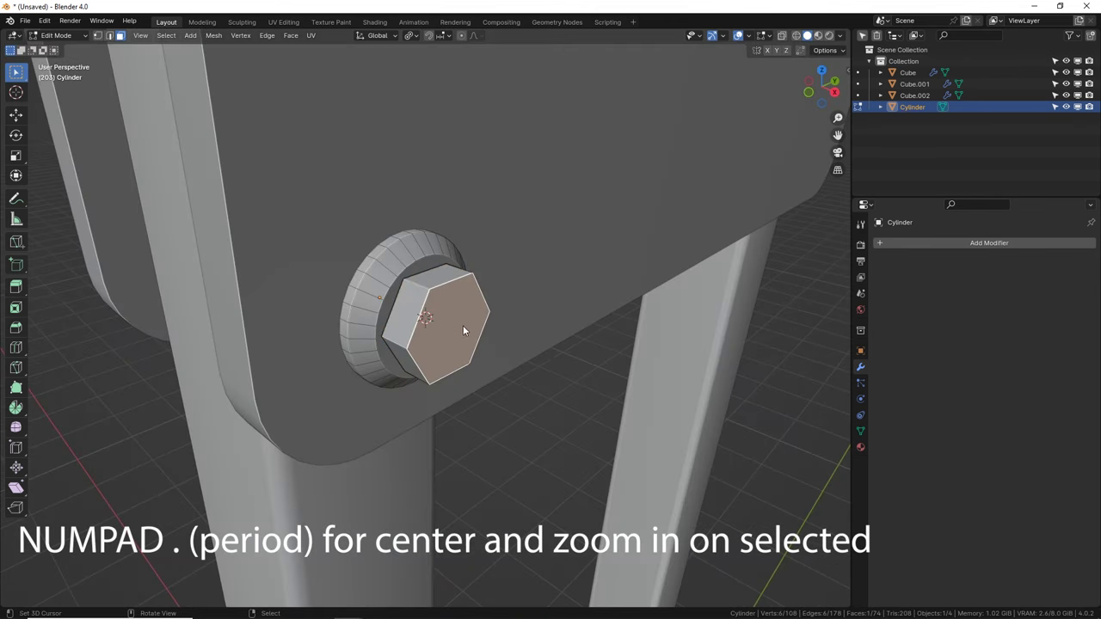
left_click(418, 271)
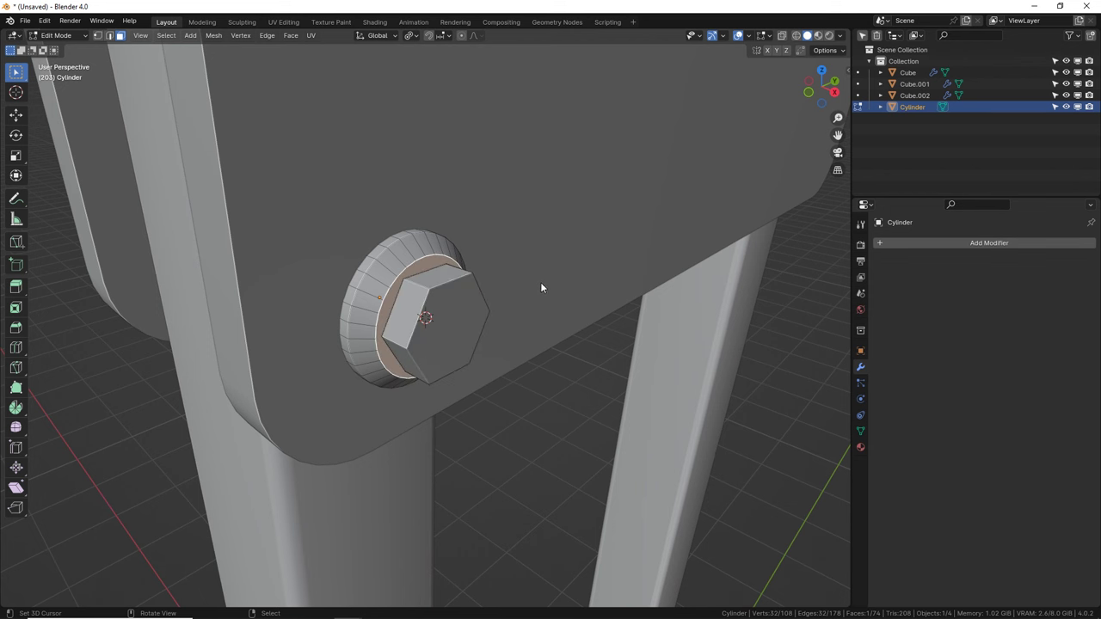
key("i")
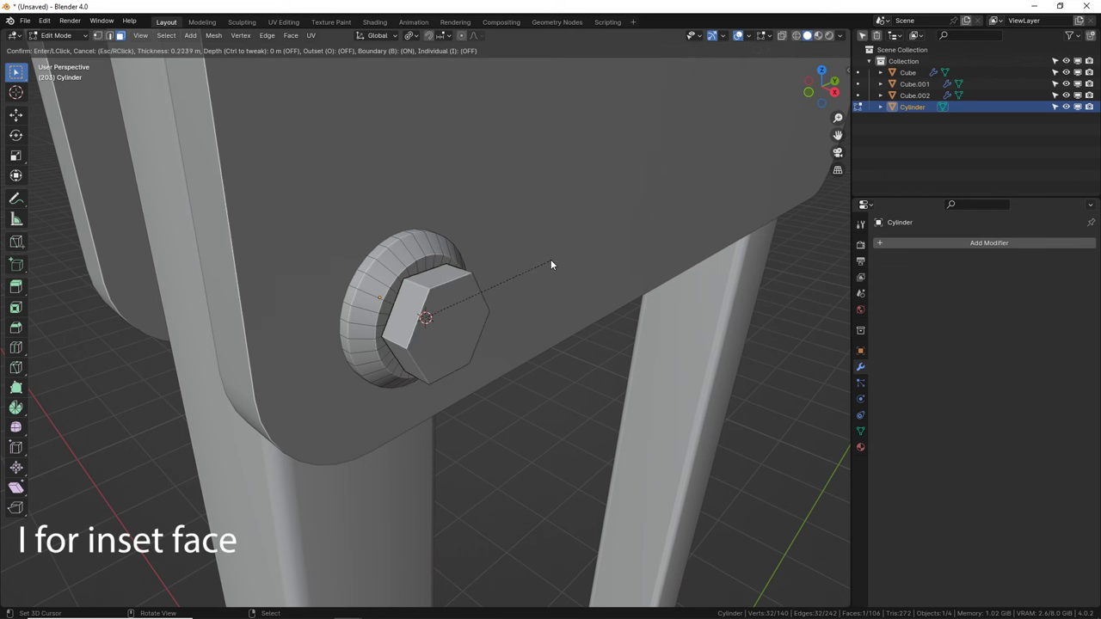
left_click(551, 261)
key("e")
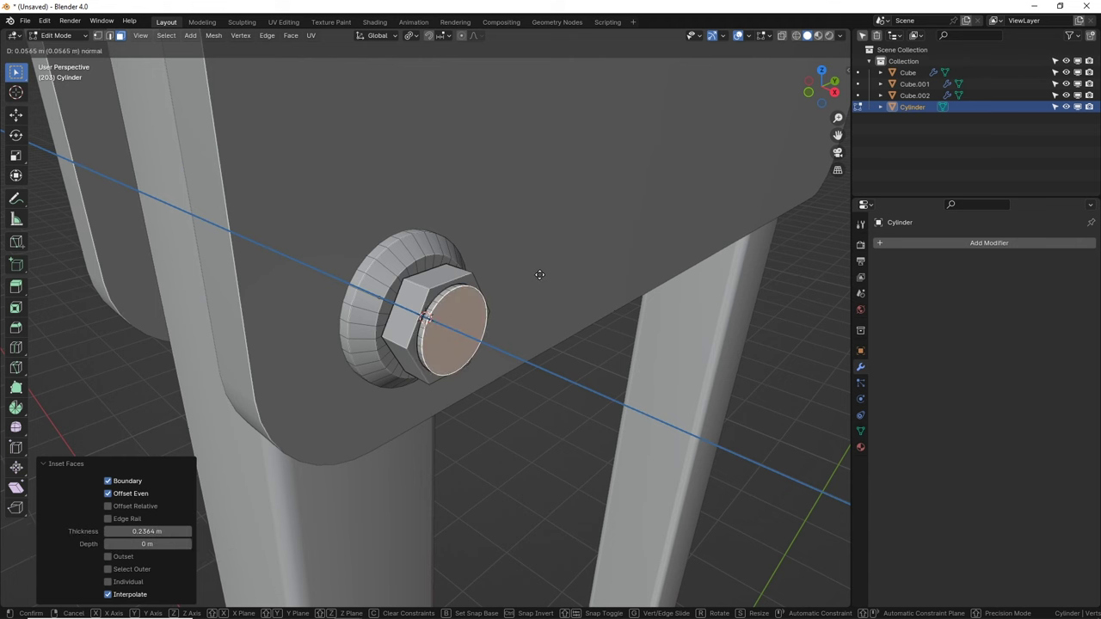
right_click(541, 273)
Step: Inset the bolt's round end face by 0.1653 m and extrude it inward by 0.006877 m to form a recess
key("i")
left_click(581, 271)
key("e")
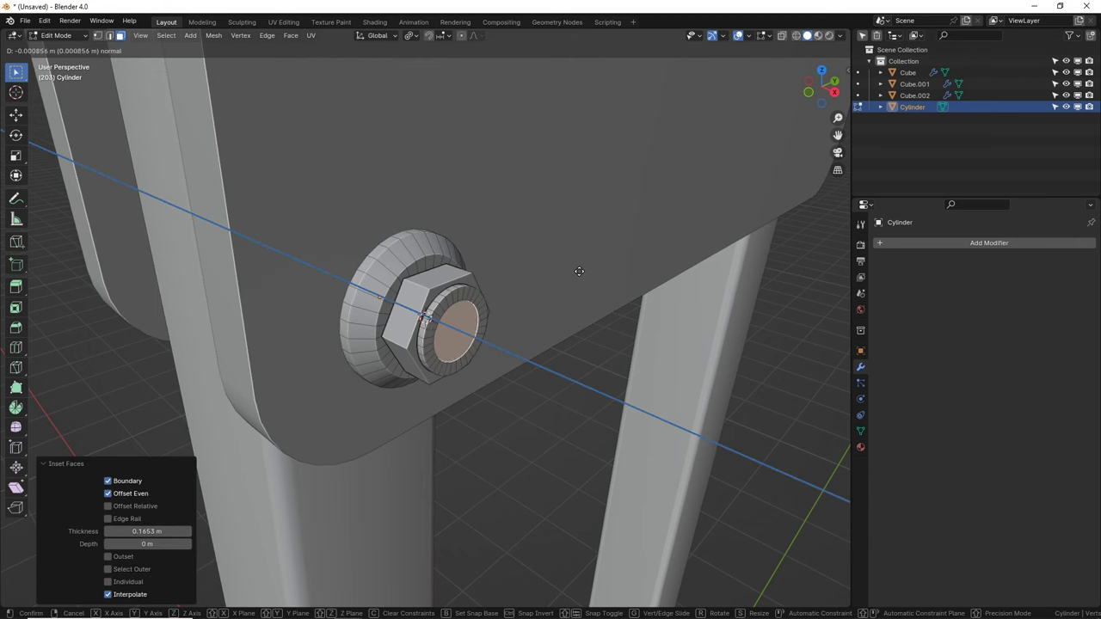
left_click(576, 274)
middle_click_drag(560, 295, 427, 308)
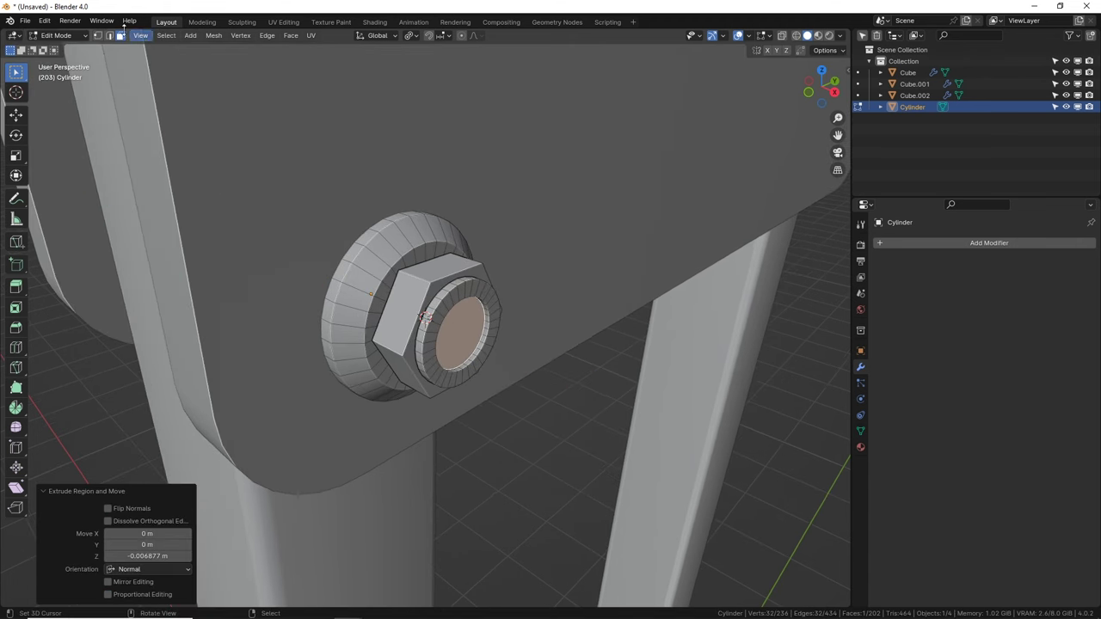
Step: Bevel the outer and inner edge loops of the bolt's end ring by about 0.024 m with 8 segments
left_click(109, 35)
left_click(453, 306, "alt")
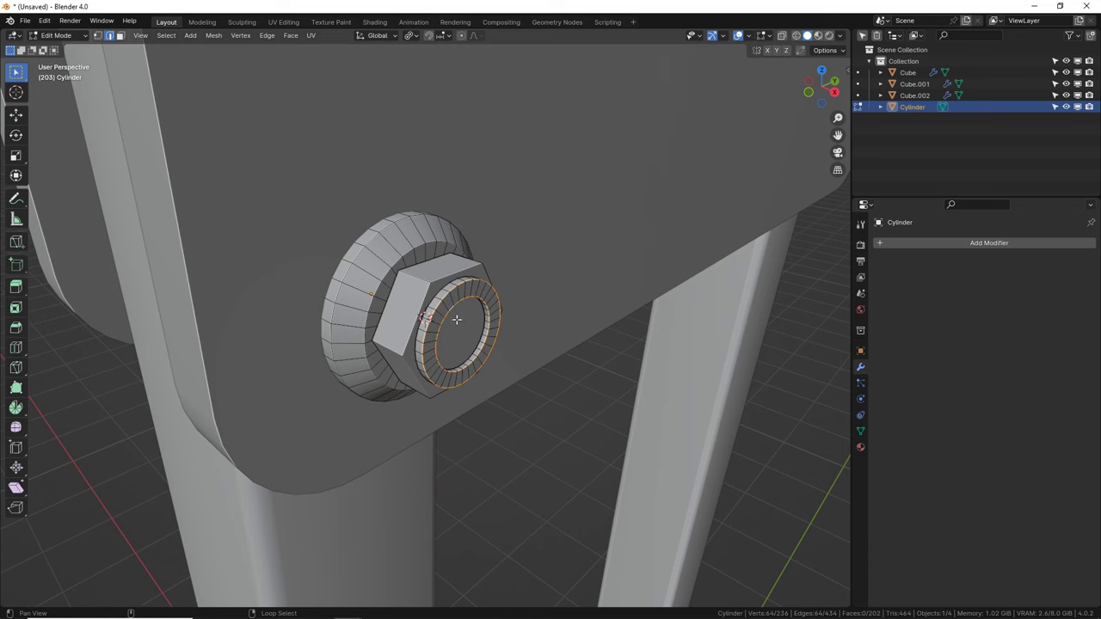
scroll(456, 319, "up", 2)
scroll(474, 322, "up", 3)
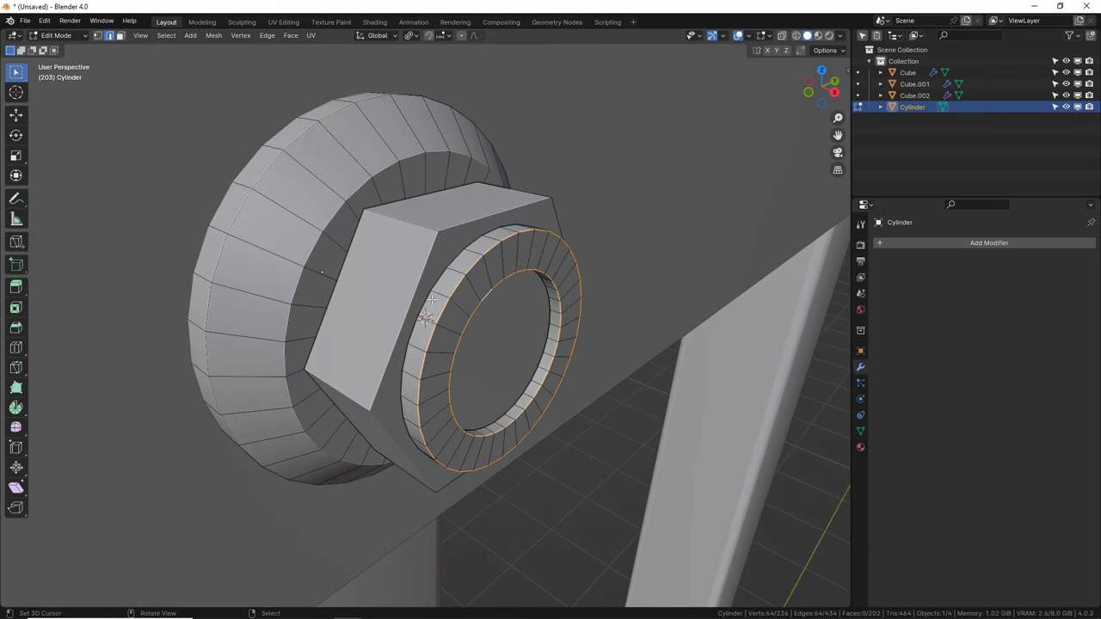
left_click(477, 224, "alt")
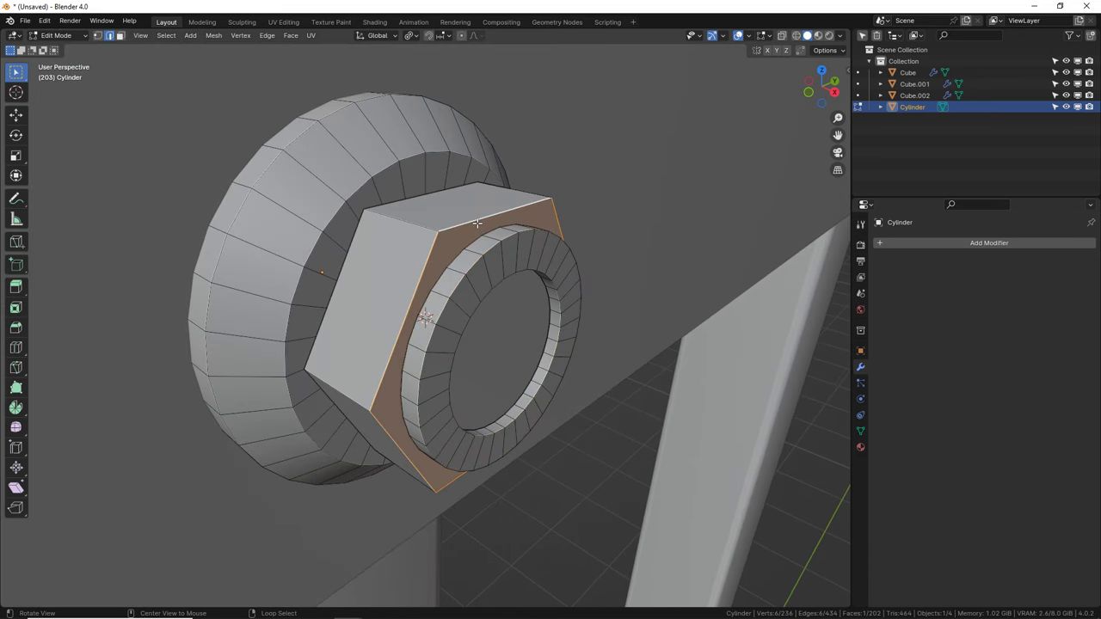
left_click(377, 170, "alt")
left_click(476, 266, "alt")
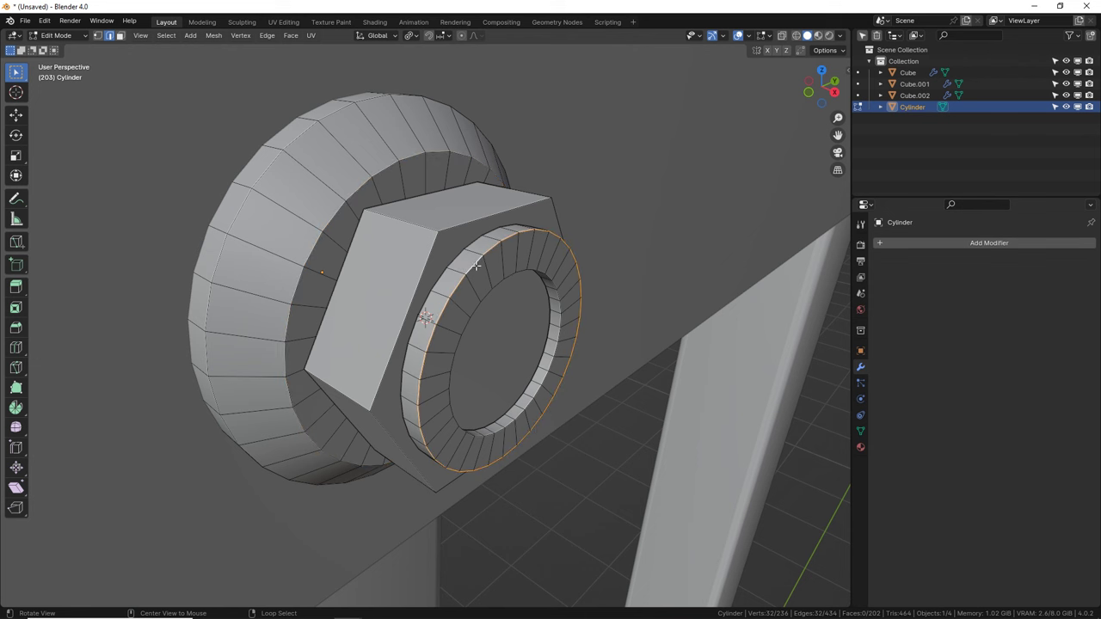
left_click(490, 299, "alt+shift")
key("ctrl+b")
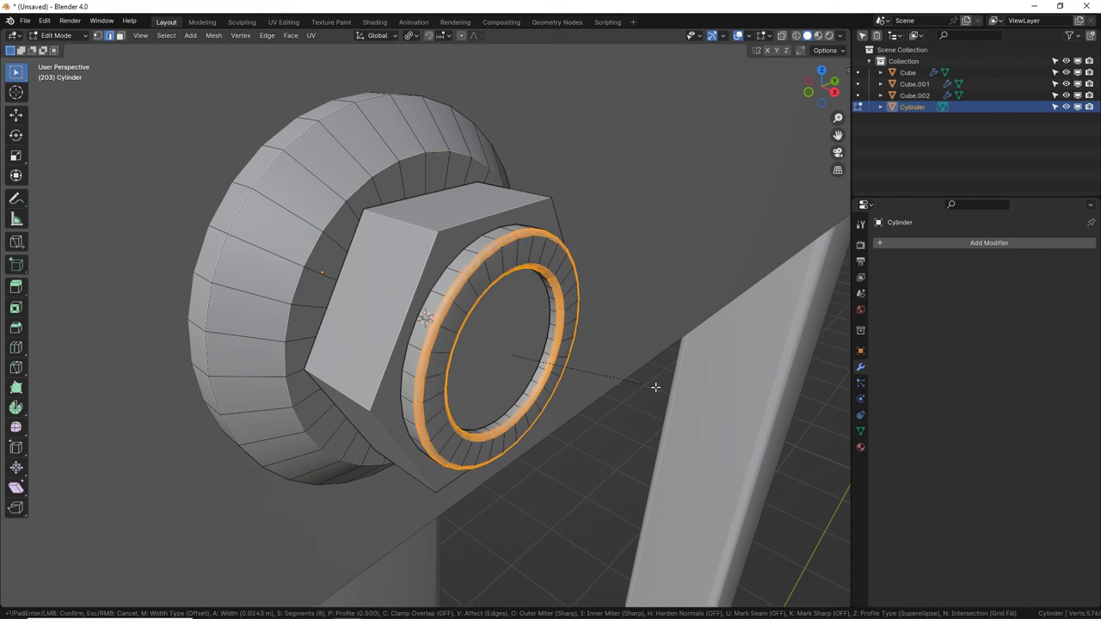
left_click(662, 394)
key("Tab")
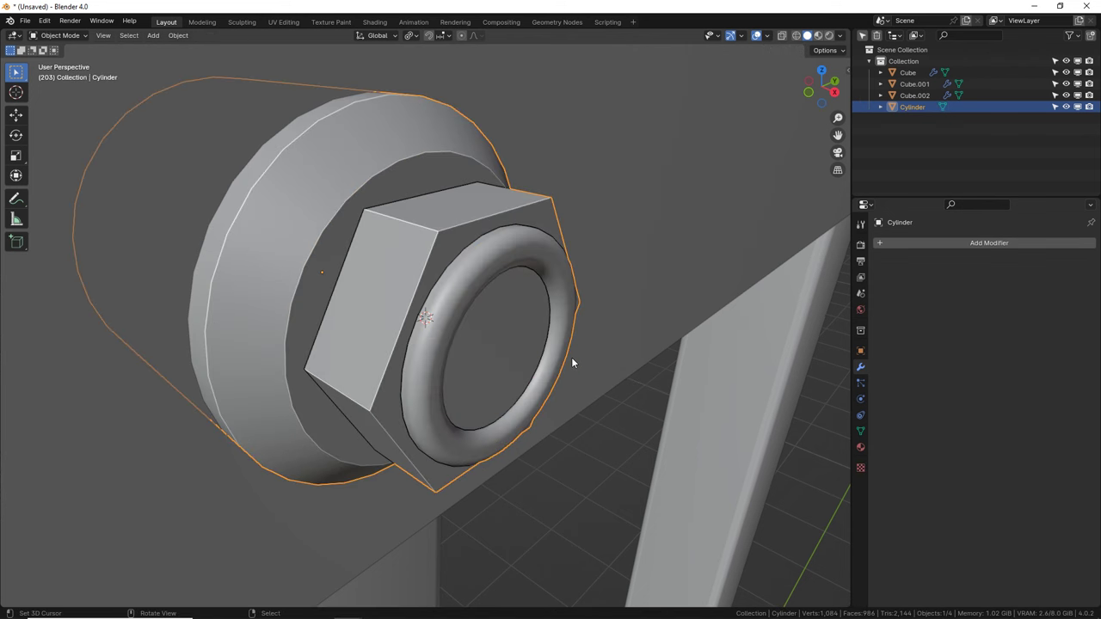
Step: Inset the recessed end face by 0.1476 m and extrude it slightly outward to form a small central disc
key("Tab")
key("e")
right_click(630, 373)
key("e")
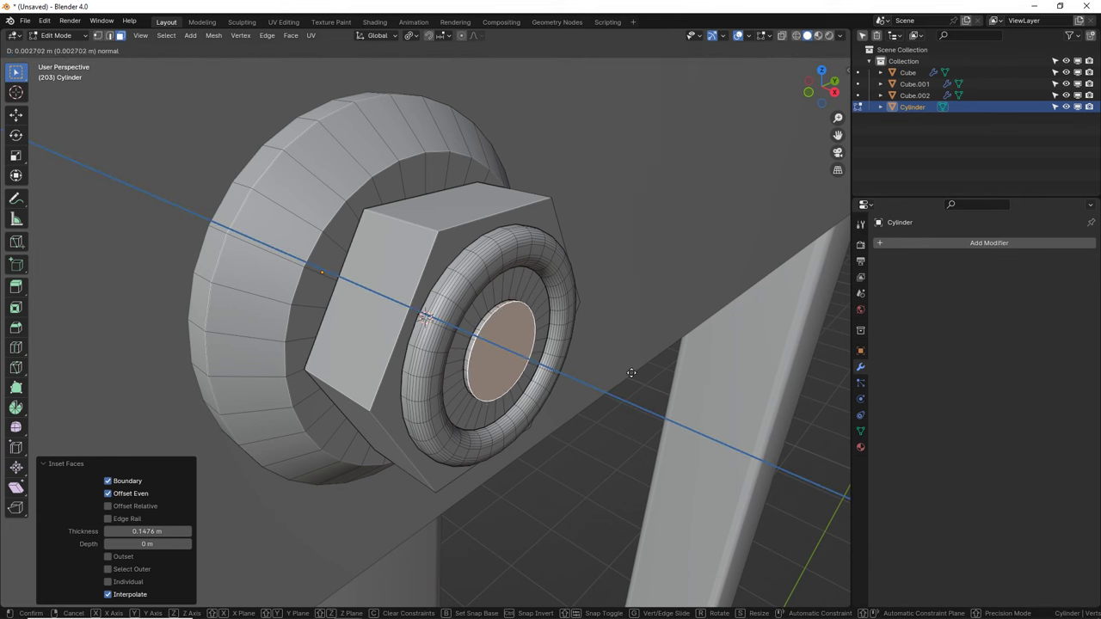
left_click(635, 375)
key("Tab")
scroll(614, 364, "down", 6)
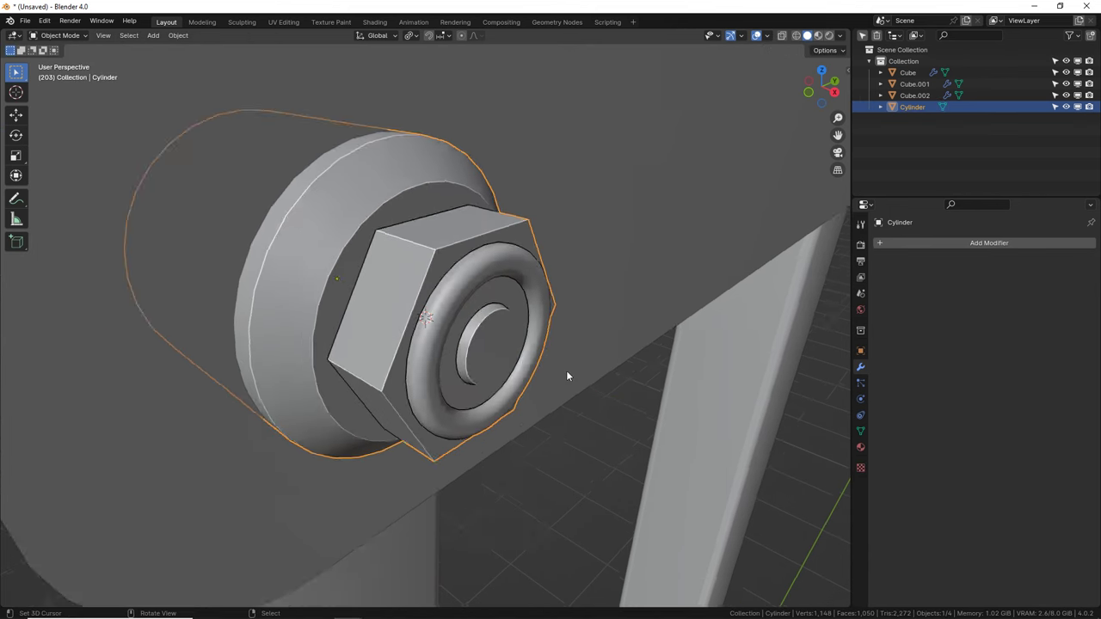
Step: Bevel all edges of the linked hexagonal head by 0.0275 m with 3 segments and apply smooth shading to the bolt
mouse_move(566, 376)
middle_mouse_down()
mouse_move(521, 339)
mouse_move(499, 270)
mouse_move(563, 344)
mouse_move(560, 368)
mouse_move(551, 361)
middle_mouse_up()
scroll(550, 362, "up", 3)
scroll(481, 310, "up", 3)
key("Tab")
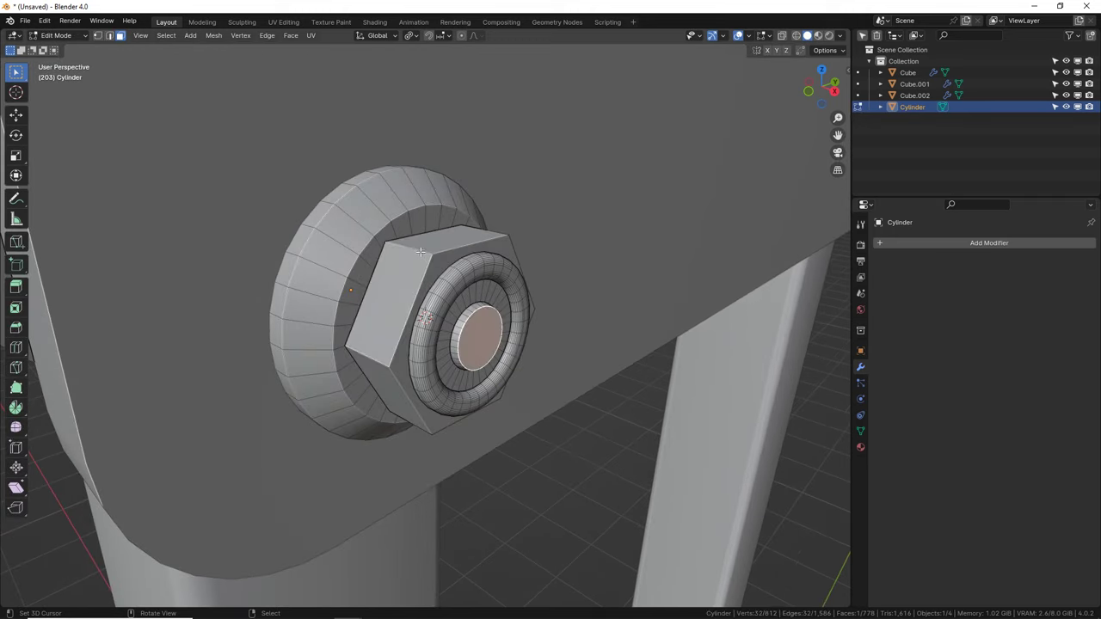
left_click(420, 251)
key("l")
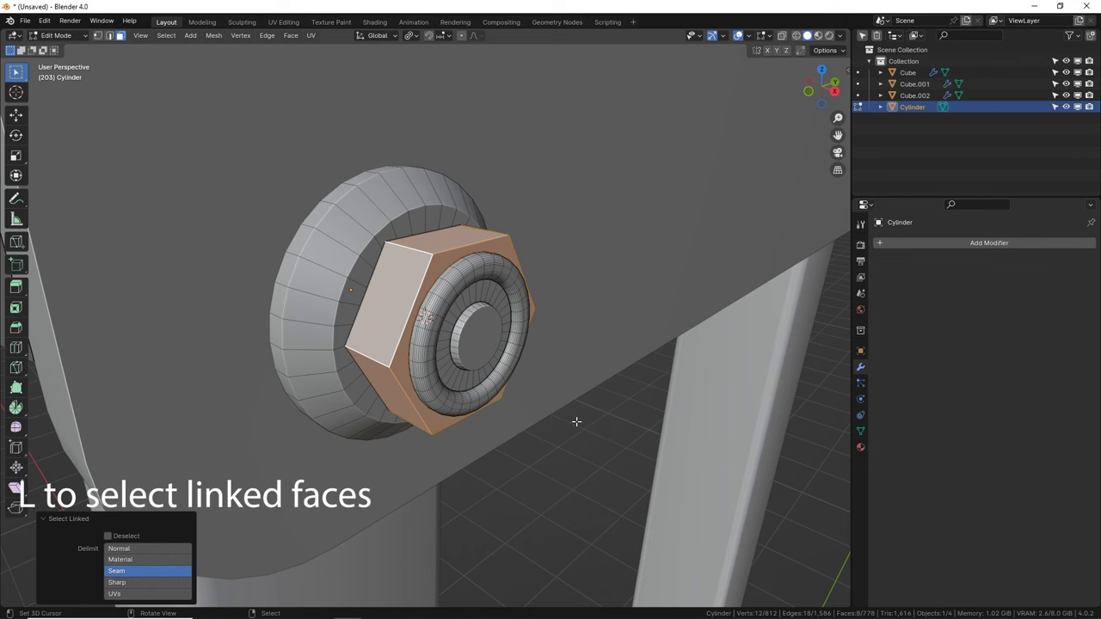
key("ctrl+b")
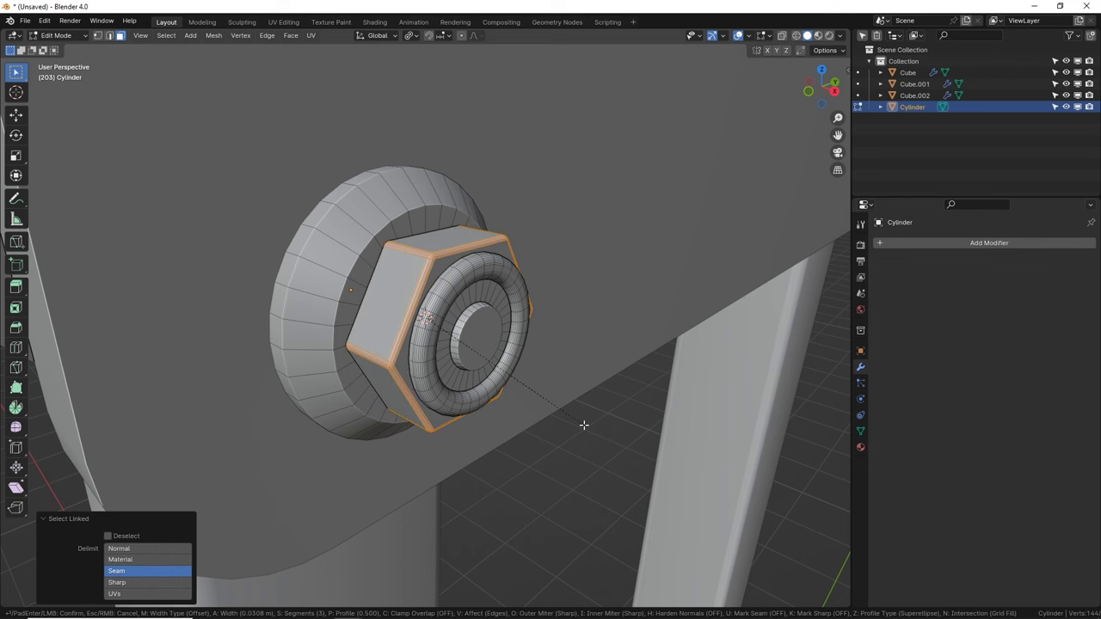
left_click(583, 424)
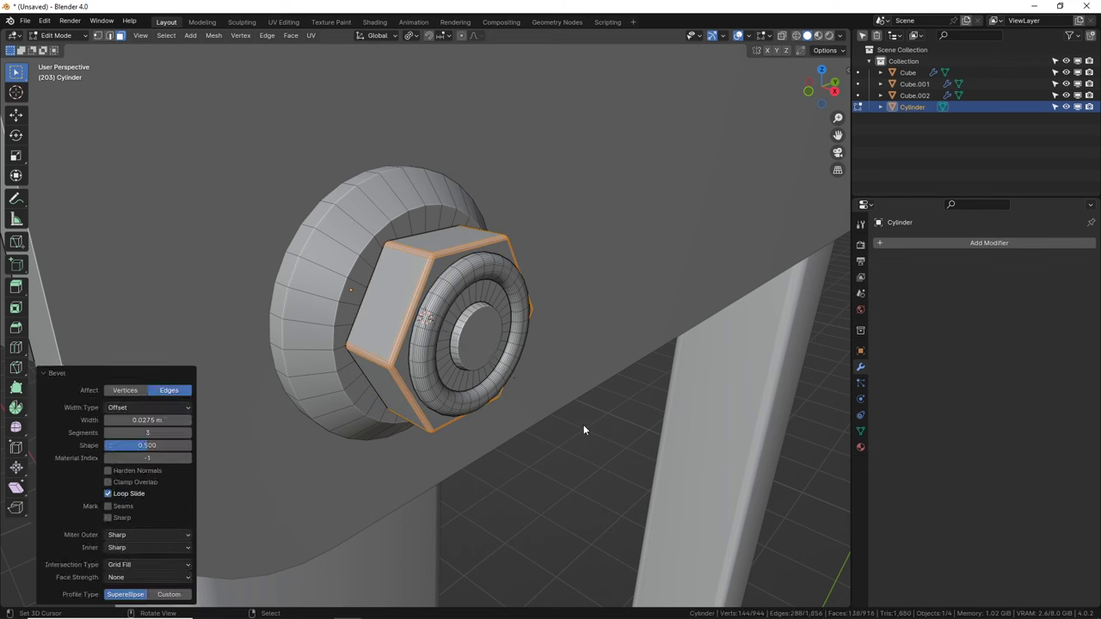
key("Tab")
right_click(585, 334)
left_click(602, 320)
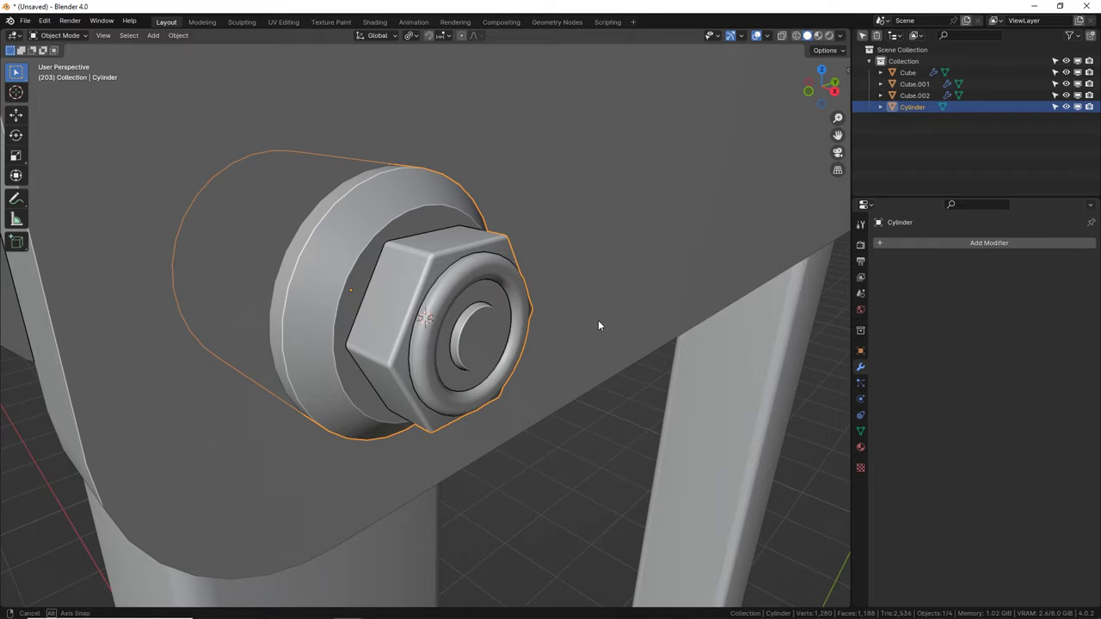
Step: Give the bolt a new material named Bolt
middle_click_drag(597, 322, 559, 284)
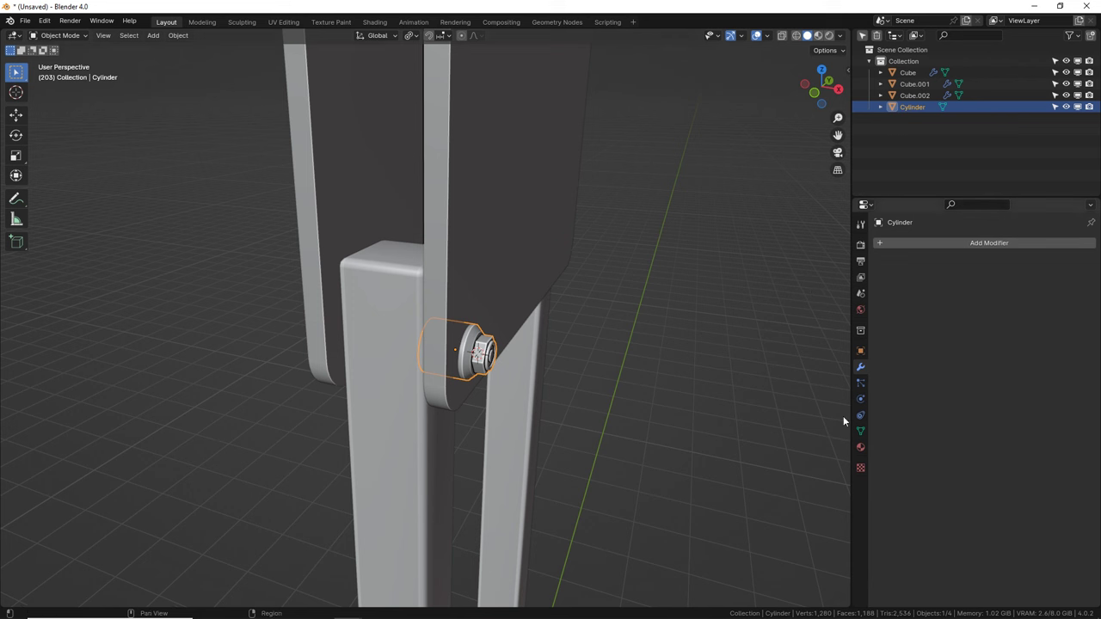
left_click(860, 447)
left_click(933, 293)
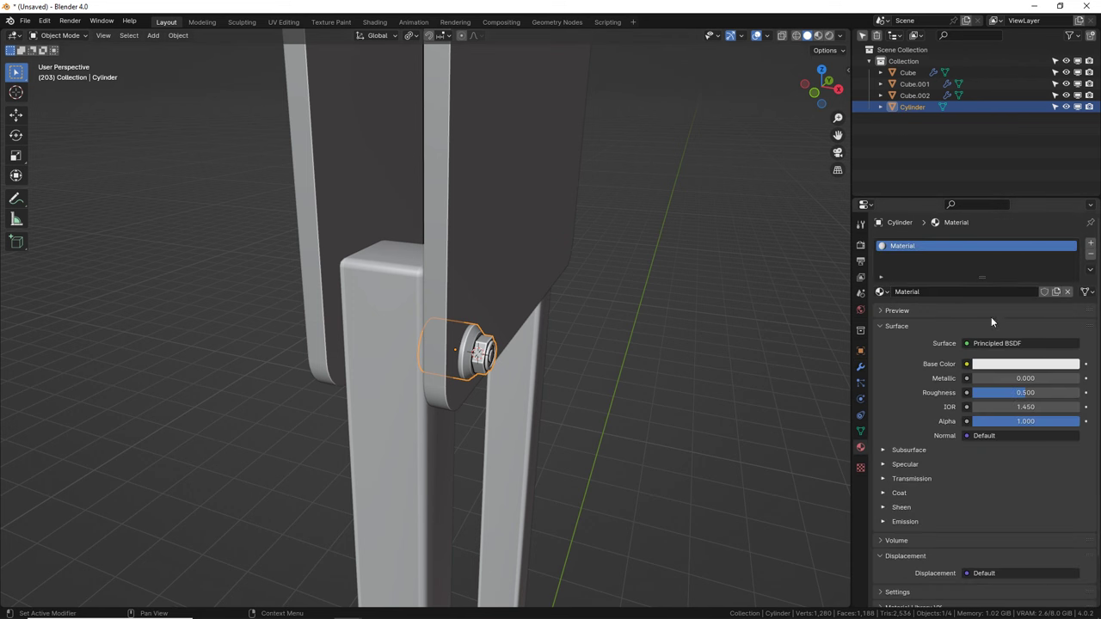
left_click(959, 289)
Step: In the right orthographic view, duplicate the bolt along Y to the plate's opposite lower corner above the other post
middle_click_drag(524, 345, 343, 360)
middle_click_drag(310, 318, 271, 353, "shift")
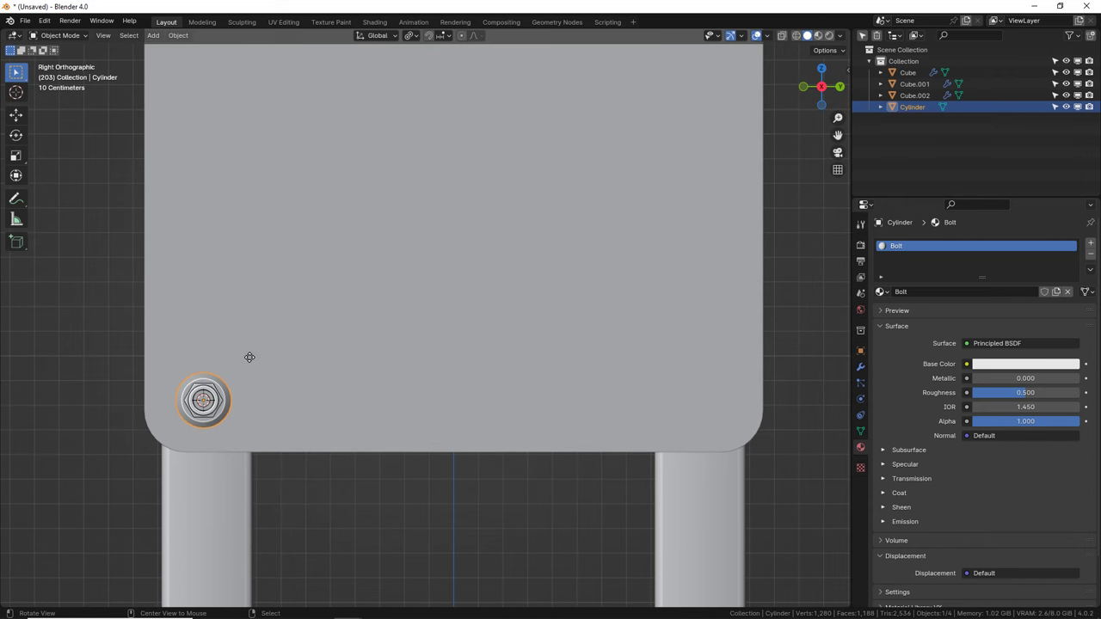
key("shift+d")
key("y")
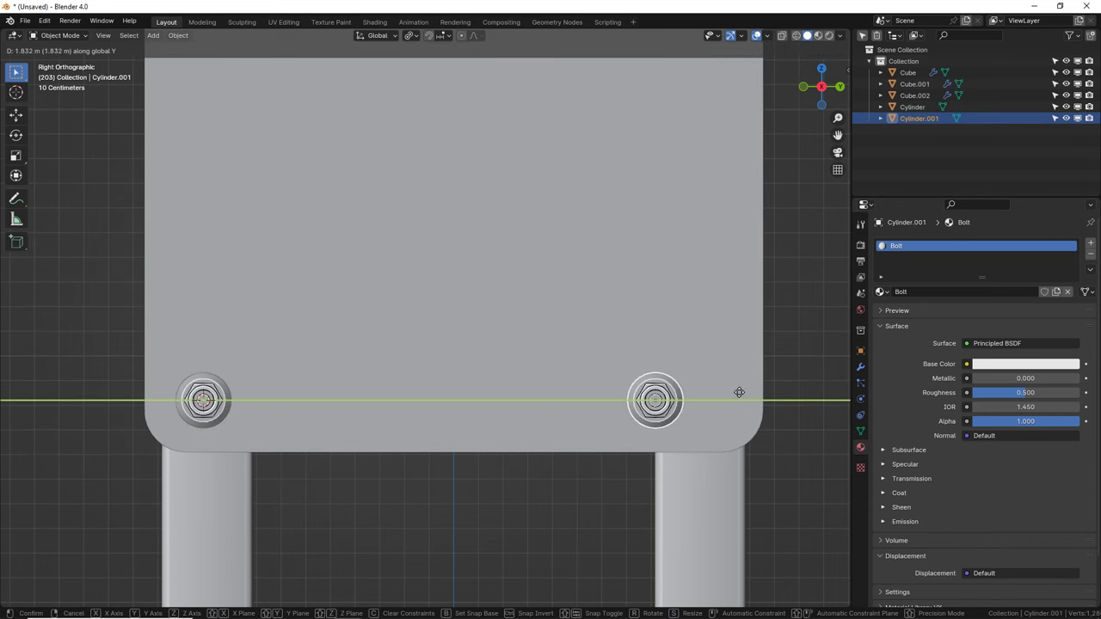
left_click(745, 394)
Step: Duplicate both lower bolts upward along Z, level with the plate's shorter-side upper corner
left_click(204, 400, "shift")
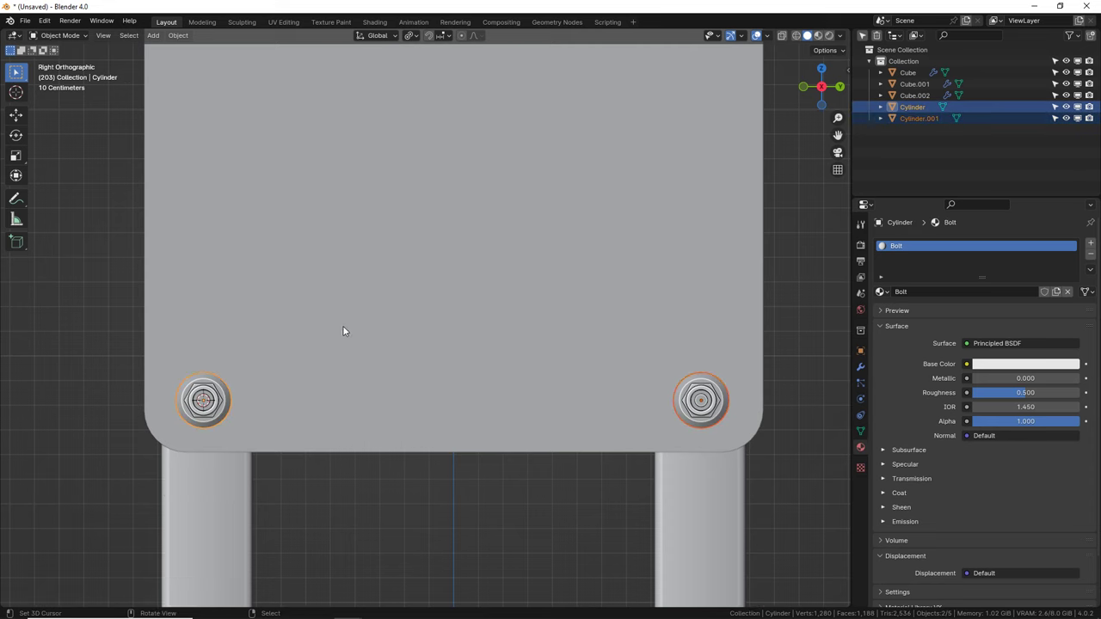
scroll(344, 414, "down", 1)
scroll(445, 428, "down", 1)
key("shift+d")
key("z")
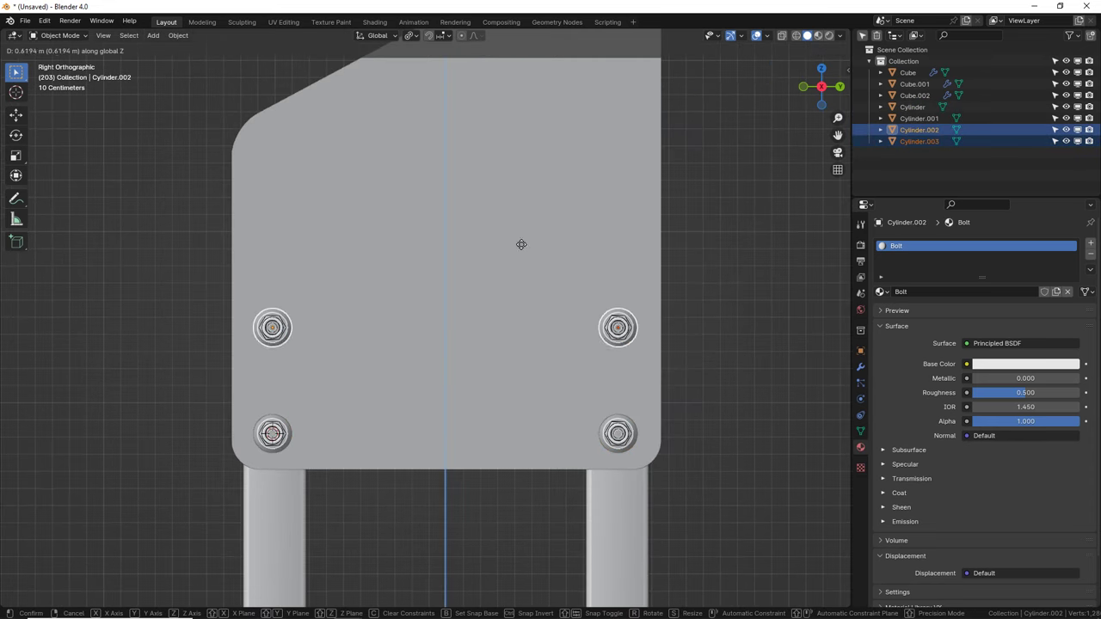
left_click(533, 164)
scroll(585, 206, "up", 4, "shift")
Step: Move the upper bolt on the plate's taller side up 1.0714 m along Z to the peak corner
left_click(624, 251)
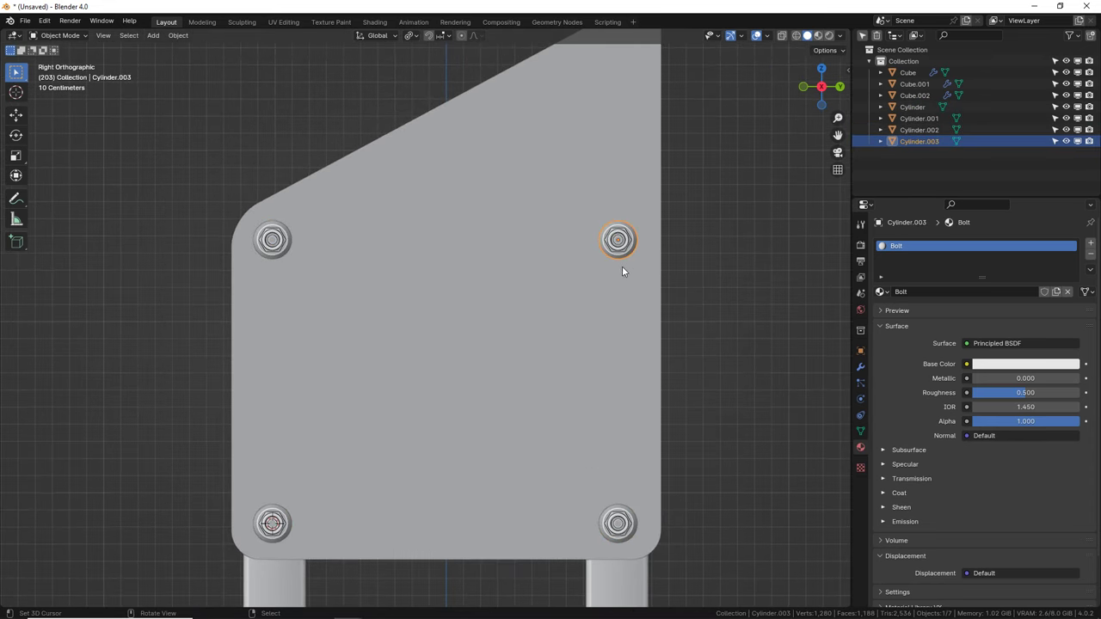
scroll(602, 273, "up", 2, "shift")
key("g")
key("z")
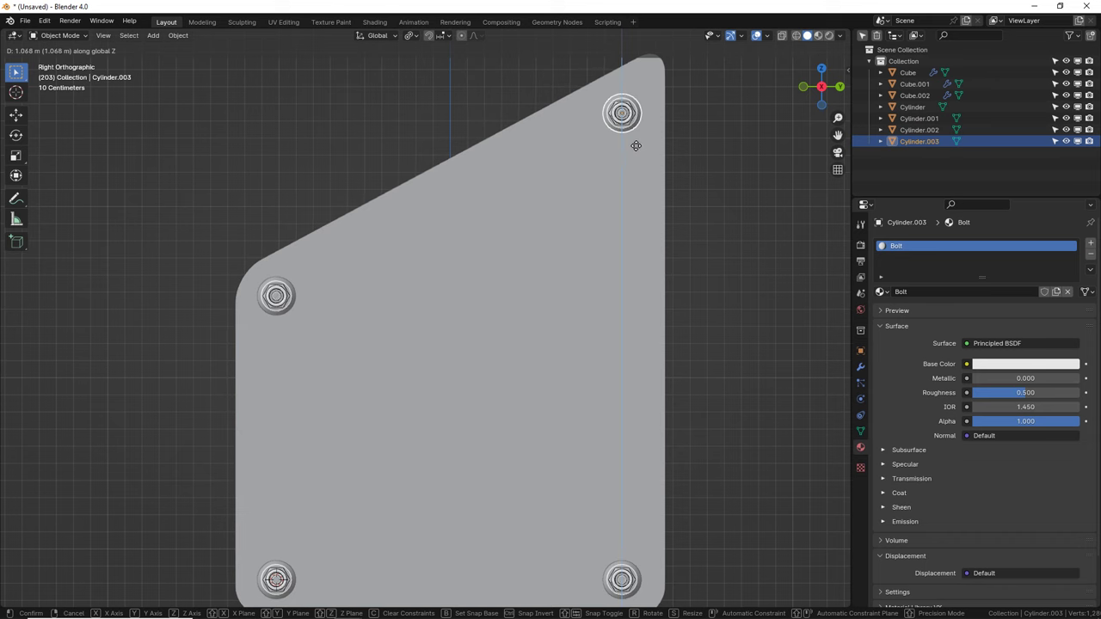
left_click(639, 146)
scroll(522, 321, "down", 1)
scroll(522, 317, "down", 1)
middle_click_drag(445, 362, 416, 333)
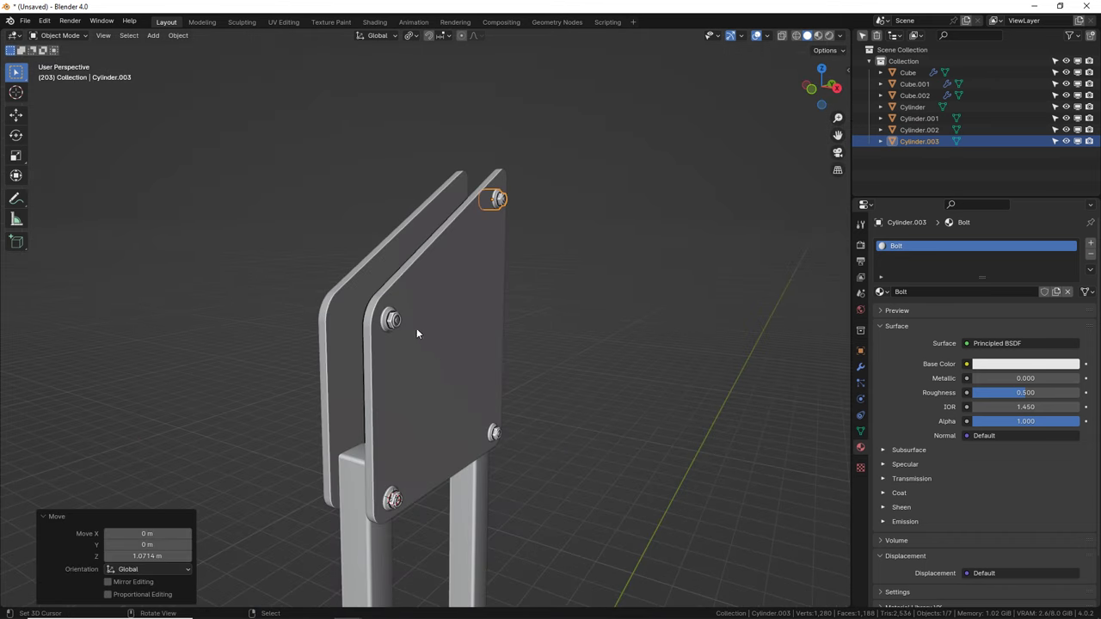
middle_click_drag(345, 331, 389, 340)
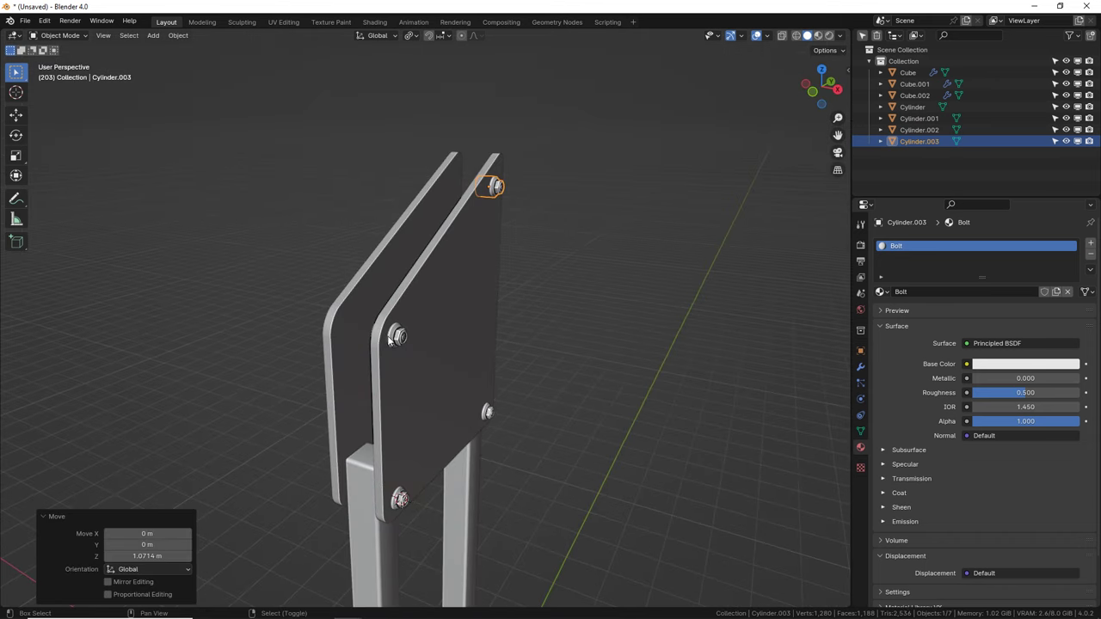
Step: Select the mirrored connecting plates and snap the 3D cursor to their origin
left_click(419, 307)
mouse_move(456, 350)
middle_mouse_down()
mouse_move(478, 343)
mouse_move(435, 366)
mouse_move(456, 363)
middle_mouse_up()
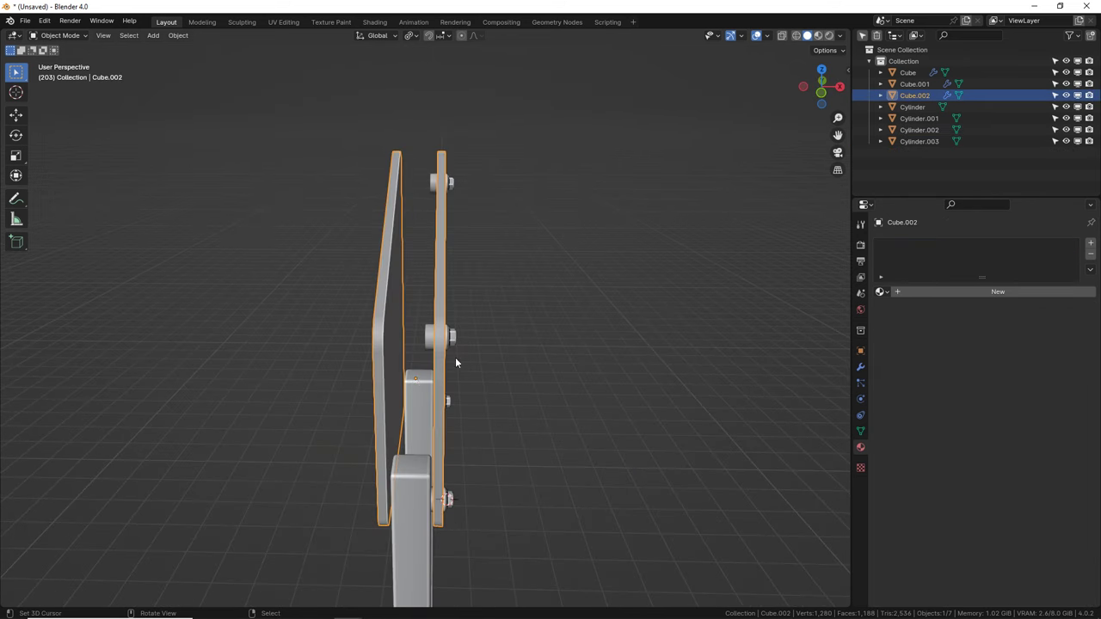
key("shift+s")
left_click(468, 415)
key("shift+s")
left_click(486, 437)
Step: Select all four bolts on the plate and make linked duplicates of them in place
middle_click_drag(448, 377, 417, 360)
left_click(394, 332)
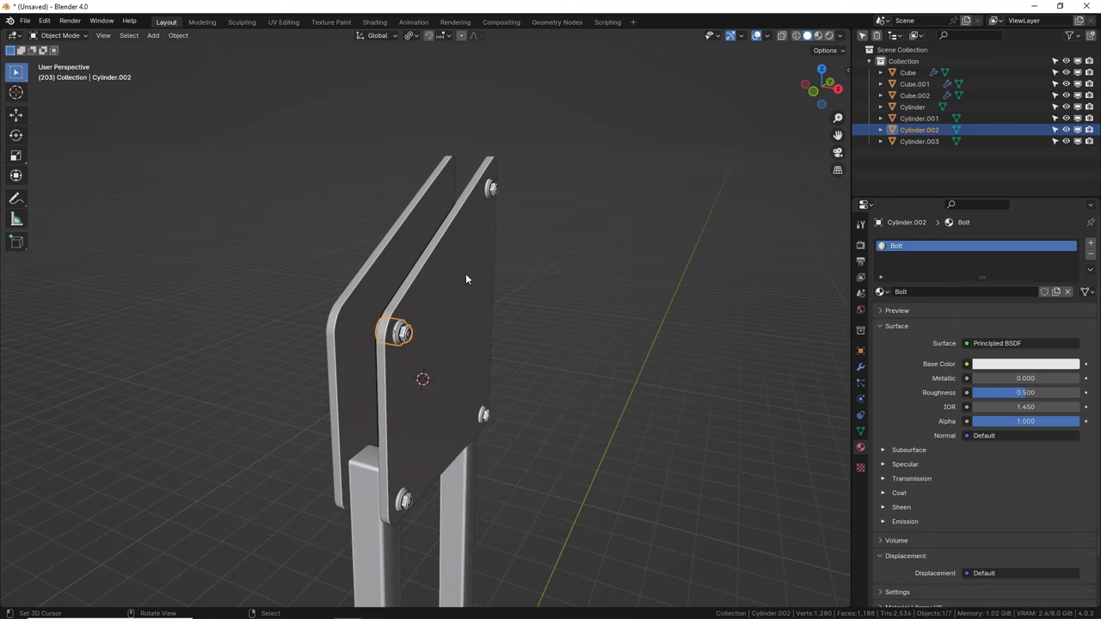
left_click(489, 190, "shift")
left_click(485, 416, "shift")
left_click(404, 501, "shift")
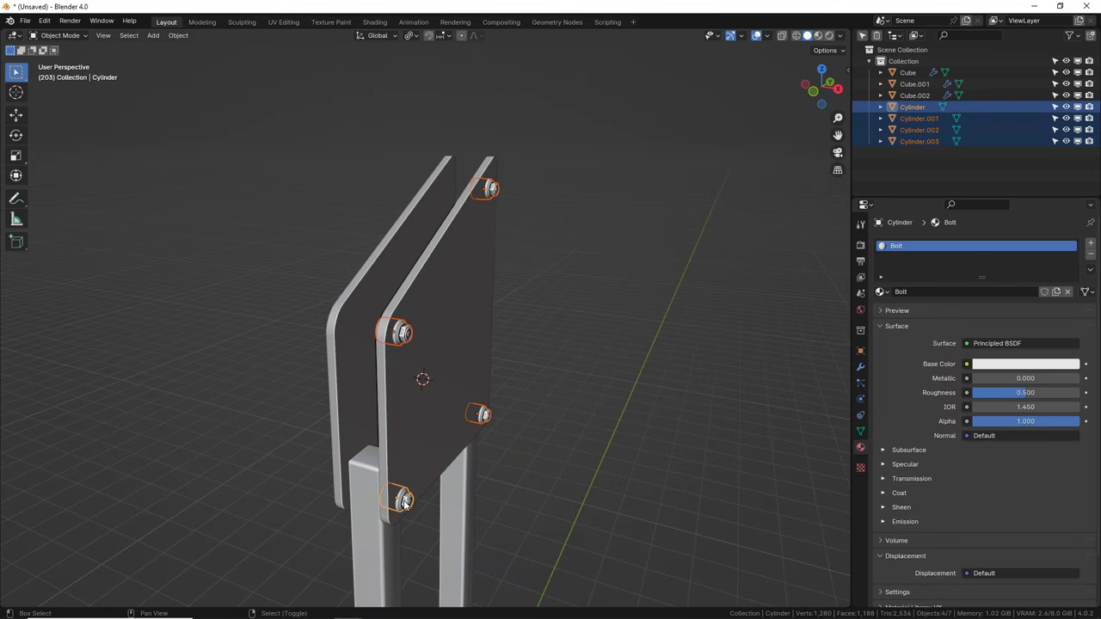
middle_click_drag(193, 380, 339, 314)
key("alt+d")
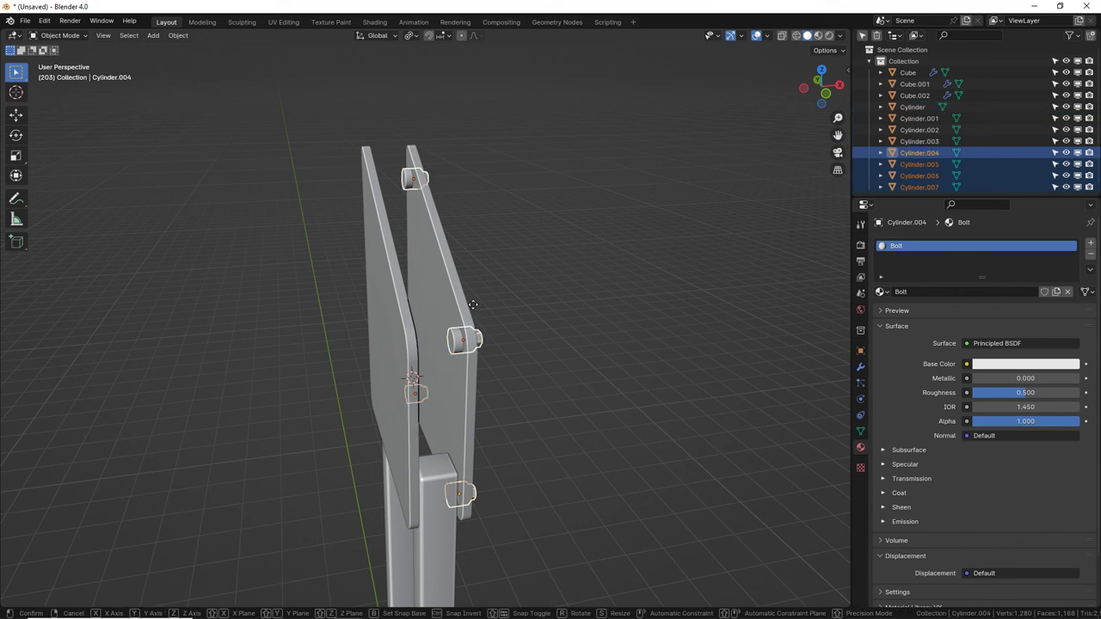
right_click(473, 308)
Step: Set the transform pivot point to the 3D Cursor and scale the duplicated bolts by -1 along X onto the opposite plate
left_click(419, 38)
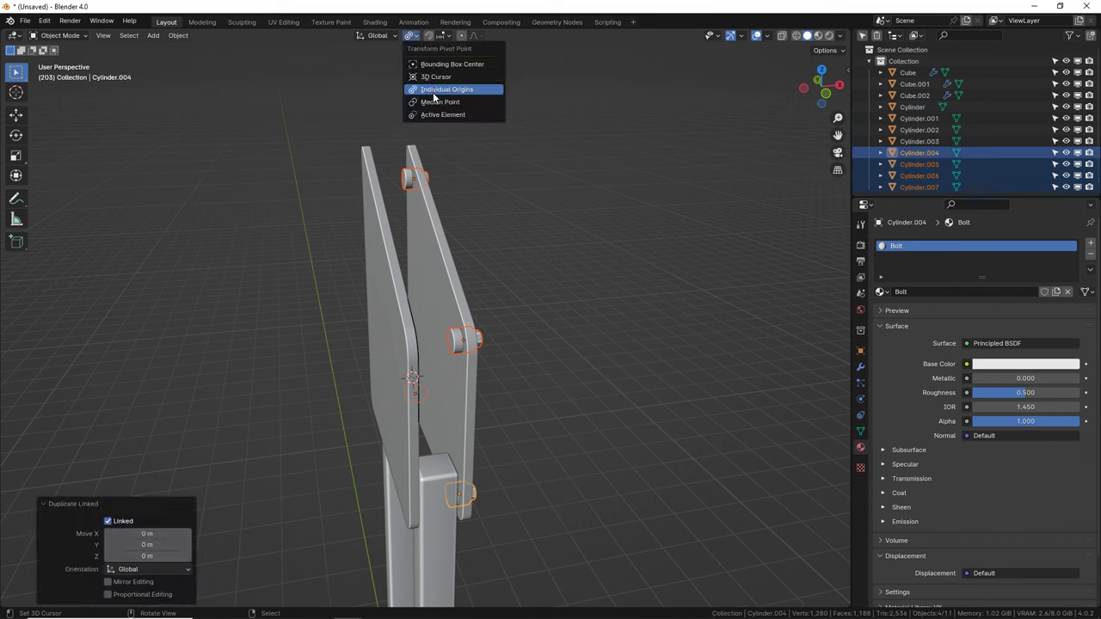
left_click(443, 86)
type("s")
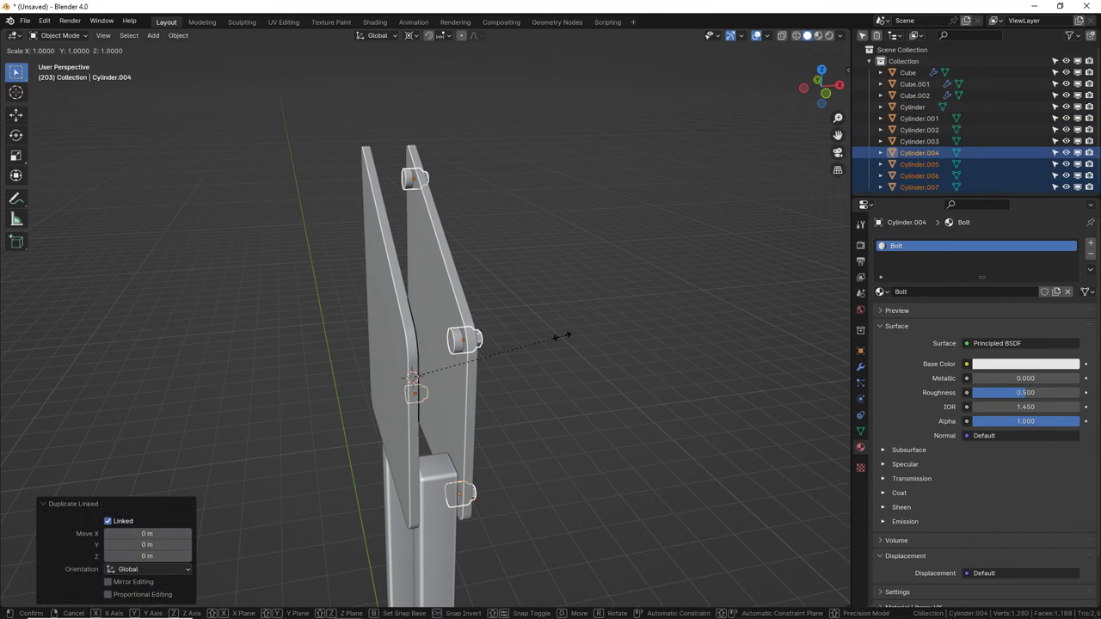
type("yx-1")
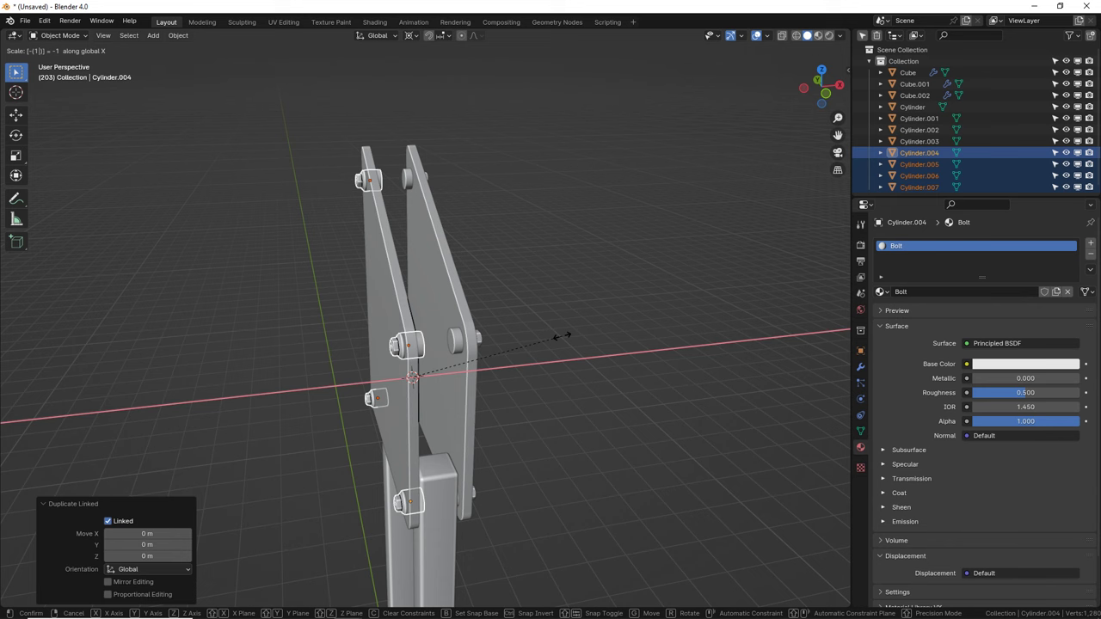
key("Return")
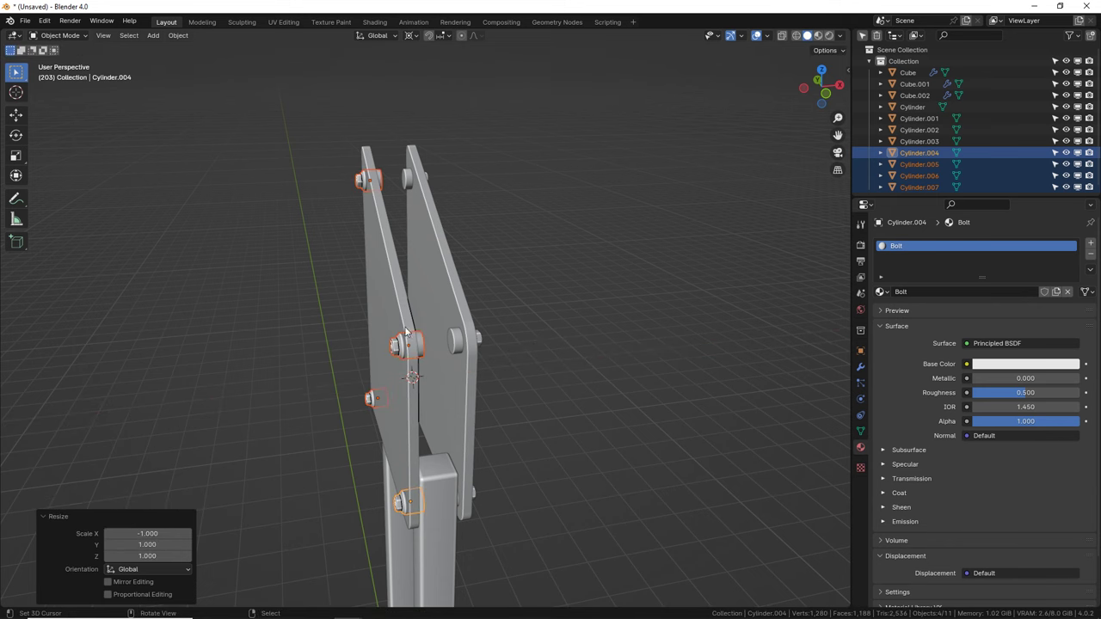
middle_click_drag(406, 331, 470, 373)
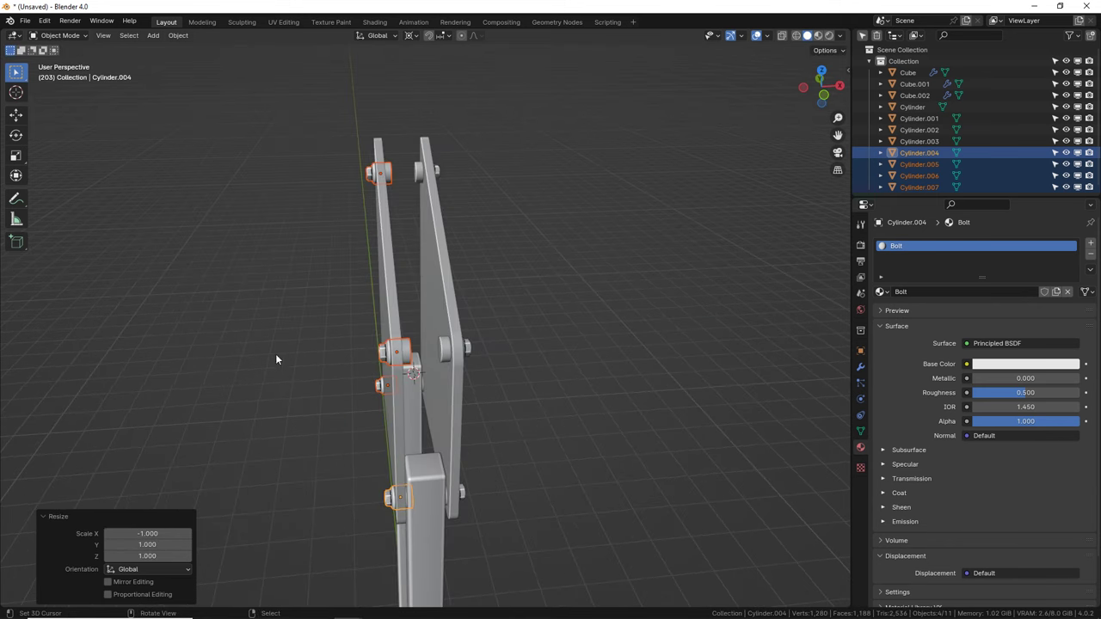
middle_click_drag(365, 340, 361, 356)
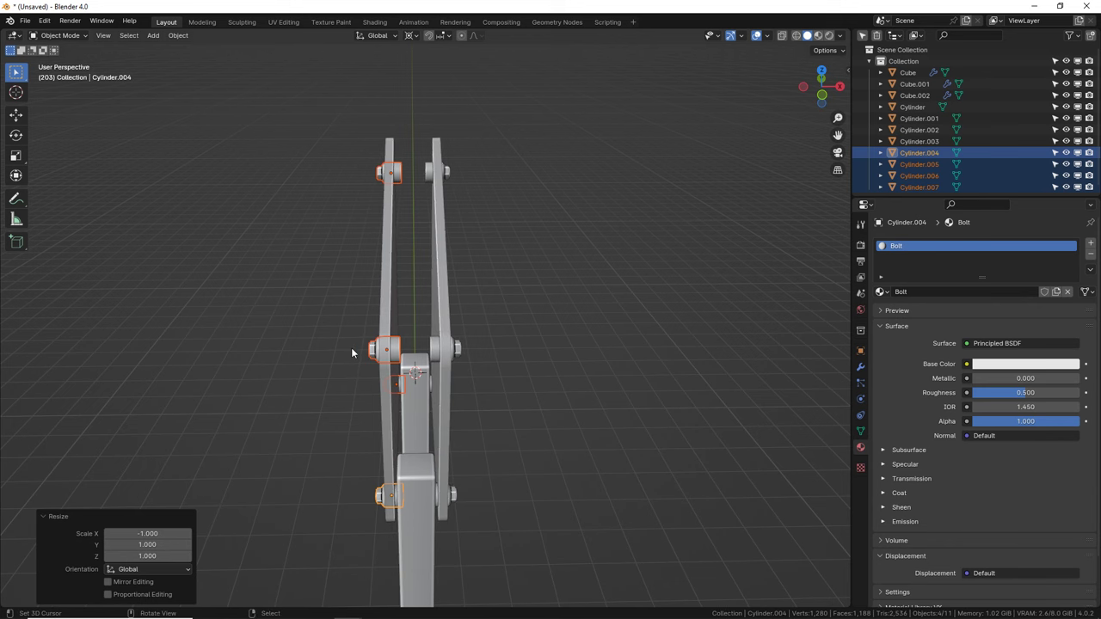
Step: Select both vertical posts and make linked duplicates of them in place
middle_click_drag(351, 348, 368, 410)
left_click(371, 448)
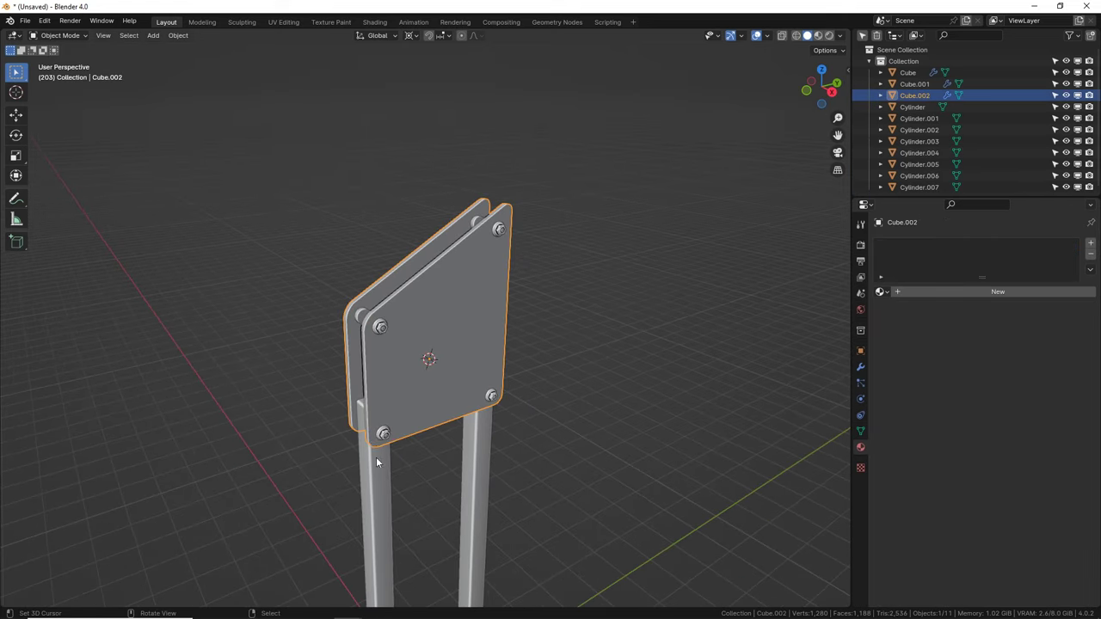
left_click(492, 458, "shift")
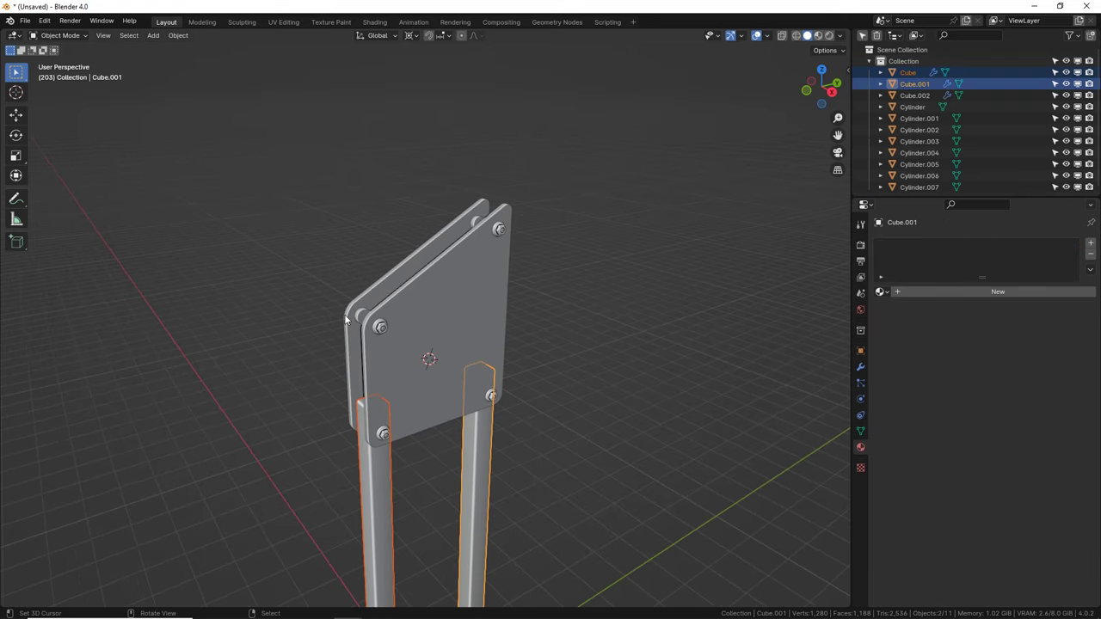
scroll(347, 320, "down", 5)
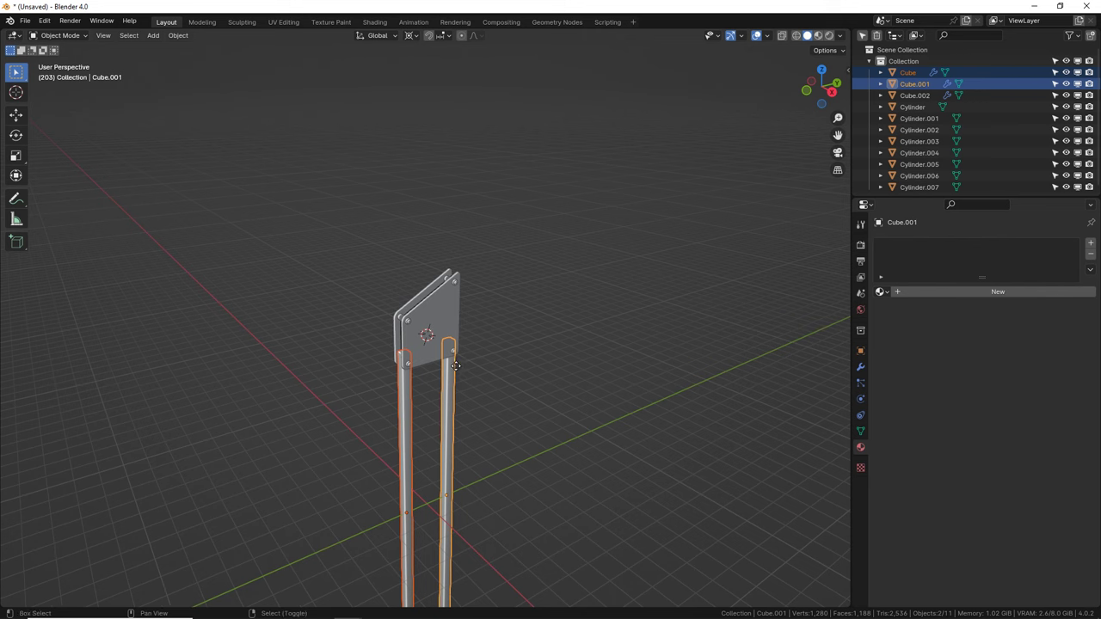
key("alt+d")
right_click(403, 363)
Step: Rotate the duplicated posts -45° and another -90° about the global X axis so they angle upward from the joint
key("r")
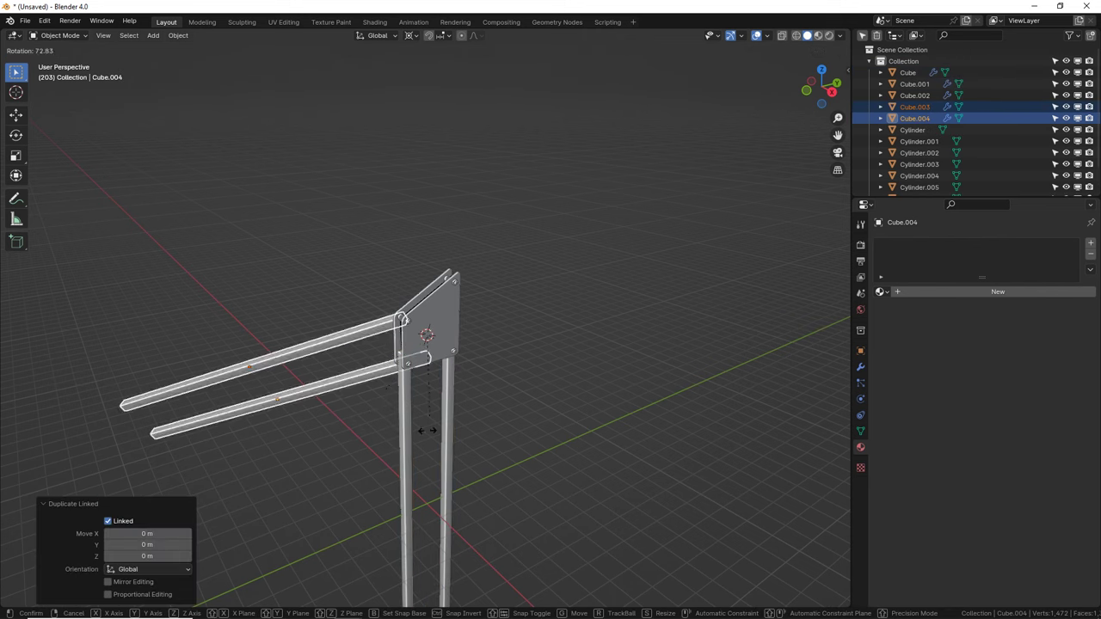
key("y")
key("x")
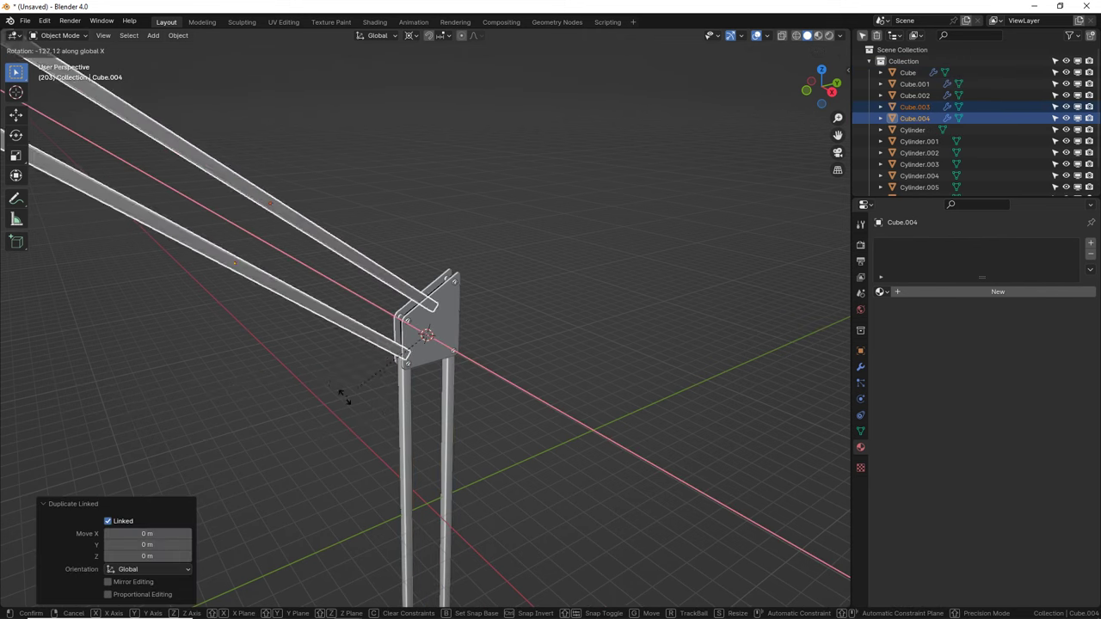
type("-45")
key("Return")
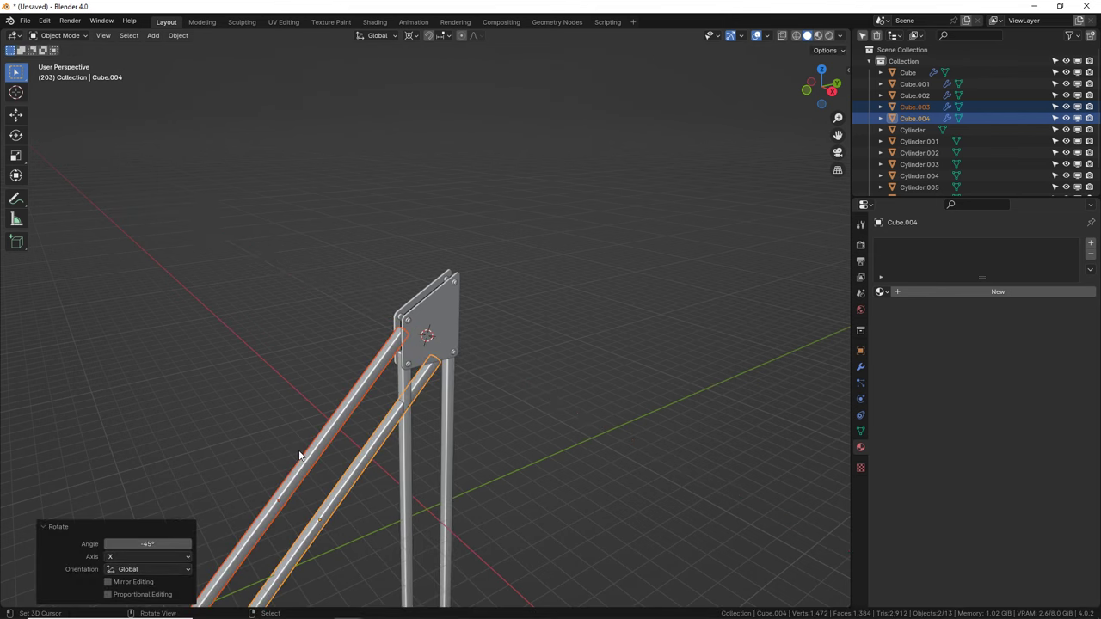
type("rx")
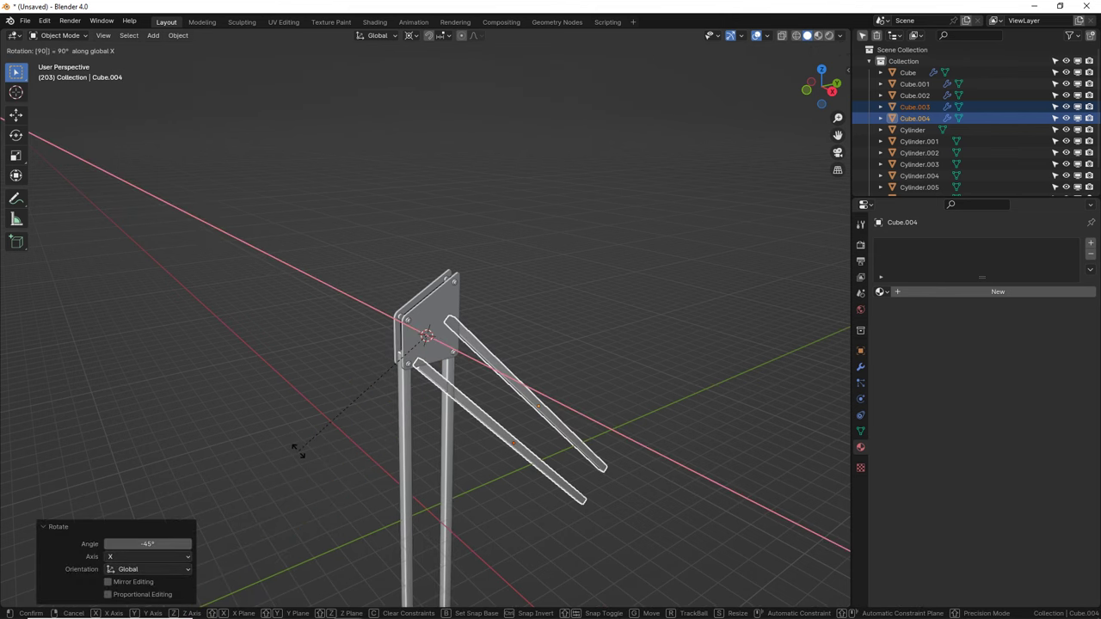
type("-90")
key("Return")
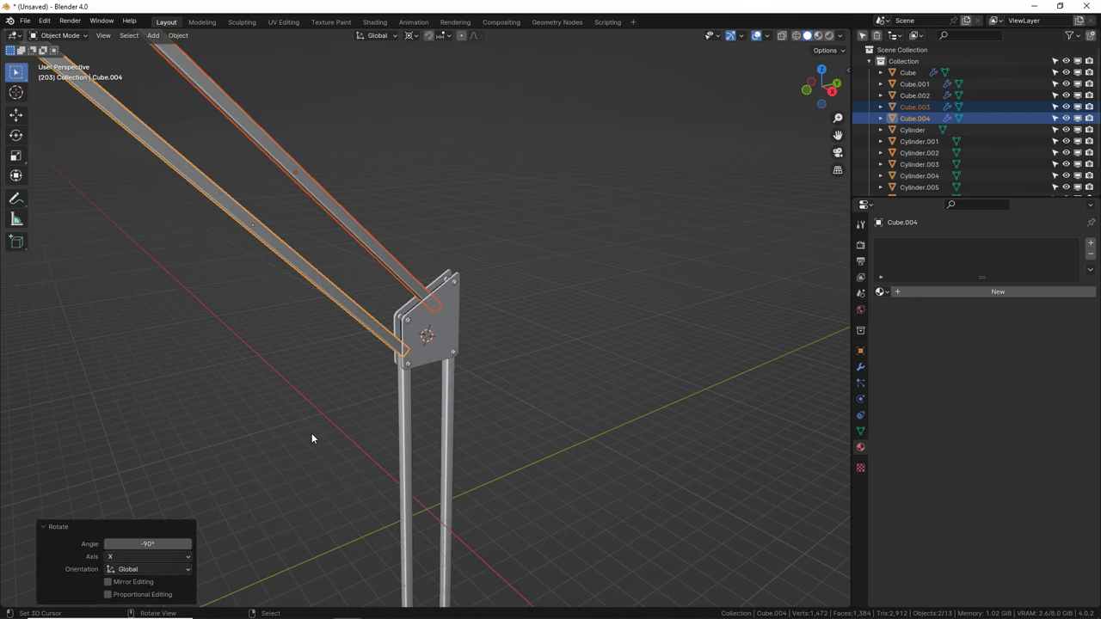
Step: In the right side view, move the angled posts together until the lower one's end sits on the plate's shorter-side upper bolt
key("KP_1")
key("KP_3")
scroll(392, 435, "up", 2)
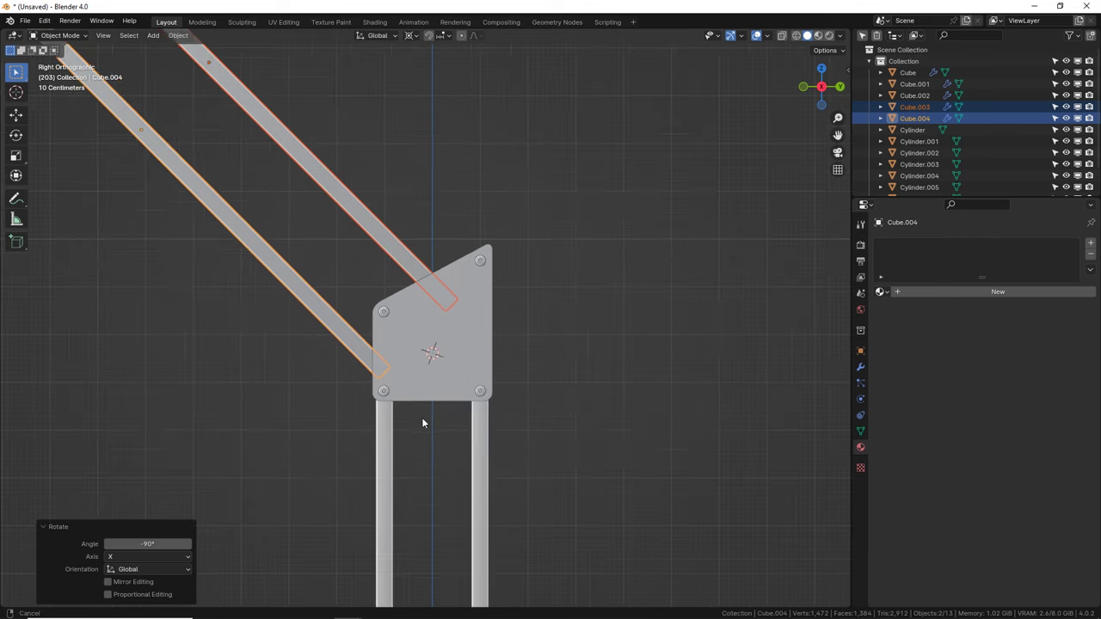
key("g")
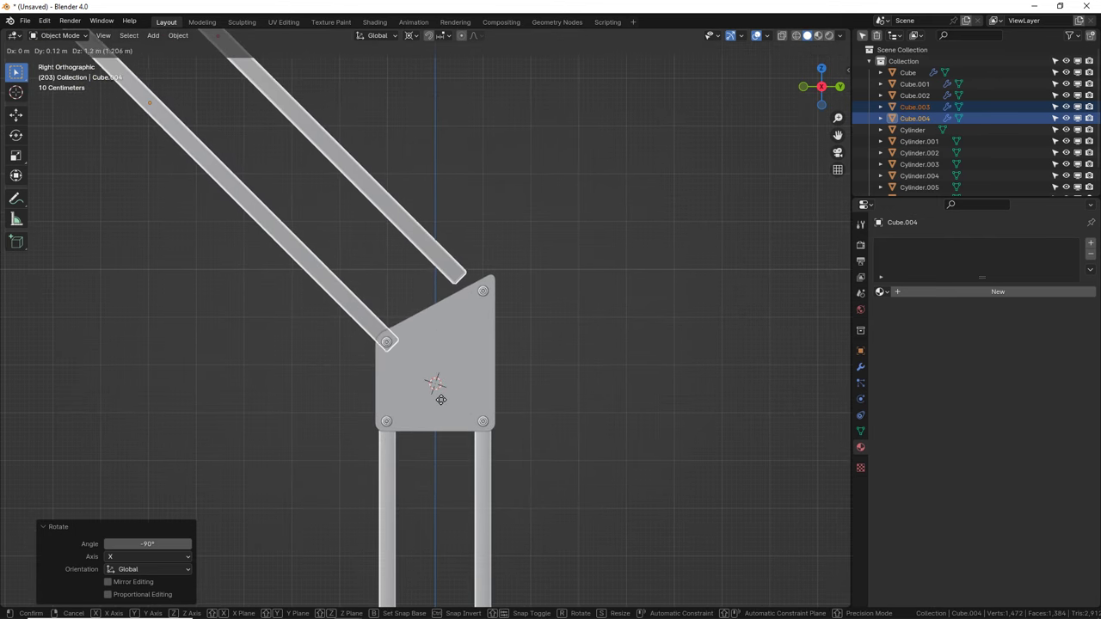
left_click(441, 395)
Step: Move the upper angled post about 0.6 m along Y and -0.384 m along Z onto the plate's peak bolt
left_click(441, 260)
key("g")
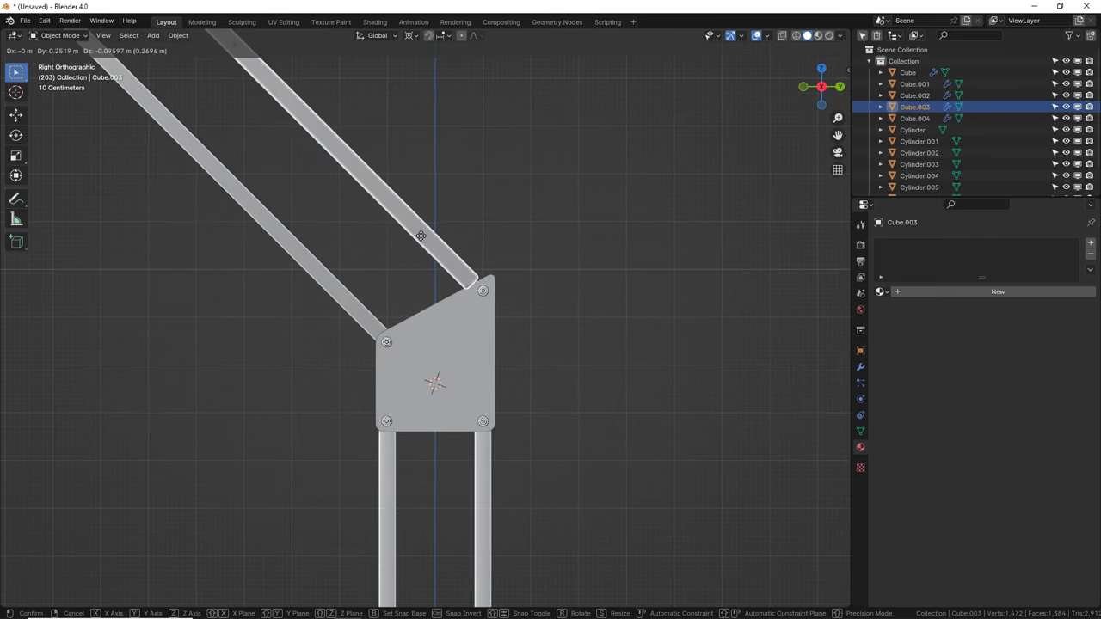
left_click(435, 248)
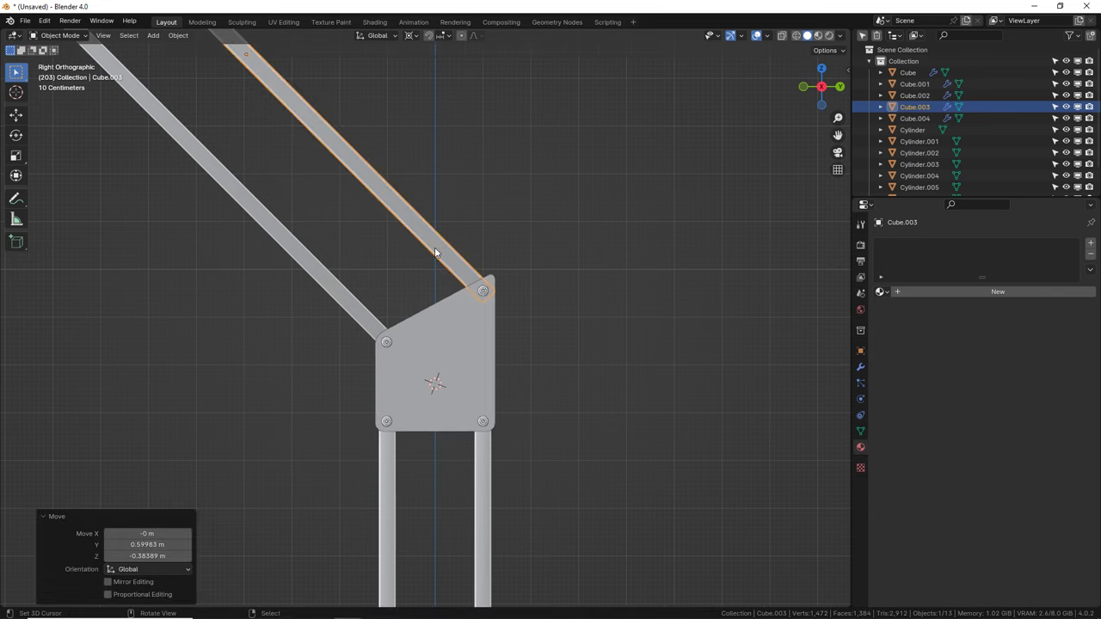
scroll(410, 327, "down", 5)
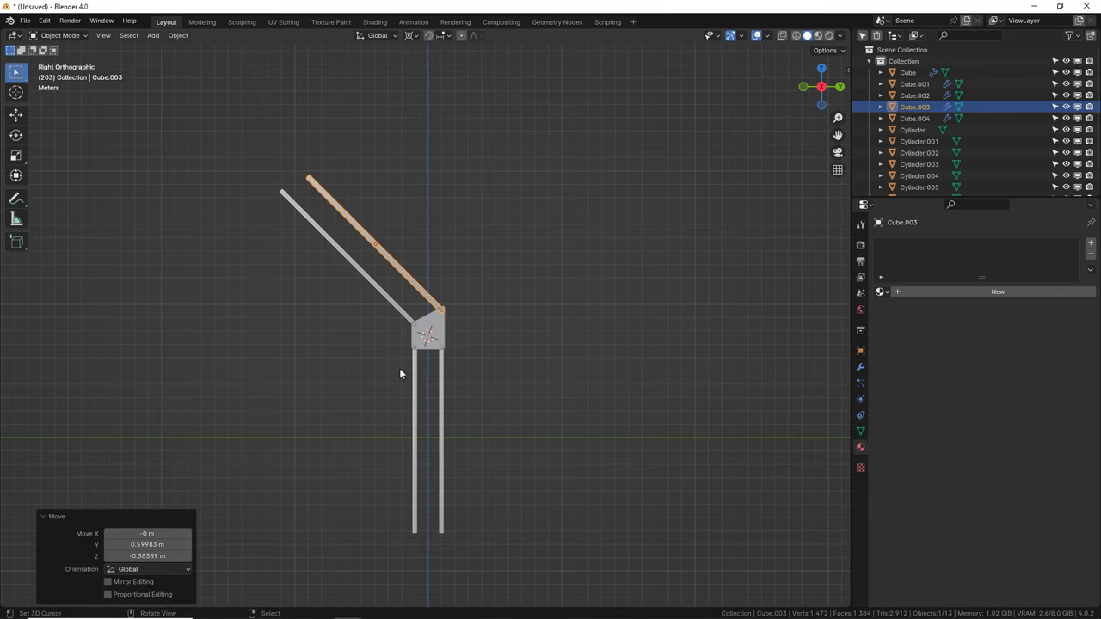
middle_click_drag(400, 373, 303, 274)
scroll(386, 295, "up", 4)
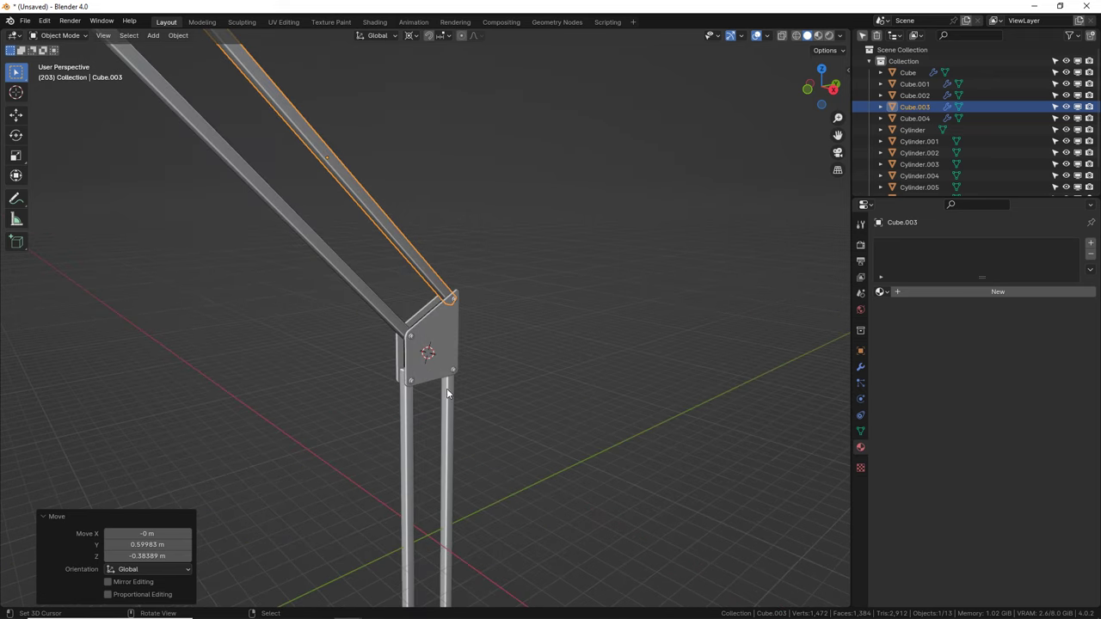
scroll(428, 408, "down", 4)
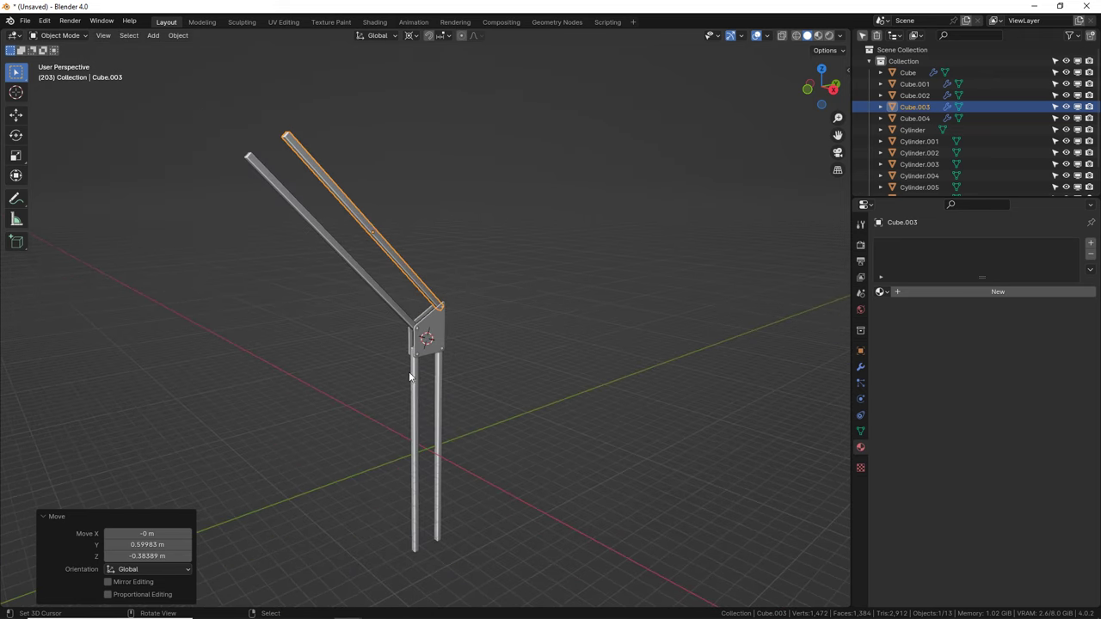
Step: In the right side view, select the connecting plates with all their bolts, leaving all four posts deselected
left_click(428, 336)
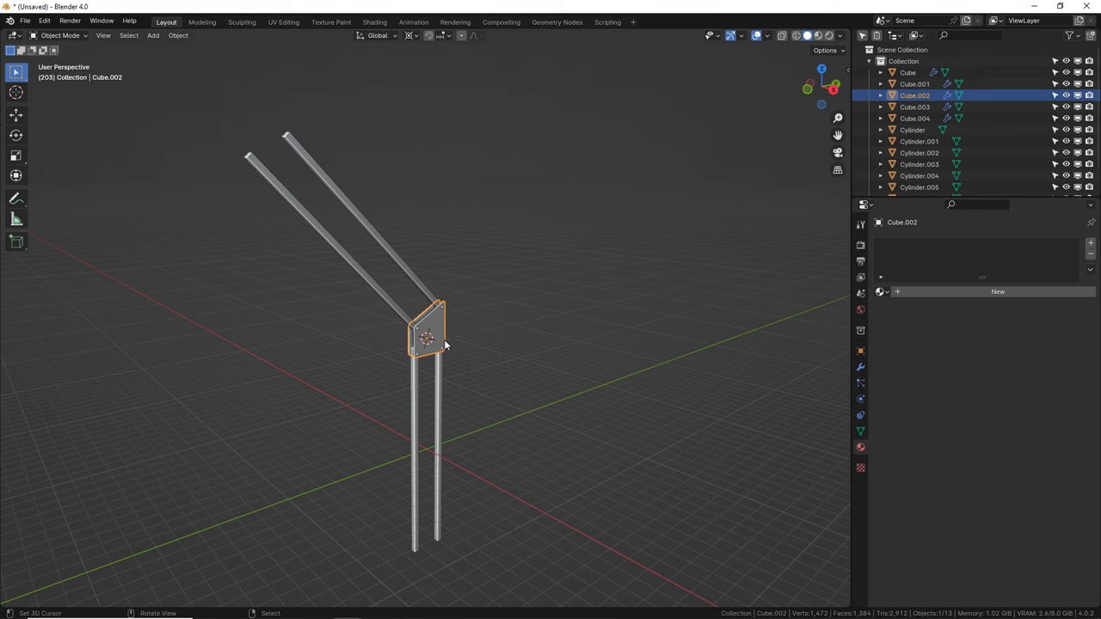
key("KP_3")
scroll(421, 340, "up", 5)
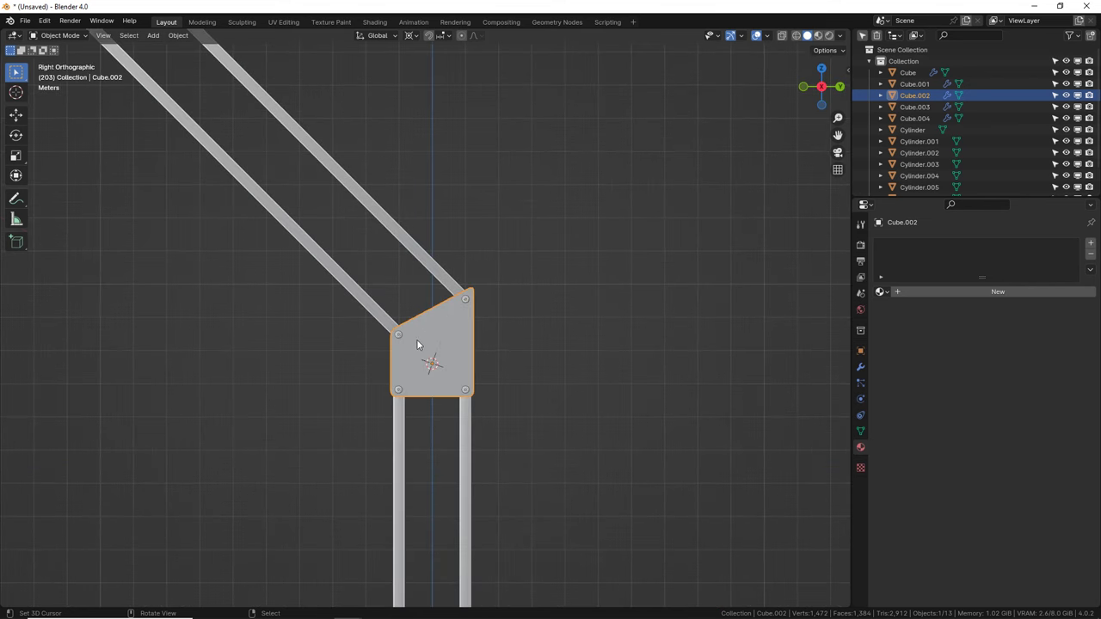
key("b")
left_click_drag(400, 321, 557, 442)
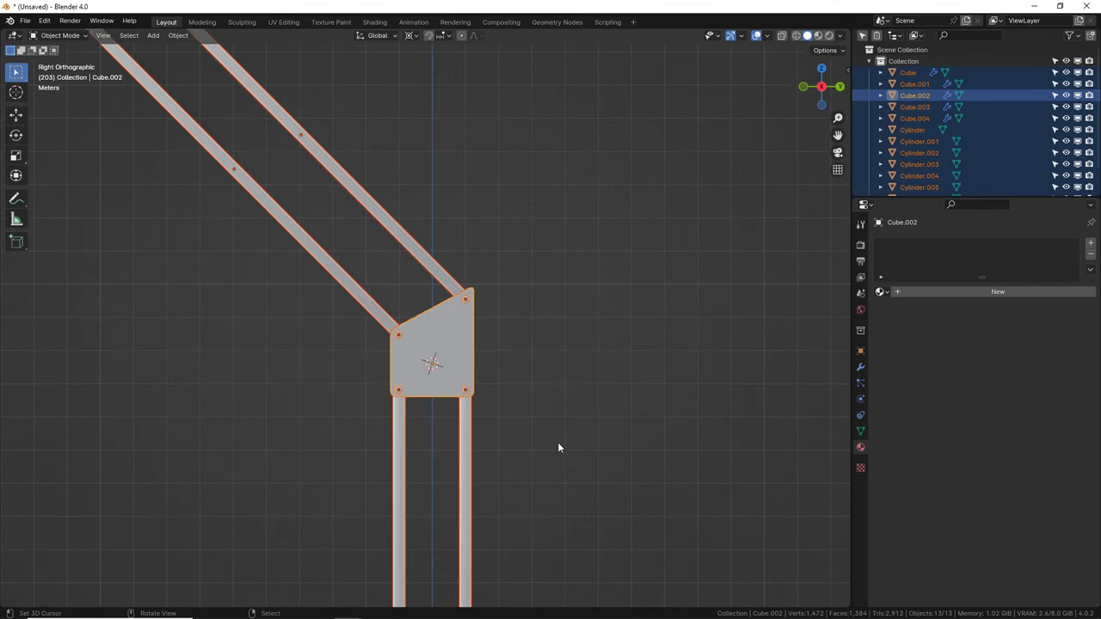
left_click(339, 268, "shift")
left_click(381, 220, "ctrl")
left_click(381, 220, "ctrl")
double_click(345, 296, "ctrl")
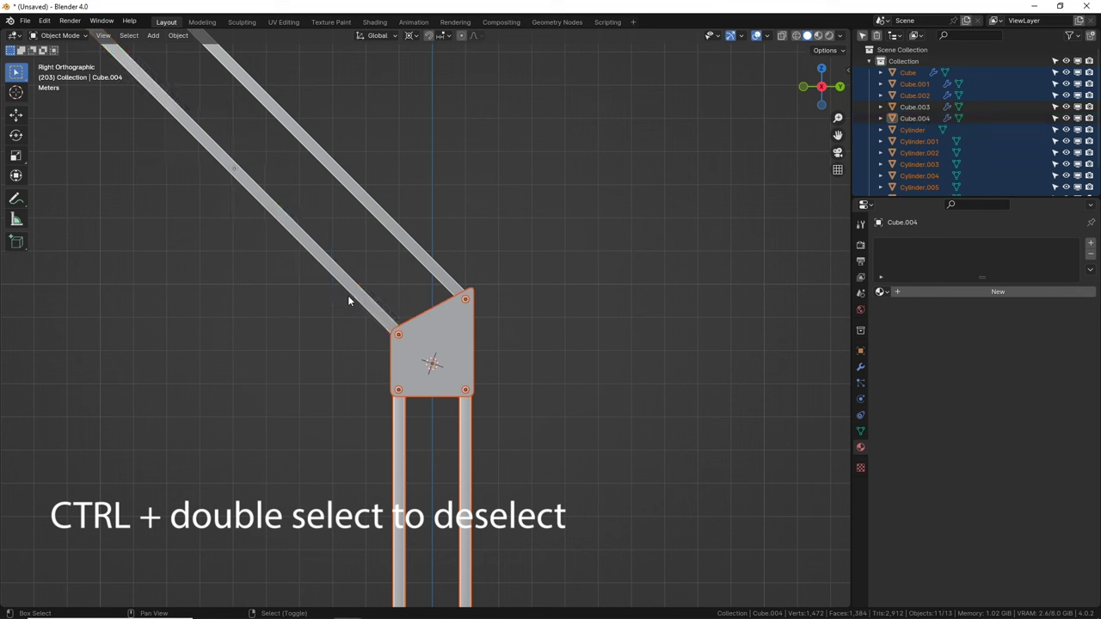
double_click(404, 446, "ctrl")
double_click(464, 444, "ctrl")
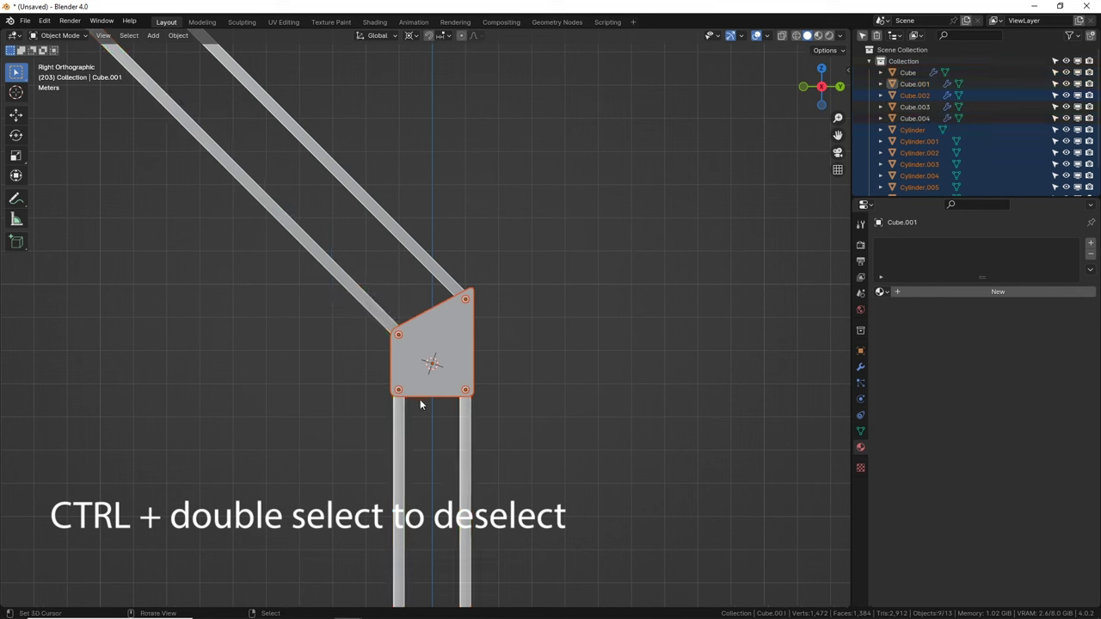
Step: Duplicate the plates and bolts to the angled posts' upper ends, about -8.93 m along Y and 9.85 m along Z
key("g")
left_click(517, 353)
scroll(471, 319, "down", 3)
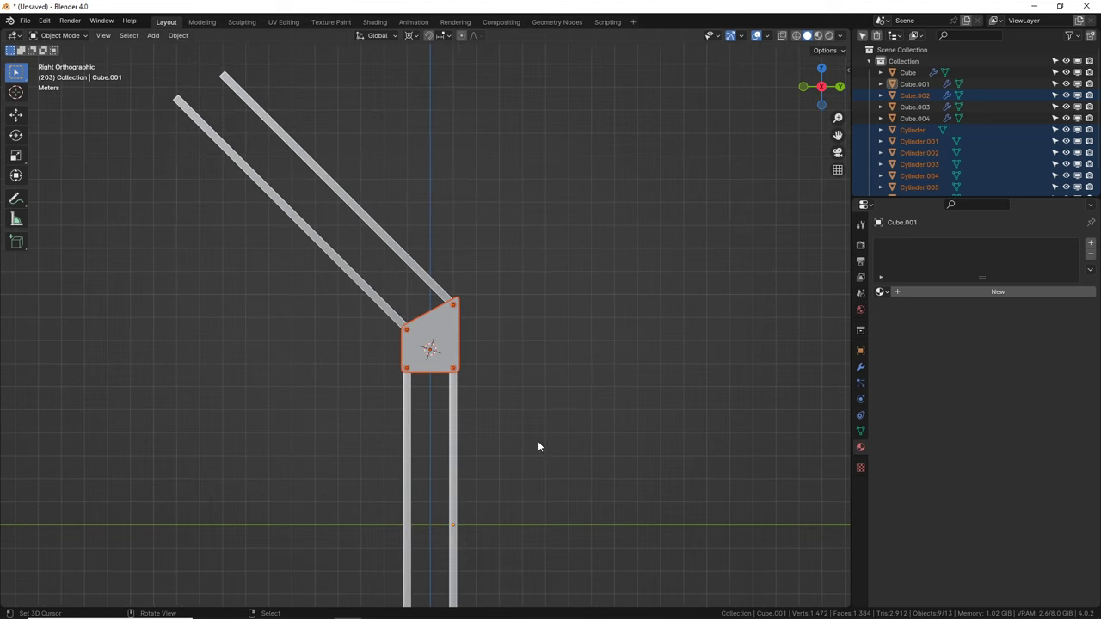
key("shift+d")
left_click(332, 213)
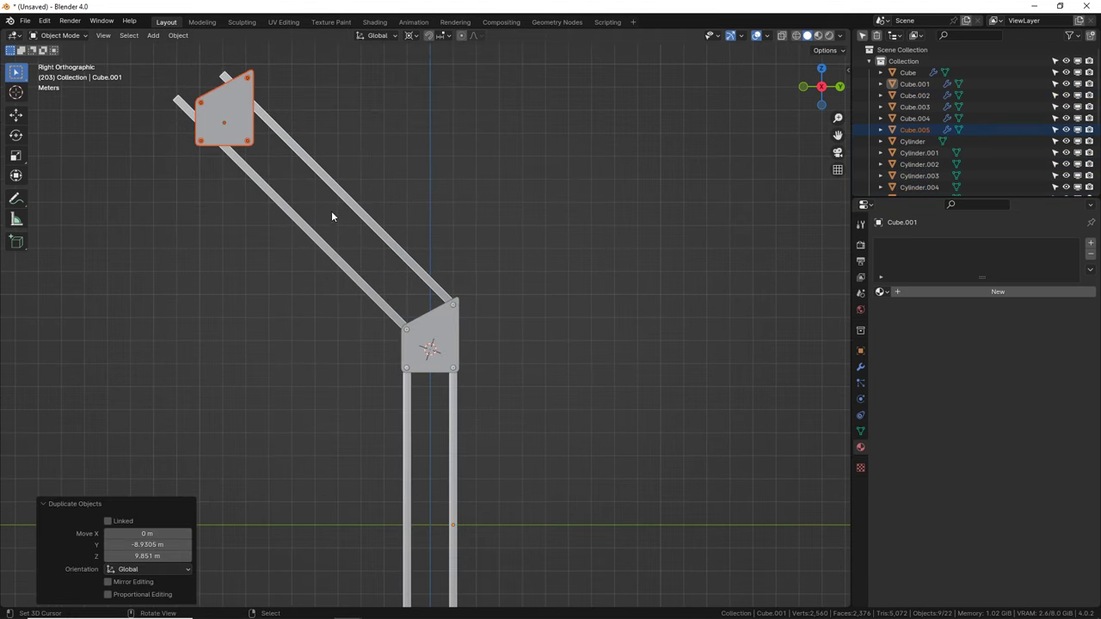
Step: Set the transform pivot point to Median Point for rotating the duplicated plate assembly
key("r")
left_click(422, 146)
left_click(410, 35)
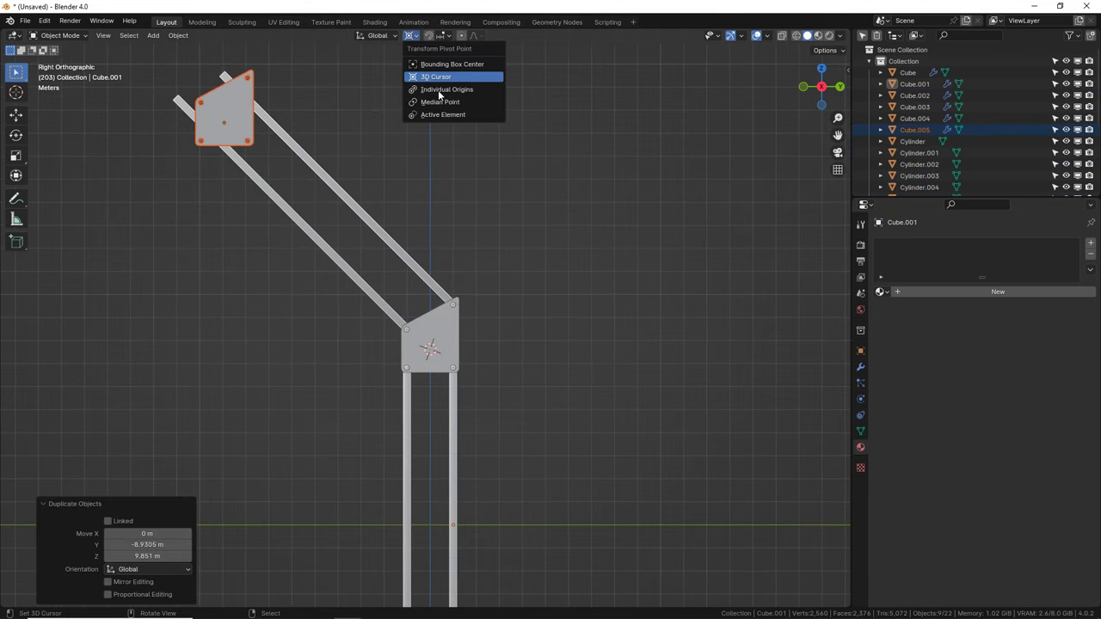
left_click(439, 99)
left_click(411, 36)
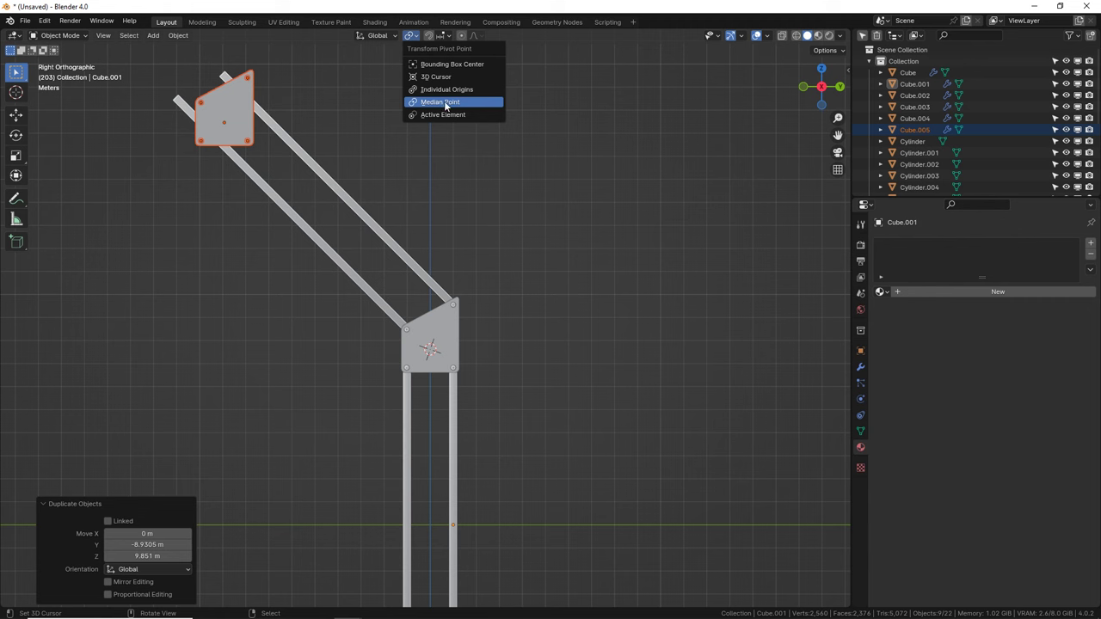
left_click(440, 103)
Step: Rotate and move the duplicated plate assembly so its slanted edge faces the upper ends of the angled posts
key("r")
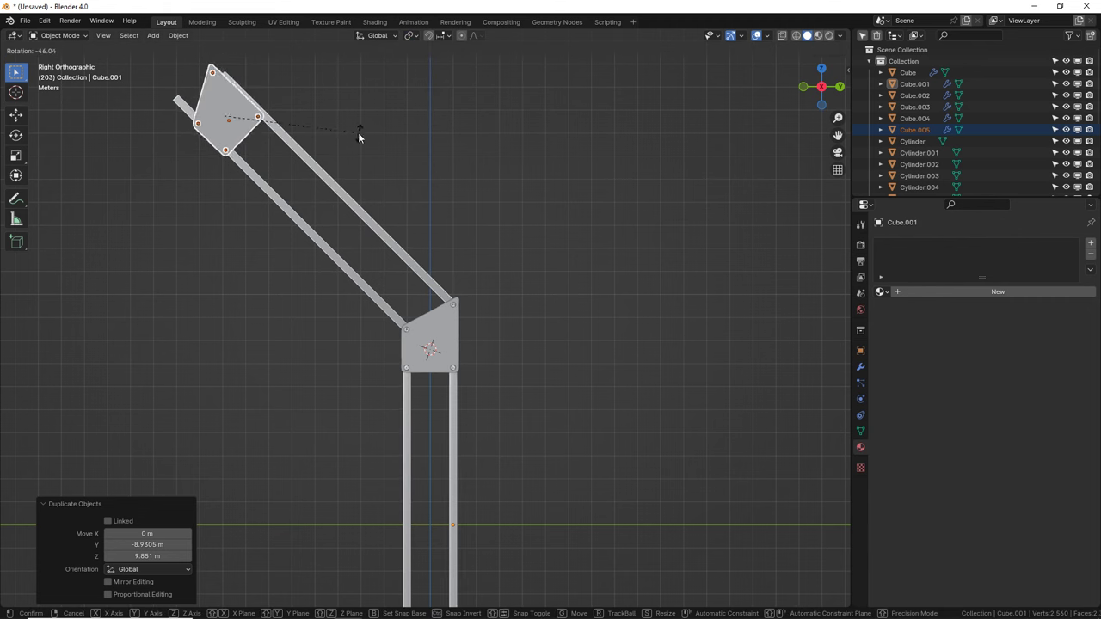
left_click(358, 133)
key("g")
left_click(340, 110)
key("r")
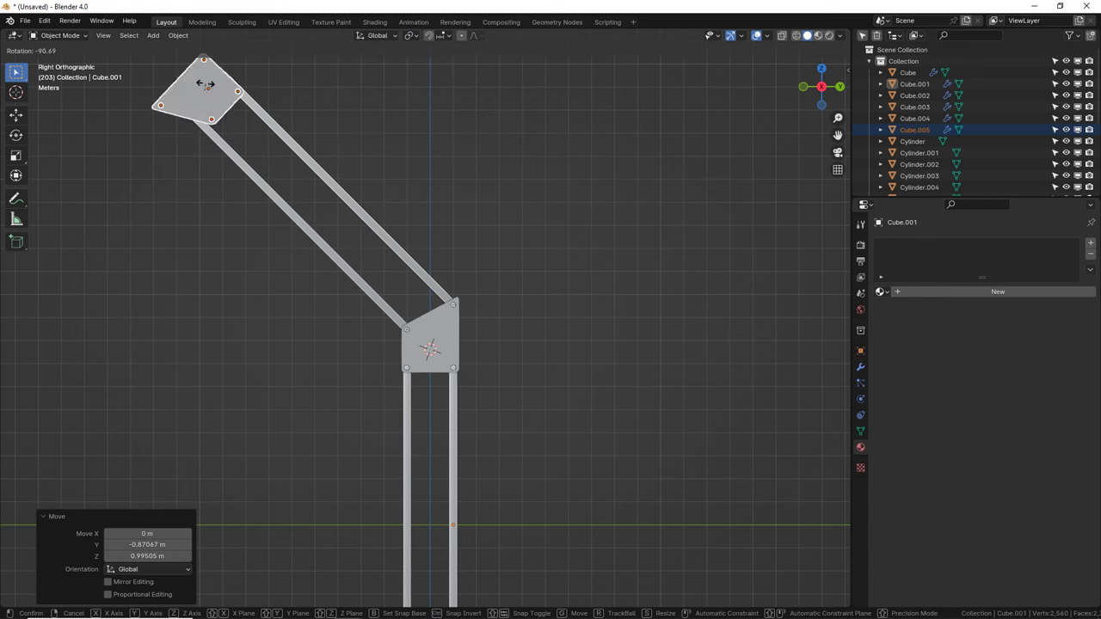
left_click(293, 136)
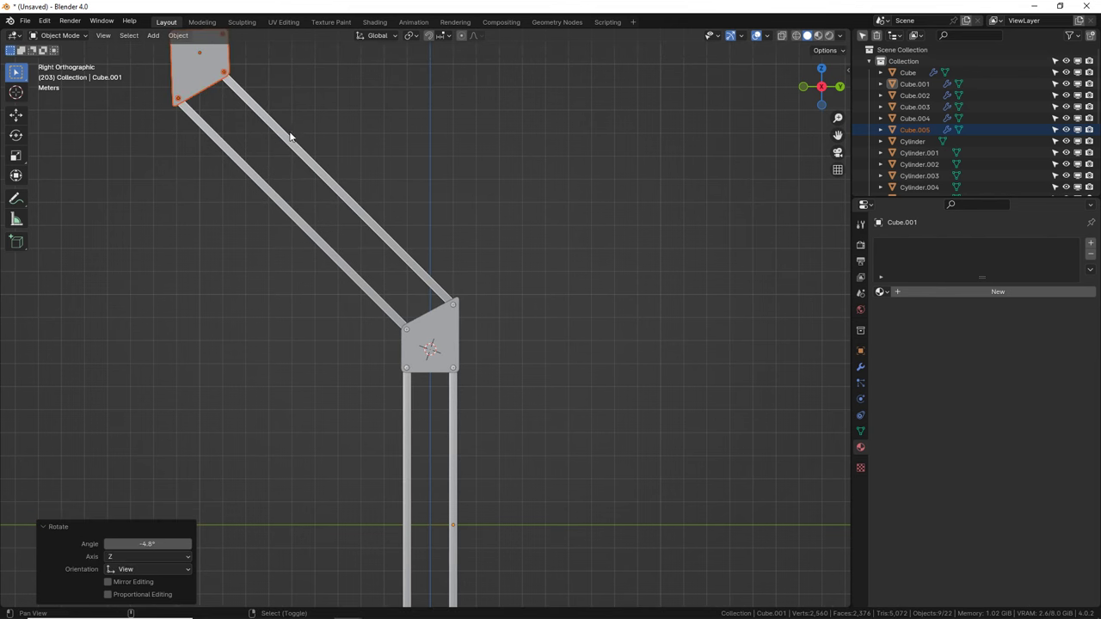
Step: Fine-tune the upper plate assembly with a rotation of about 6° and small moves so its two lower bolts align with the angled posts
middle_click_drag(290, 136, 330, 230, "shift")
scroll(228, 177, "up", 3)
middle_click_drag(230, 172, 359, 331, "shift")
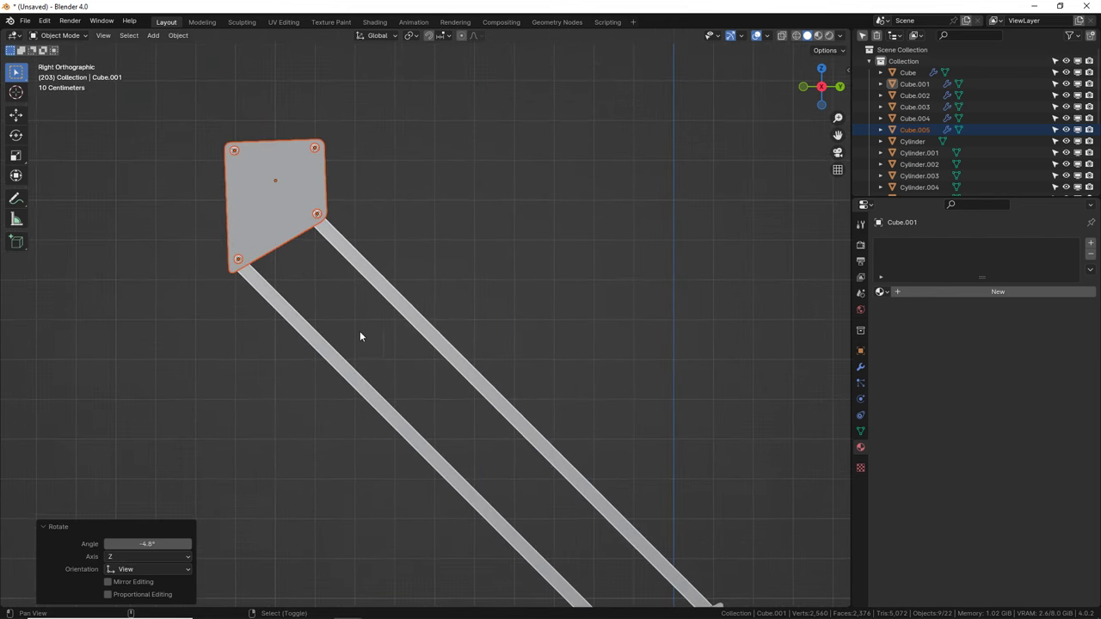
scroll(362, 330, "up", 2)
middle_click_drag(314, 274, 391, 322, "shift")
key("g")
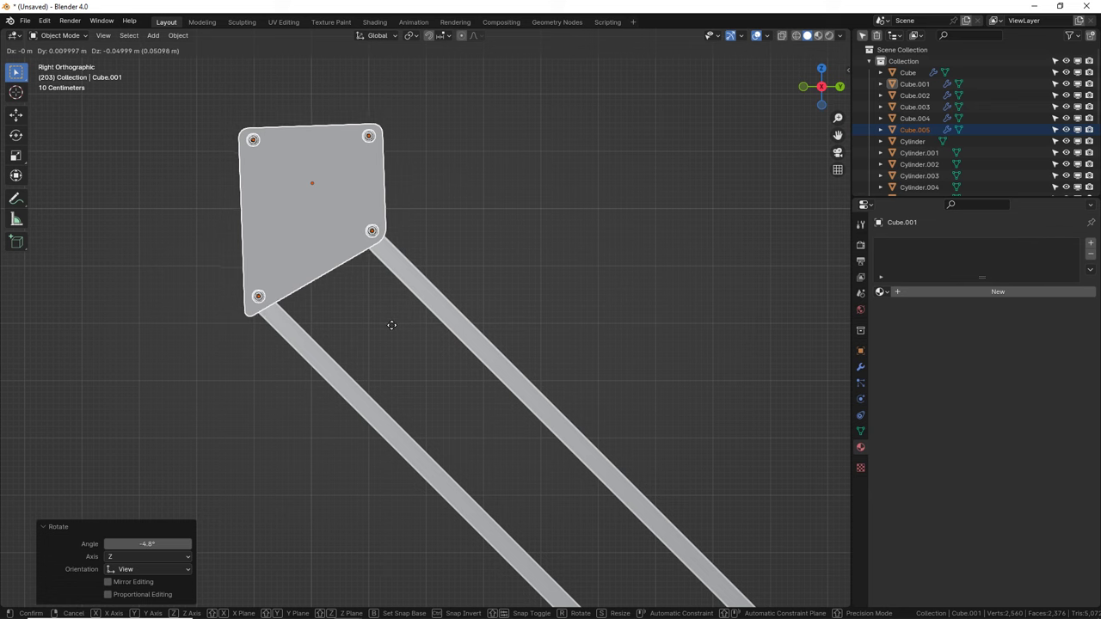
left_click(392, 323)
key("r")
left_click(401, 338)
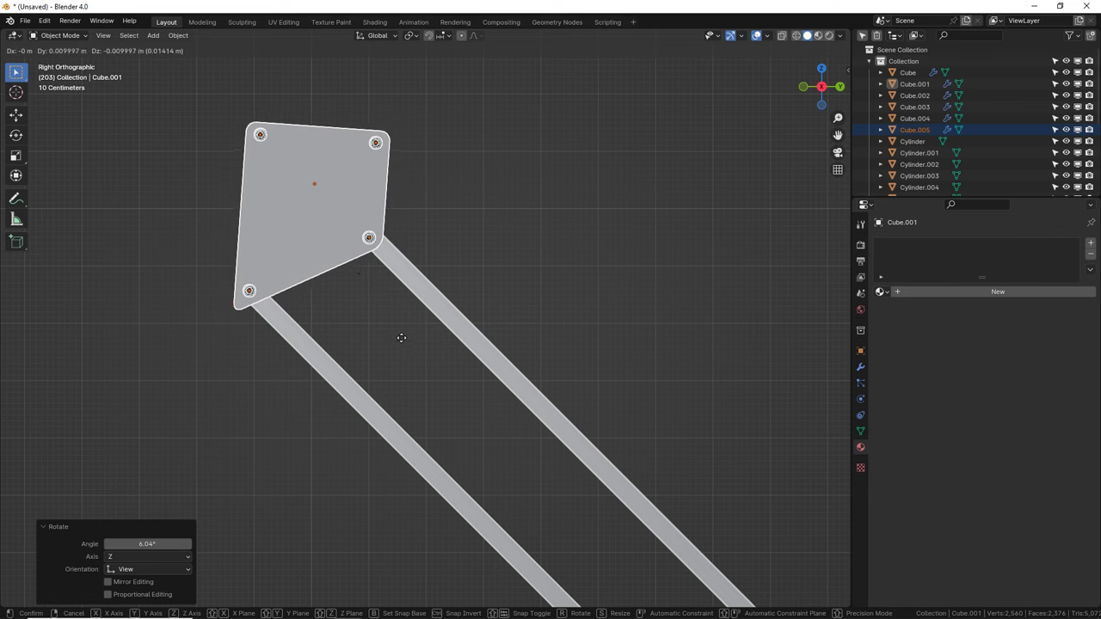
key("g")
left_click(406, 342)
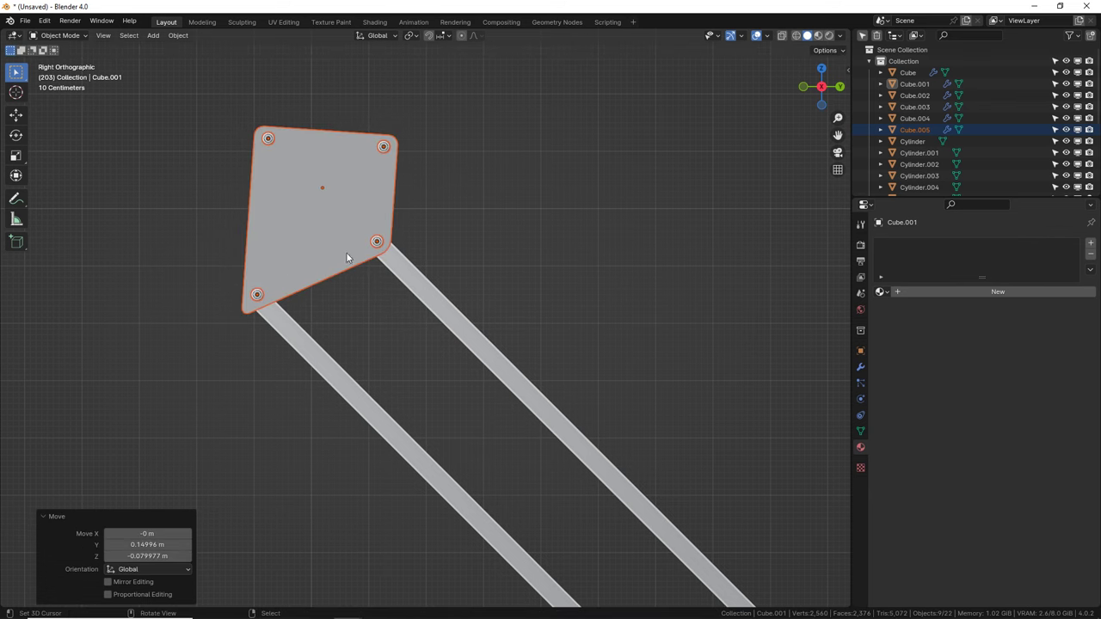
Step: Make linked duplicates of the middle joint's plates and bolts 14.896 m down along Z at the posts' base, and rotate them 180° about X
middle_click_drag(337, 317, 442, 391)
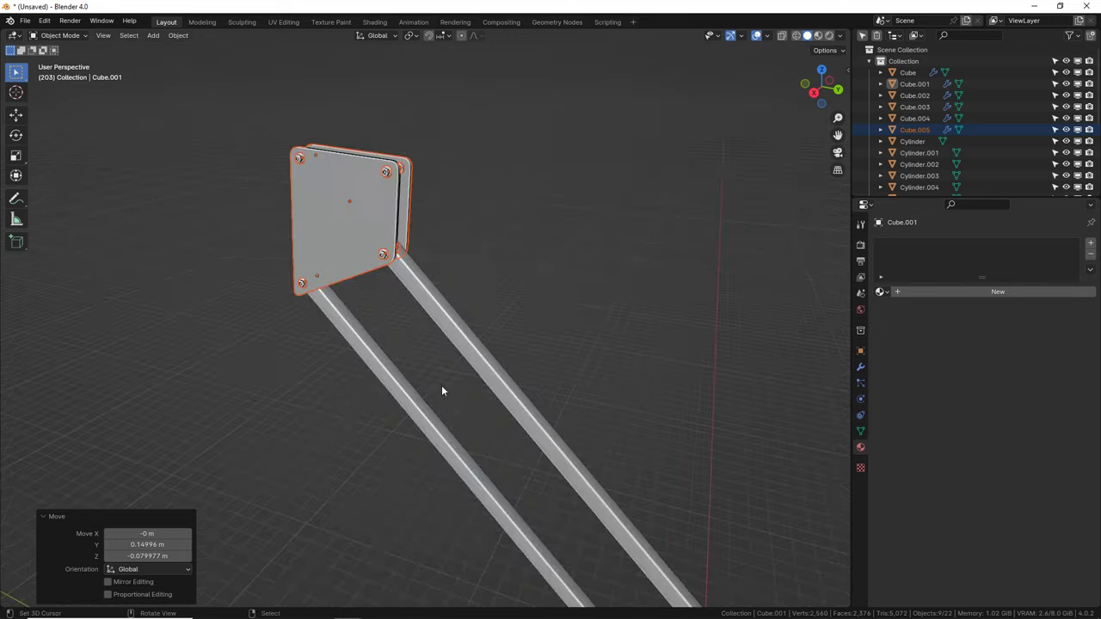
scroll(442, 392, "down", 6)
middle_click_drag(474, 332, 463, 488)
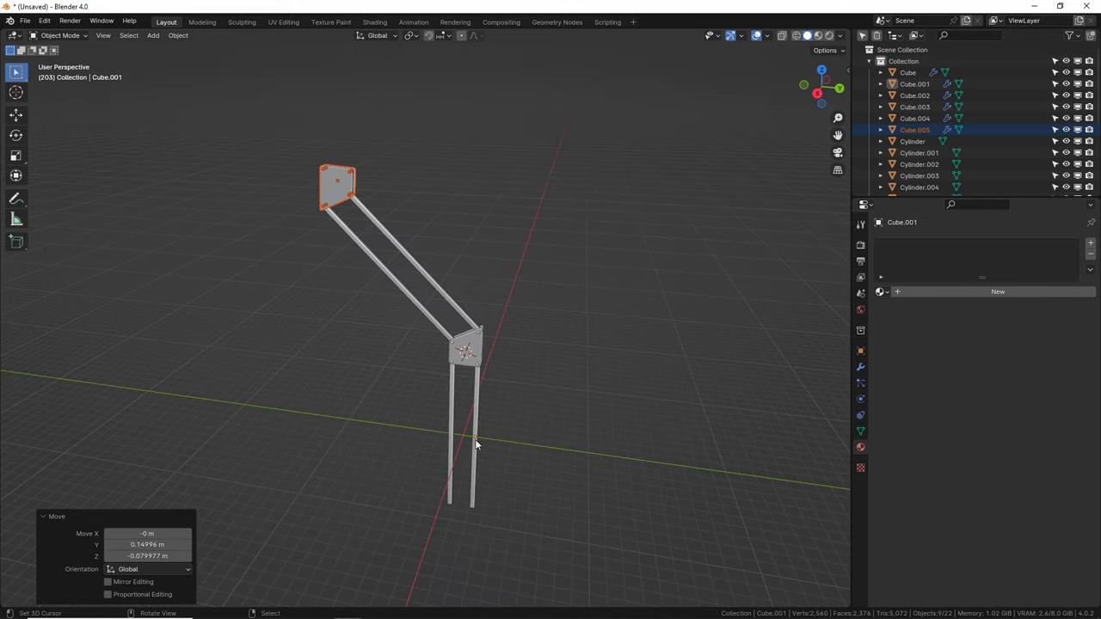
left_click(472, 345)
middle_click_drag(511, 403, 462, 201)
key("alt+d")
key("z")
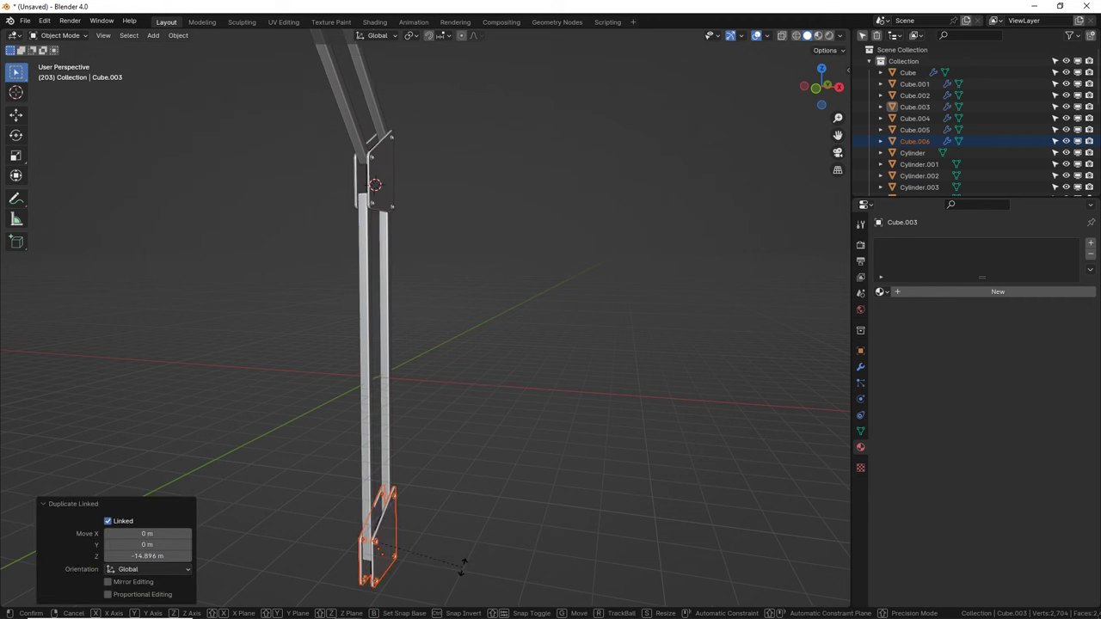
left_click(463, 566)
type("rx180")
key("Return")
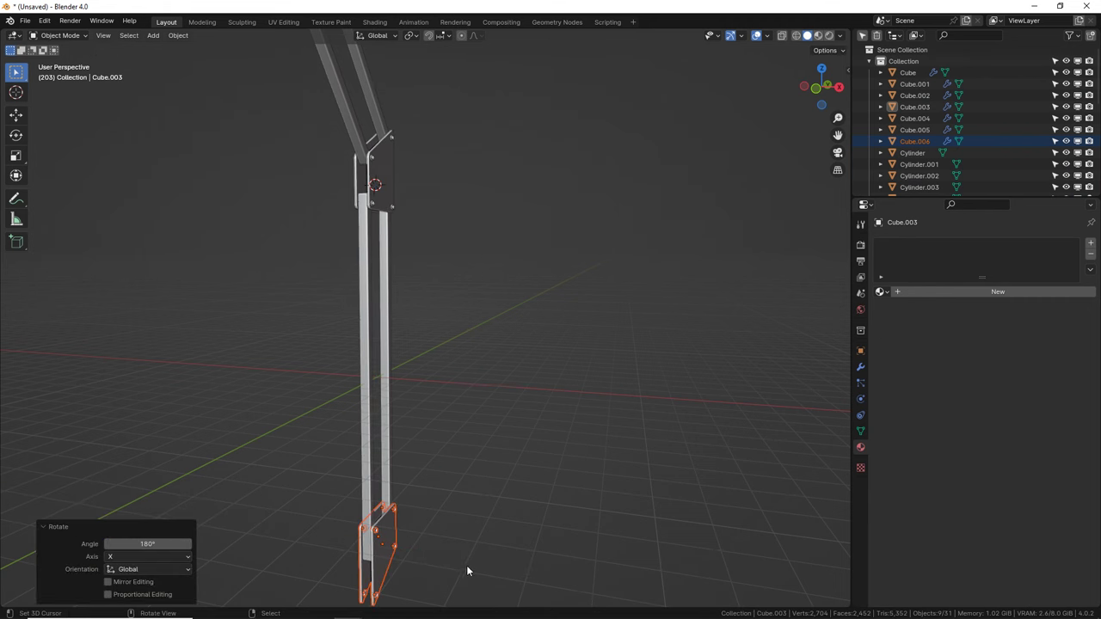
Step: Move the rotated bottom plates and bolts down along Z until their upper bolts line up with the posts' lower ends
middle_click_drag(447, 559, 492, 391)
key("g")
key("z")
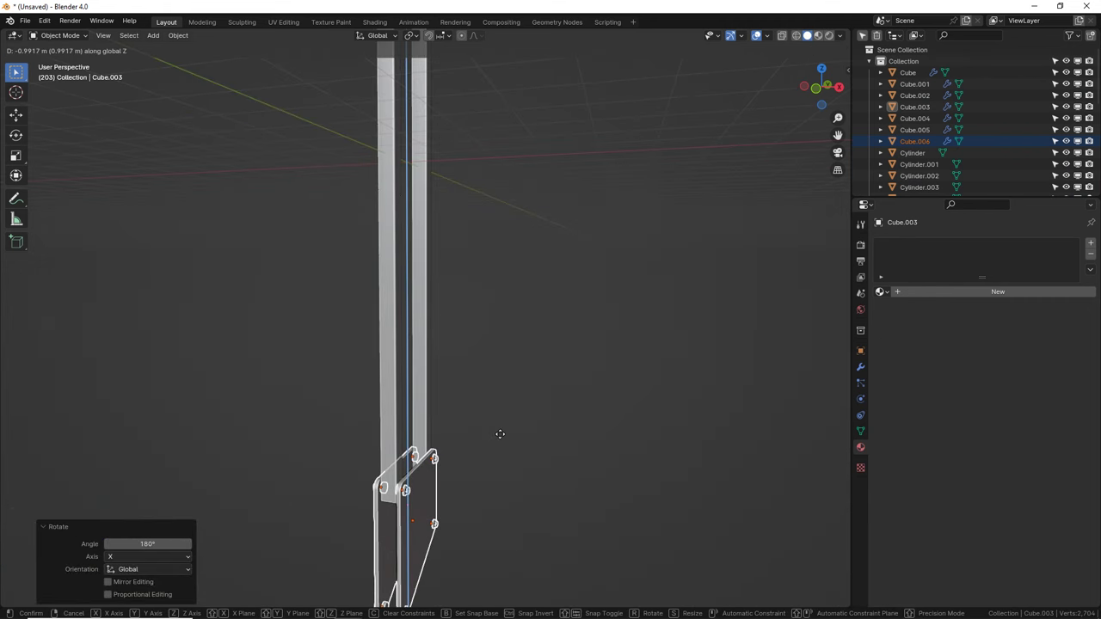
left_click(508, 463)
Step: Delete the two lower bolts along the slanted edge of the bottom plate assembly
middle_click_drag(508, 463, 465, 424)
left_click(467, 407)
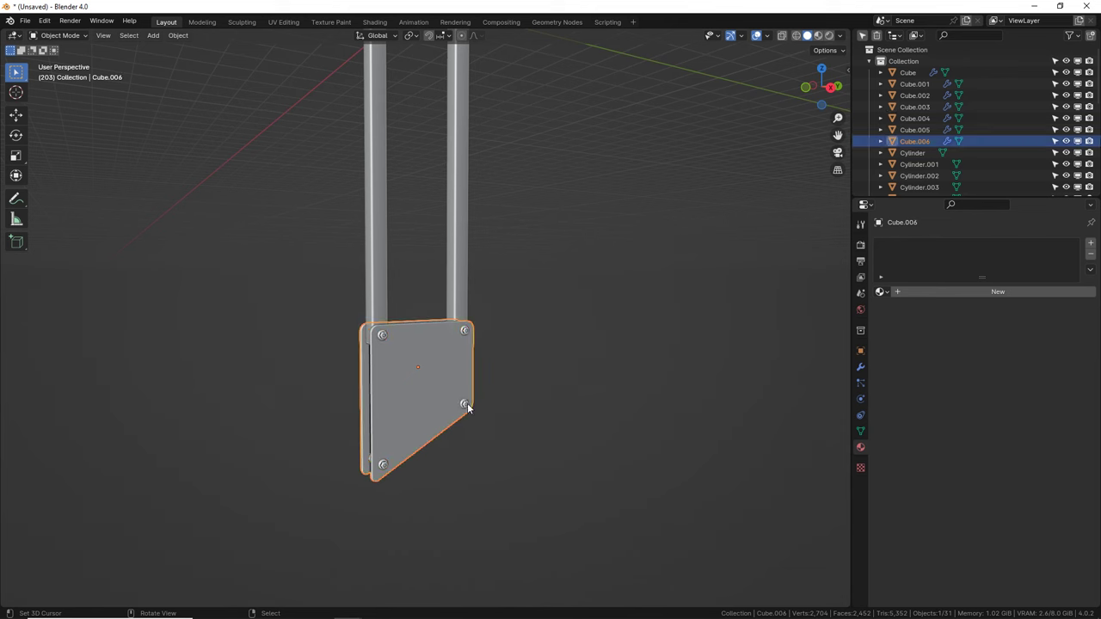
left_click(468, 408)
key("Delete")
left_click(387, 468)
key("Delete")
middle_click_drag(387, 469, 516, 447)
Step: Add a 2 m cube at the bottom plates to serve as the arm's base block
left_click(270, 406)
scroll(387, 361, "down", 5)
key("shift+a")
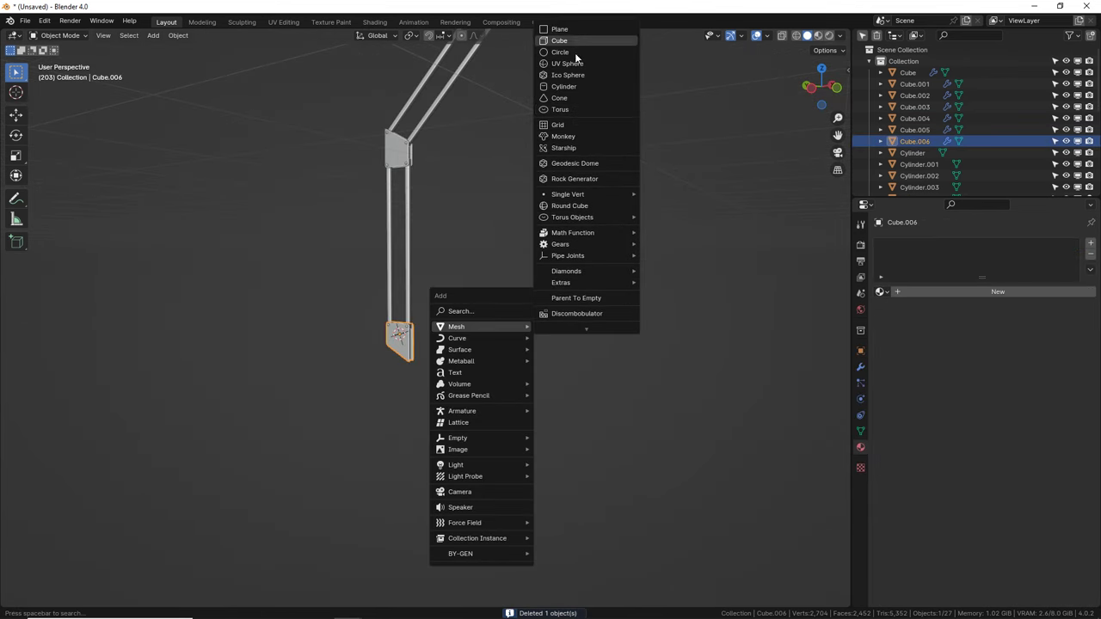
left_click(572, 41)
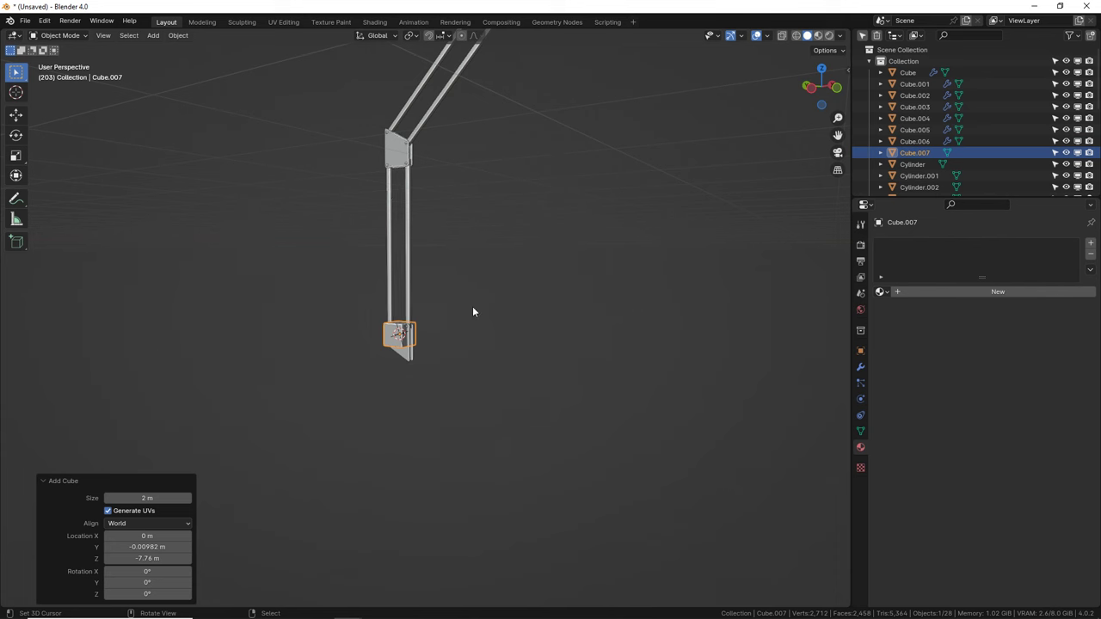
left_click(438, 312)
middle_click_drag(437, 312, 408, 421)
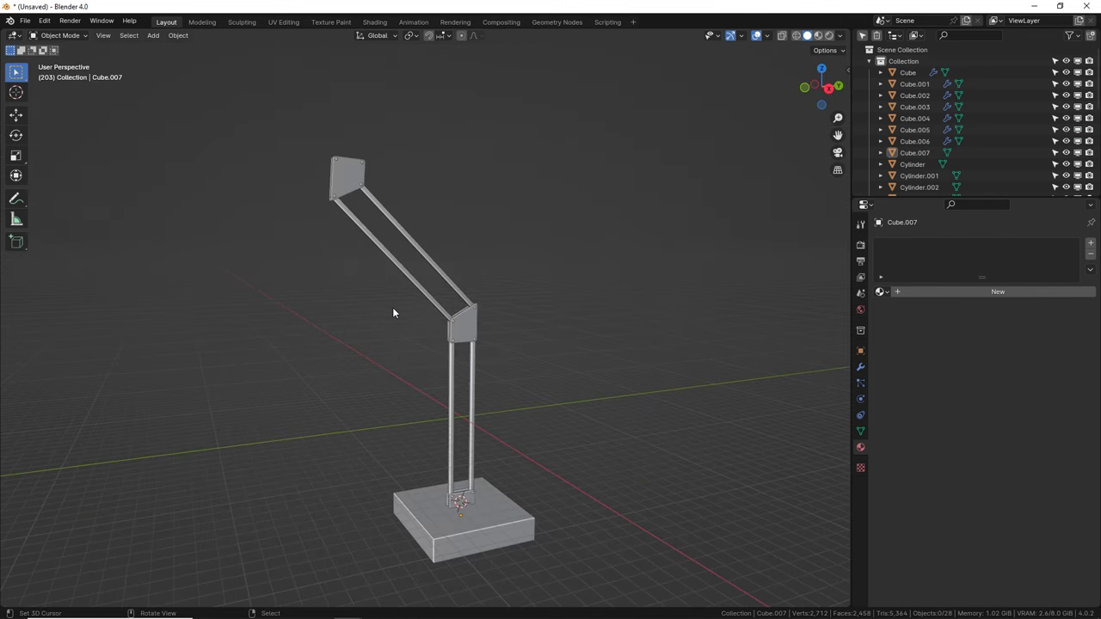
Step: Examine the vertical posts' lower ends and the base plate bolts they pivot on
scroll(476, 394, "up", 3)
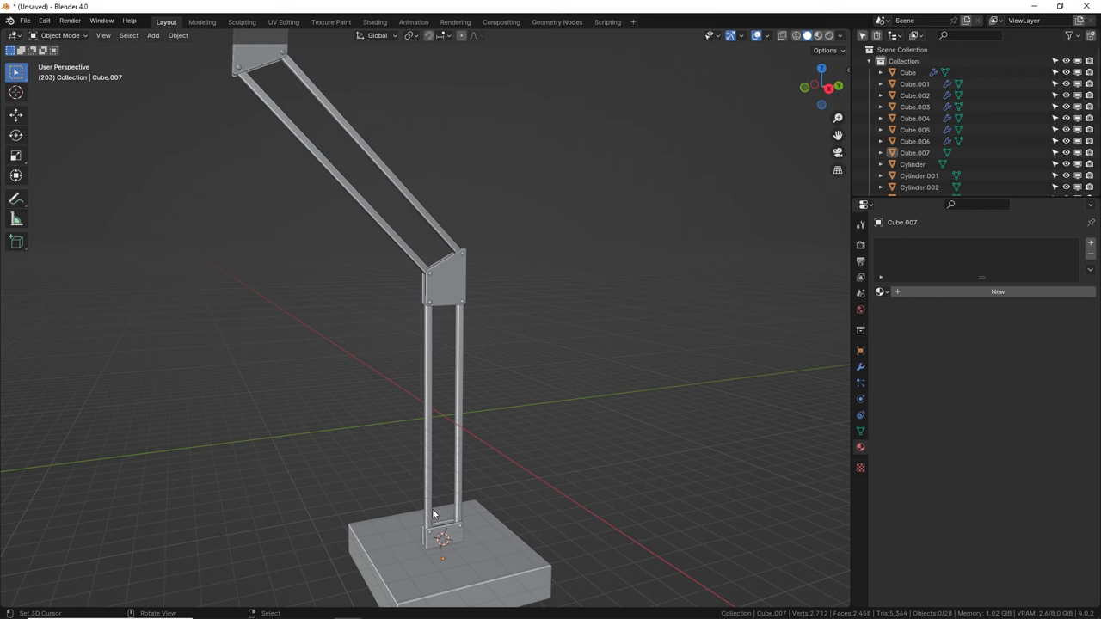
left_click(434, 514)
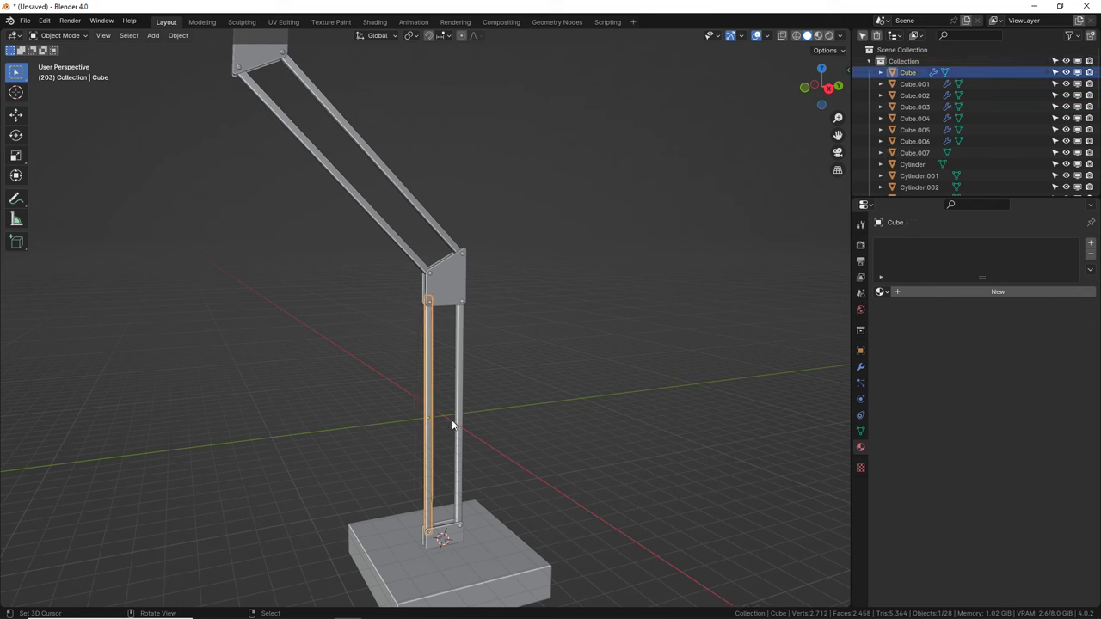
left_click(461, 515)
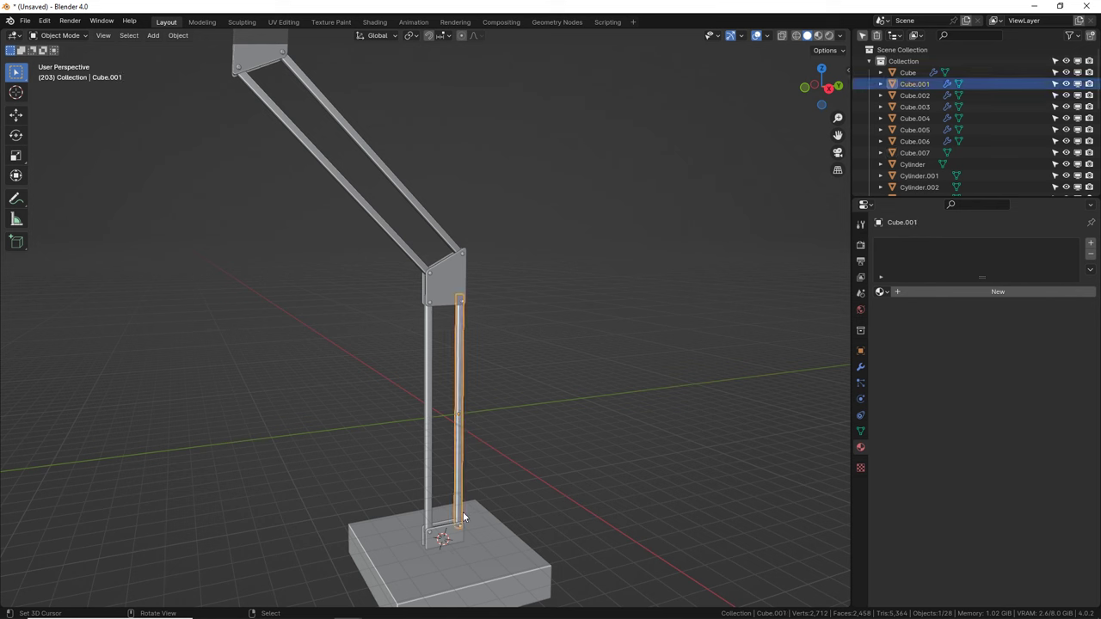
left_click(431, 534)
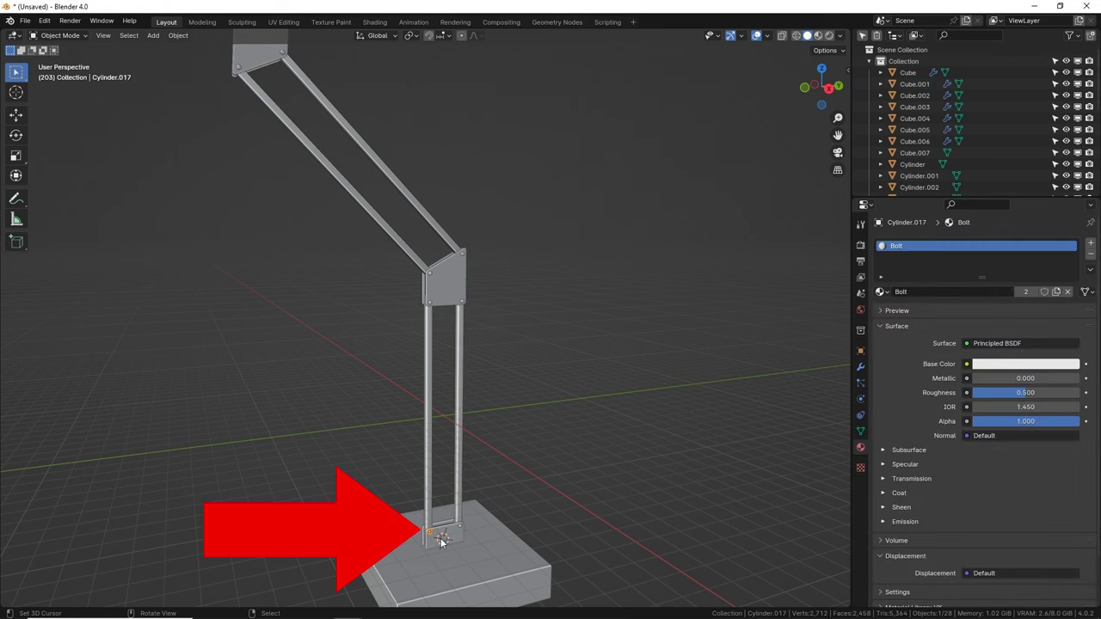
scroll(440, 495, "up", 8)
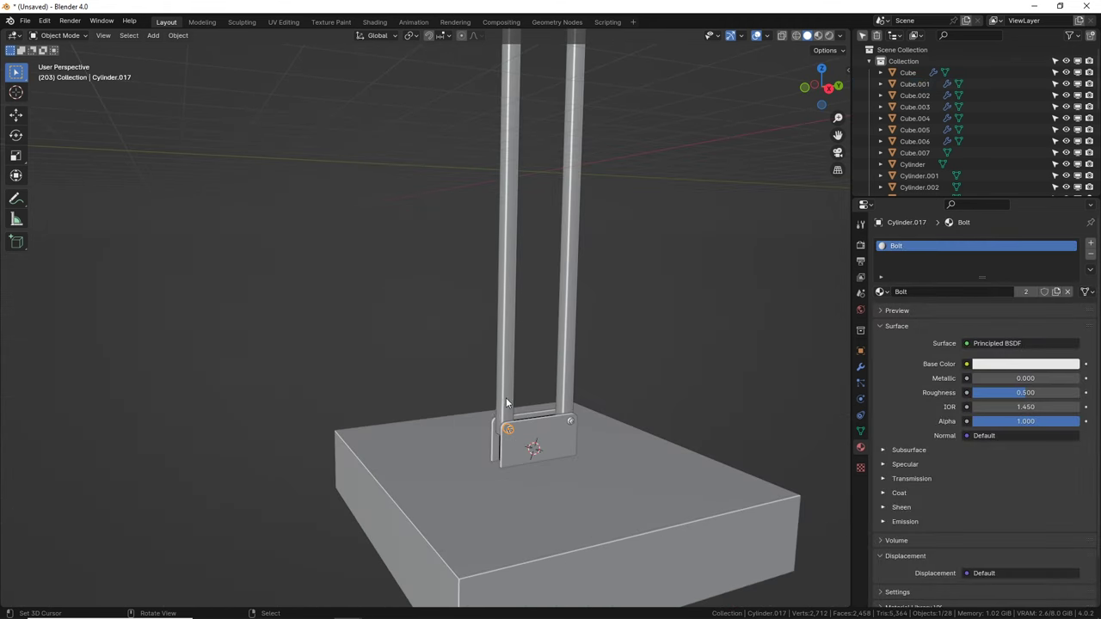
scroll(438, 397, "up", 4)
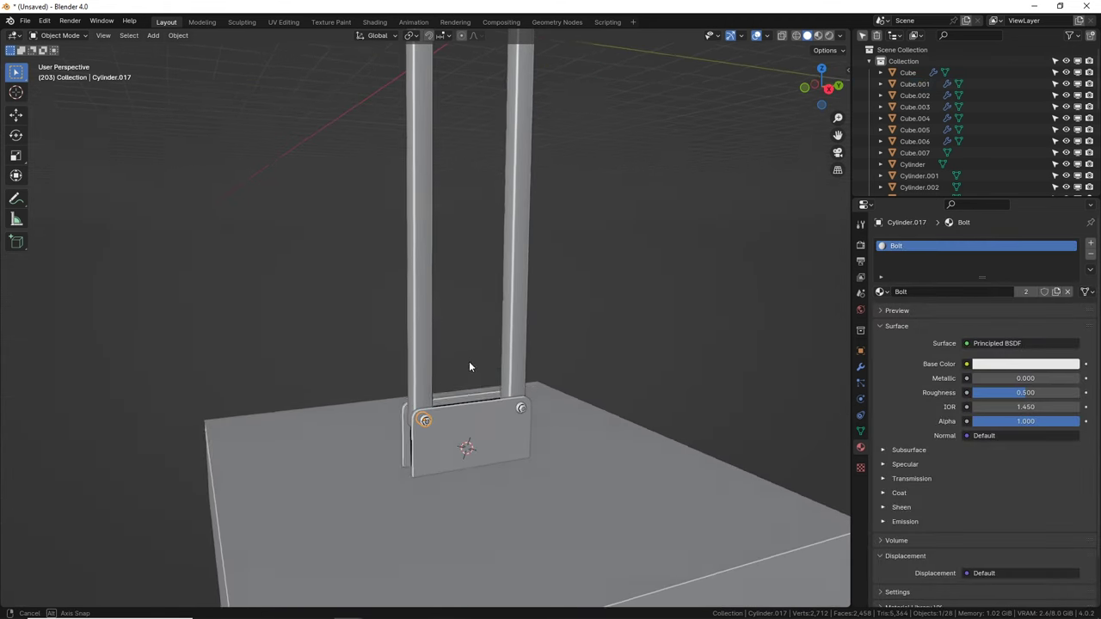
middle_click_drag(480, 367, 479, 438)
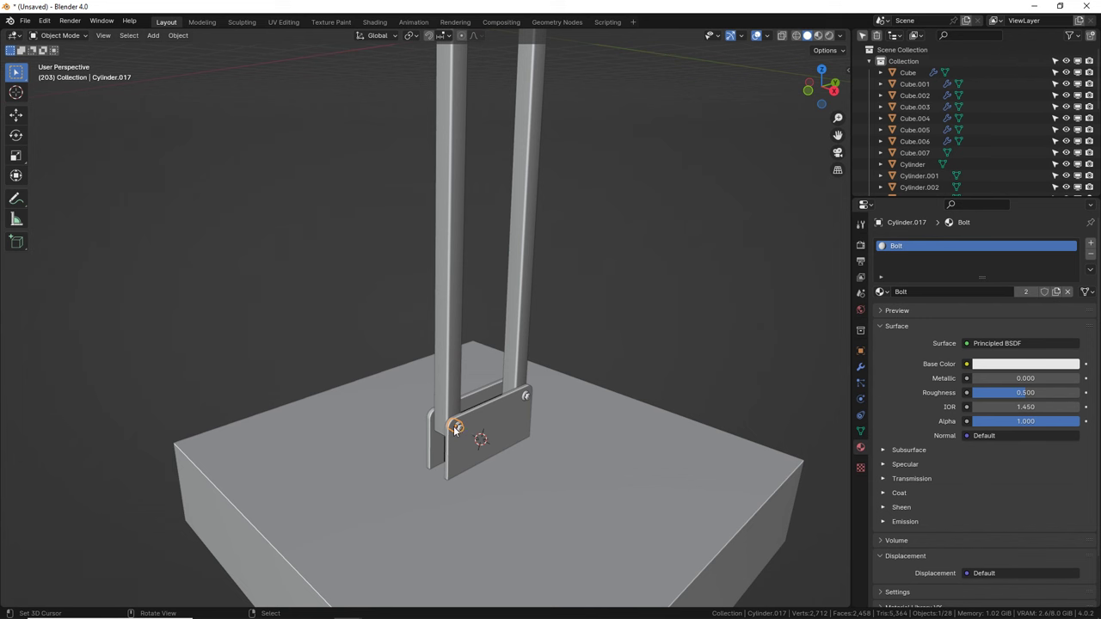
middle_click_drag(506, 402, 482, 430)
left_click(482, 431)
left_click(524, 406)
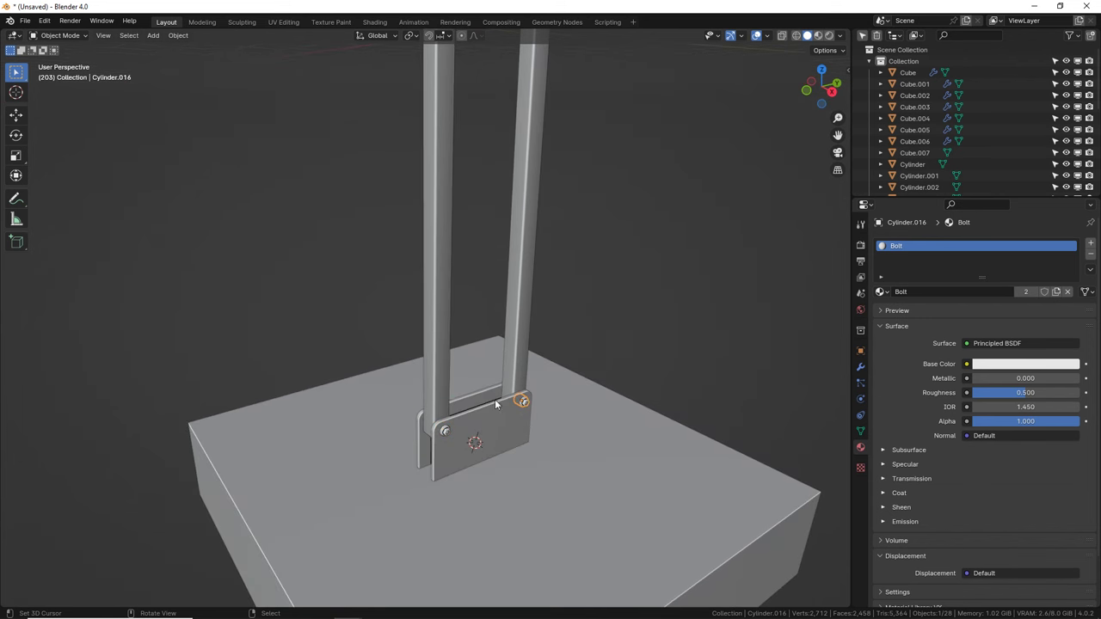
left_click(439, 365)
left_click(522, 278)
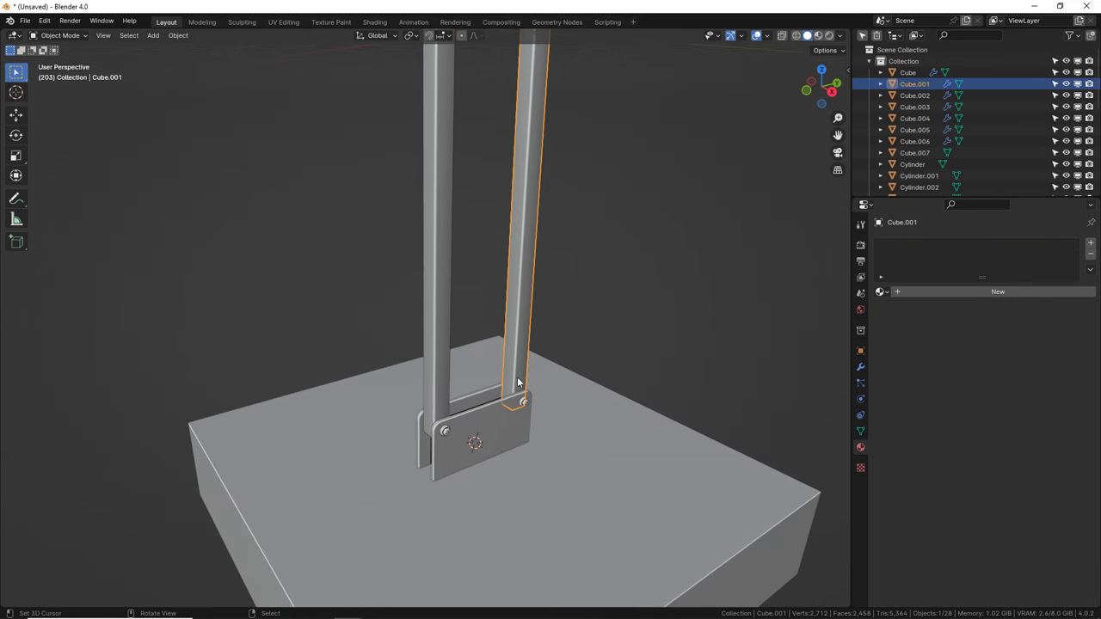
Step: Snap the 3D cursor to the left base bolt and set the left vertical post's origin to the 3D cursor
left_click(445, 434)
scroll(507, 480, "up", 4)
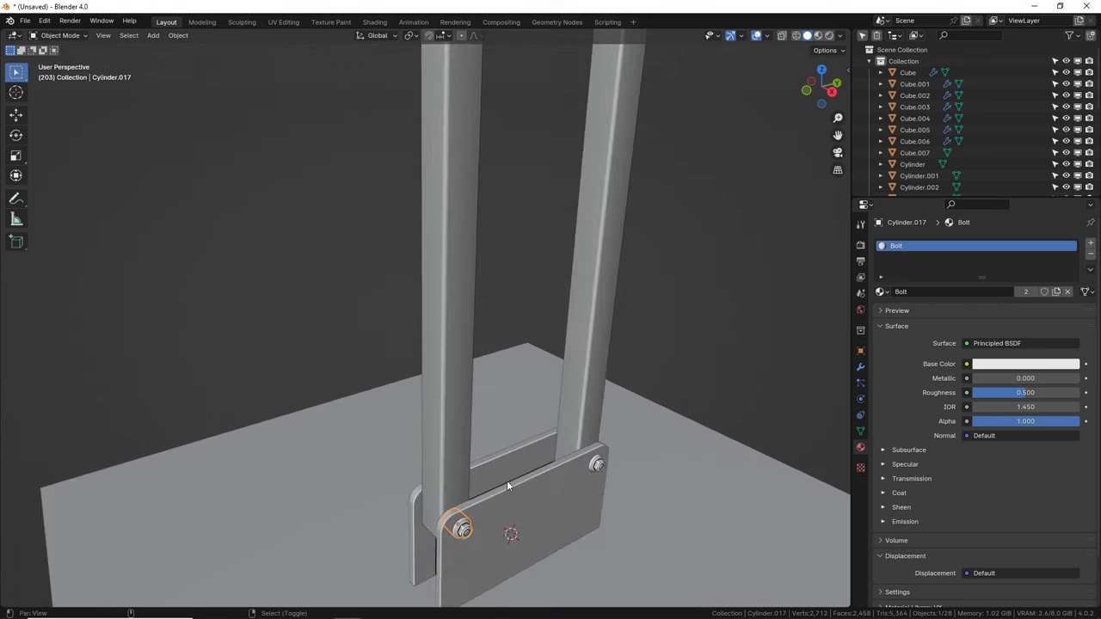
key("shift+s")
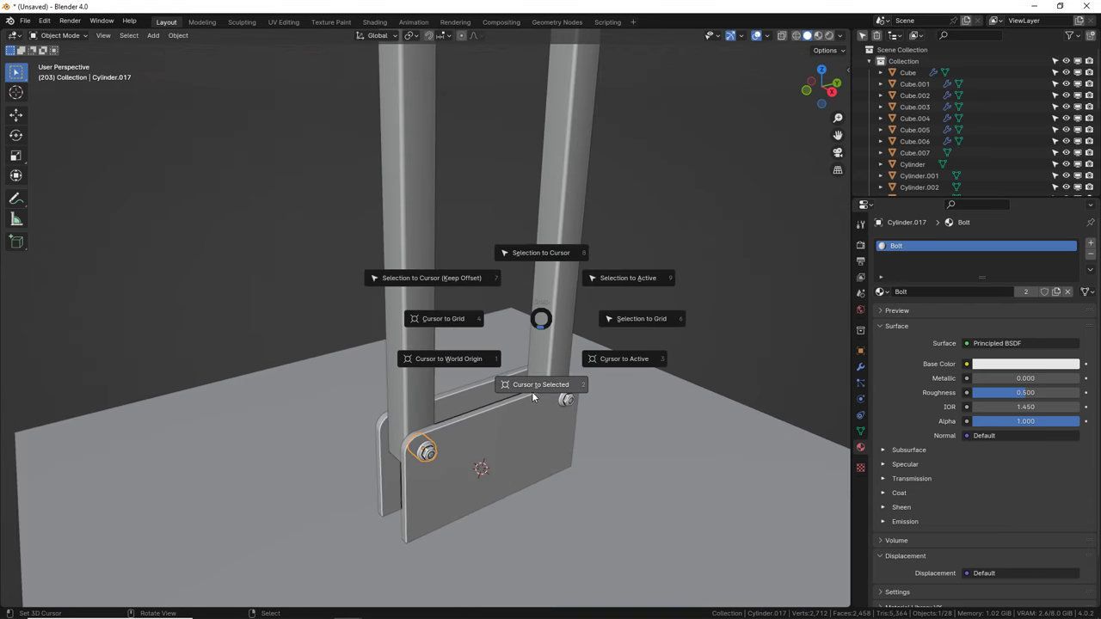
left_click(533, 395)
left_click(416, 274)
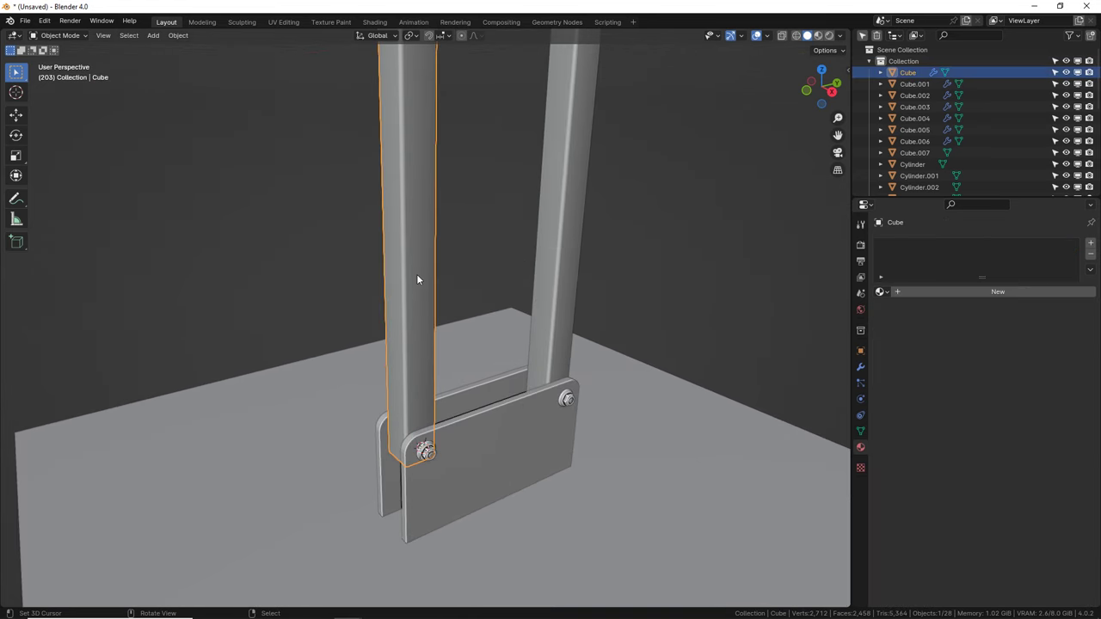
right_click(499, 319)
mouse_move(524, 405)
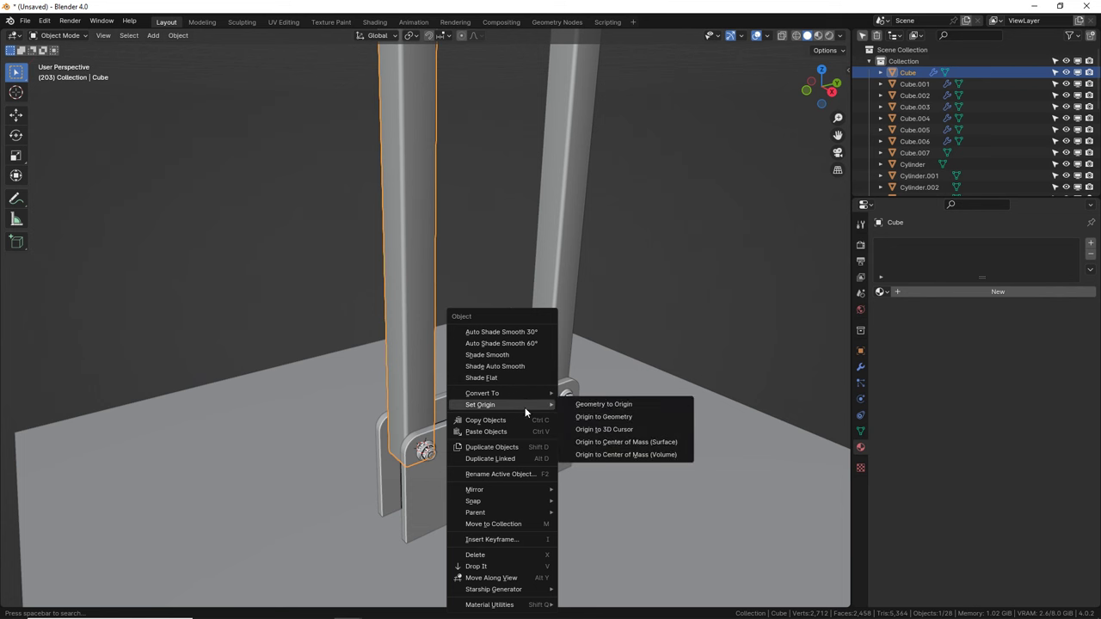
left_click(596, 430)
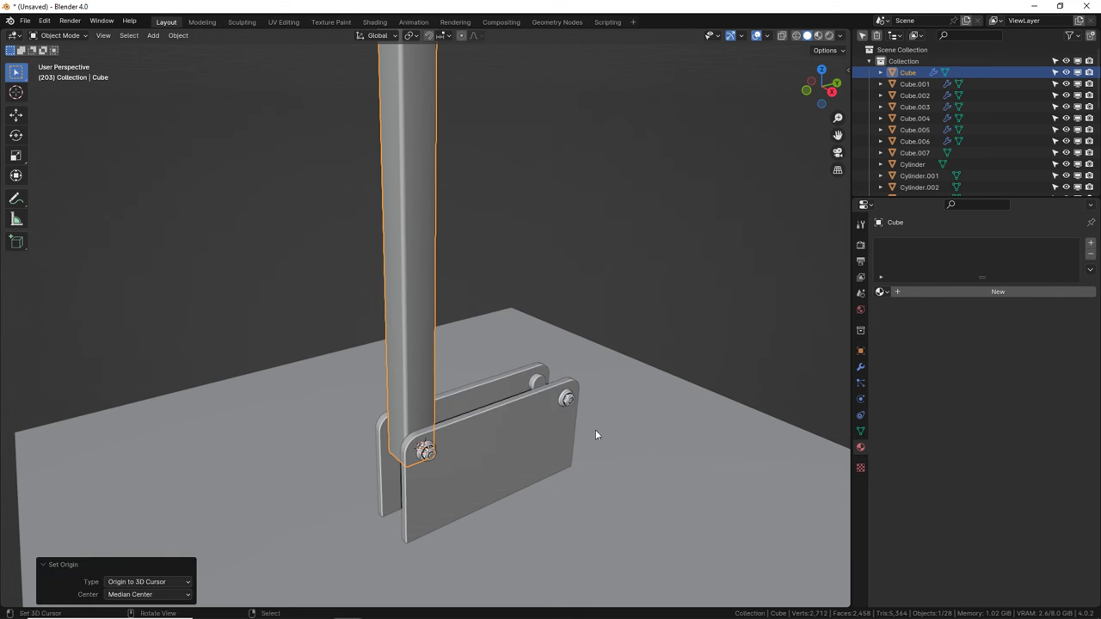
Step: Delete the right vertical post and both angled posts, keeping only the left vertical post
middle_click_drag(596, 429, 510, 448)
scroll(510, 448, "down", 3)
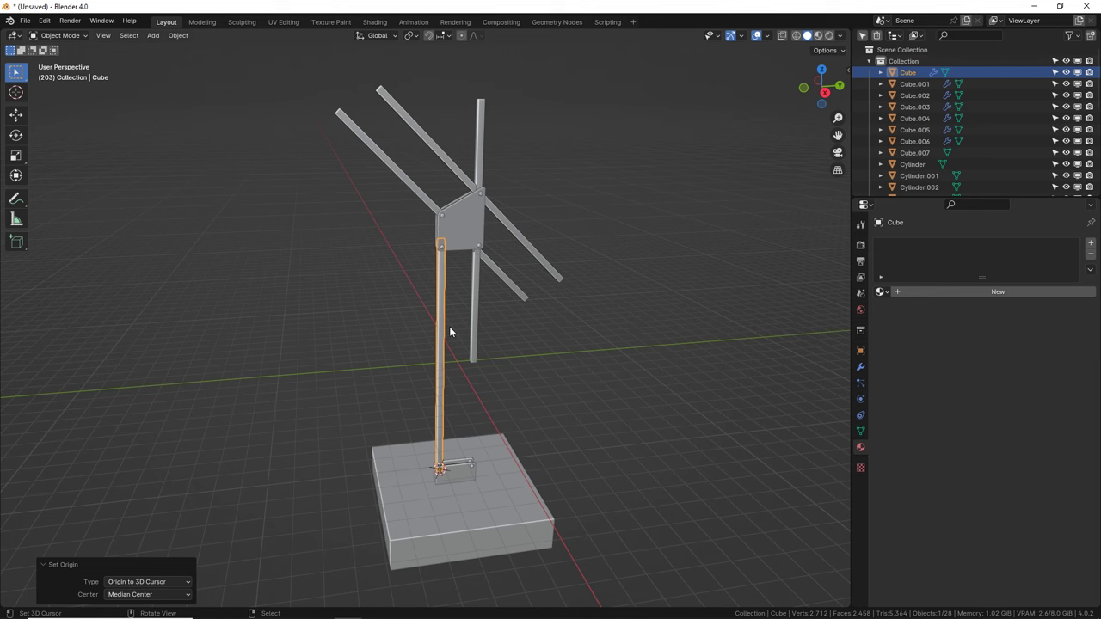
mouse_move(467, 330)
middle_mouse_down()
mouse_move(485, 318)
mouse_move(488, 334)
middle_mouse_up()
left_click(489, 337)
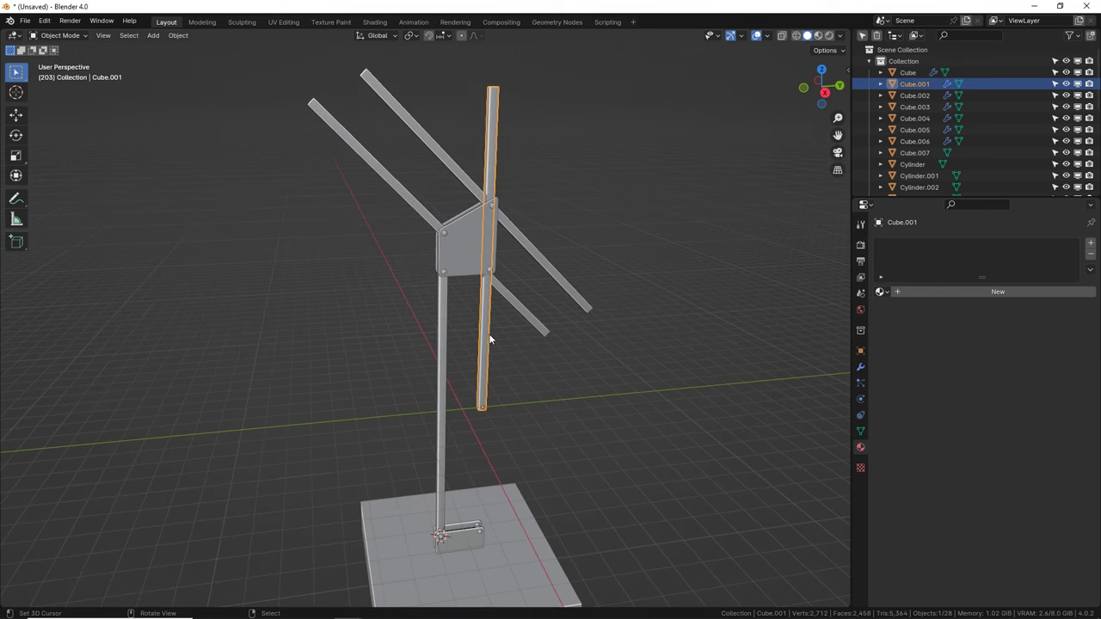
key("Delete")
left_click(526, 313)
key("Delete")
left_click(551, 276)
key("Delete")
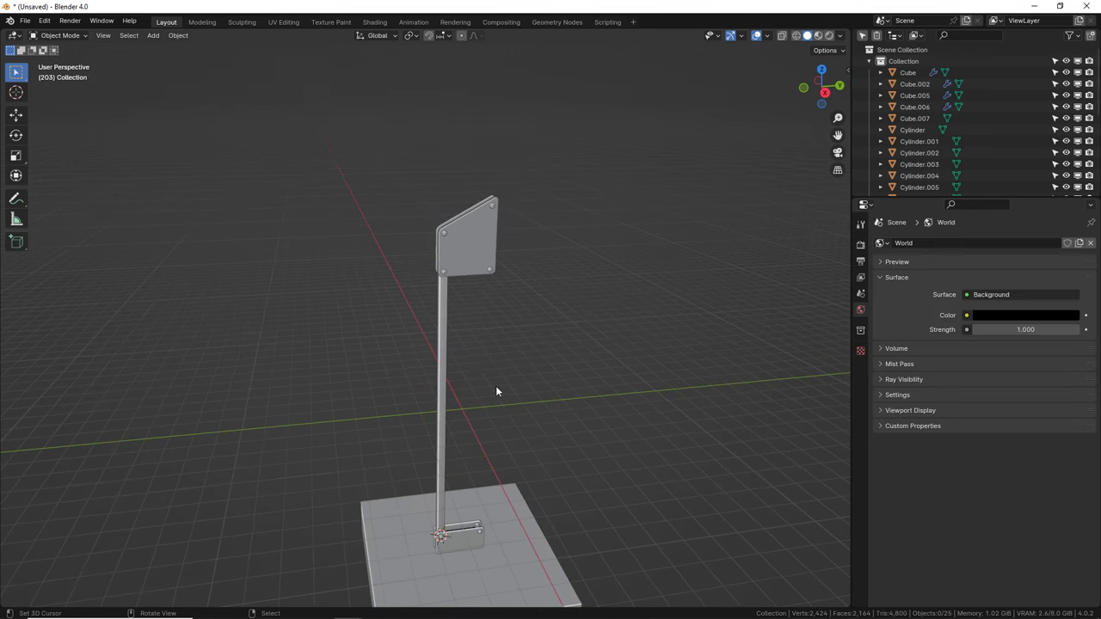
Step: Give the remaining post a new material named Arm with a near-black base color, value 0.031
left_click(443, 419)
scroll(503, 372, "up", 4)
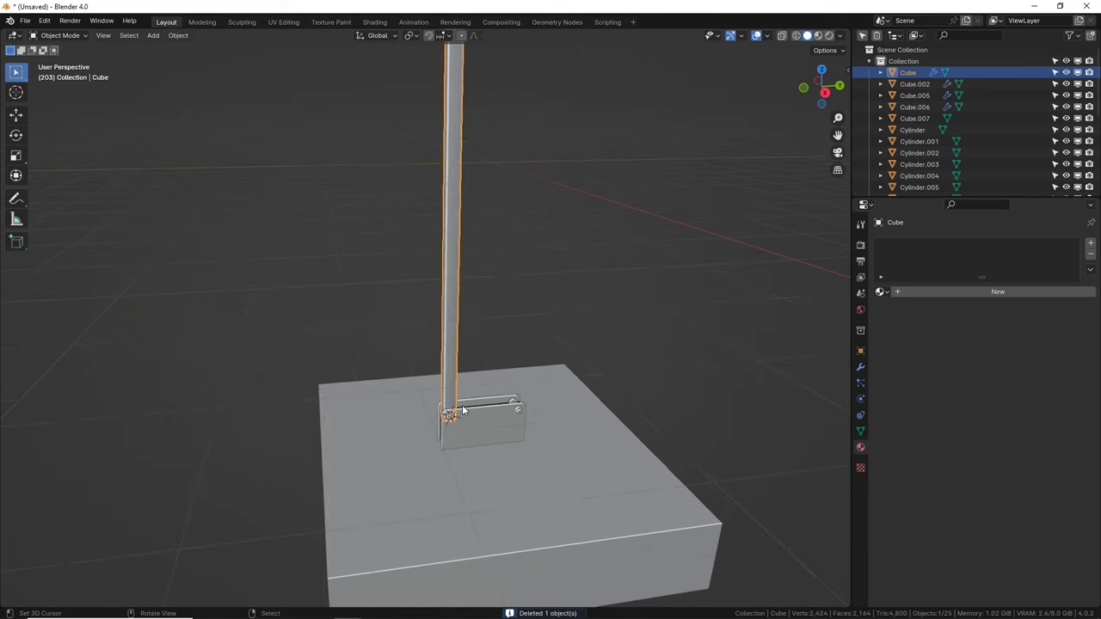
key("KP_1")
key("KP_3")
scroll(459, 404, "up", 3)
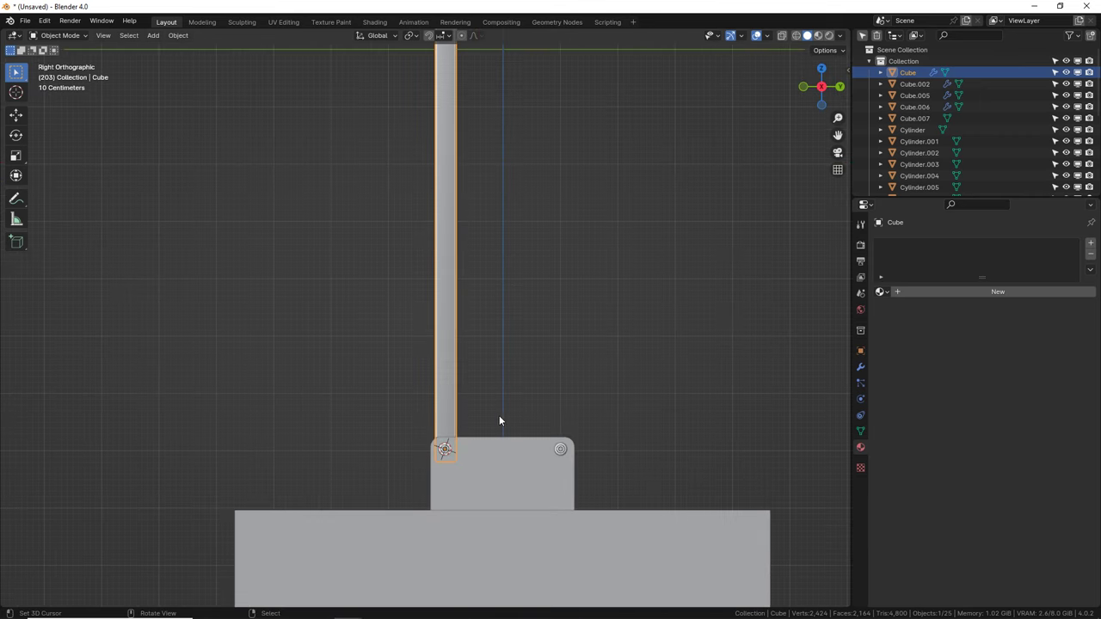
middle_click_drag(501, 420, 460, 416, "shift")
scroll(441, 369, "up", 3)
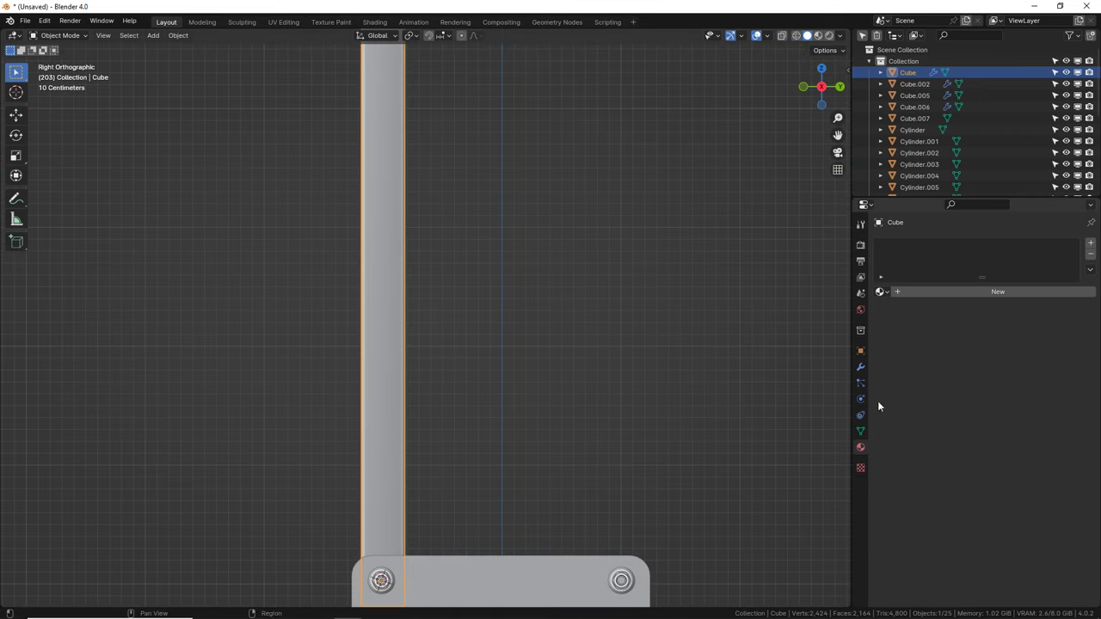
left_click(946, 292)
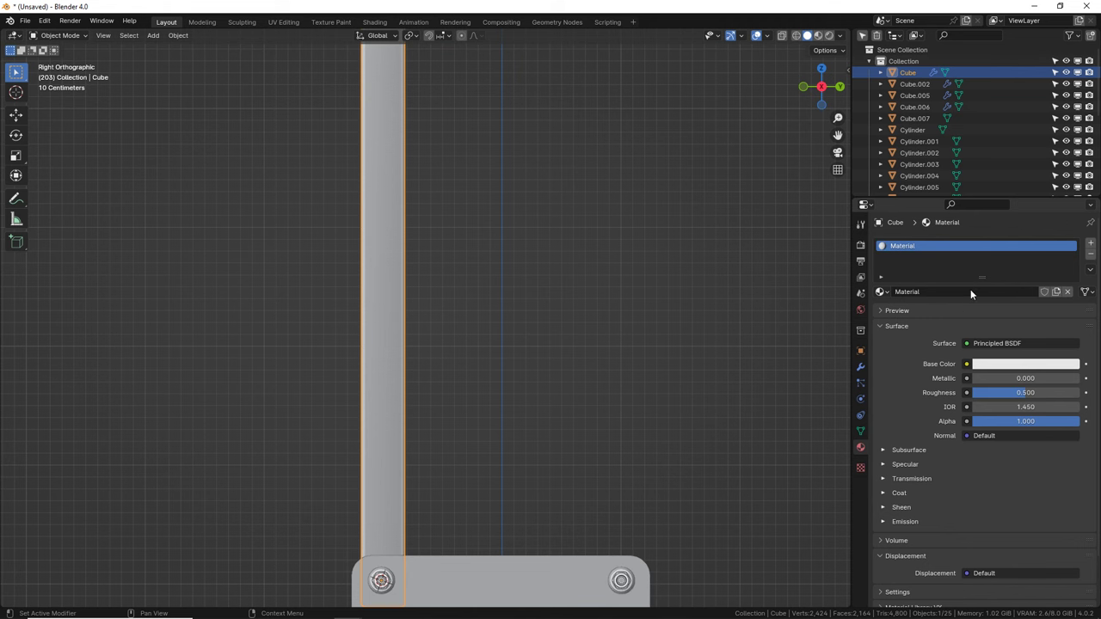
double_click(971, 292)
type("Arm")
key("Return")
left_click(1015, 368)
left_click_drag(1070, 240, 1070, 264)
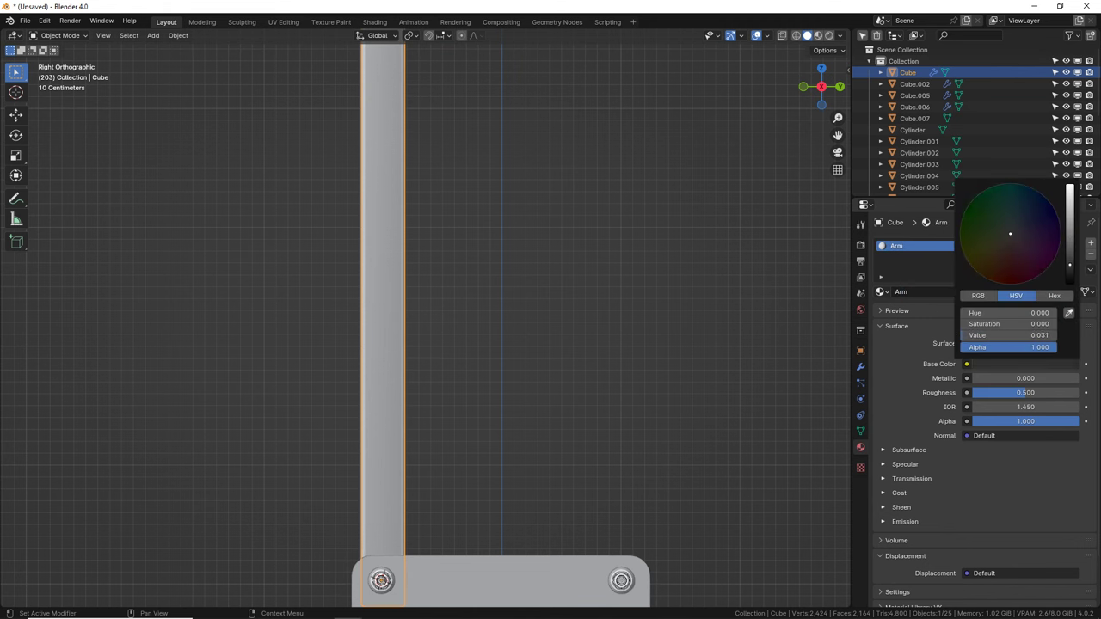
Step: Duplicate the post 2.0201 m along Y so the copy's pivot end sits on the right base bolt
scroll(464, 400, "down", 3, "shift")
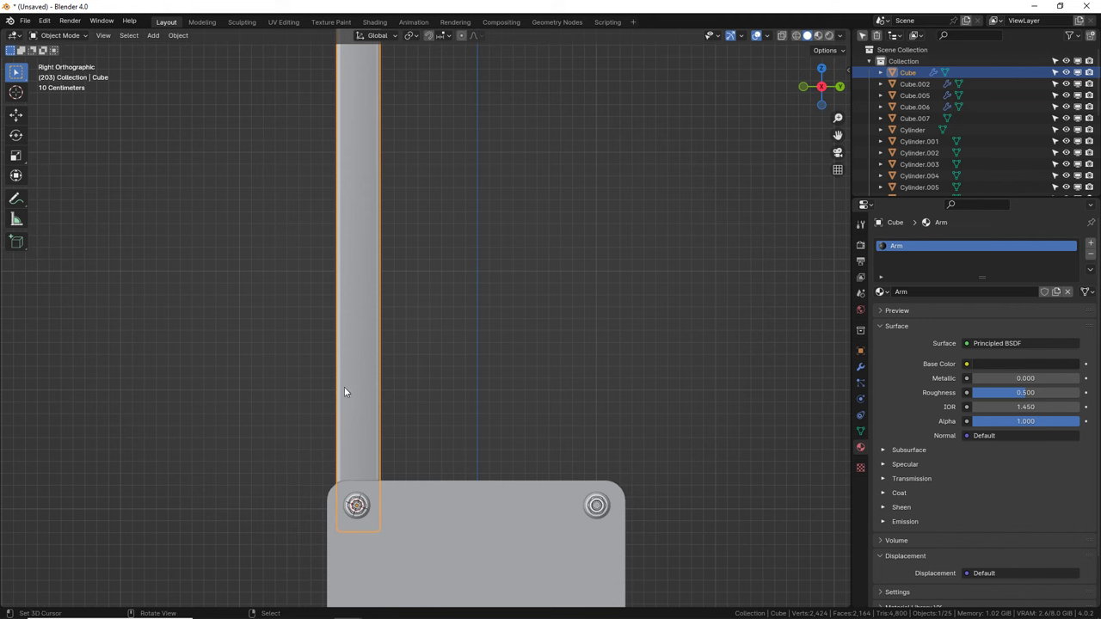
key("shift+d")
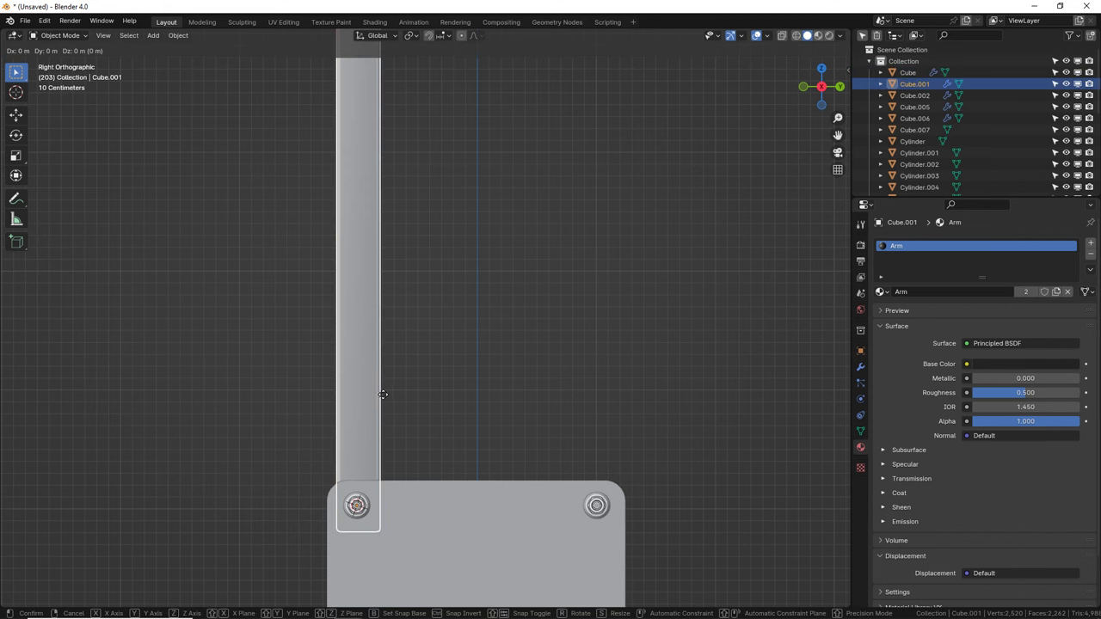
key("y")
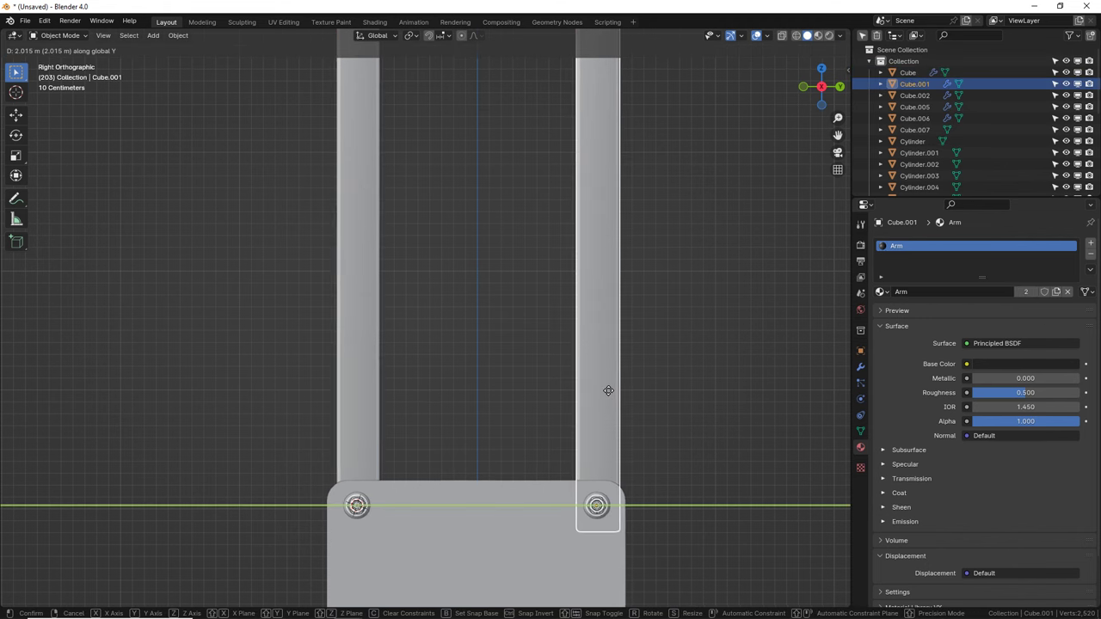
left_click(609, 396)
Step: Duplicate both vertical posts up beside the middle joint and rotate the copies by -45°
scroll(609, 396, "up", 4)
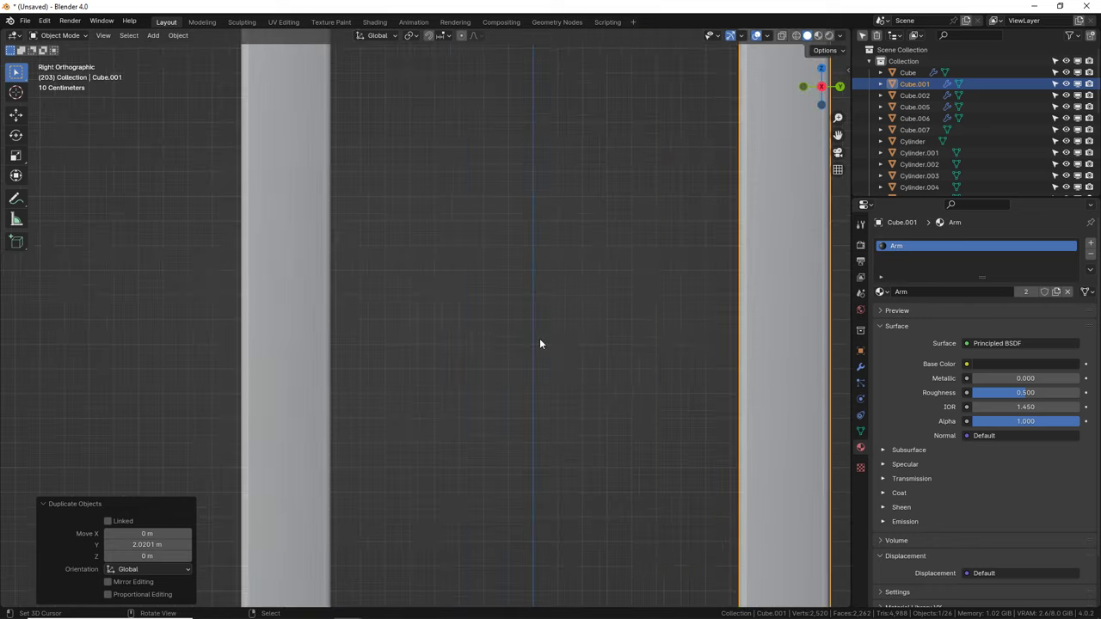
scroll(539, 338, "down", 10)
left_click(415, 237, "shift")
scroll(469, 416, "down", 4)
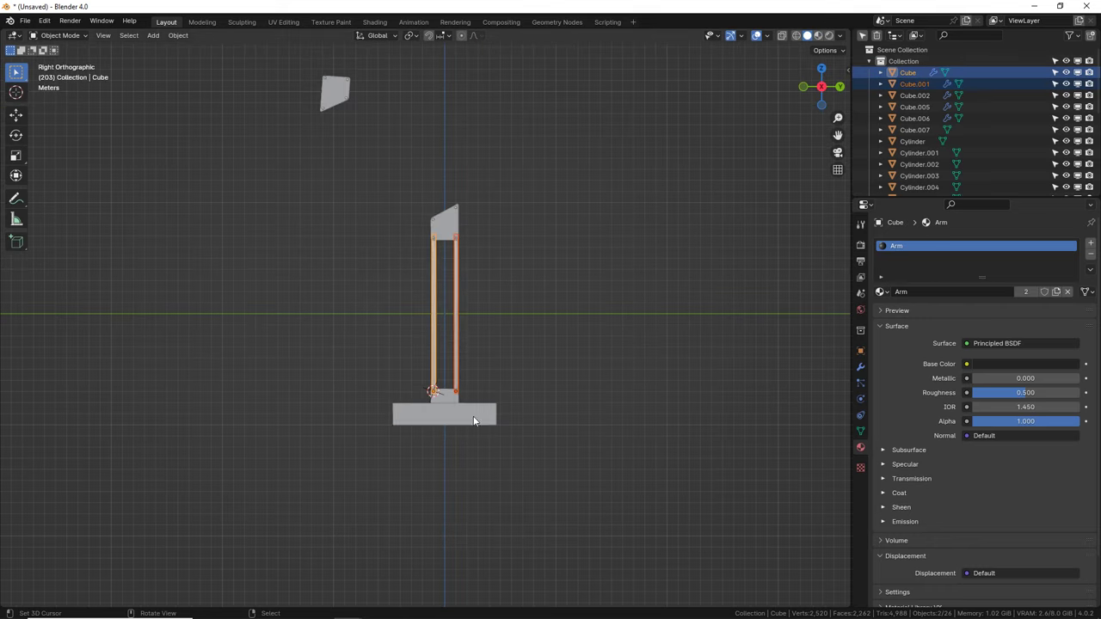
middle_click_drag(474, 418, 491, 435, "shift")
scroll(491, 443, "up", 2)
key("shift+d")
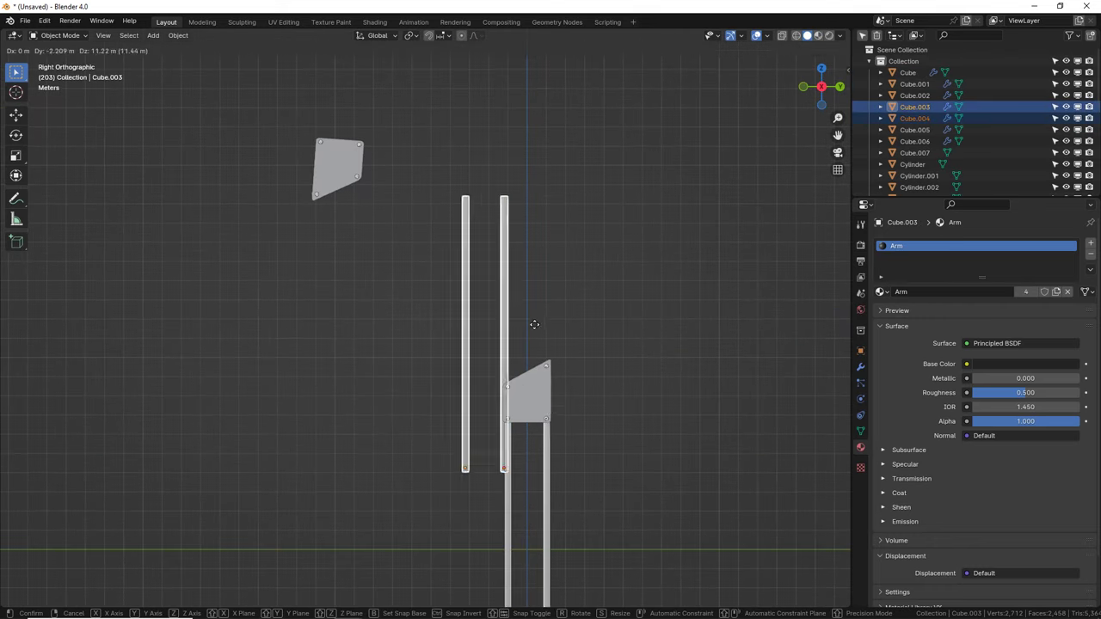
left_click(585, 534)
type("r-45")
key("Return")
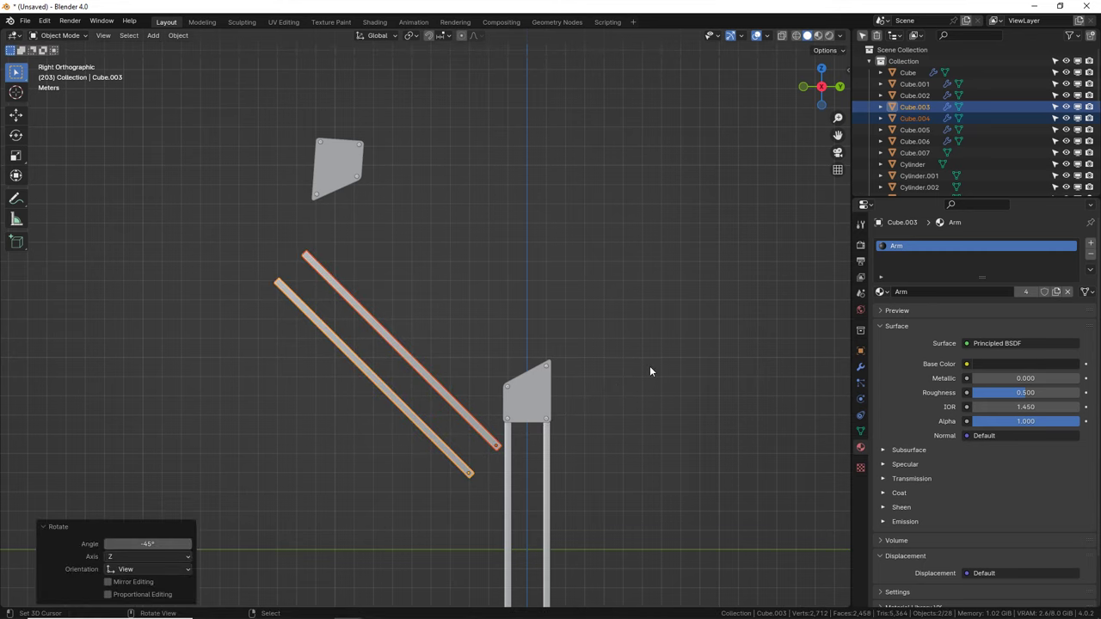
Step: Move both angled posts about 2.03 m along Y and 4.49 m along Z, centring the left one's pivot on the middle joint's upper-left bolt
scroll(578, 520, "up", 5)
key("g")
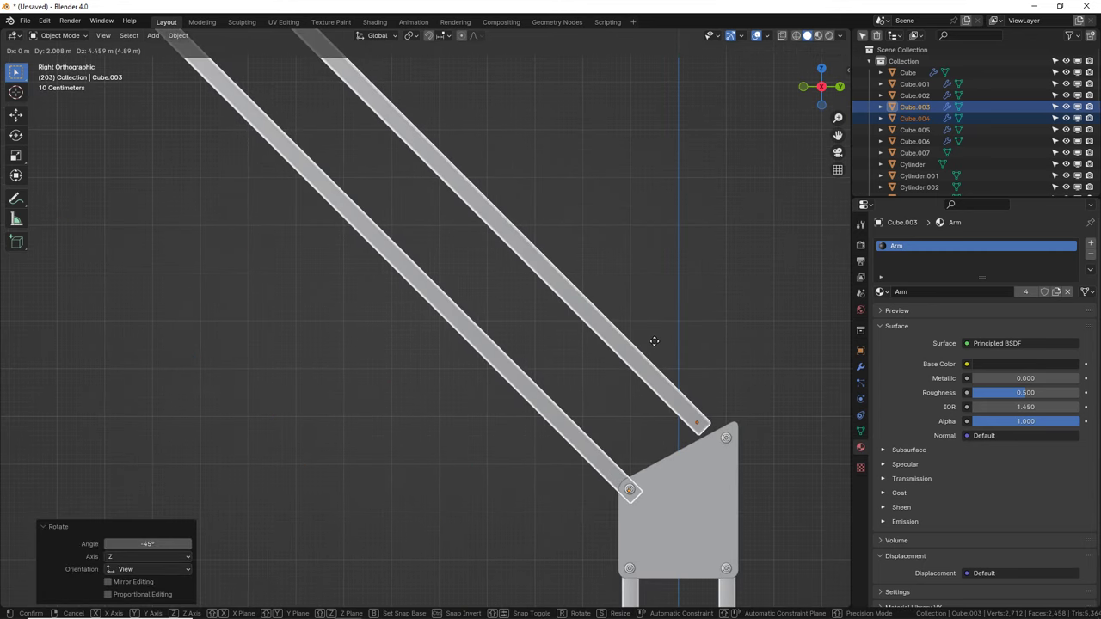
left_click(664, 341)
middle_click_drag(603, 511, 524, 451, "shift")
scroll(524, 452, "up", 5)
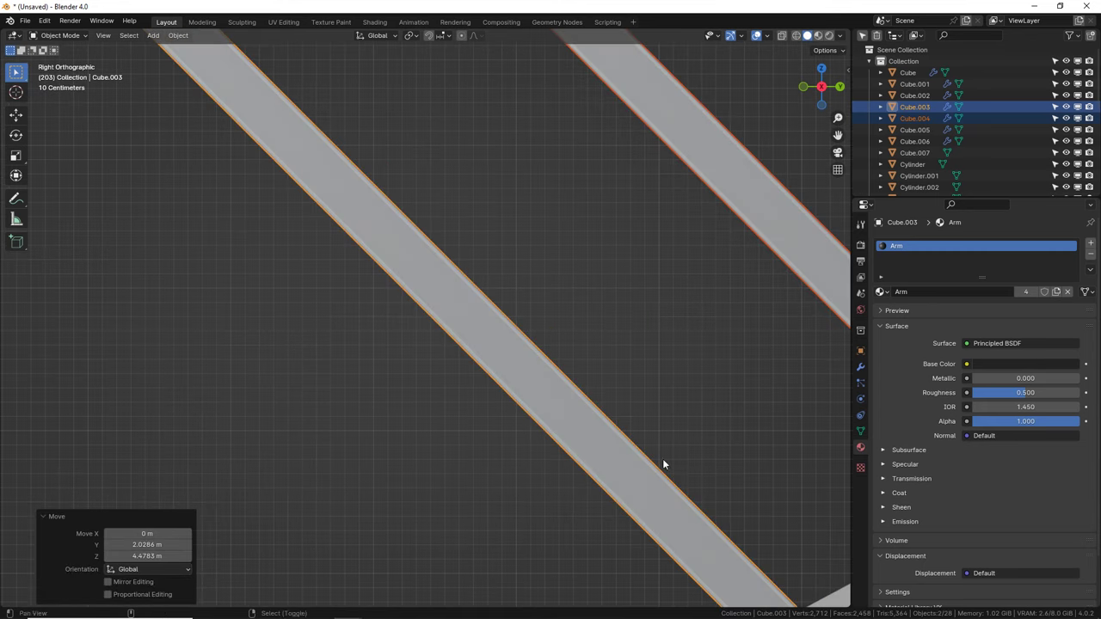
middle_click_drag(663, 459, 452, 408, "shift")
scroll(453, 408, "up", 3)
key("g")
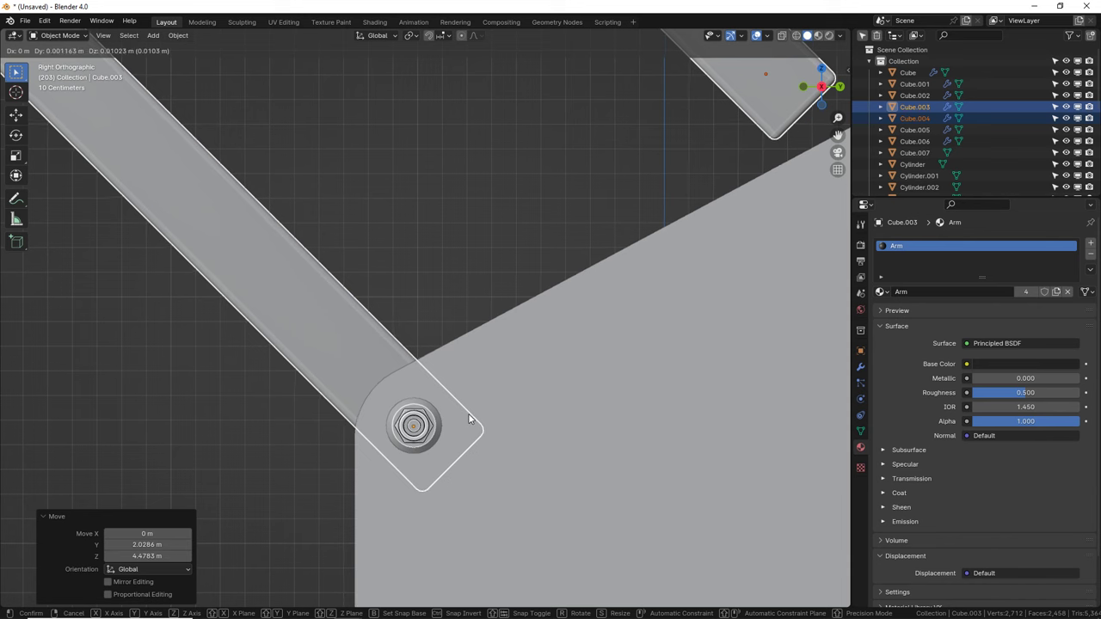
left_click(466, 421)
key("g")
left_click(470, 415)
scroll(470, 415, "down", 5)
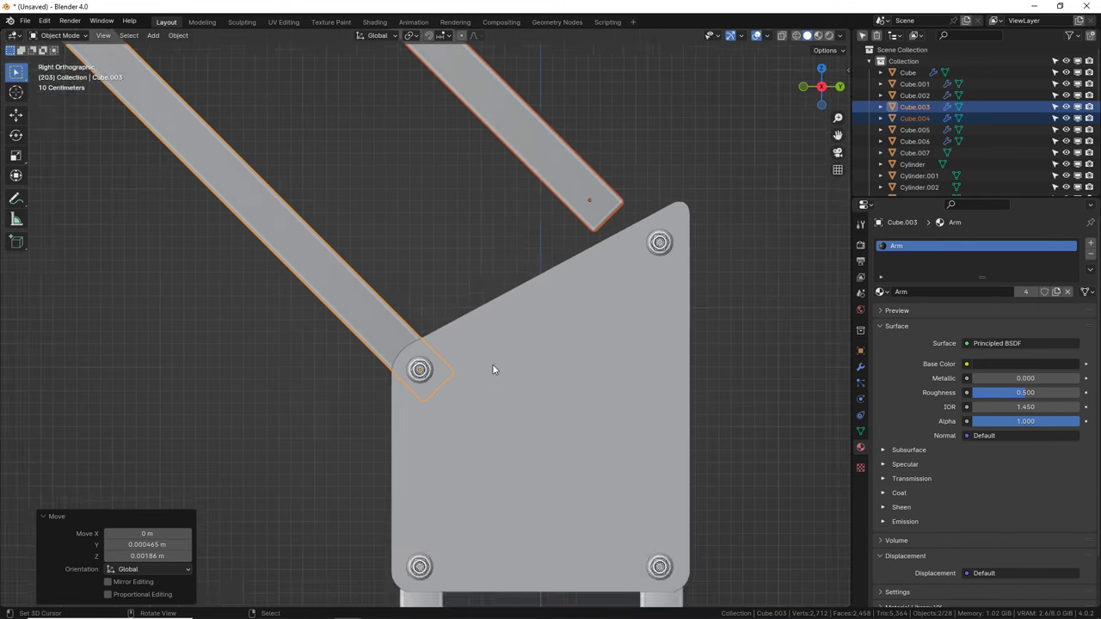
Step: Move the right angled post about 0.588 m along Y and -0.356 m along Z onto the middle joint's upper-right bolt
middle_click_drag(546, 211, 488, 339, "shift")
left_click(508, 297)
key("g")
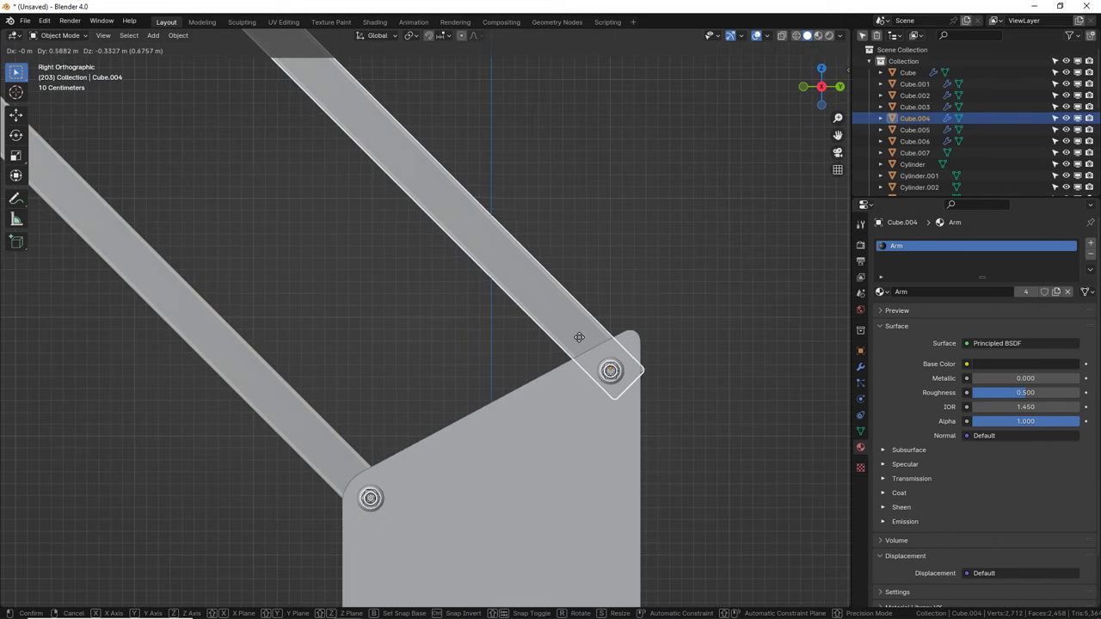
left_click(571, 332)
scroll(548, 421, "down", 6)
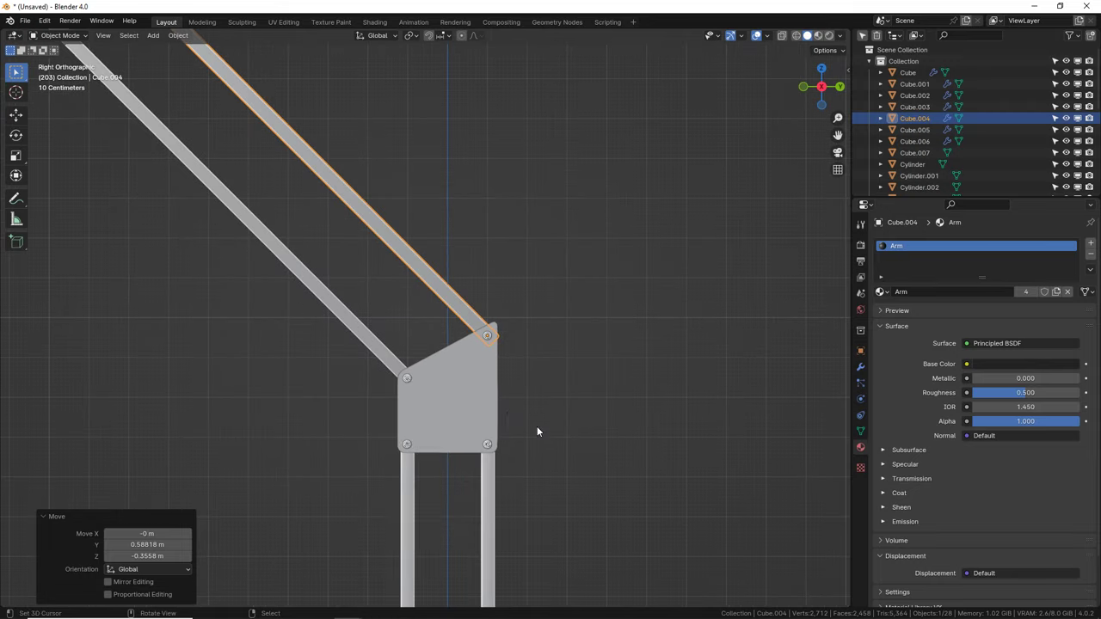
middle_click_drag(528, 313, 454, 290, "shift")
Step: Test-rotate the left vertical post about its base bolt in side and perspective views, checking its rotation values
left_click(455, 290)
scroll(483, 349, "down", 3)
key("r")
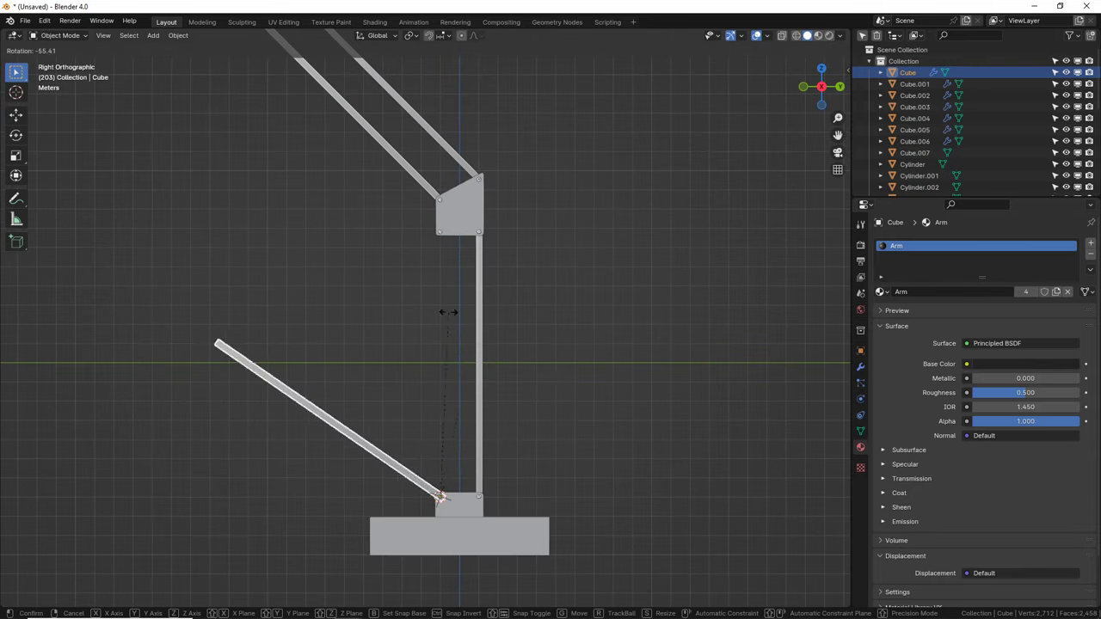
key("Escape")
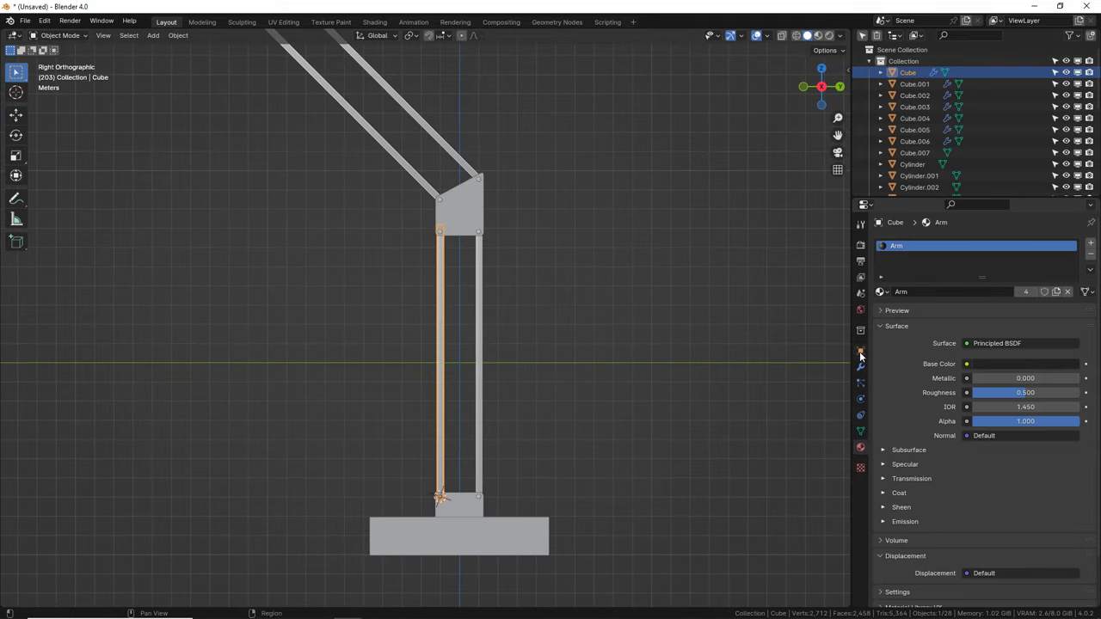
left_click(861, 351)
middle_click_drag(654, 365, 584, 394)
key("g")
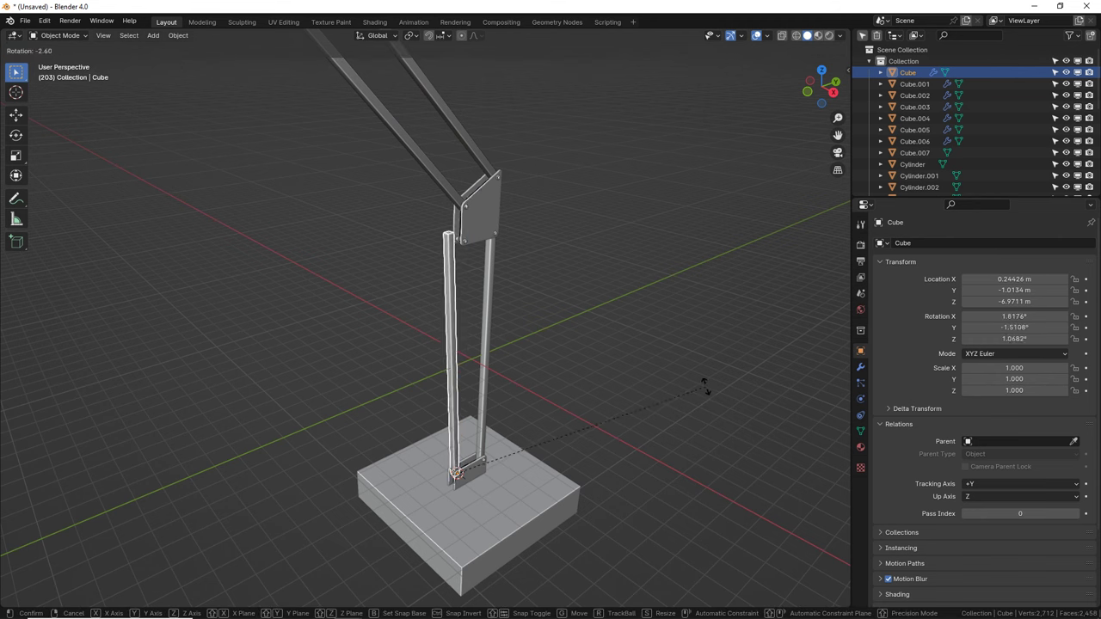
key("Escape")
key("KP_3")
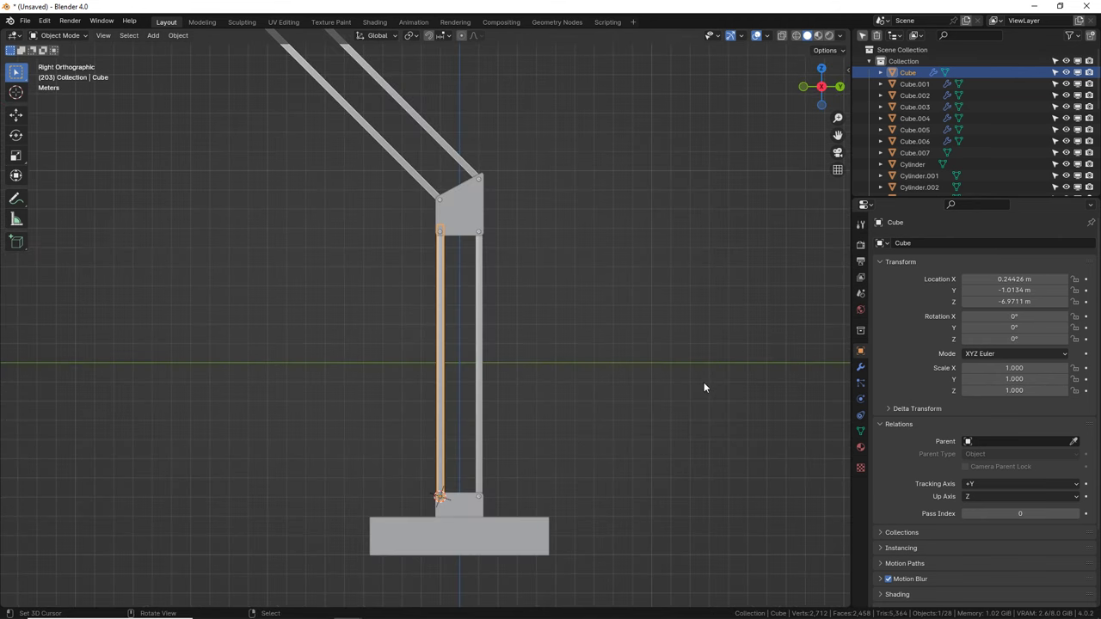
key("r")
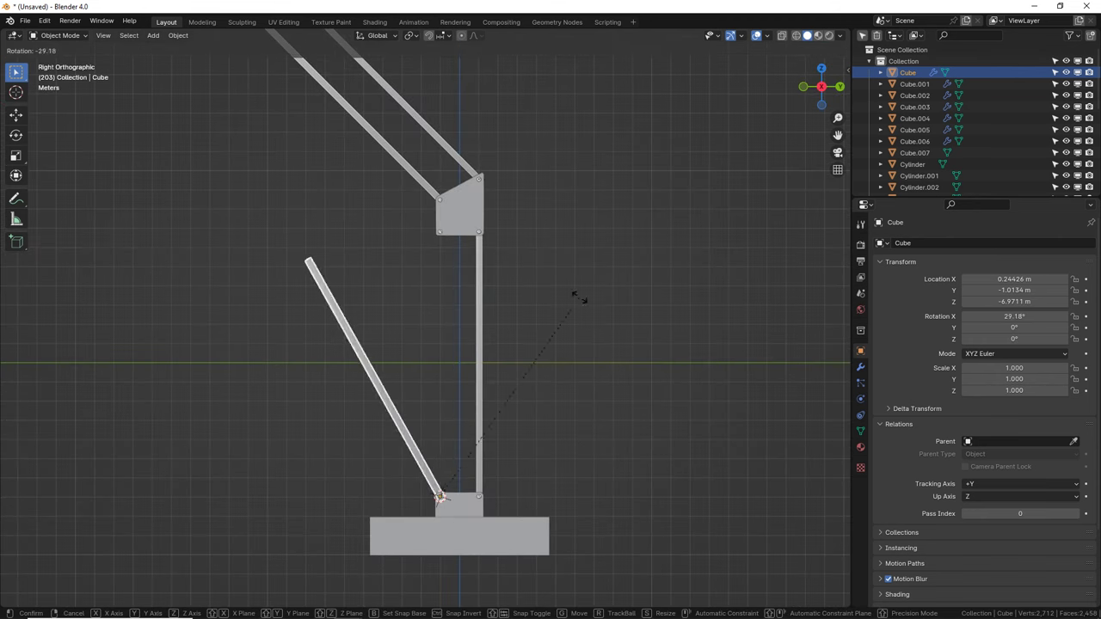
key("Escape")
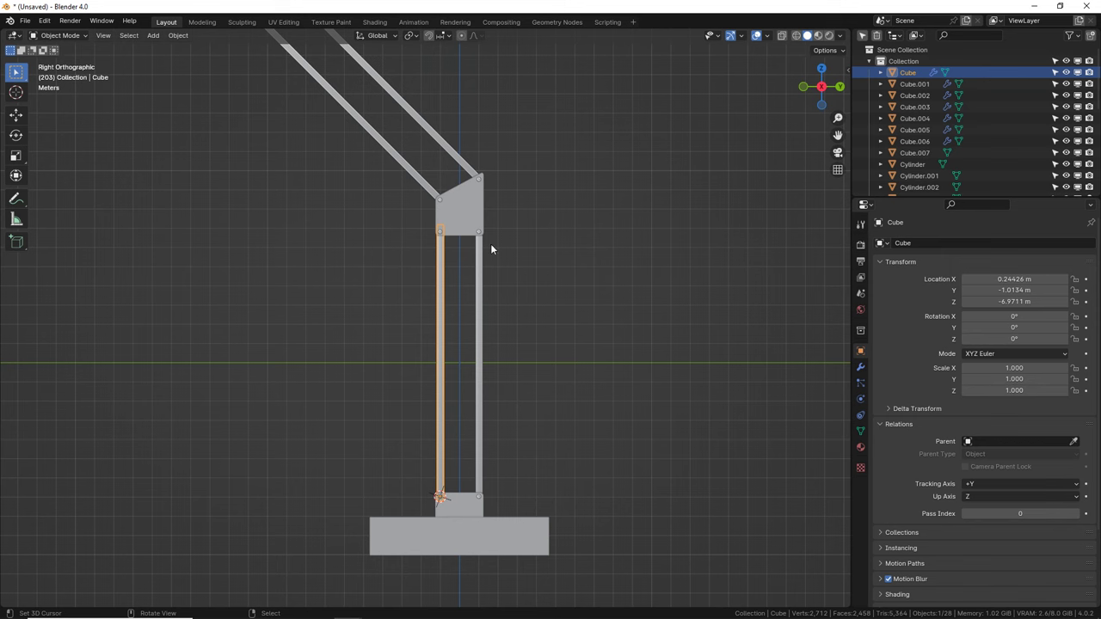
Step: Lock the Y and Z rotation of both vertical posts and both angled posts, leaving only X rotation free
middle_click_drag(783, 385, 763, 427)
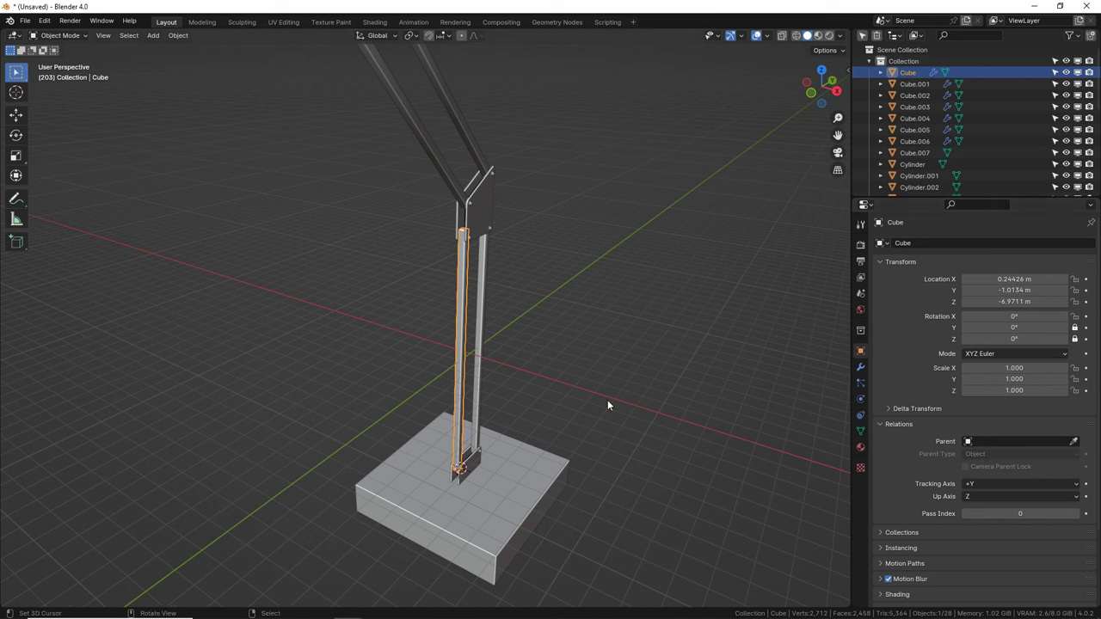
left_click(479, 372)
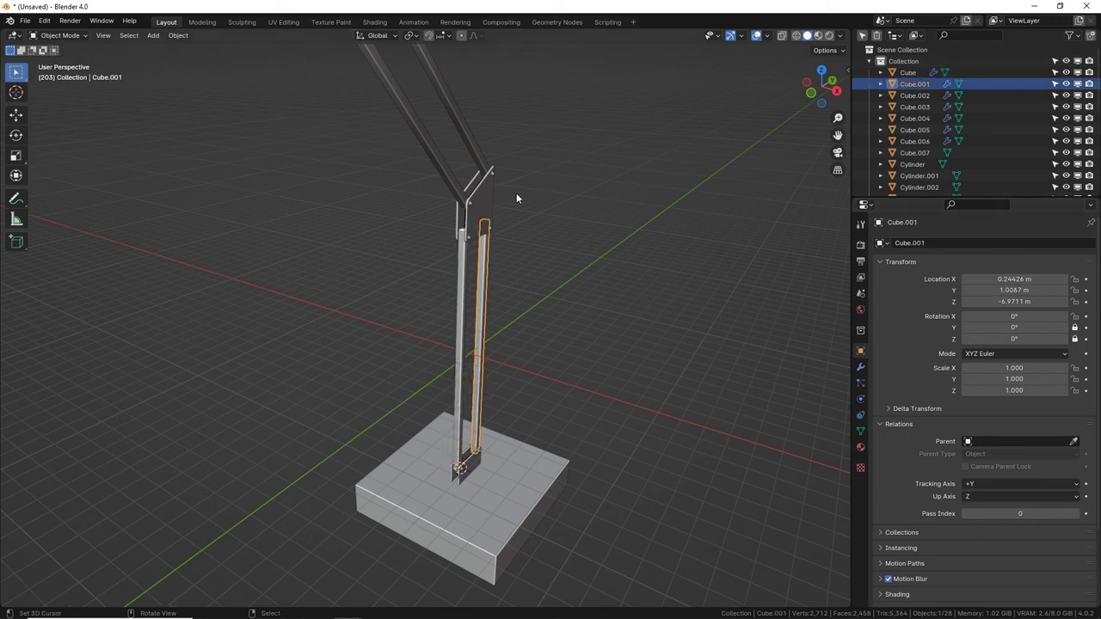
left_click(484, 166)
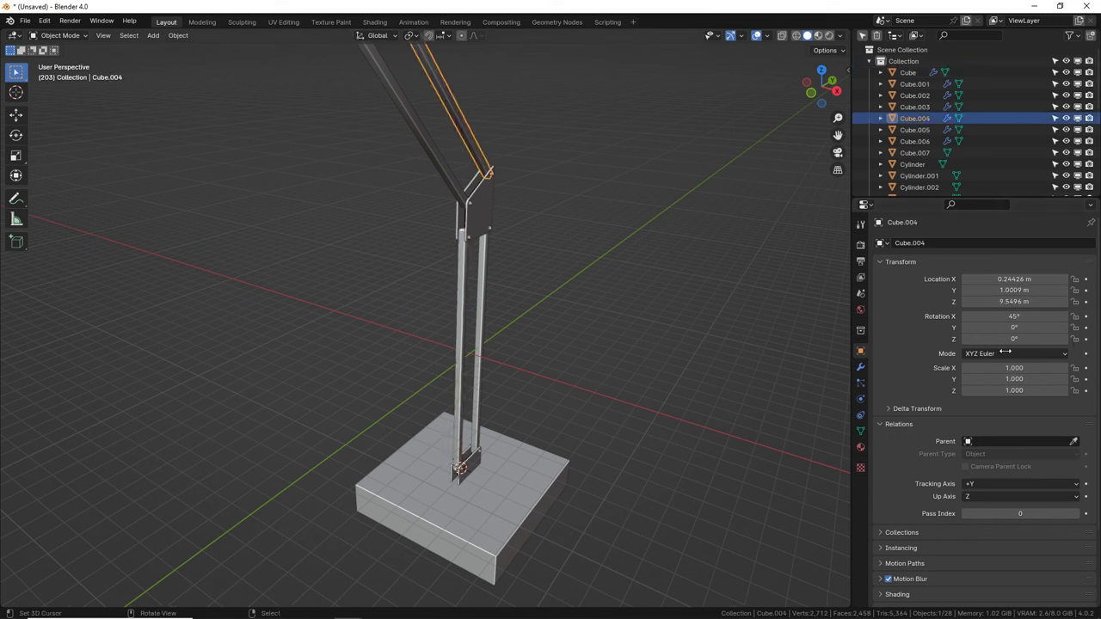
left_click(449, 183)
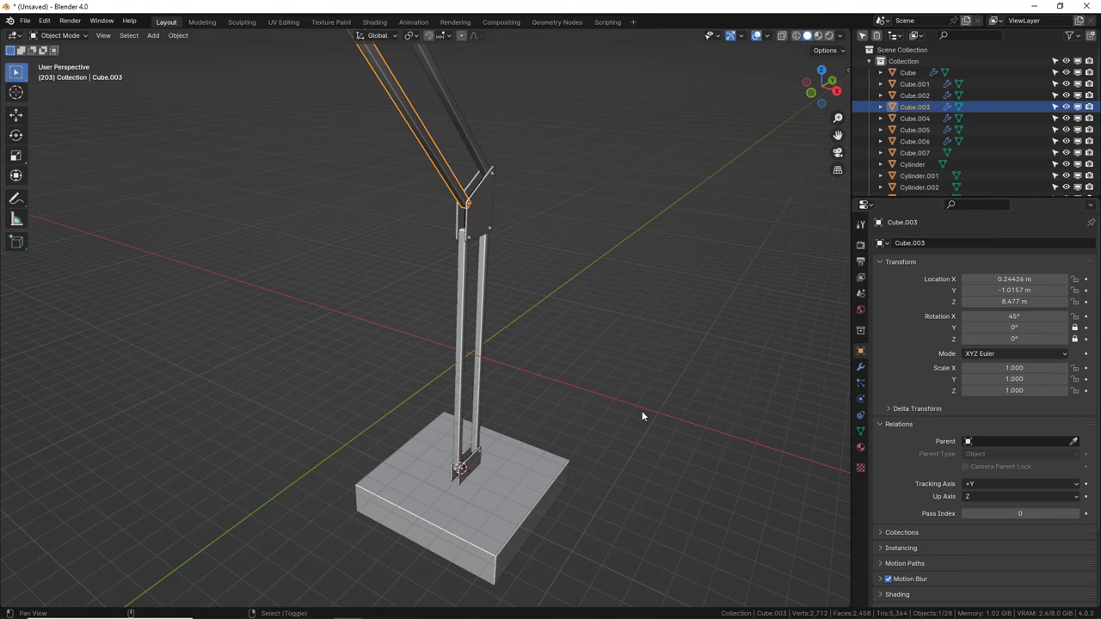
Step: Test-rotate both angled posts and the right vertical post to check their locked rotation axes, cancelling each rotation
middle_click_drag(642, 410, 635, 475, "shift")
key("r")
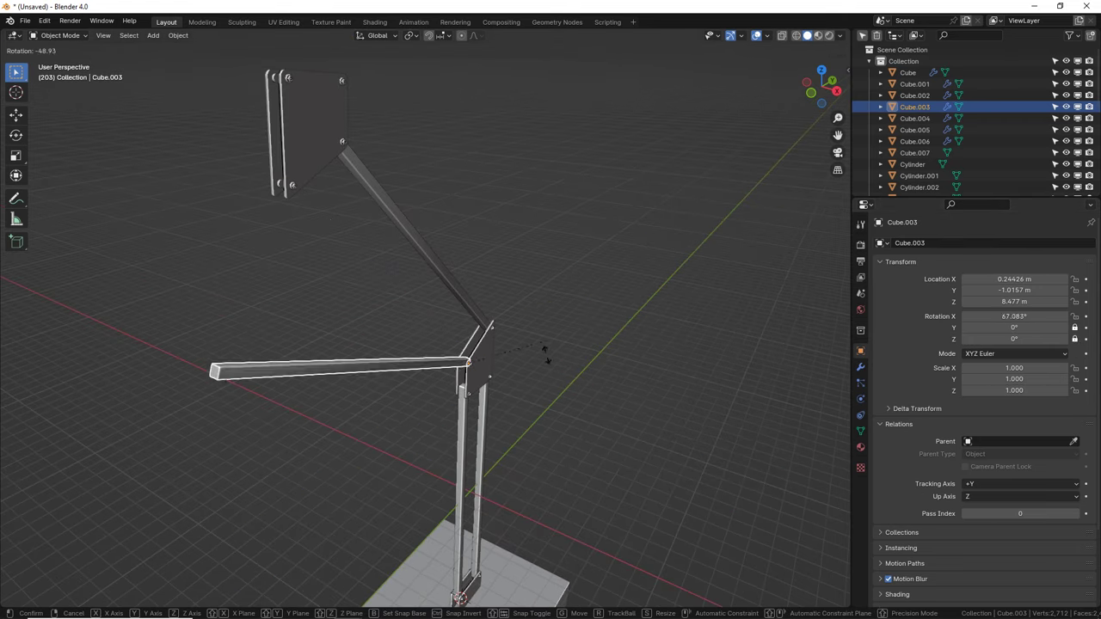
left_click(512, 316)
left_click(477, 320)
key("r")
key("r")
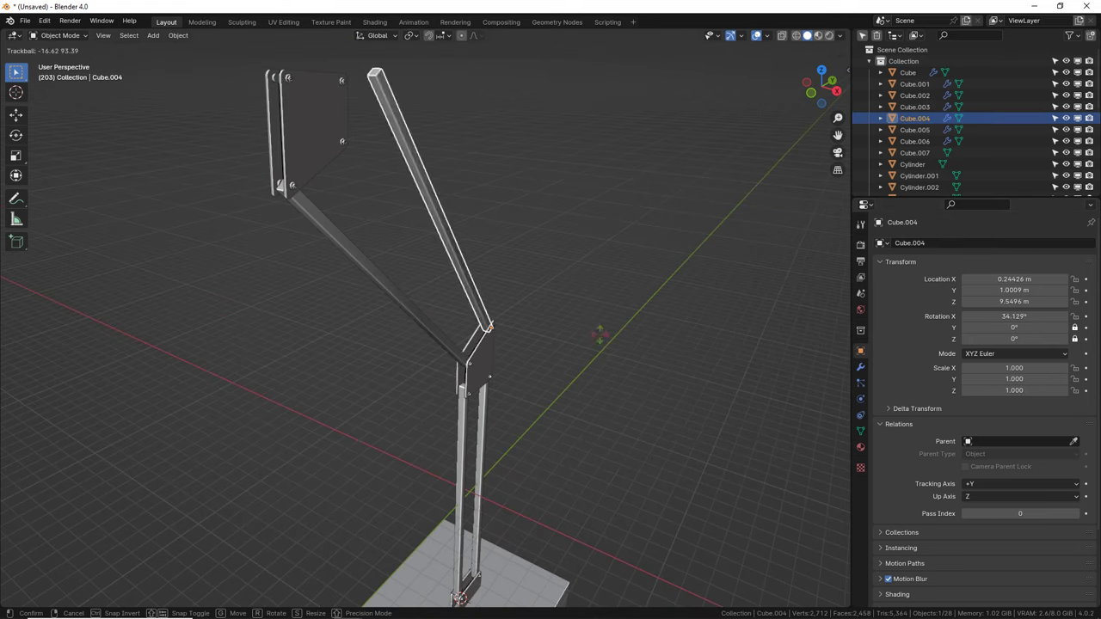
left_click(518, 408)
left_click(481, 425)
key("r")
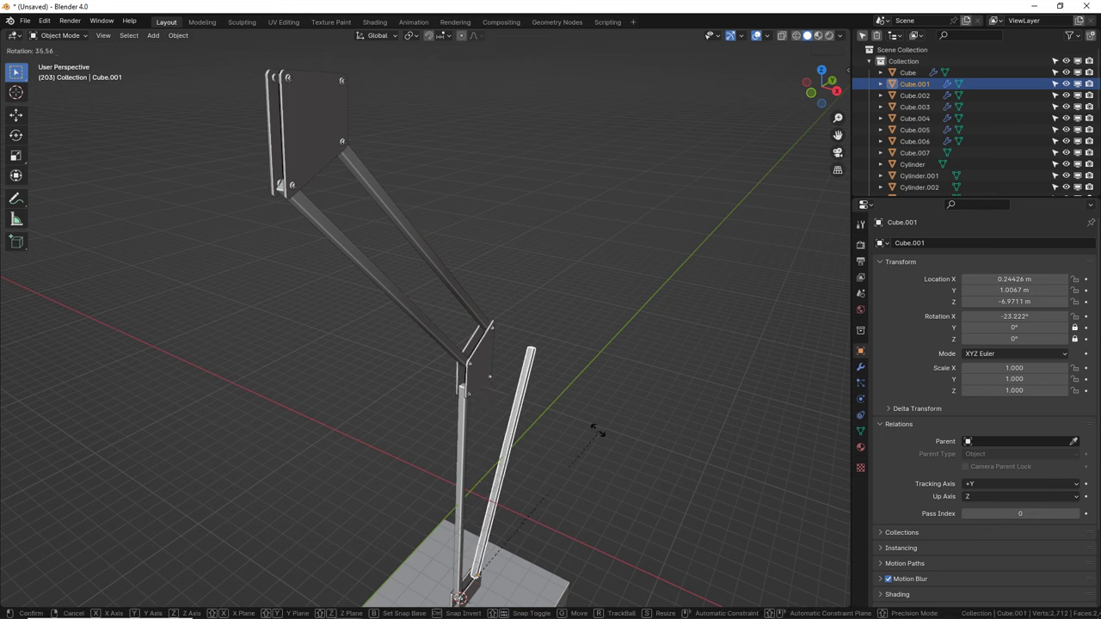
key("Escape")
Step: Snap the 3D cursor midway between the two opposite lower-left bolts of the middle joint
middle_click_drag(545, 422, 493, 355)
scroll(585, 353, "up", 4)
left_click(590, 348)
left_click(523, 342, "shift")
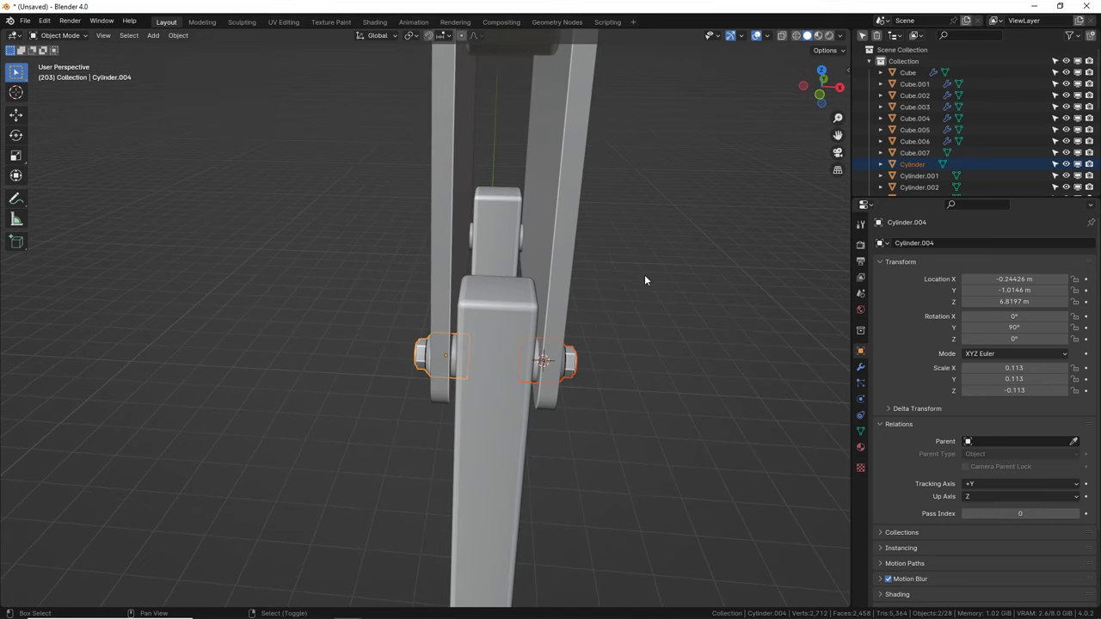
key("shift+s")
left_click(636, 353)
Step: Set the middle joint plates' origin to the 3D cursor between the lower-left bolts
middle_click_drag(524, 358, 474, 266)
left_click(502, 257)
right_click(505, 263)
mouse_move(505, 260)
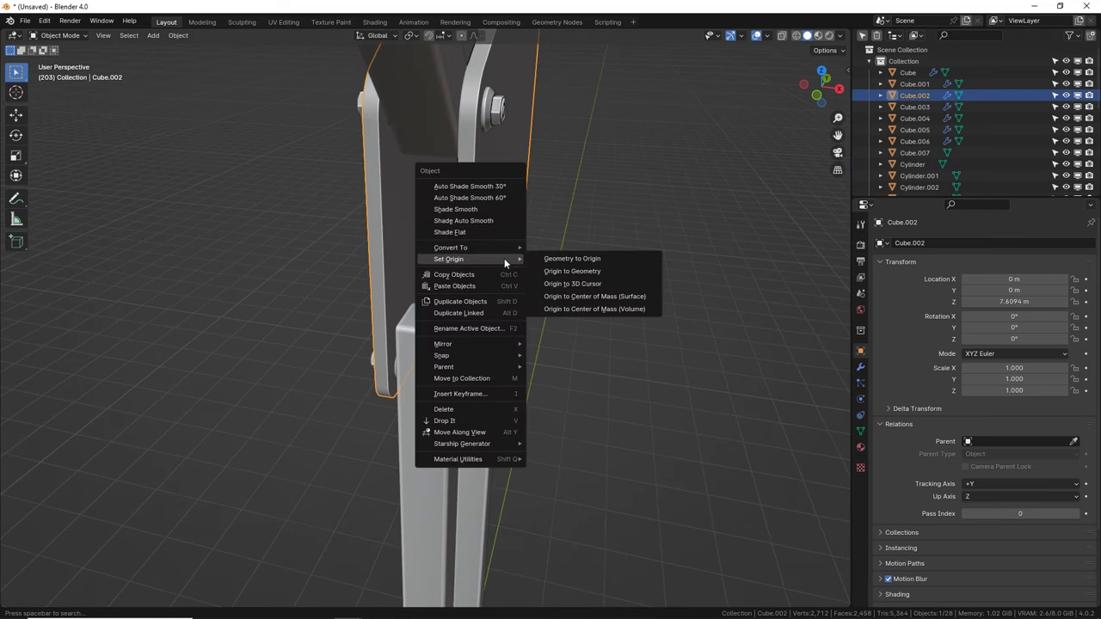
left_click(573, 284)
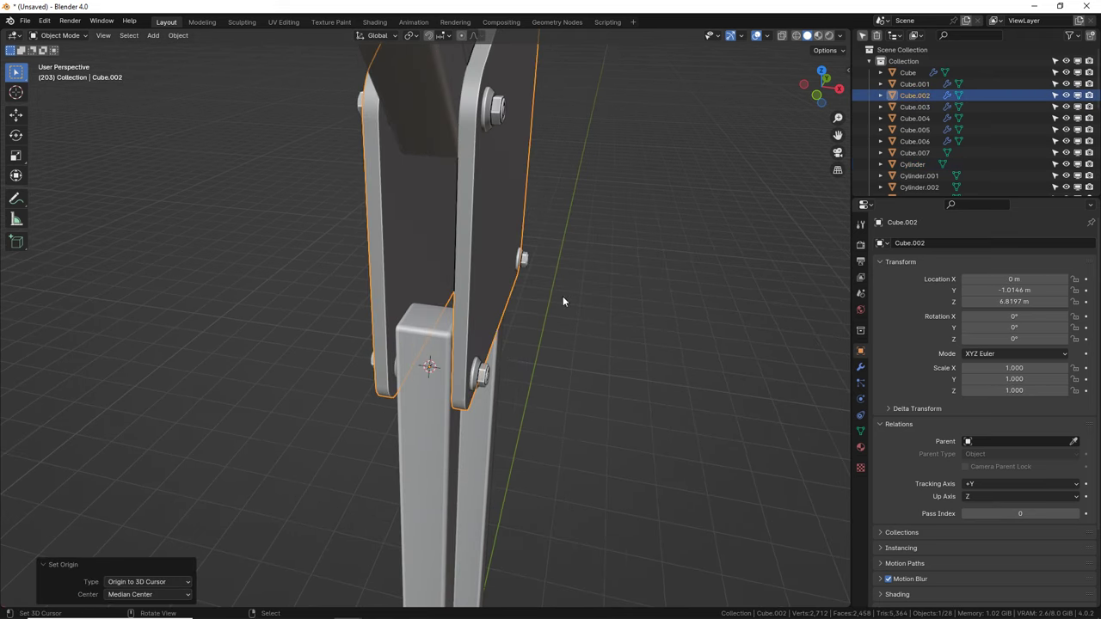
middle_click_drag(524, 220, 384, 340)
scroll(480, 309, "up", 3)
scroll(411, 369, "down", 4)
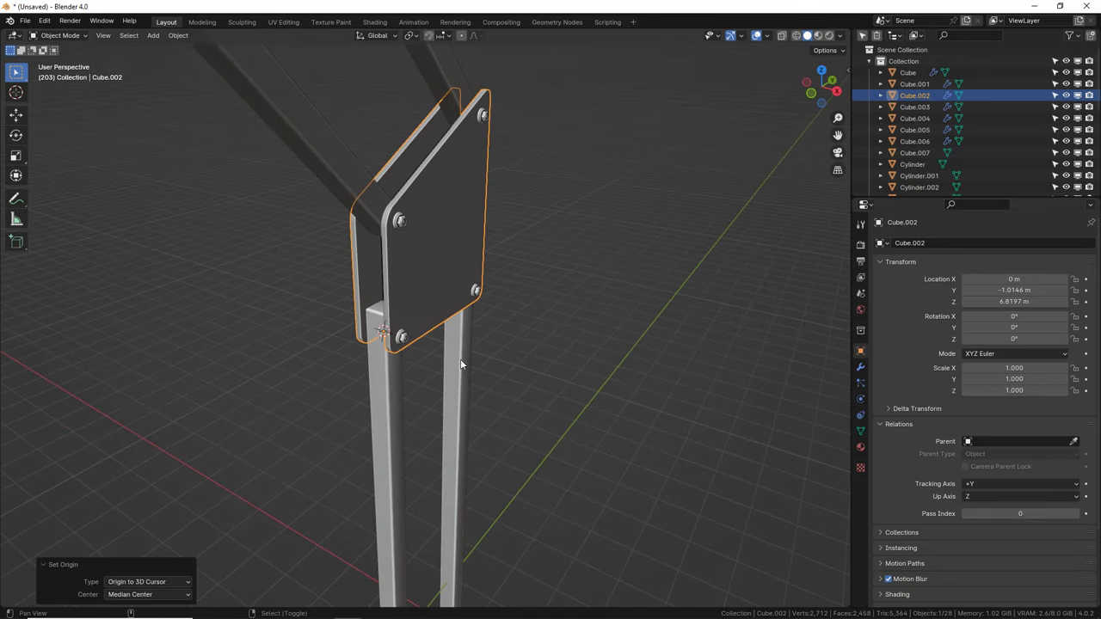
middle_click_drag(460, 358, 424, 325)
Step: Add a sphere empty at the 3D cursor and scale it to 0.586
key("shift+a")
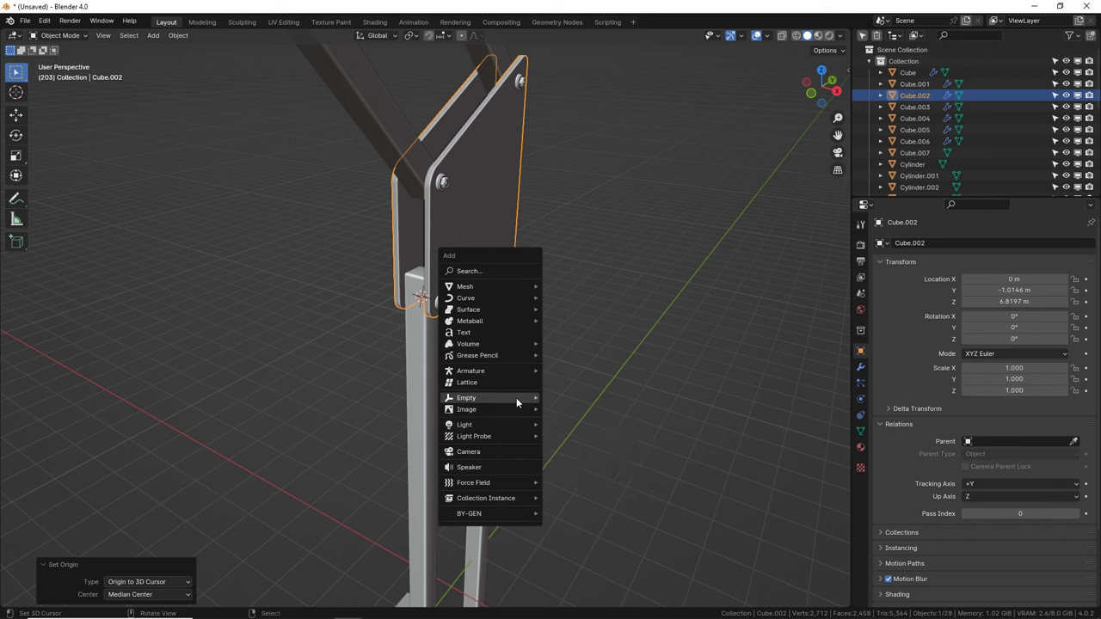
mouse_move(516, 397)
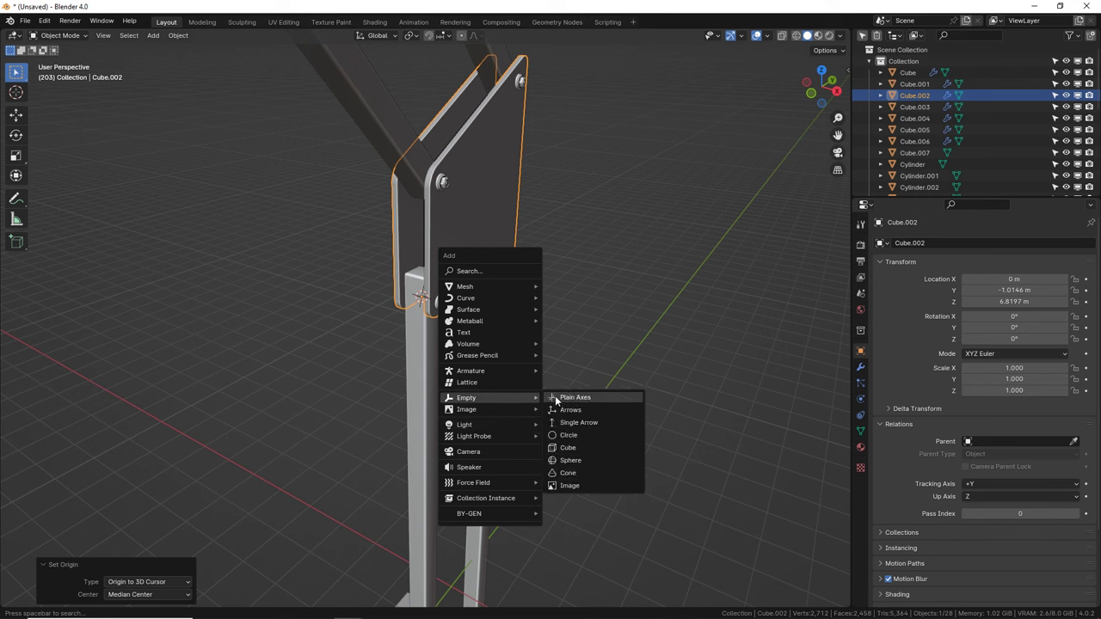
left_click(571, 460)
key("s")
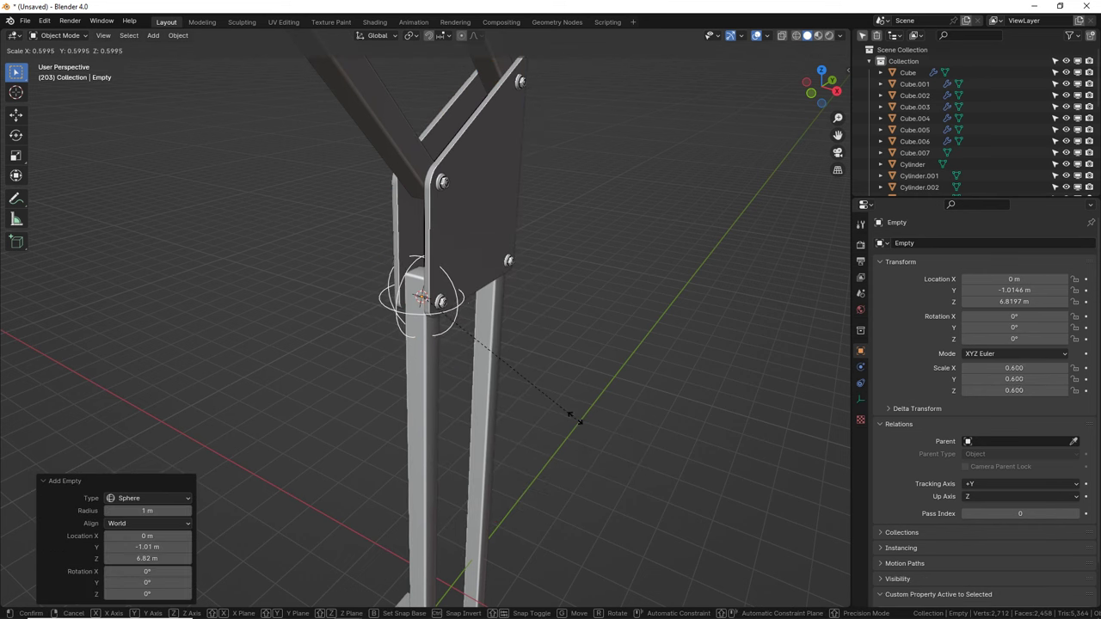
left_click(464, 348)
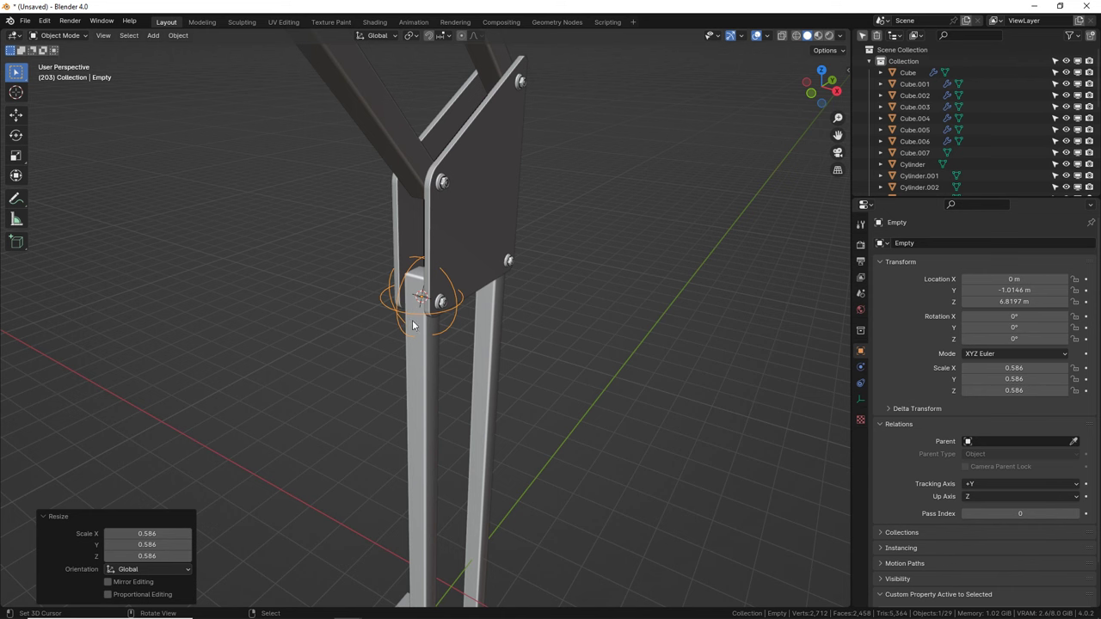
Step: Parent the sphere empty to the left vertical post with the Object option and test-rotate the post
middle_click_drag(414, 363, 409, 353)
left_click(437, 406, "shift")
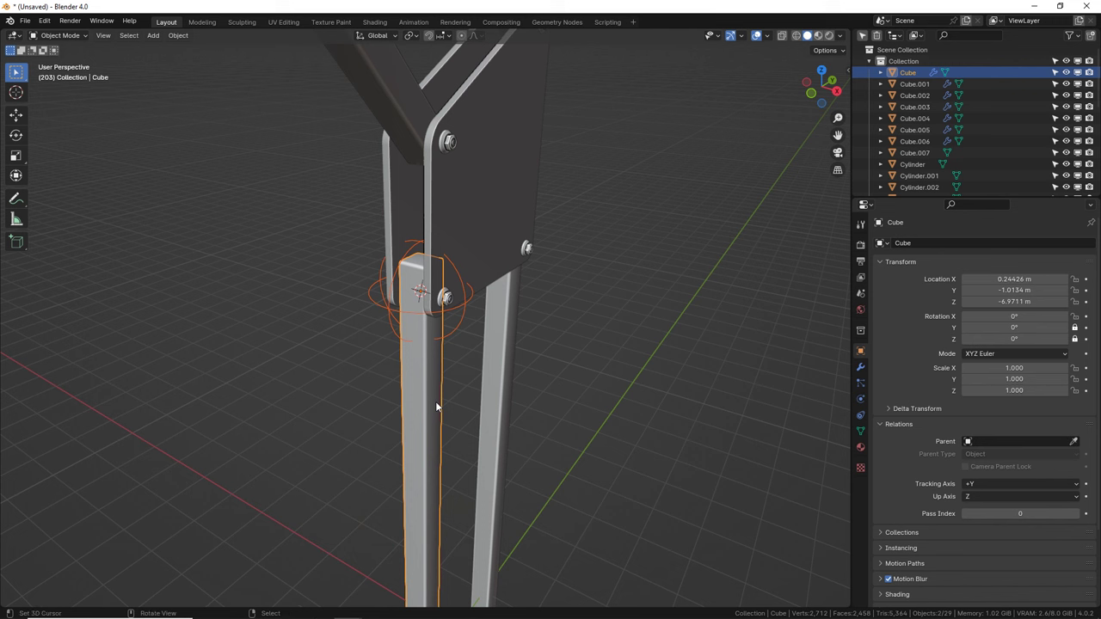
key("ctrl+p")
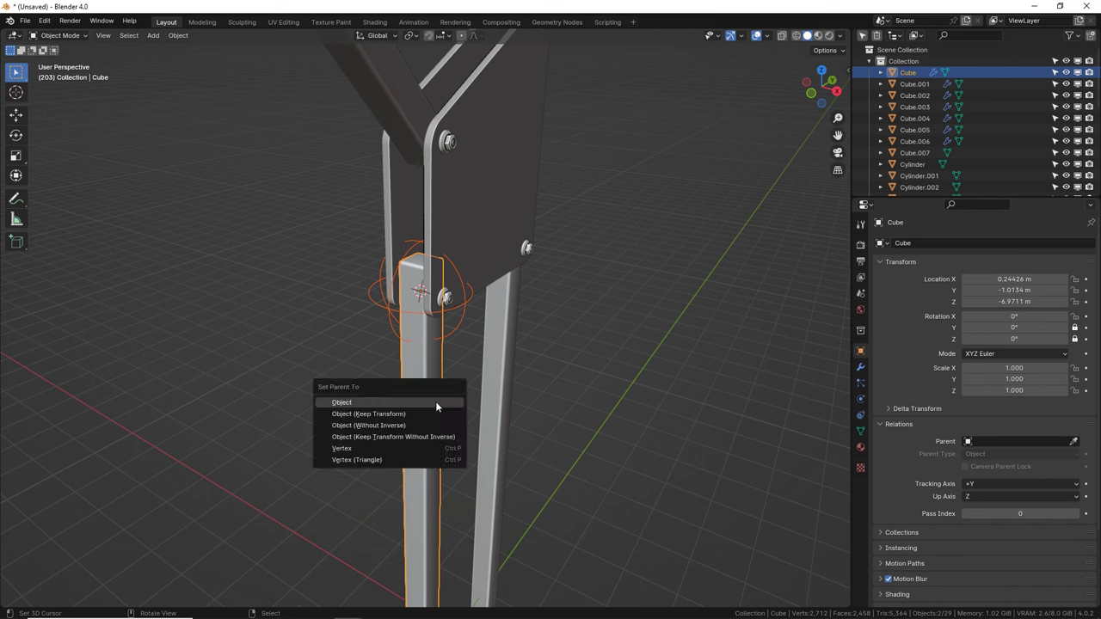
left_click(435, 402)
left_click(431, 361)
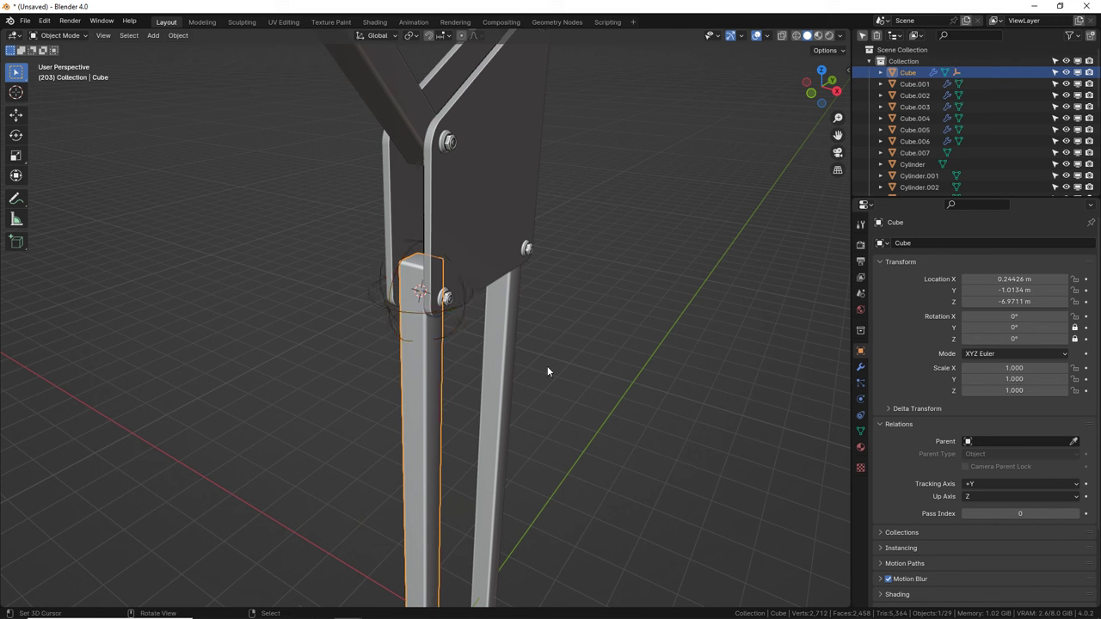
key("r")
key("Escape")
Step: Add a Copy Location constraint to the middle joint plates with the sphere empty as its target
left_click(517, 205)
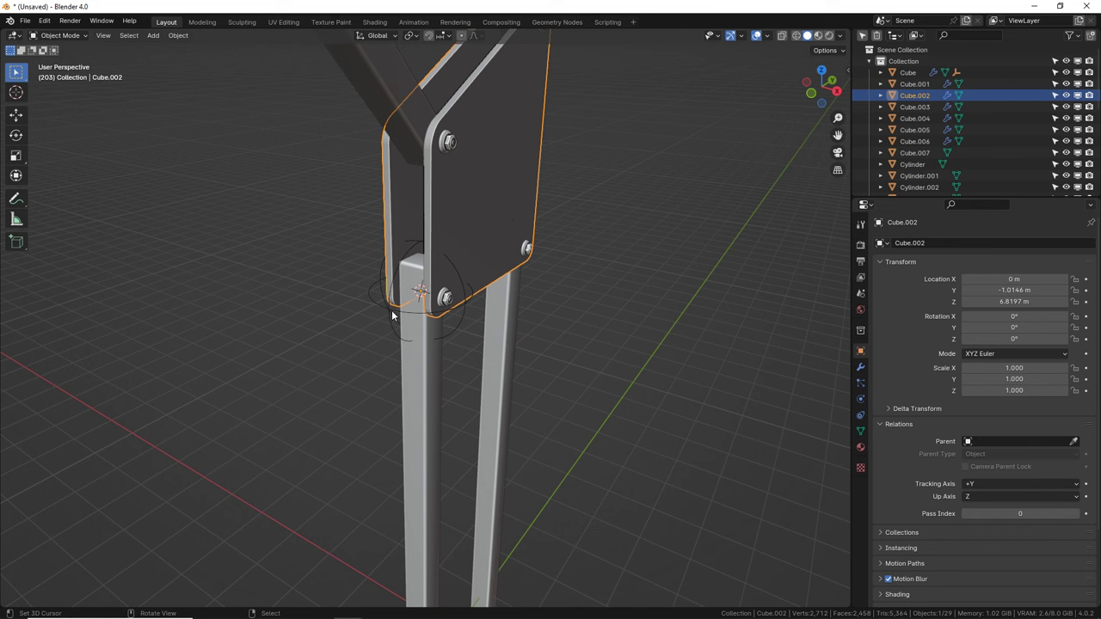
left_click(861, 415)
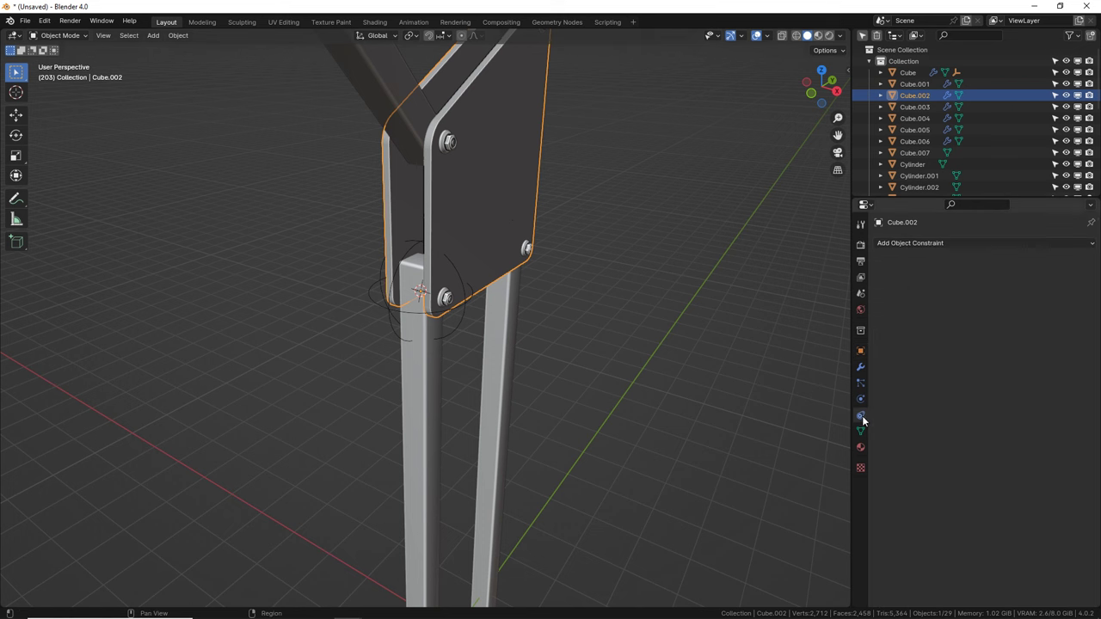
left_click(911, 244)
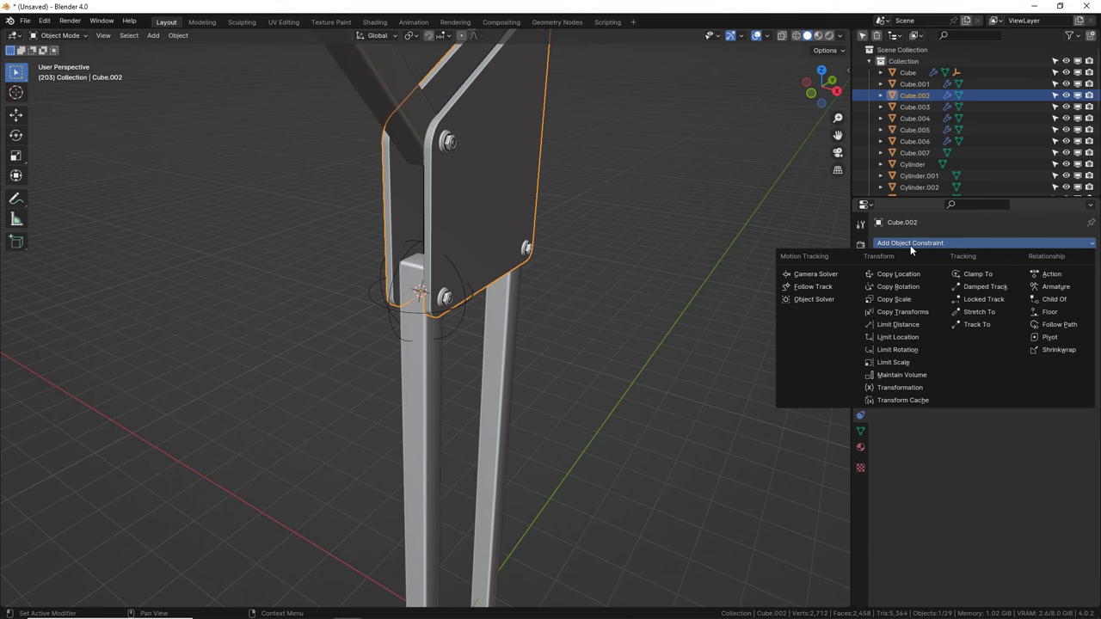
left_click(912, 275)
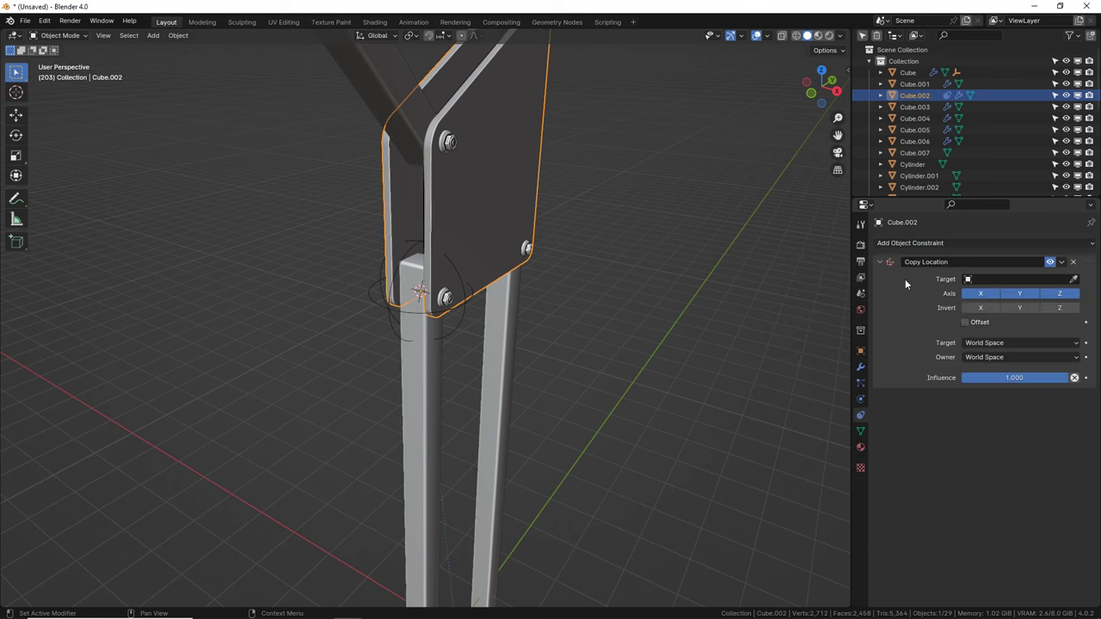
left_click(1074, 279)
left_click(400, 313)
Step: Move the base joint plates about 1.04 m along Y and 0.85 m along Z to meet the lower ends of the posts
left_click(437, 391)
key("KP_3")
scroll(604, 338, "up", 3)
scroll(606, 370, "up", 1)
scroll(592, 284, "down", 5, "shift")
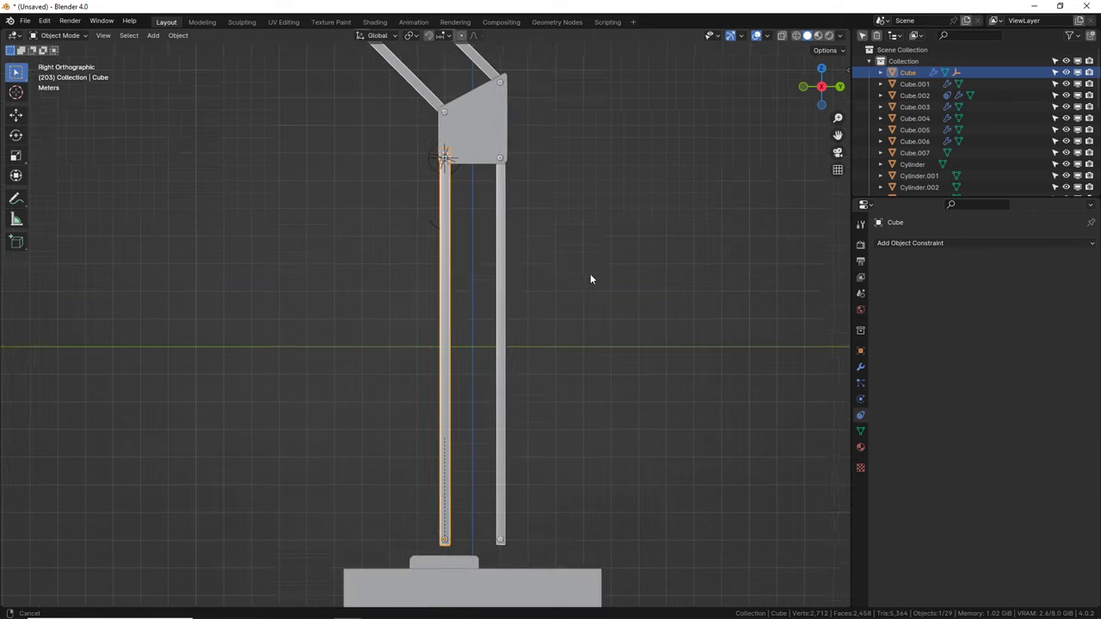
scroll(480, 516, "up", 1, "shift")
left_click(457, 498)
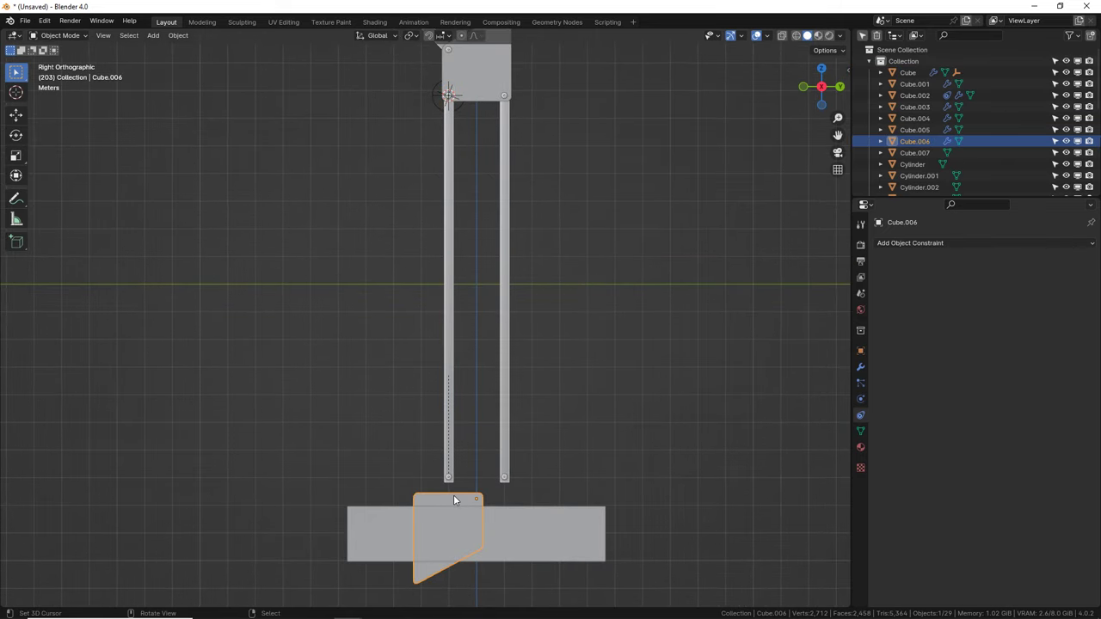
key("g")
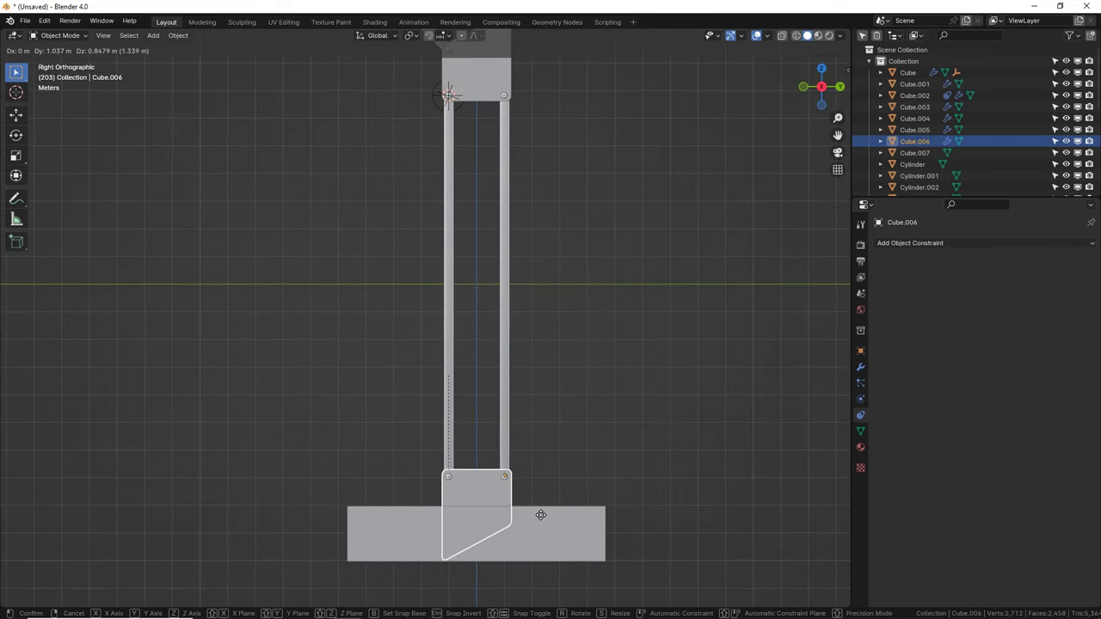
left_click(539, 527)
Step: Test-rotate the left vertical post in the right view to check how the middle joint plates follow, cancelling the rotation
left_click(450, 378)
scroll(603, 370, "up", 3, "shift")
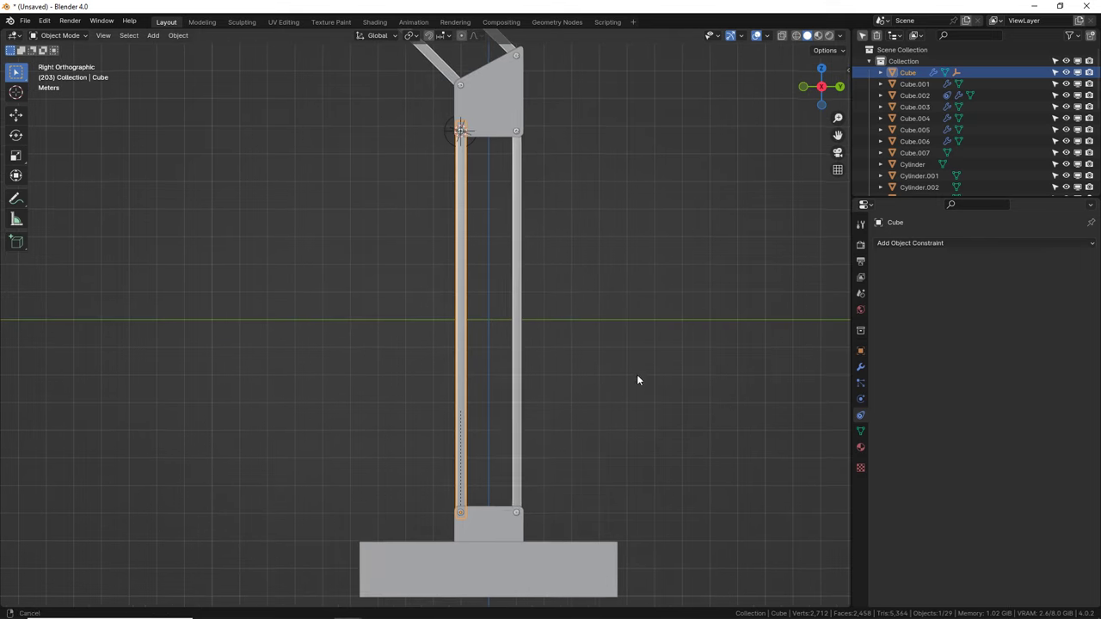
key("r")
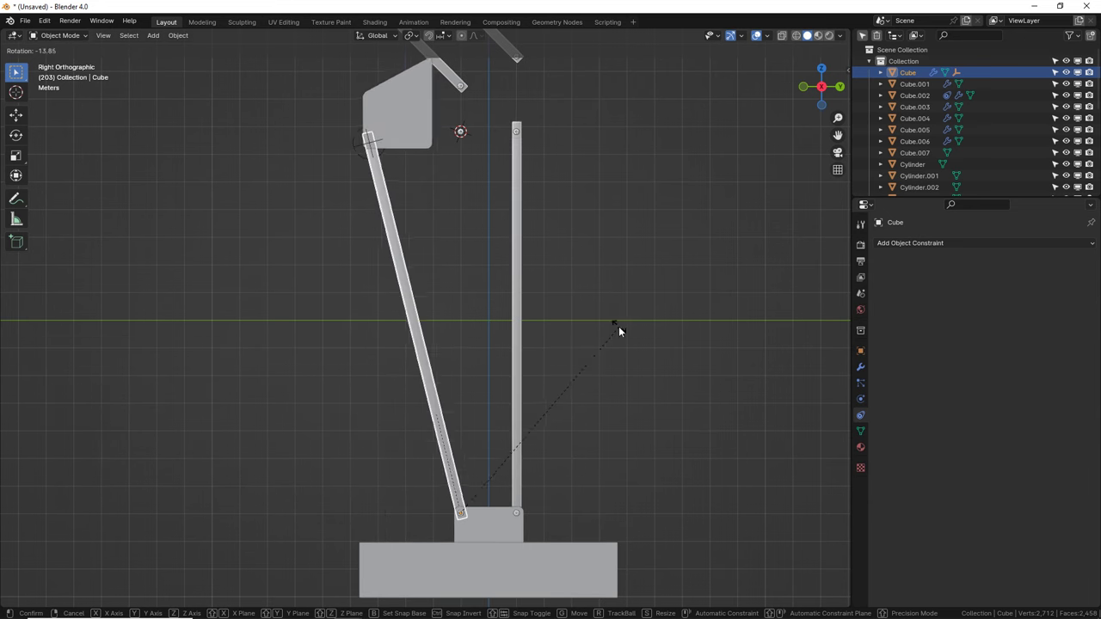
key("Escape")
left_click(551, 310)
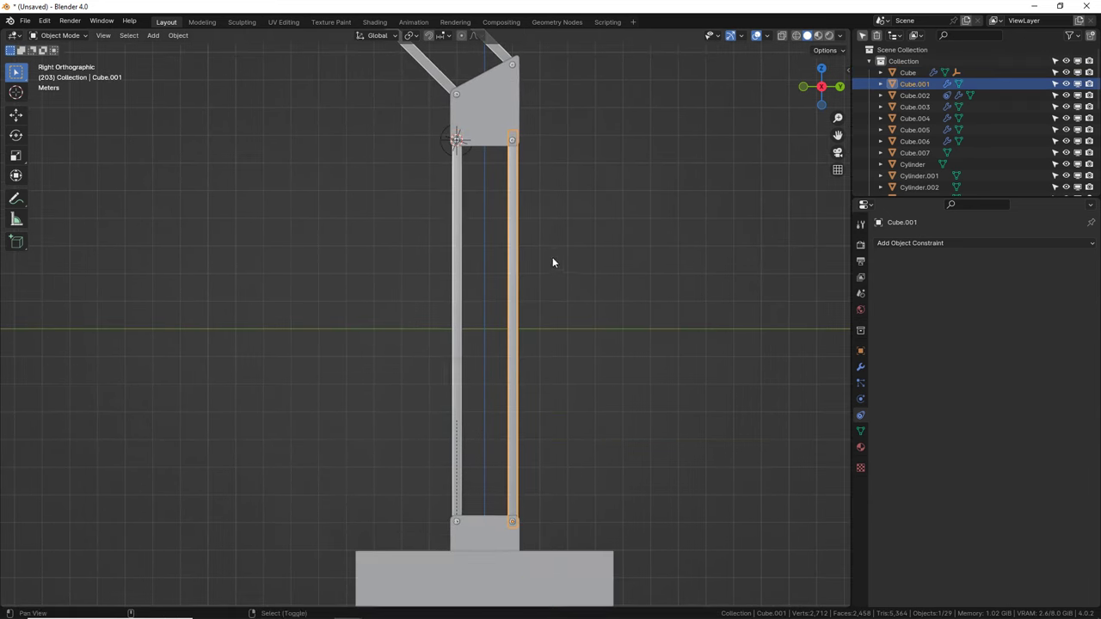
left_click(456, 287)
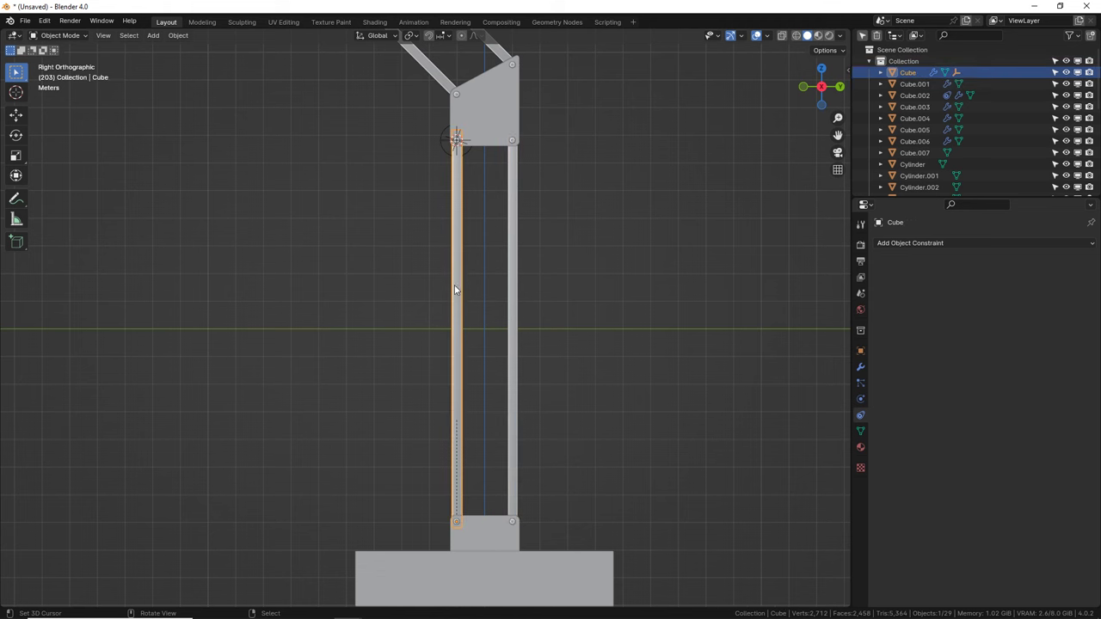
scroll(482, 318, "up", 4, "shift")
left_click(446, 210)
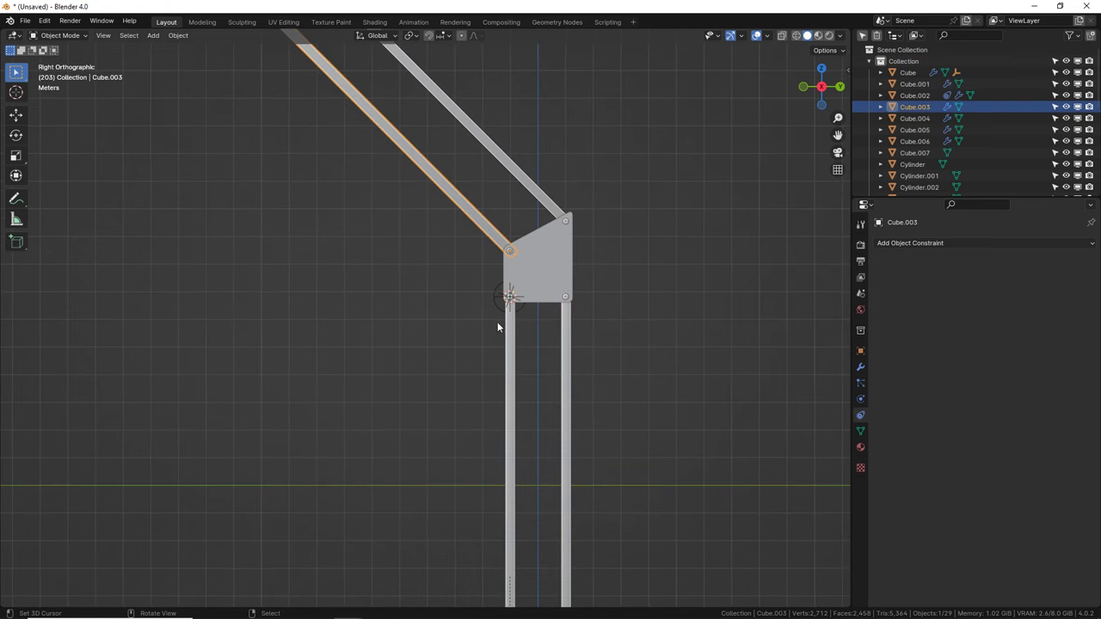
left_click(506, 357)
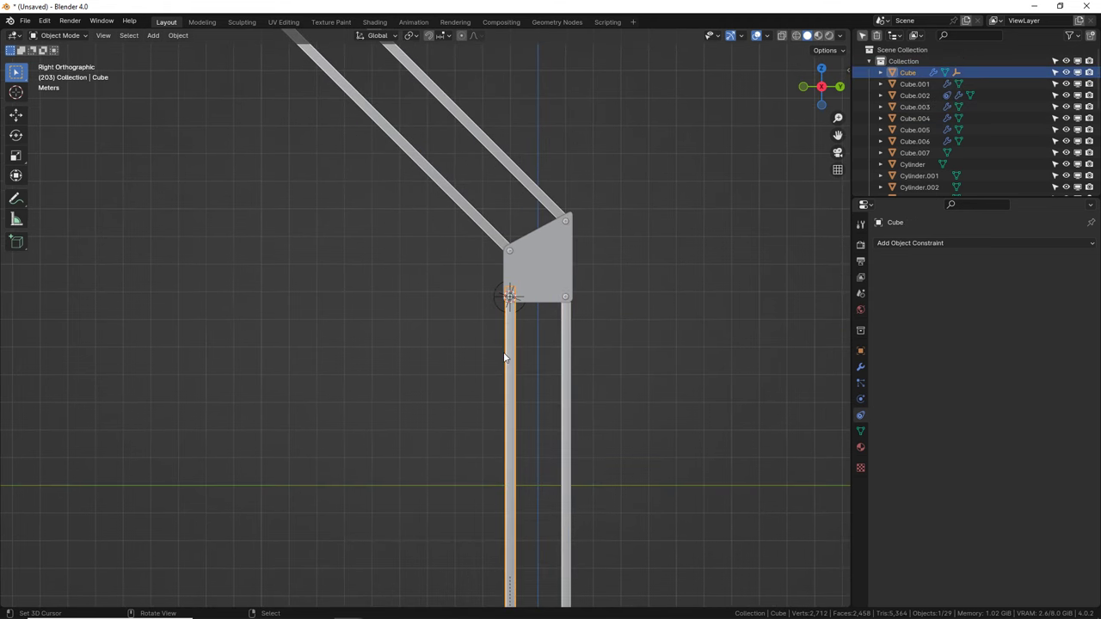
left_click(465, 222)
left_click(512, 328)
left_click(557, 215)
Step: Add a Copy Rotation constraint to the right vertical post with the left vertical post as its target
left_click(565, 347)
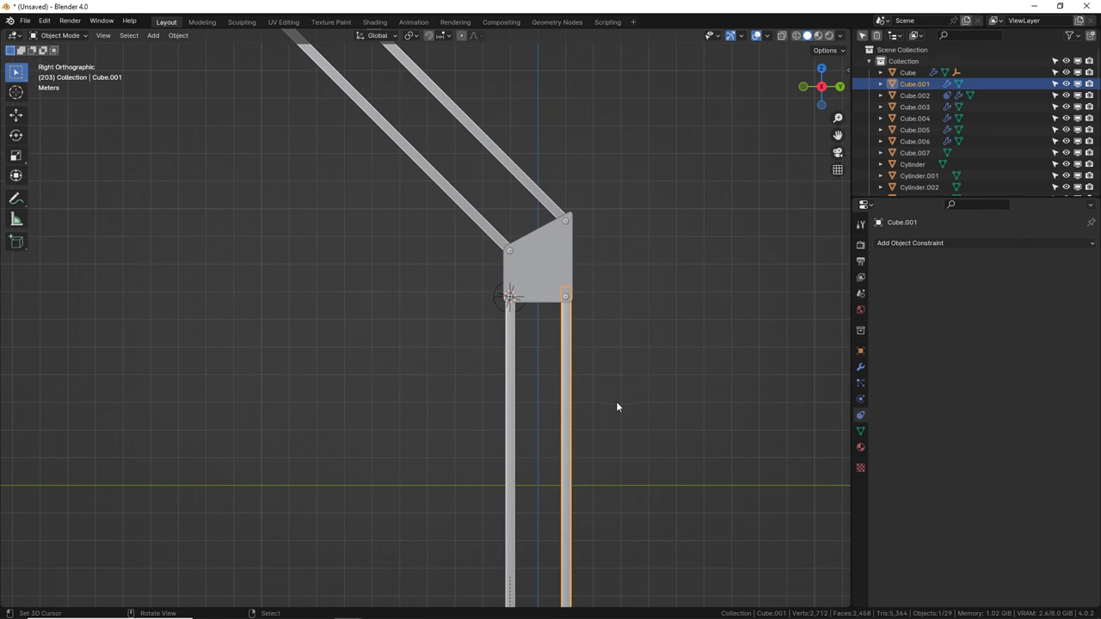
middle_click_drag(616, 407, 597, 255, "shift")
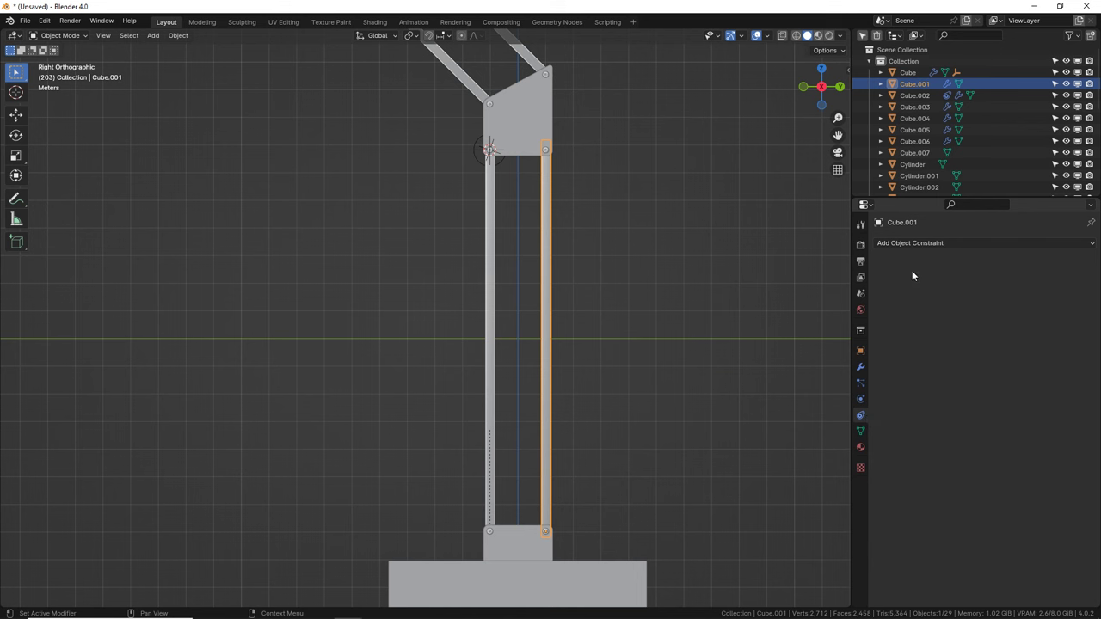
left_click(916, 245)
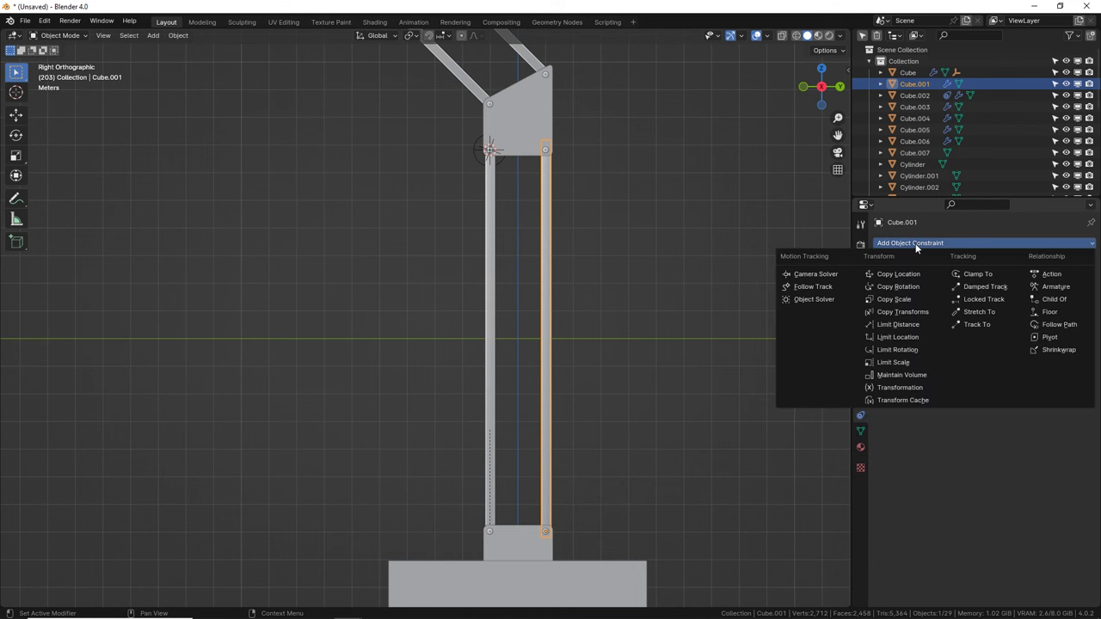
left_click(902, 287)
left_click(1073, 278)
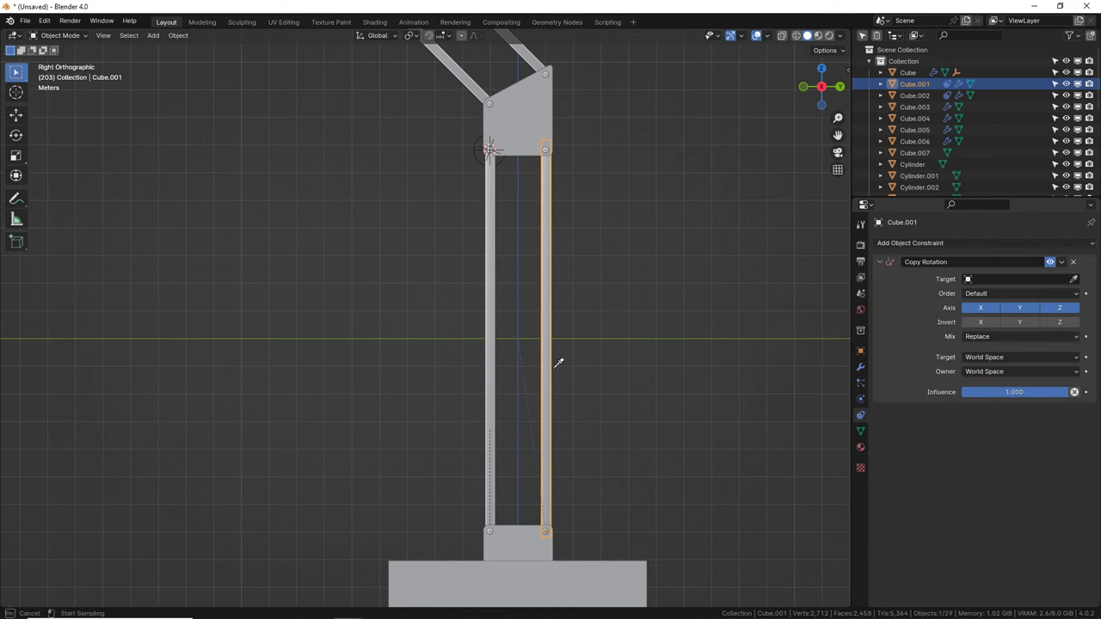
left_click(499, 365)
Step: Test-rotate the left vertical post to check that the right post follows it, cancelling the rotation
left_click(528, 362)
key("r")
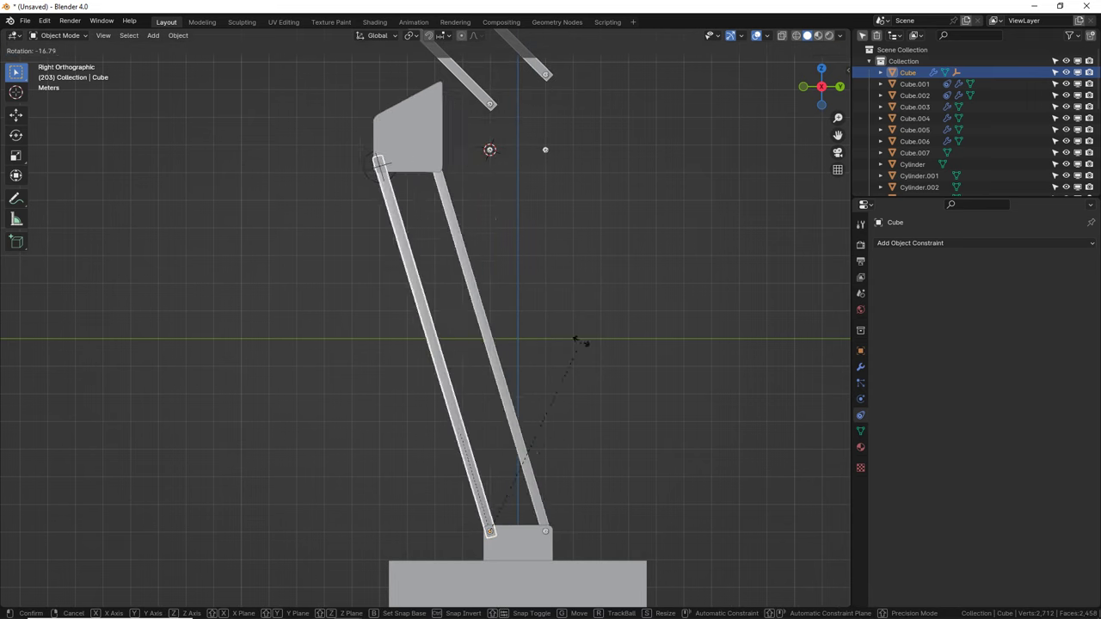
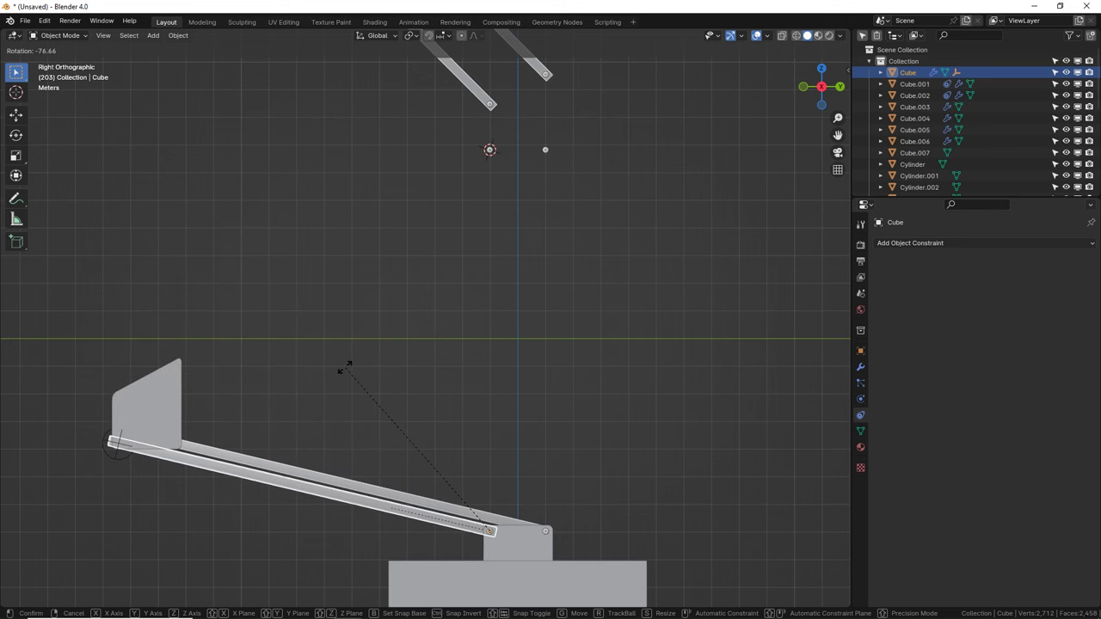
key("Escape")
left_click(918, 246)
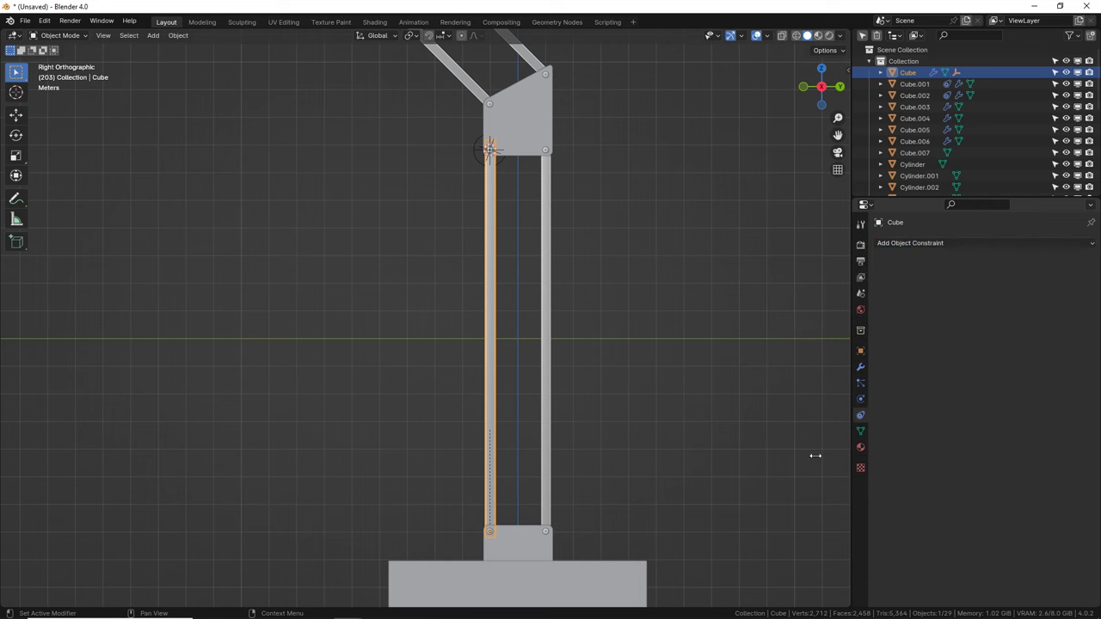
Step: Parent both diagonal arm bars to the middle joint plates with the Object option
scroll(518, 239, "up", 2, "shift")
scroll(516, 200, "up", 1)
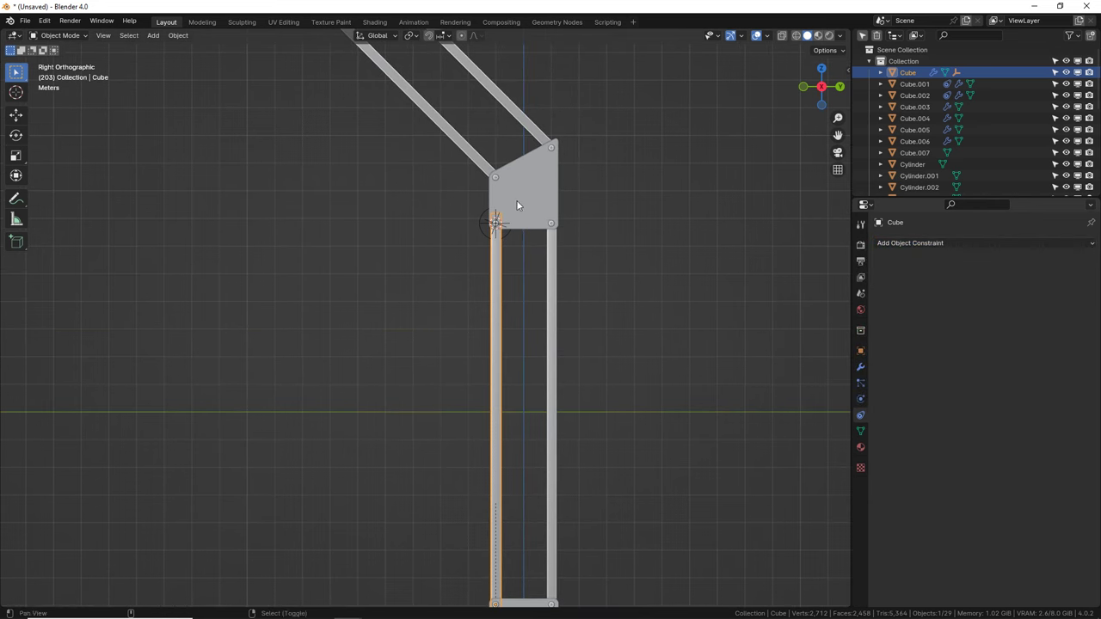
scroll(532, 308, "up", 4, "shift")
left_click(500, 306)
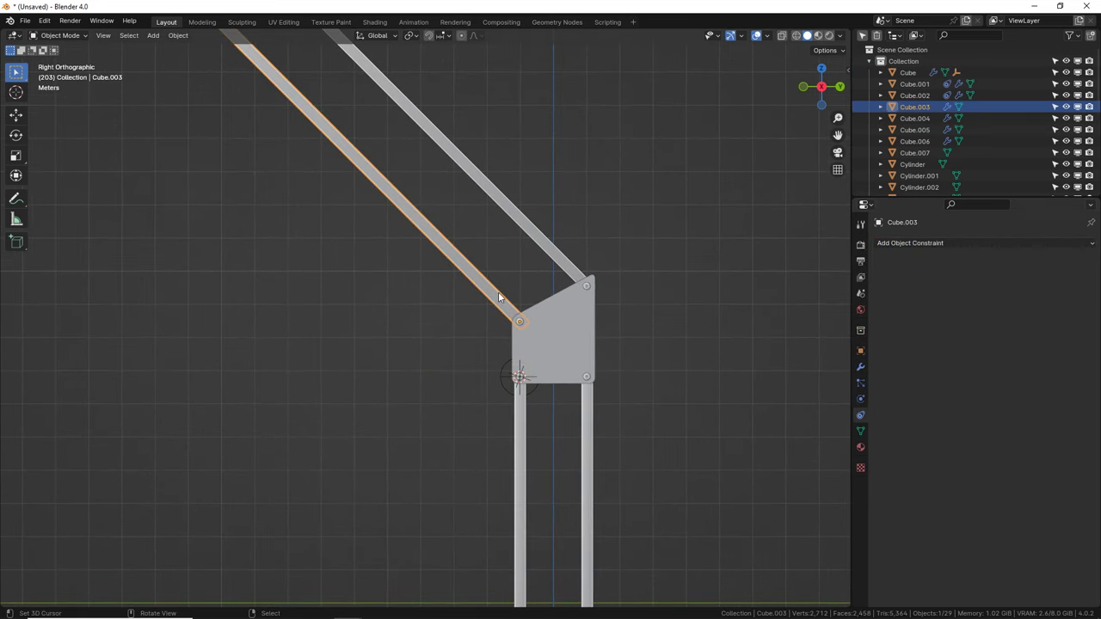
left_click(541, 236, "shift")
left_click(542, 364, "shift")
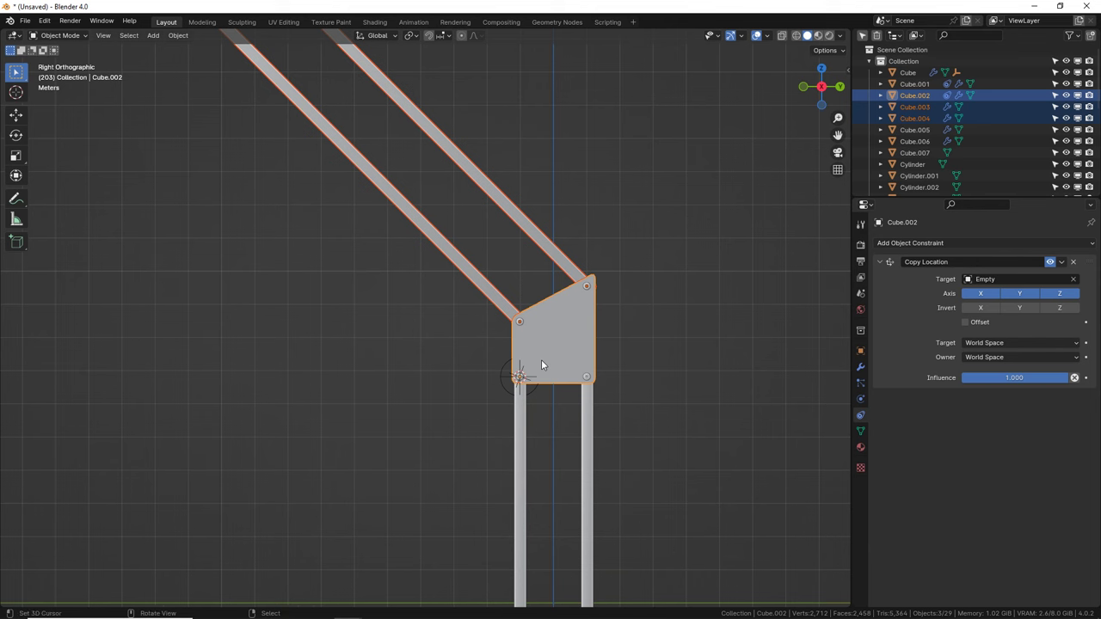
key("ctrl+p")
left_click(541, 360)
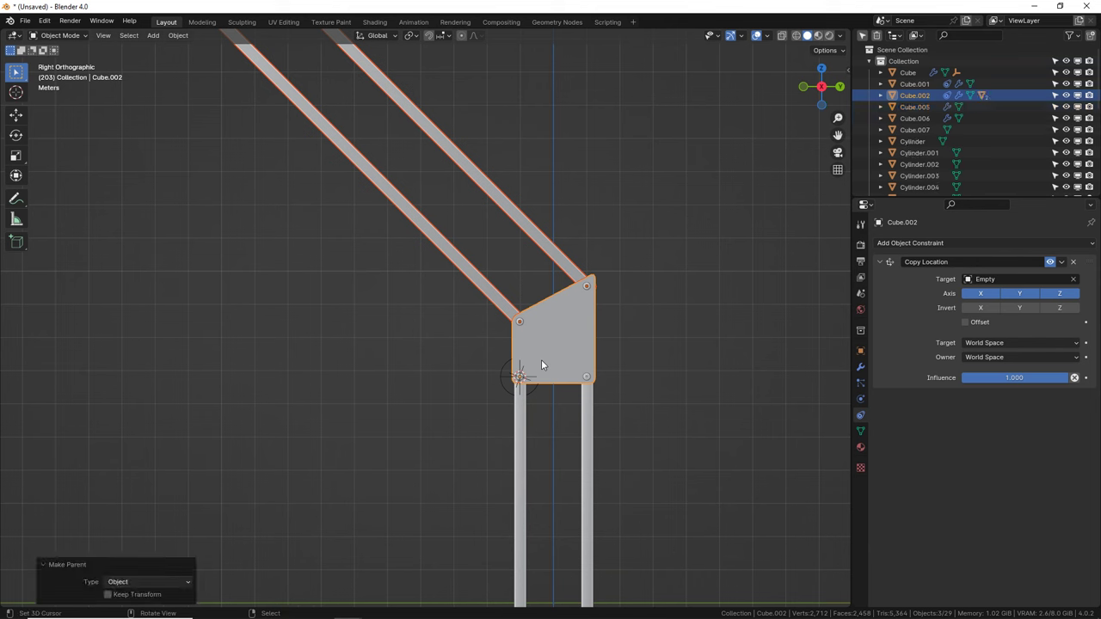
Step: Test-rotate the left vertical post to check that the parented diagonal bars follow, cancelling the rotation
left_click(502, 292)
left_click(496, 286)
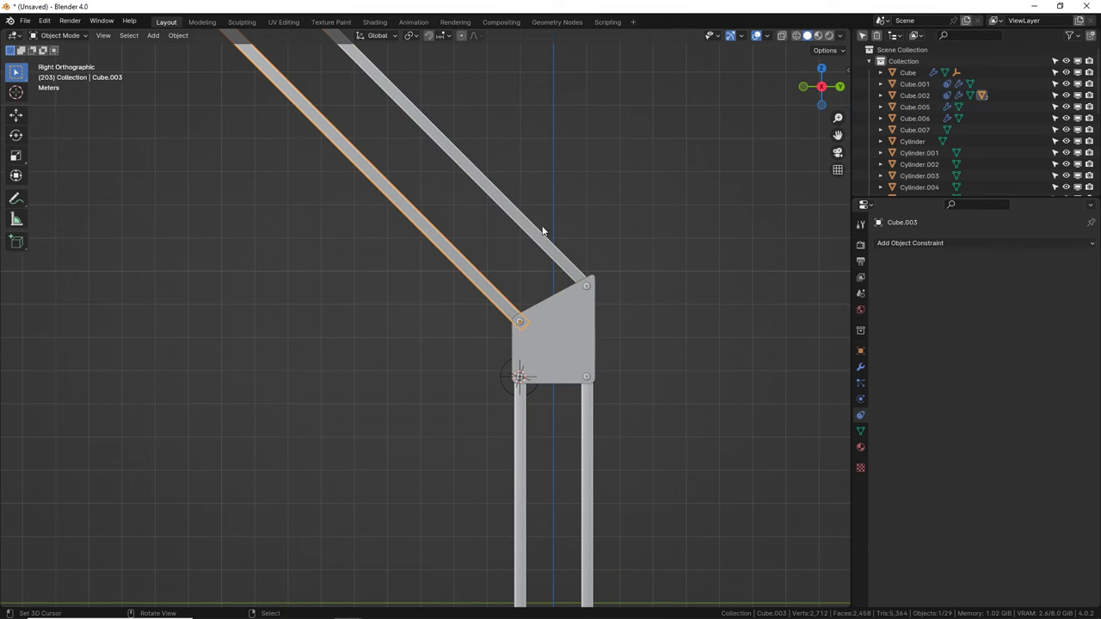
left_click(520, 431)
key("r")
key("Escape")
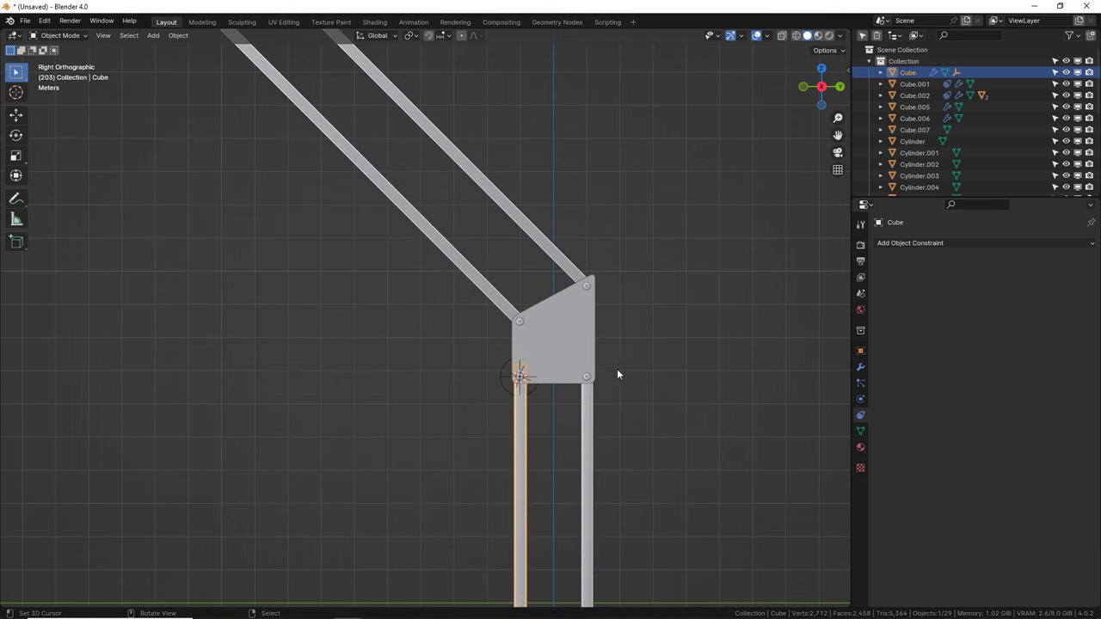
Step: Select all the middle joint's bolts, Cylinder through Cylinder.007
left_click(517, 323)
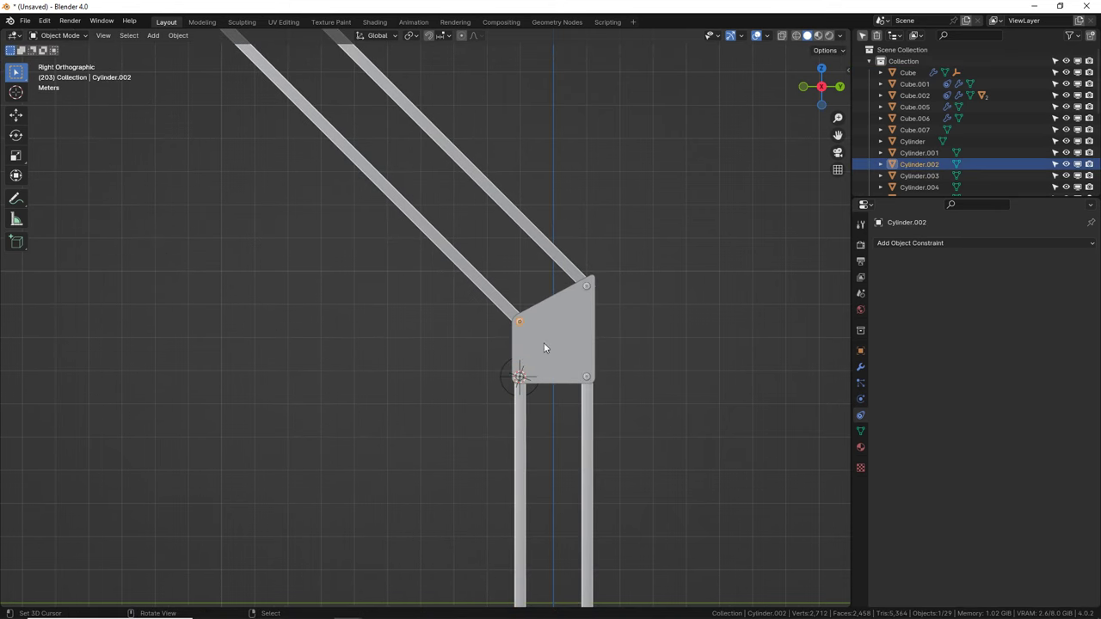
left_click(520, 376)
middle_click_drag(544, 346, 602, 327)
left_click_drag(922, 199, 923, 310)
left_click(922, 221, "shift")
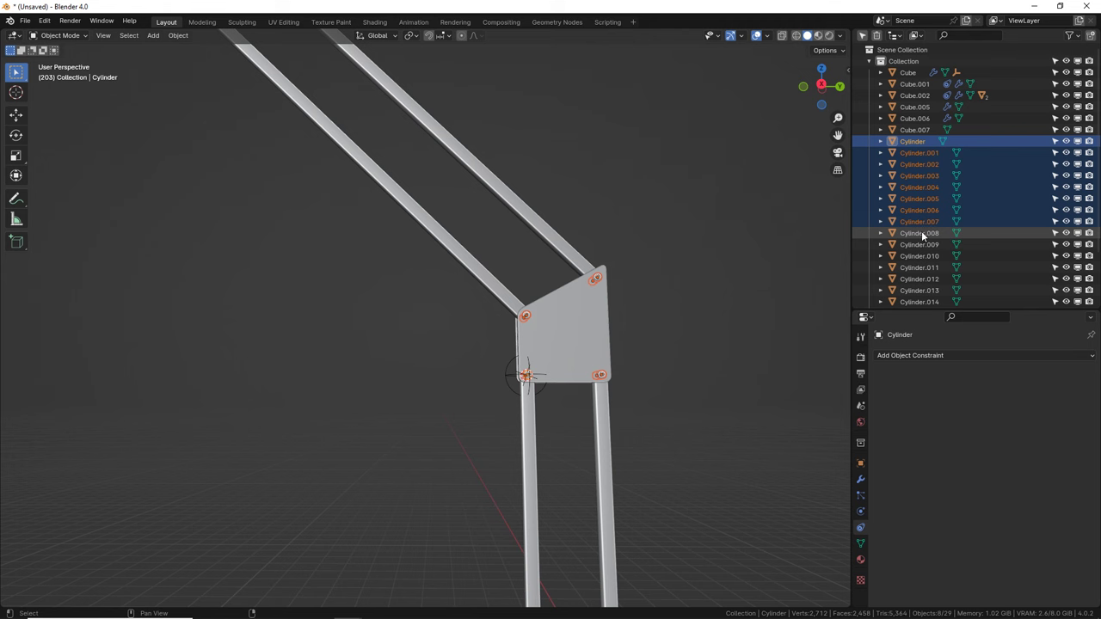
left_click(921, 231, "shift")
scroll(619, 322, "down", 5)
middle_click_drag(609, 332, 616, 361)
key("g")
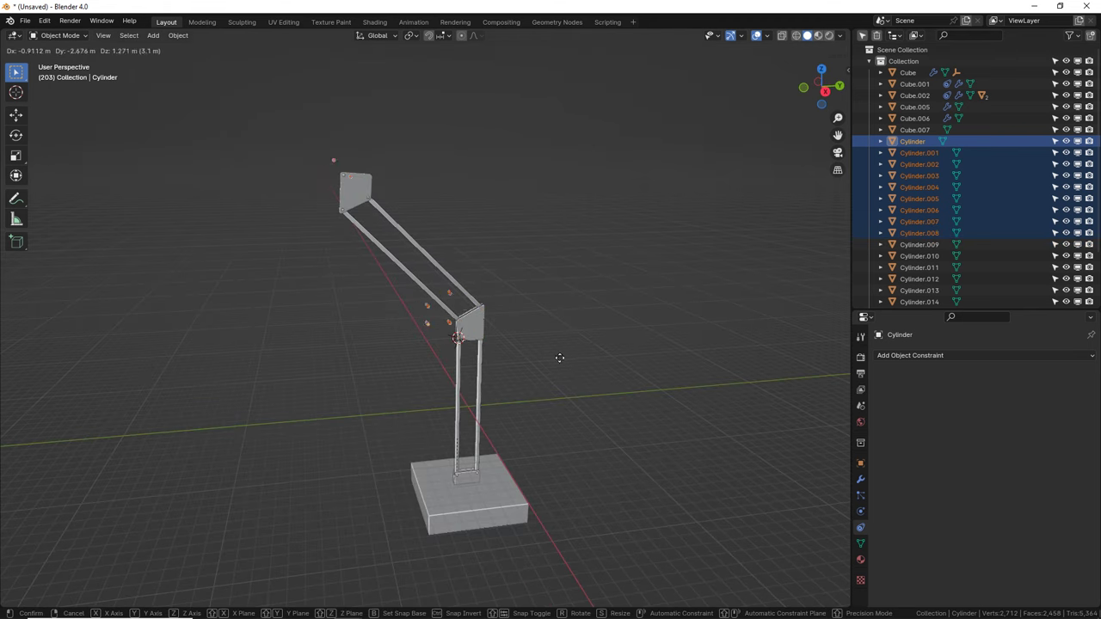
key("Escape")
key("ctrl+z")
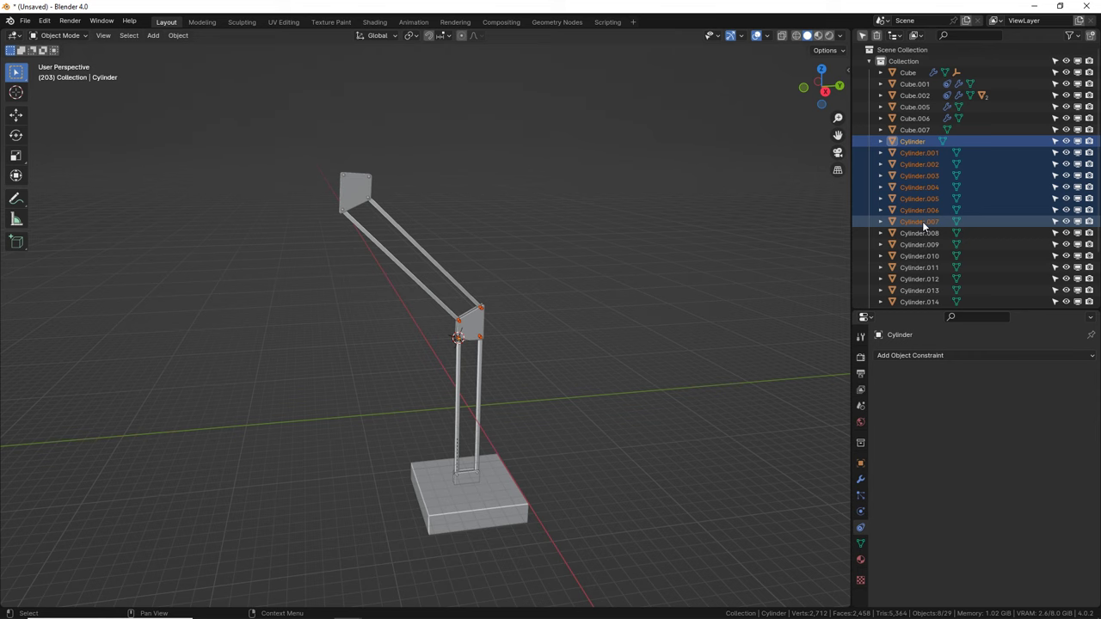
Step: Parent the selected bolts to the middle joint plates with the Object option
scroll(525, 335, "up", 8)
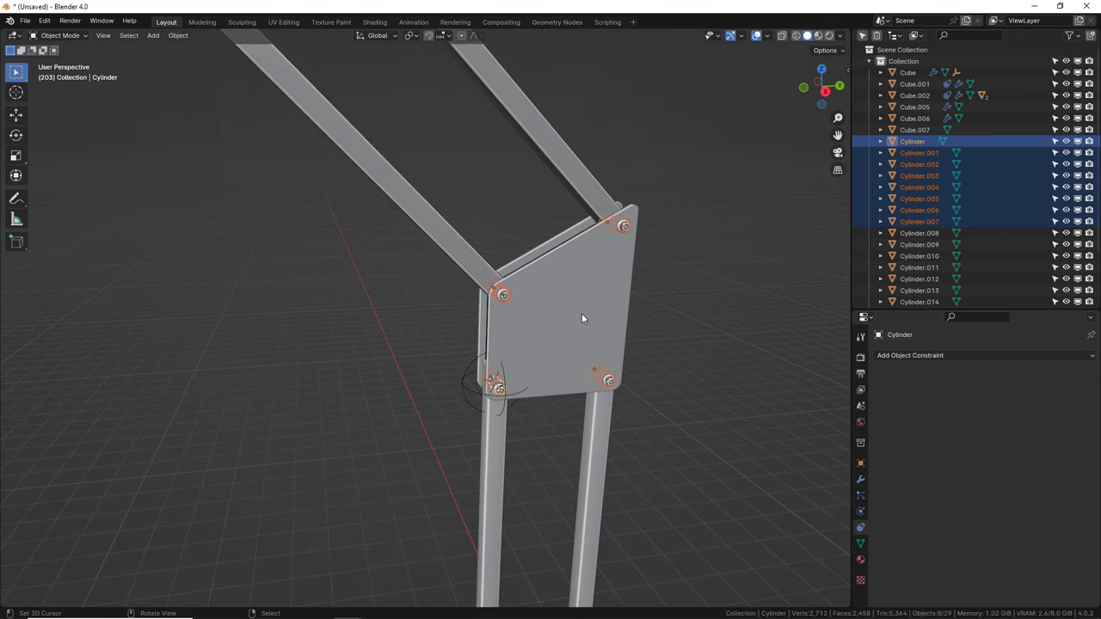
left_click(582, 319, "shift")
key("ctrl+p")
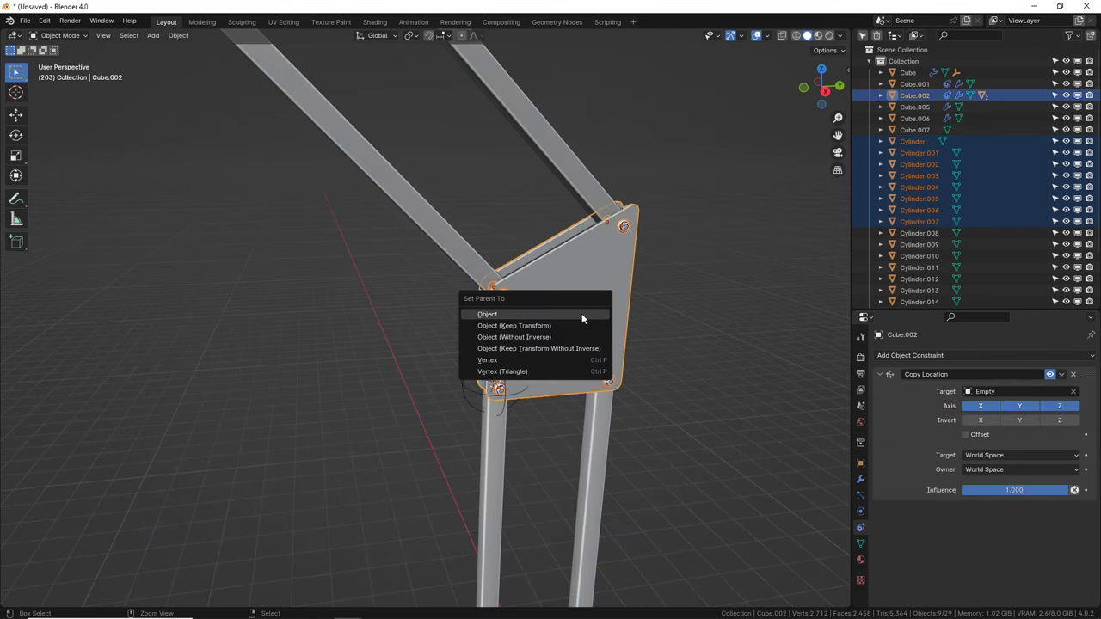
left_click(582, 315)
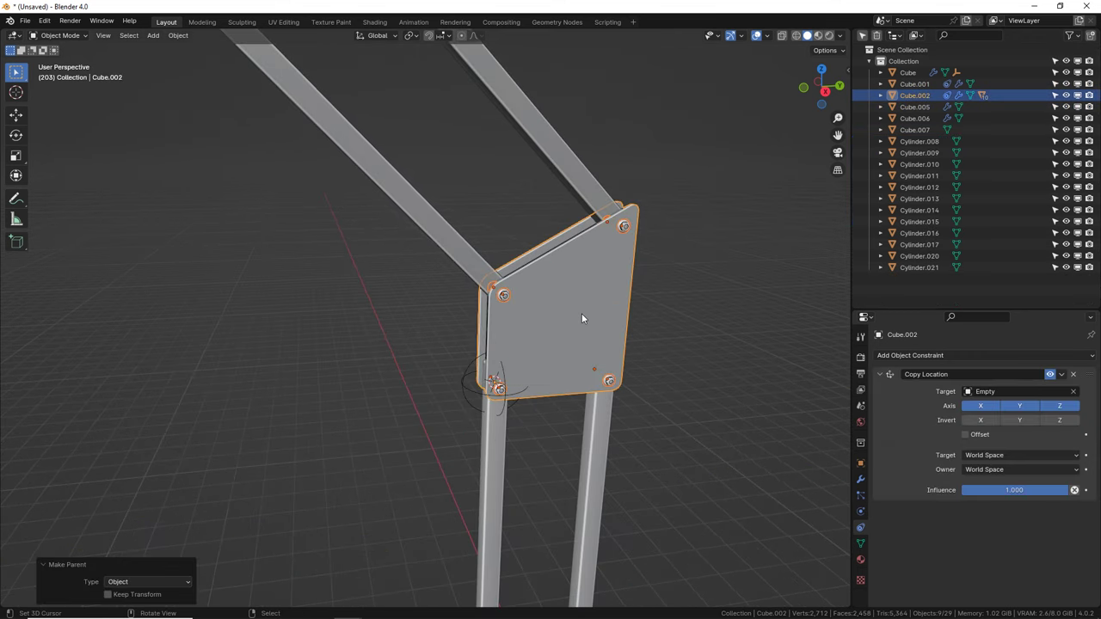
Step: Test-rotate the left vertical post to check that the plates, bolts and upper bars move together, cancelling the rotation
left_click(492, 442)
scroll(574, 429, "down", 4)
key("r")
right_click(504, 385)
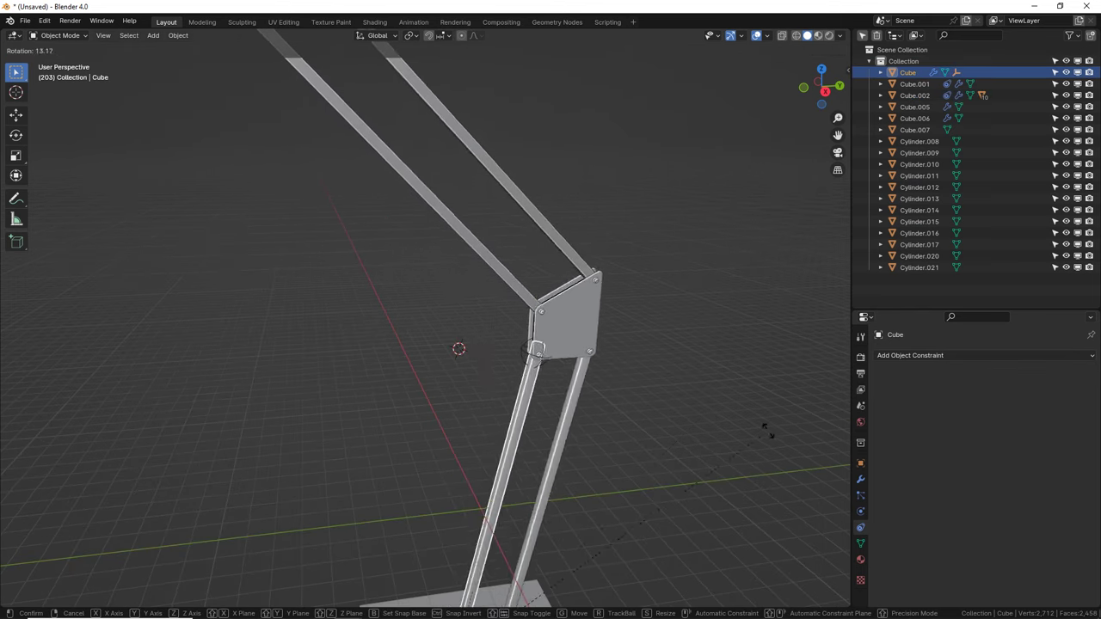
Step: Make the right vertical post, Cube.001, unselectable in the viewport and test it by trying to select the post
left_click(538, 364)
scroll(649, 430, "down", 3)
scroll(602, 413, "up", 3)
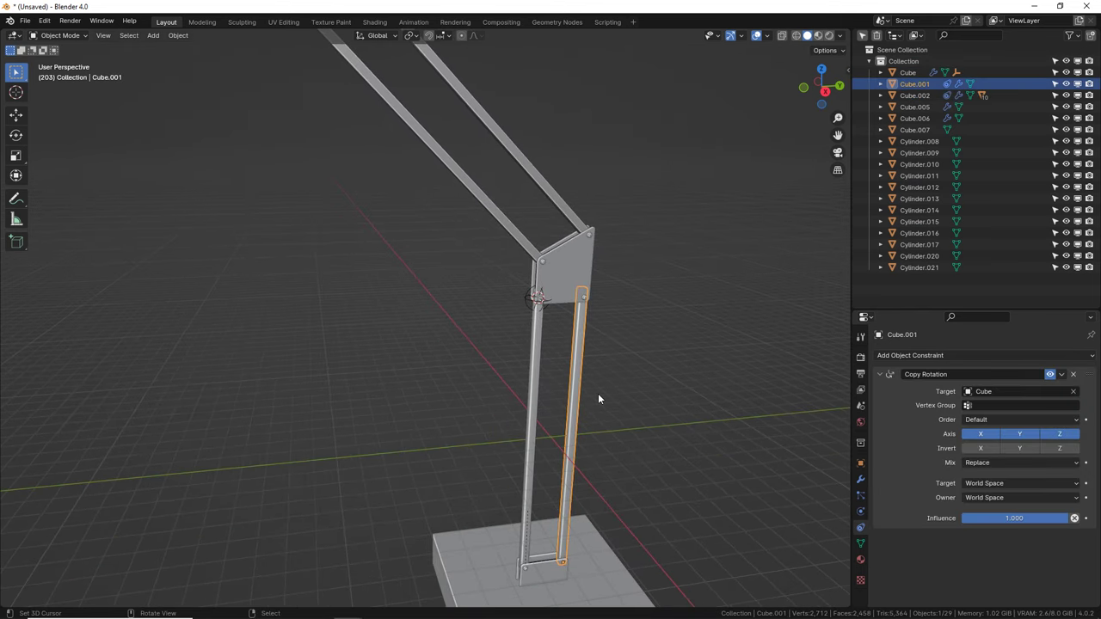
left_click(1056, 83)
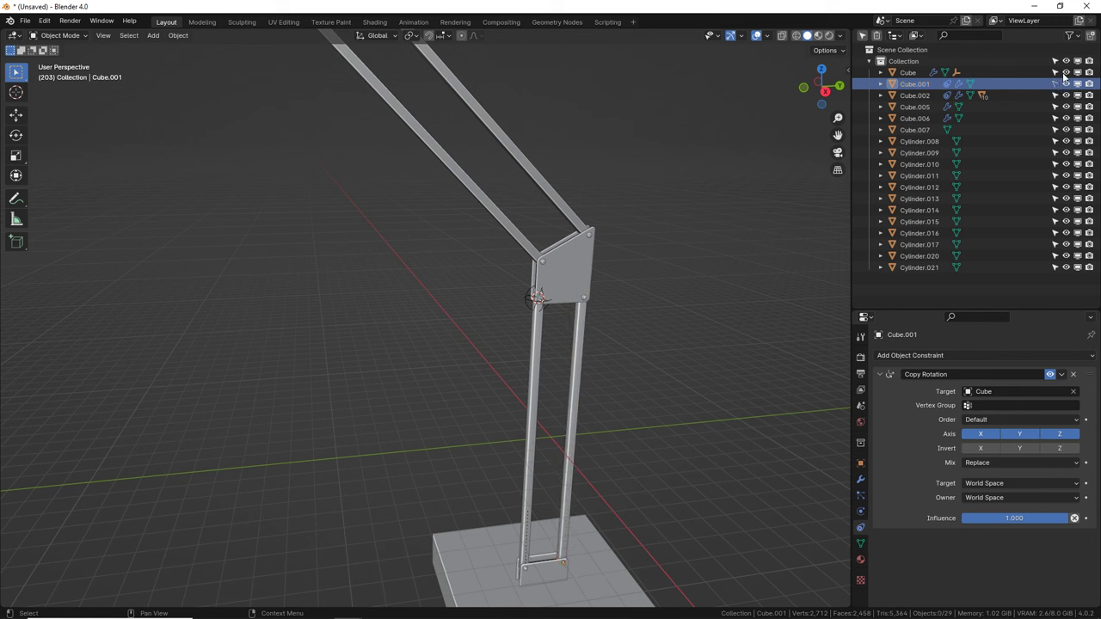
left_click(1072, 36)
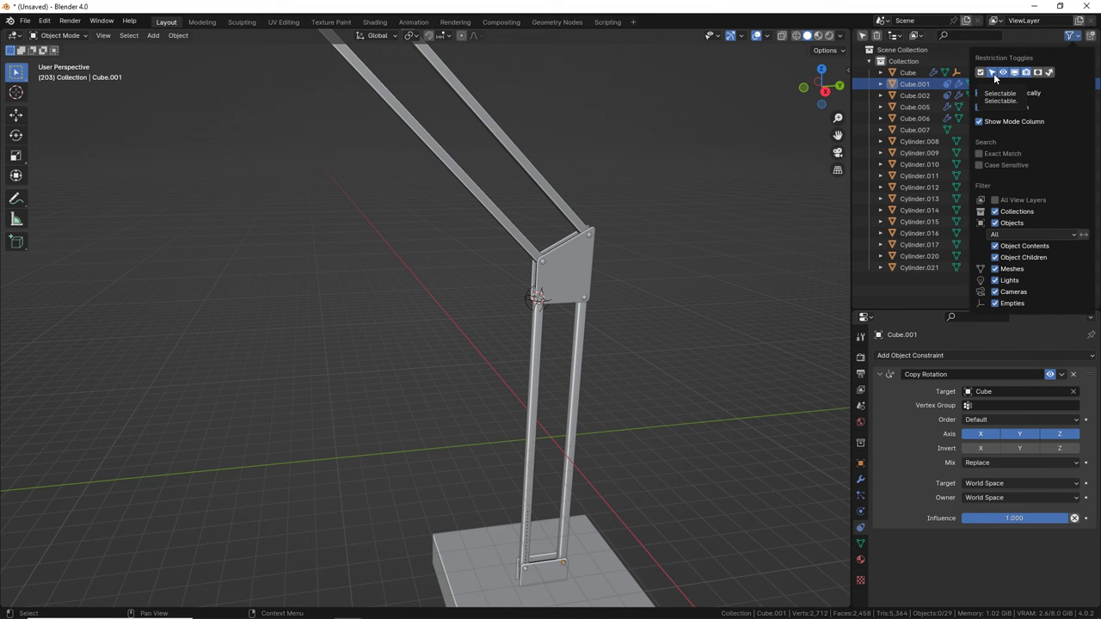
left_click(576, 260)
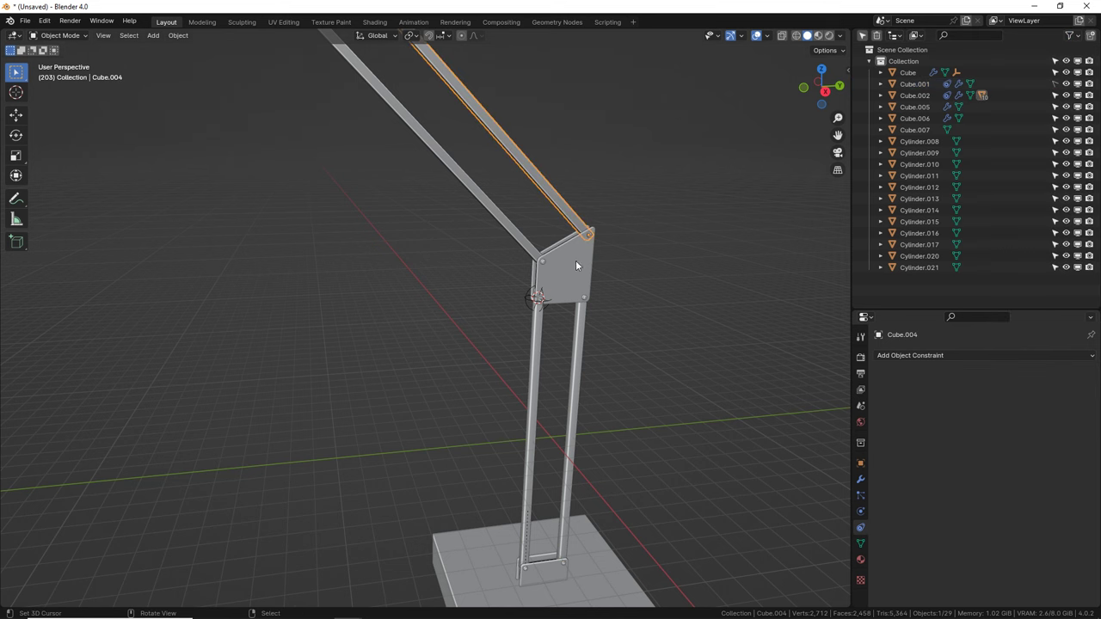
left_click(569, 351)
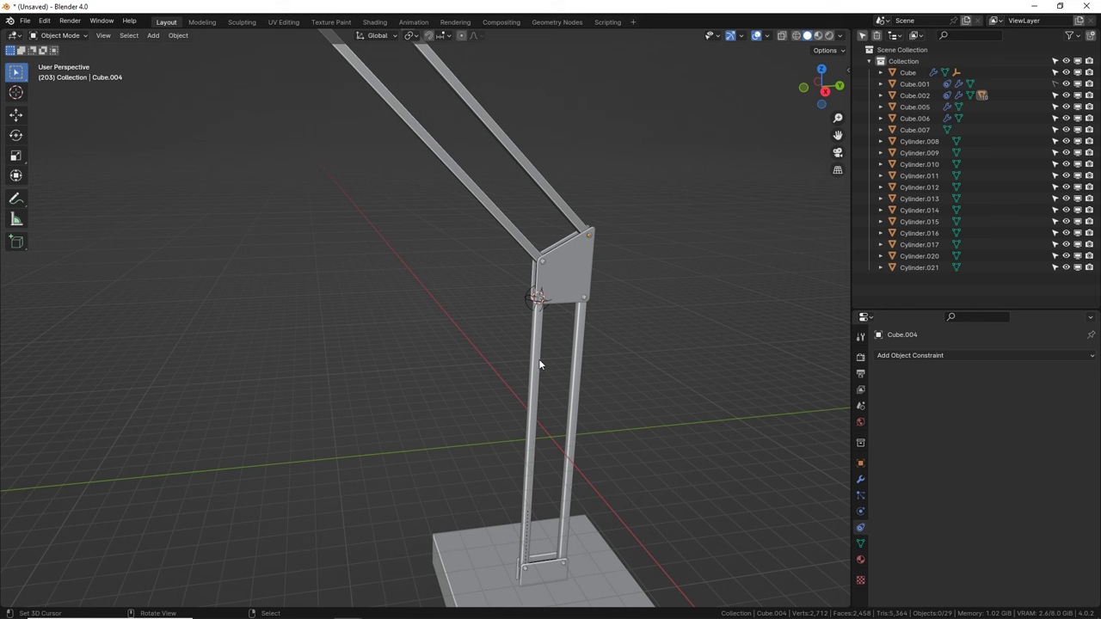
Step: Add a Copy Rotation constraint to the right upper bar, Cube.004, with the left upper bar, Cube.003, as its target
left_click(917, 84)
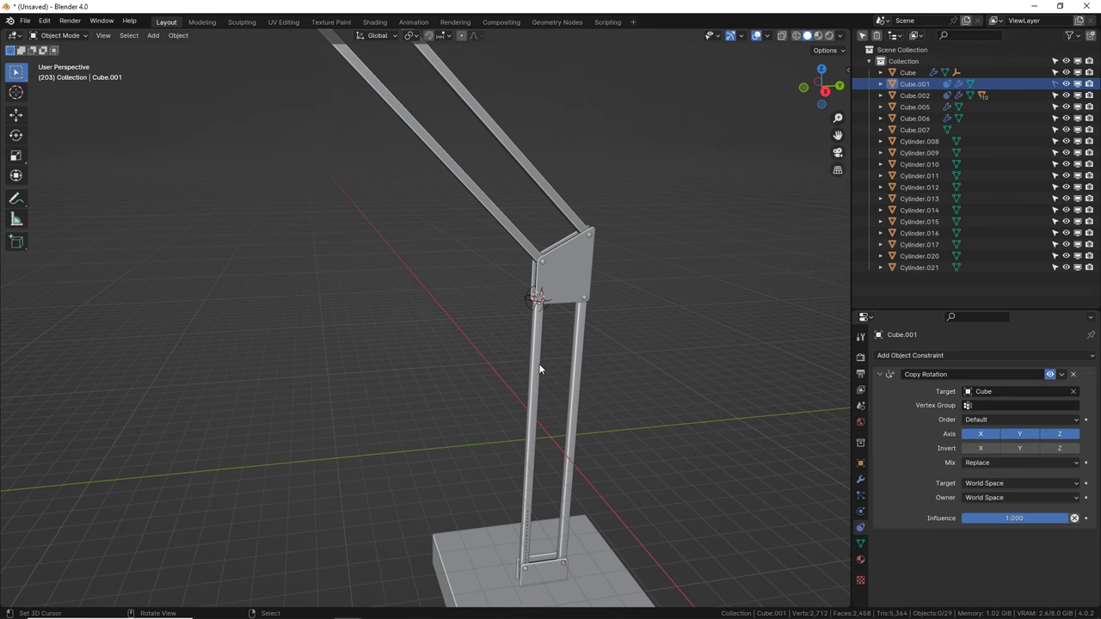
middle_click_drag(538, 363, 531, 290)
left_click(559, 257)
left_click(912, 354)
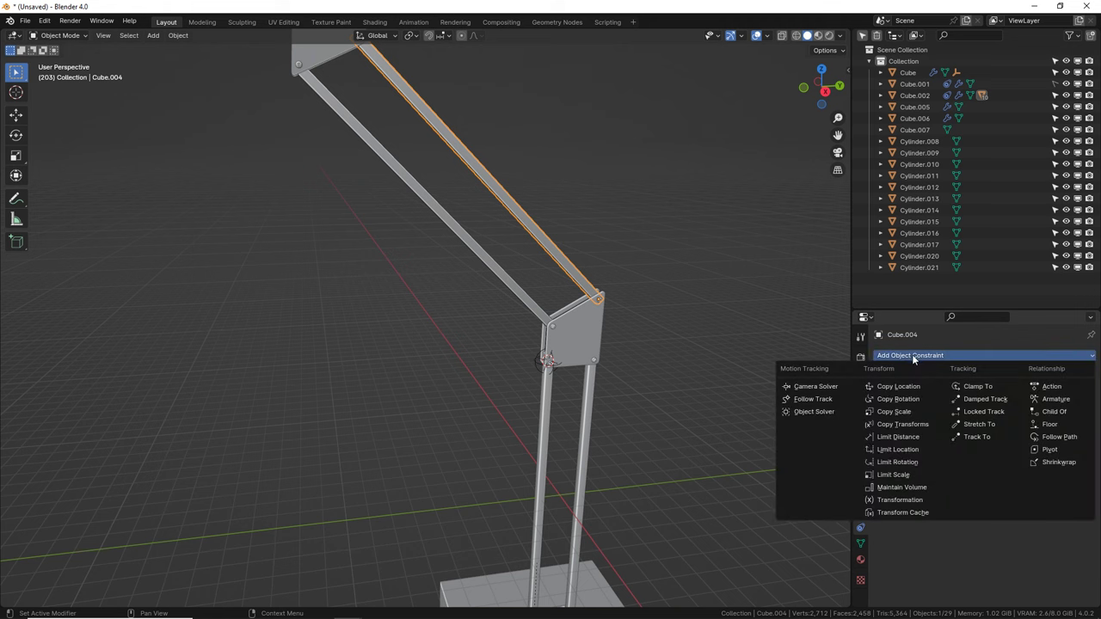
left_click(906, 399)
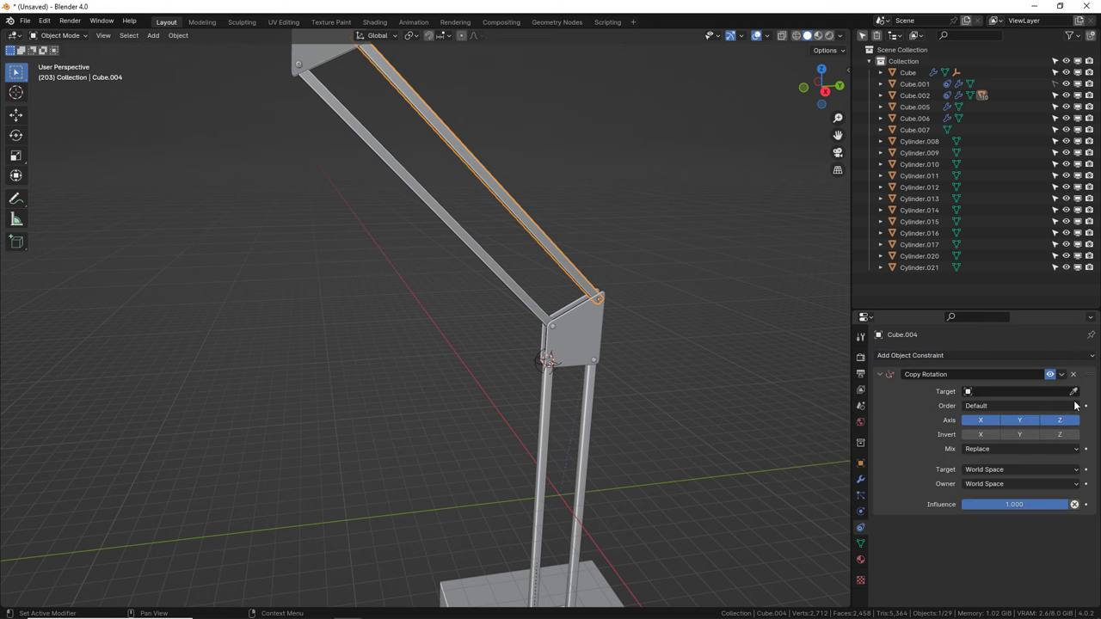
left_click(1073, 391)
left_click(517, 281)
middle_click_drag(517, 280, 569, 361)
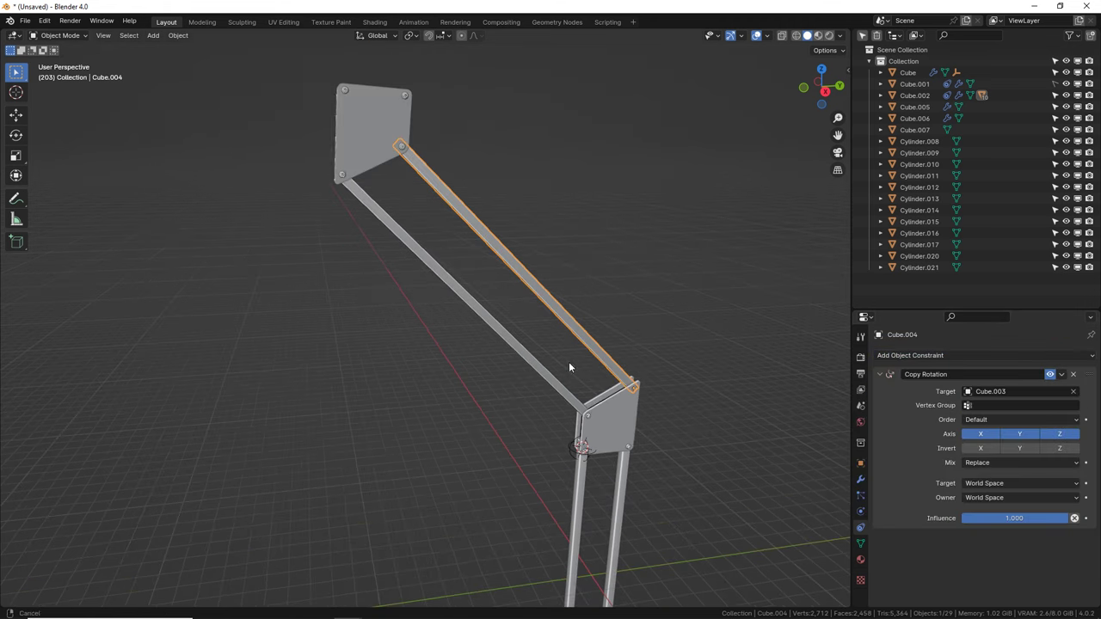
Step: Snap the 3D cursor to the two bolts at the lower corner of the end plates, Cylinder.011 and Cylinder.015
left_click(343, 176)
middle_click_drag(343, 176, 512, 207)
left_click(521, 146, "shift")
key("shift+s")
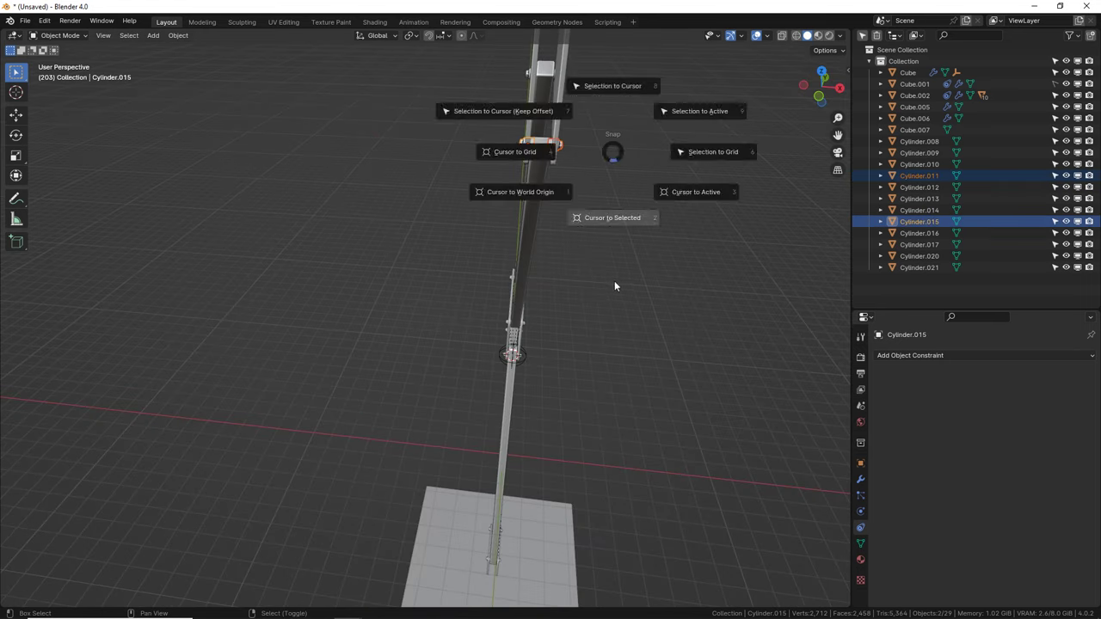
left_click(615, 281)
Step: Add a sphere empty at the 3D cursor and scale it to about 0.747
middle_click_drag(614, 280, 633, 191)
key("shift+a")
mouse_move(633, 191)
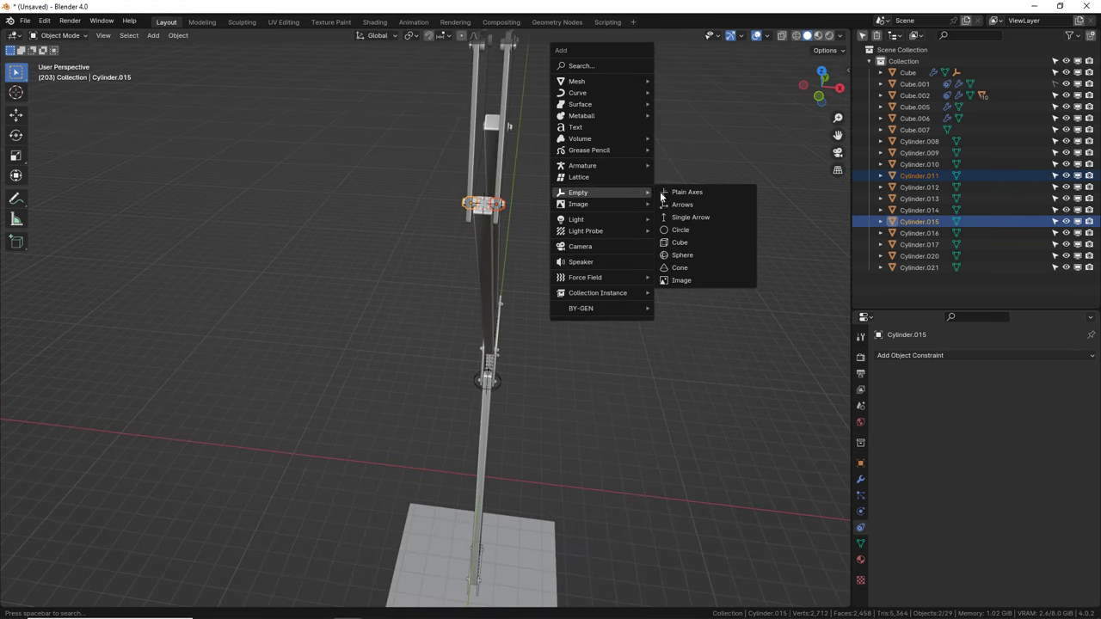
left_click(694, 254)
key("s")
left_click(669, 290)
middle_click_drag(669, 290, 383, 190)
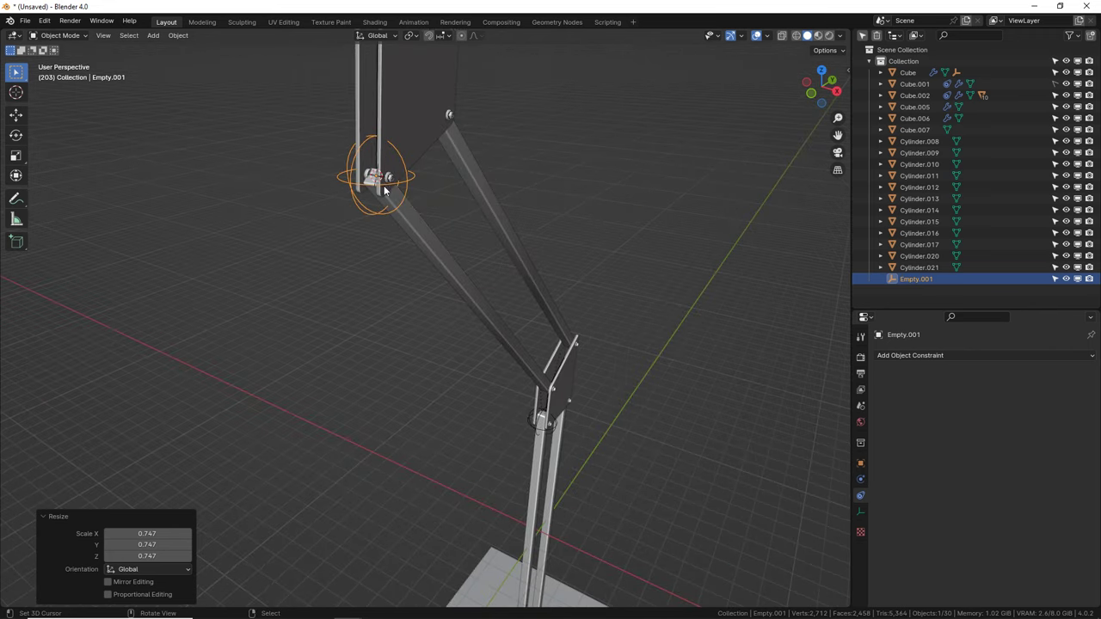
Step: Parent the new sphere empty to the left upper bar, Cube.003, with the Object option
left_click(410, 243, "shift")
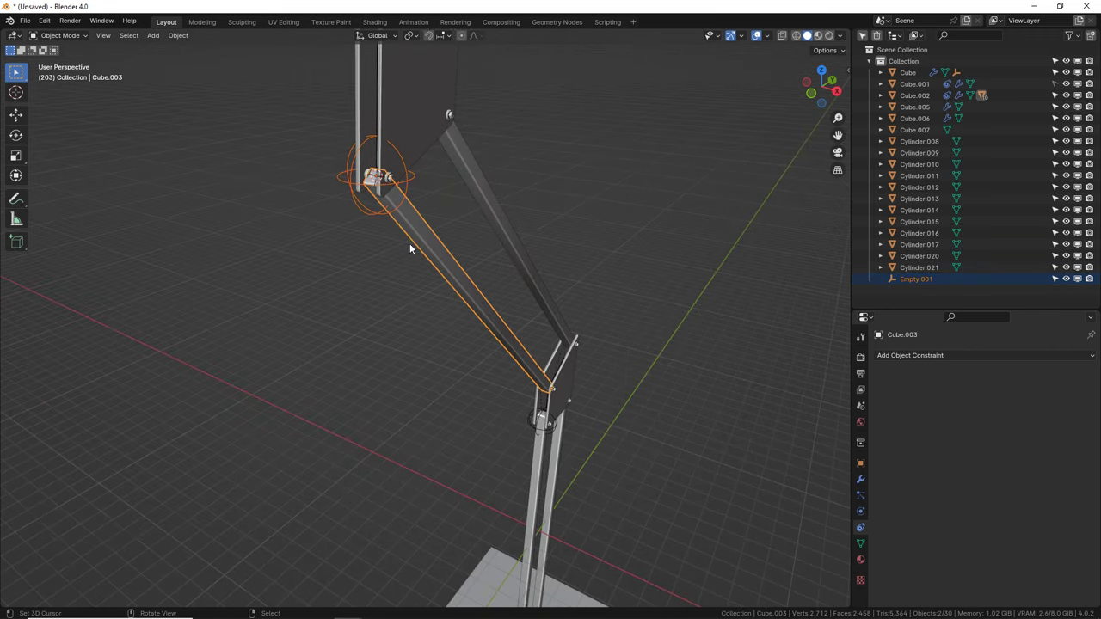
key("ctrl+p")
left_click(420, 237)
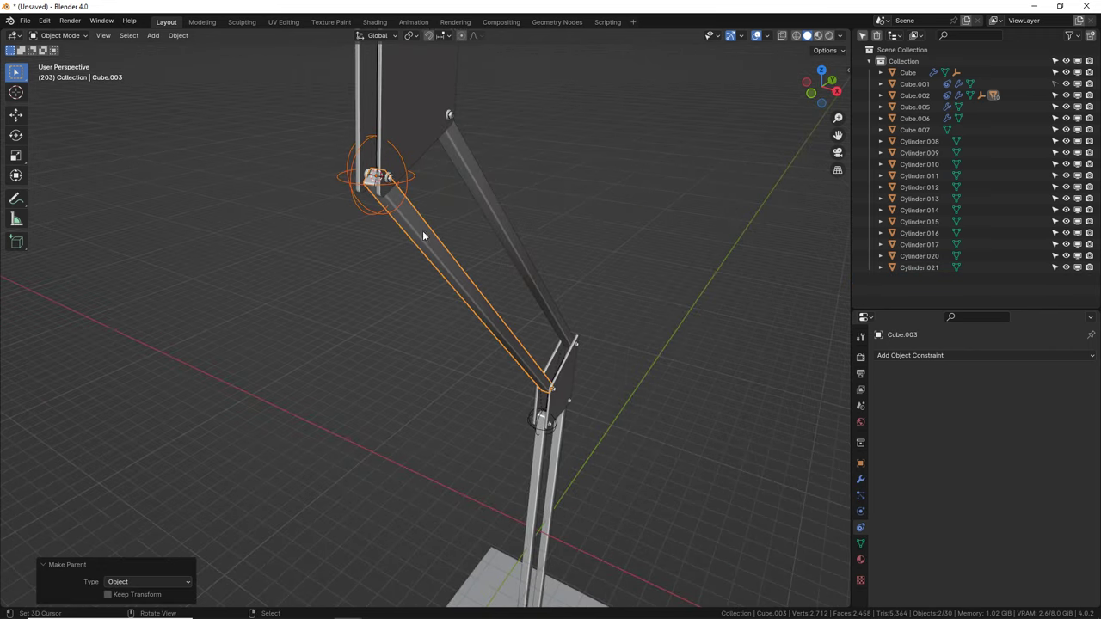
Step: Set the origin of the end plates, Cube.005, to the 3D cursor between their lower bolts
left_click(420, 128)
middle_click_drag(423, 151, 434, 132)
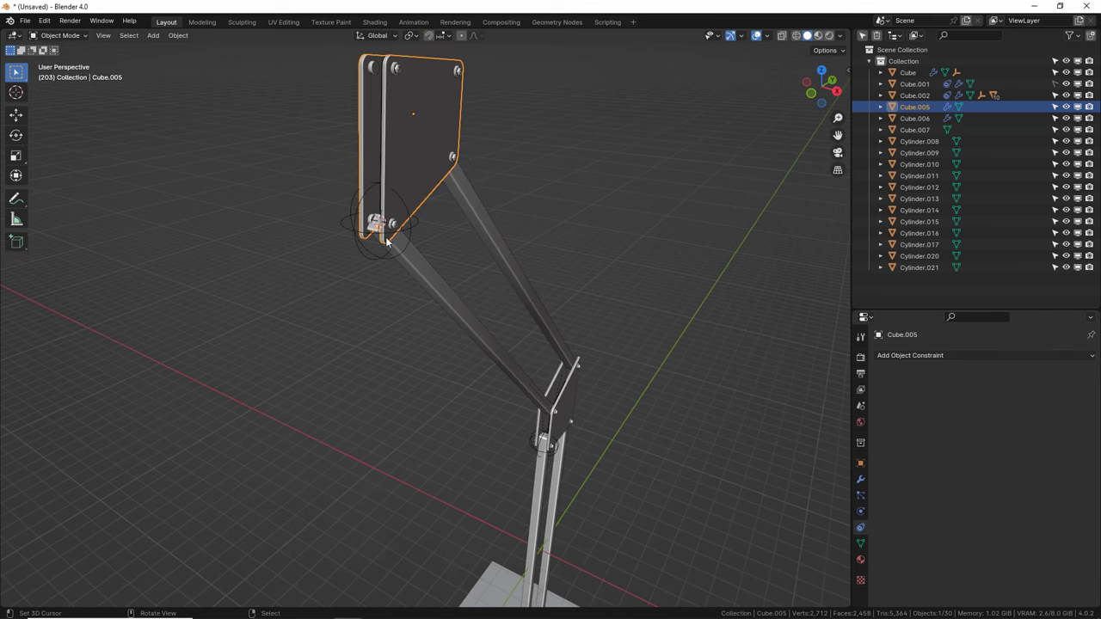
middle_click_drag(387, 244, 513, 279)
left_click(528, 252)
left_click(561, 275, "shift")
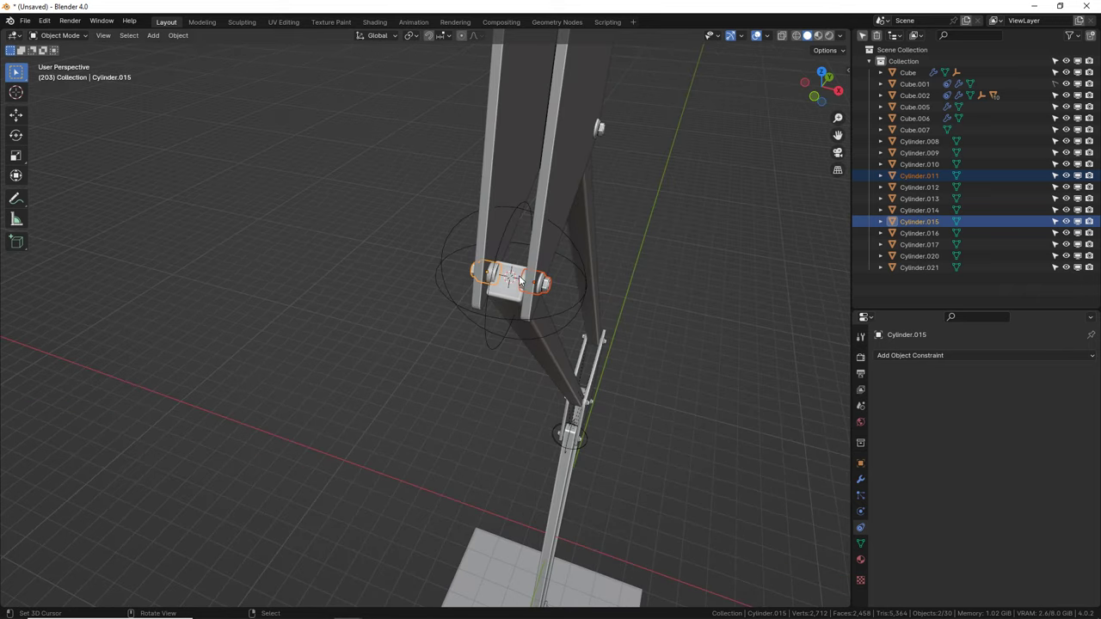
left_click(550, 191)
middle_click_drag(550, 192, 492, 220)
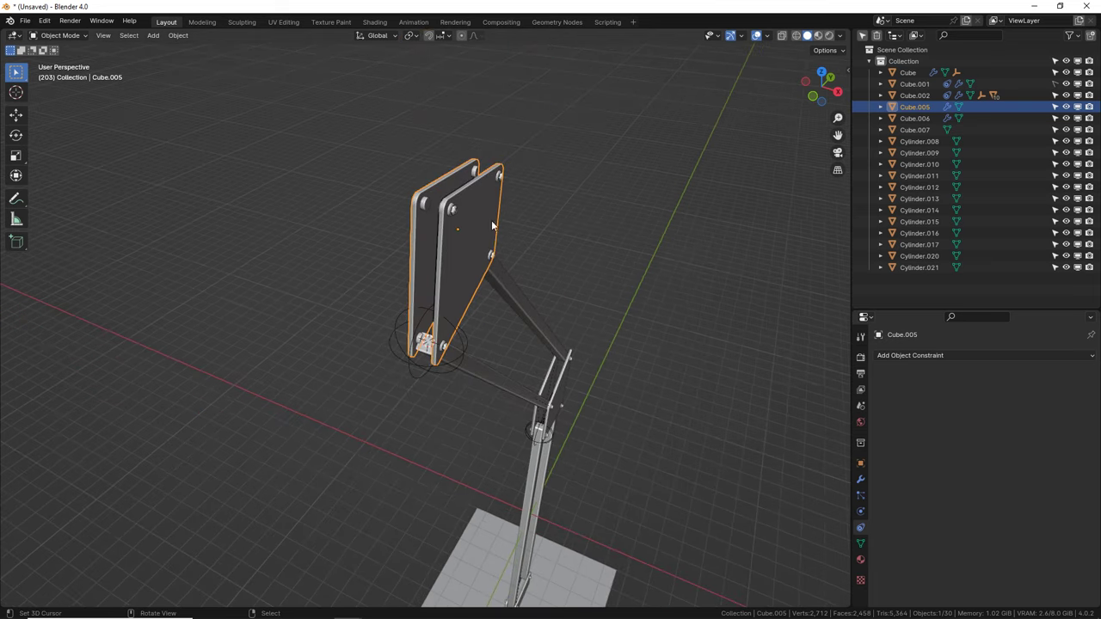
scroll(490, 228, "up", 2)
right_click(535, 230)
mouse_move(534, 230)
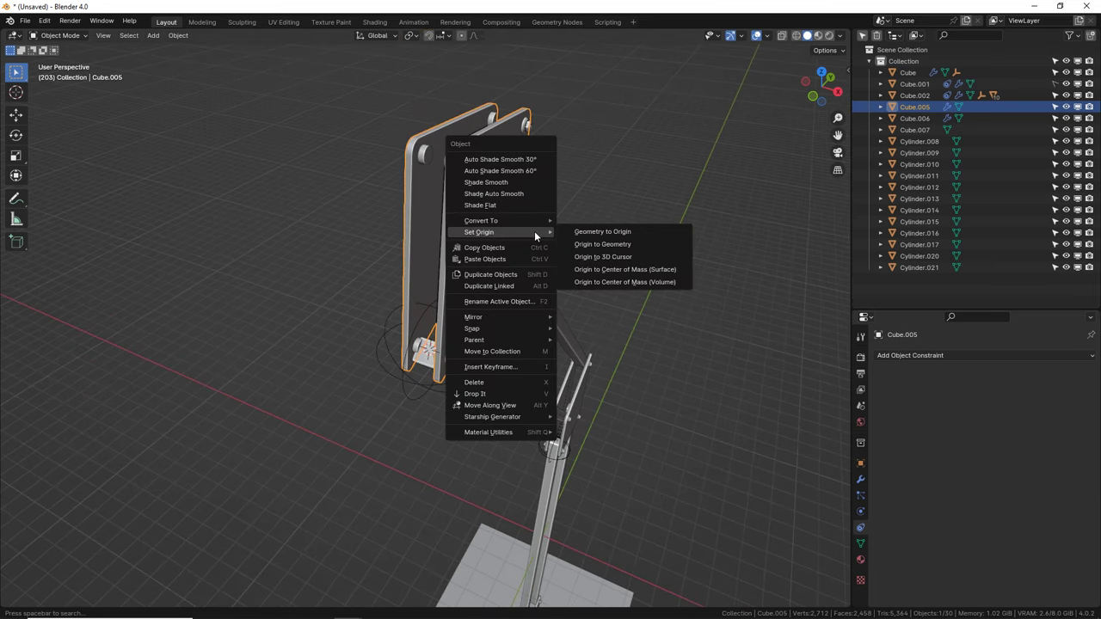
left_click(594, 256)
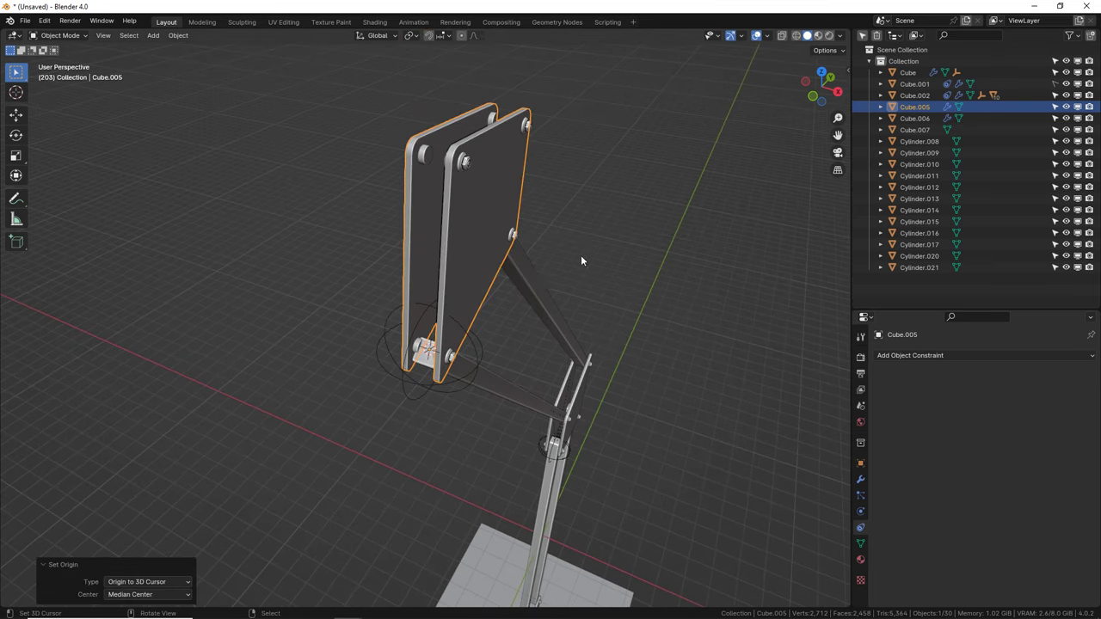
scroll(442, 272, "down", 4)
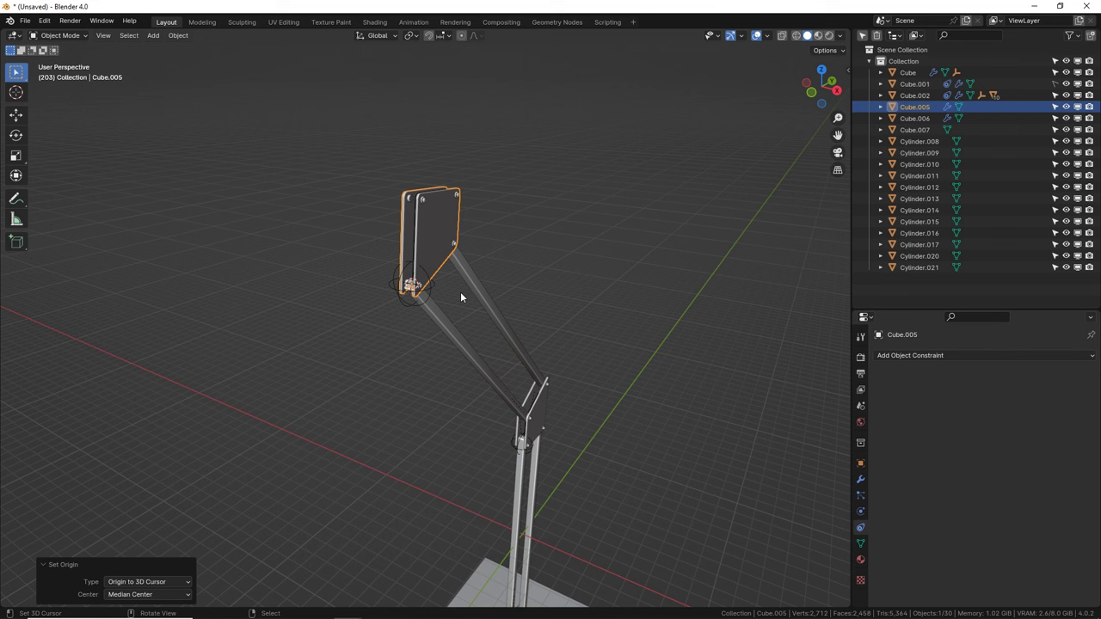
key("Tab")
left_click(440, 248)
key("e")
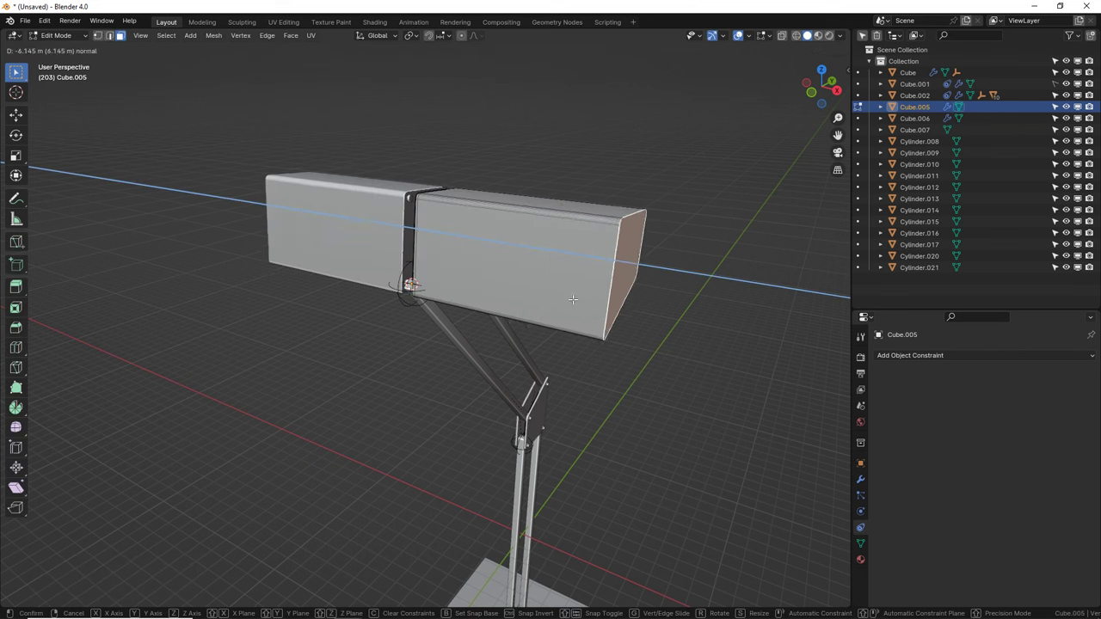
key("Escape")
key("Tab")
Step: Give the end plates, Cube.005, a Copy Location constraint targeting Empty.001, as on the middle joint plates
left_click(542, 420)
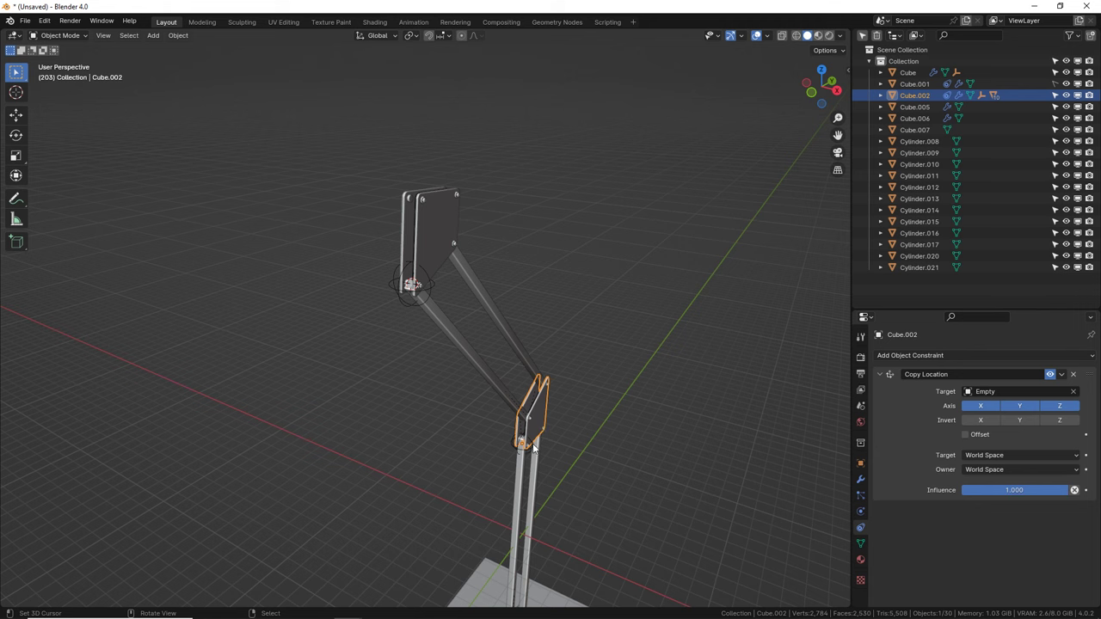
left_click(427, 240)
middle_click_drag(497, 293, 600, 415)
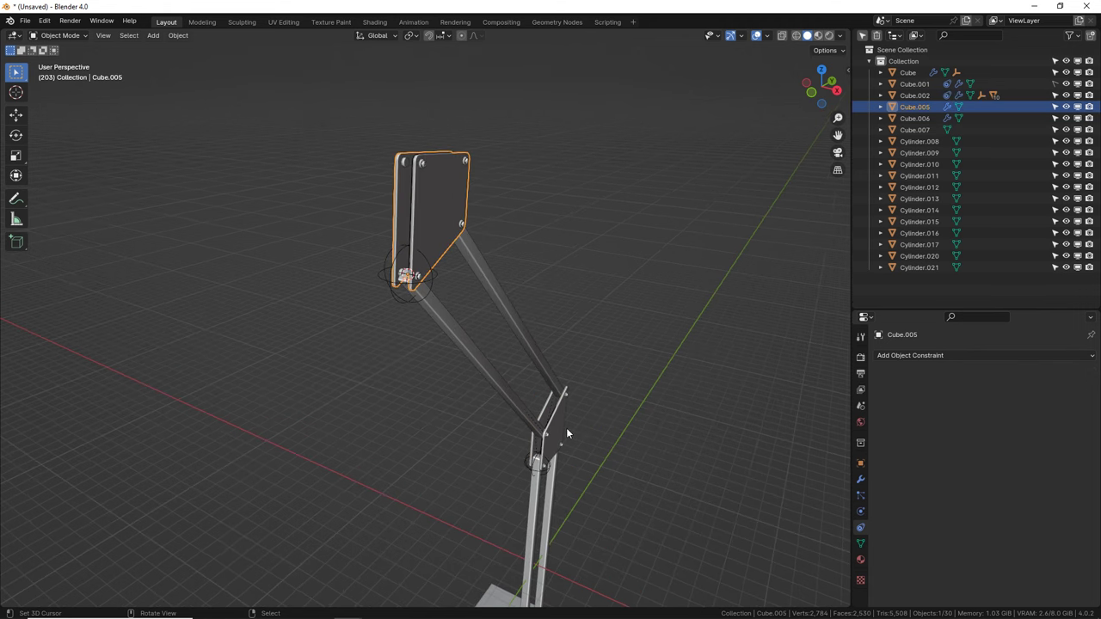
left_click(566, 429)
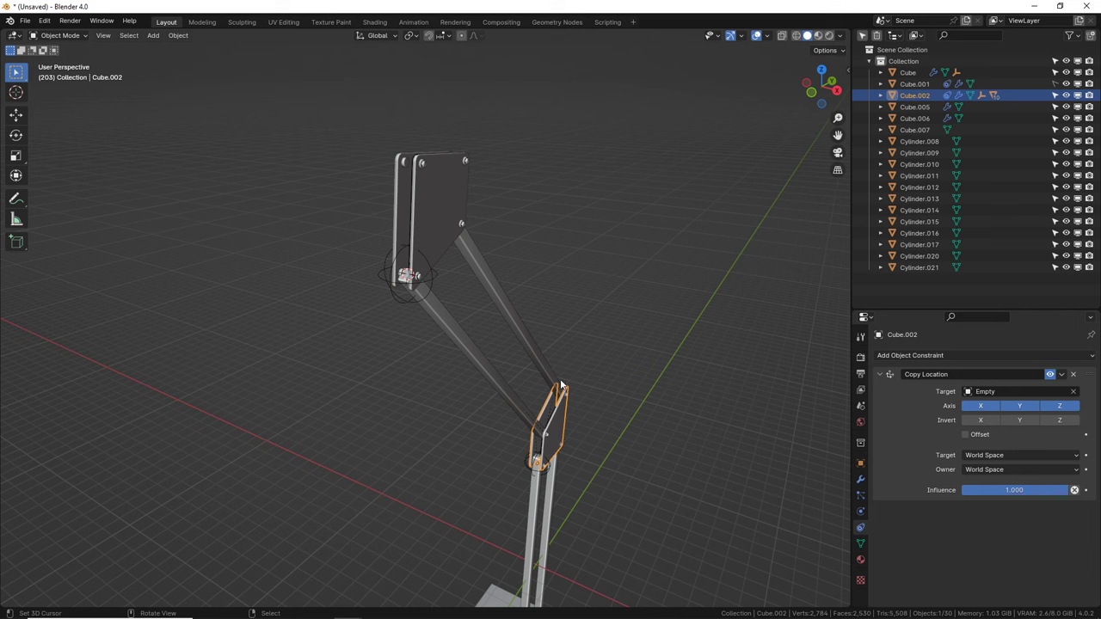
left_click(433, 256)
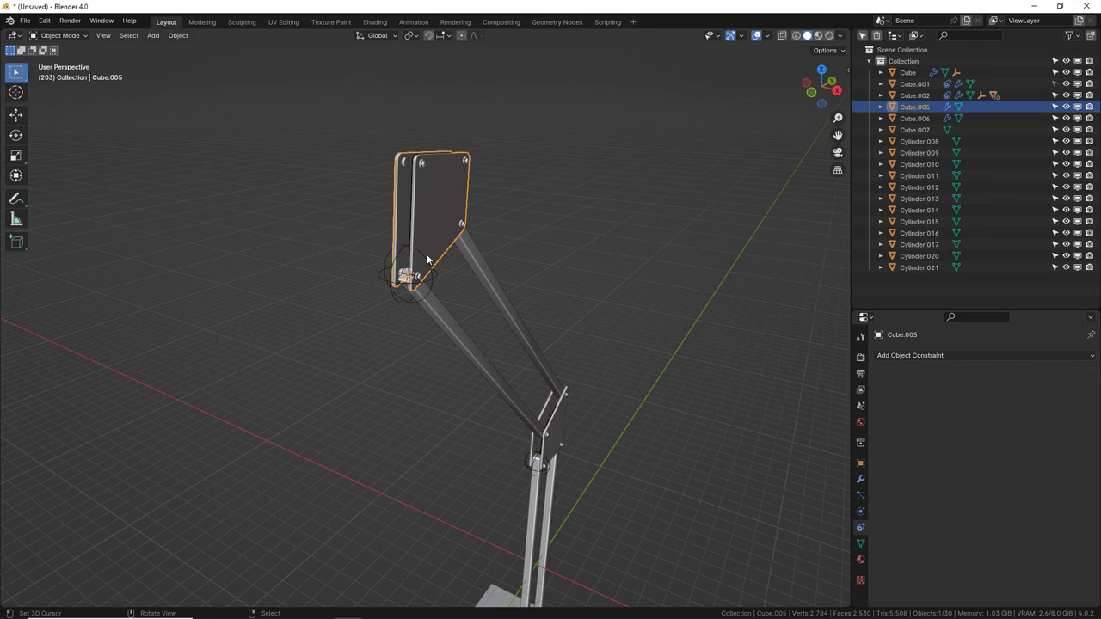
scroll(426, 262, "up", 2)
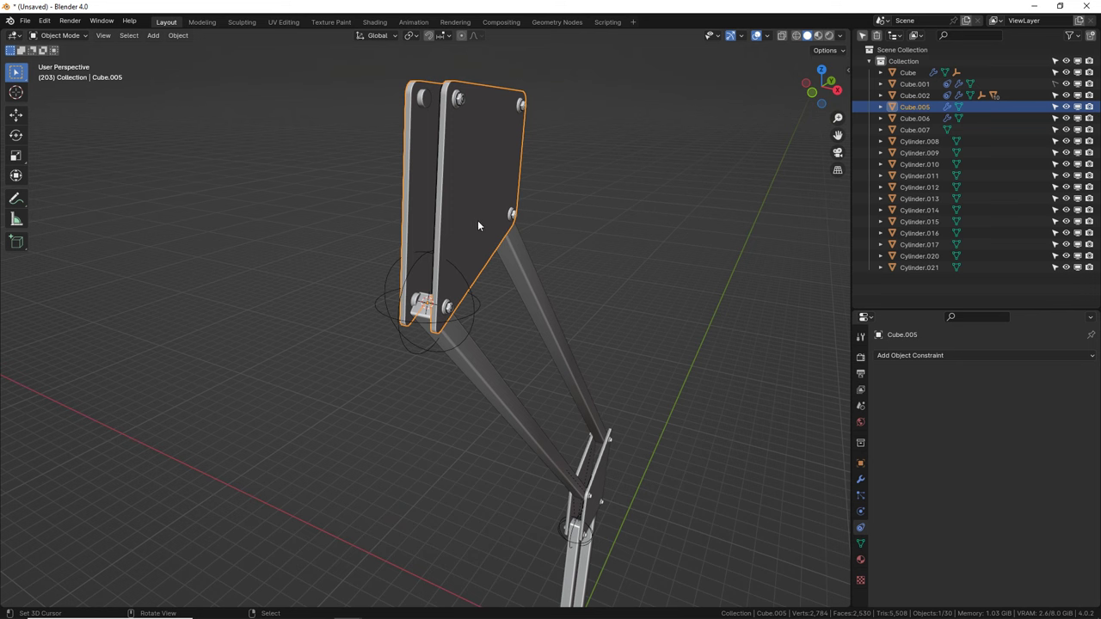
middle_click_drag(479, 226, 826, 356)
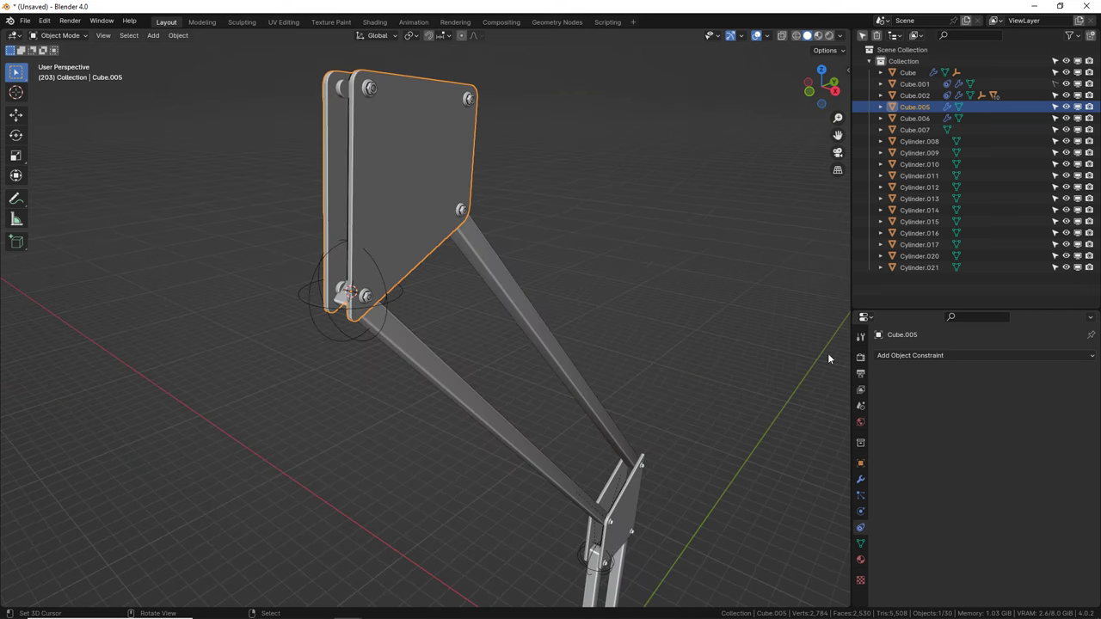
left_click(898, 356)
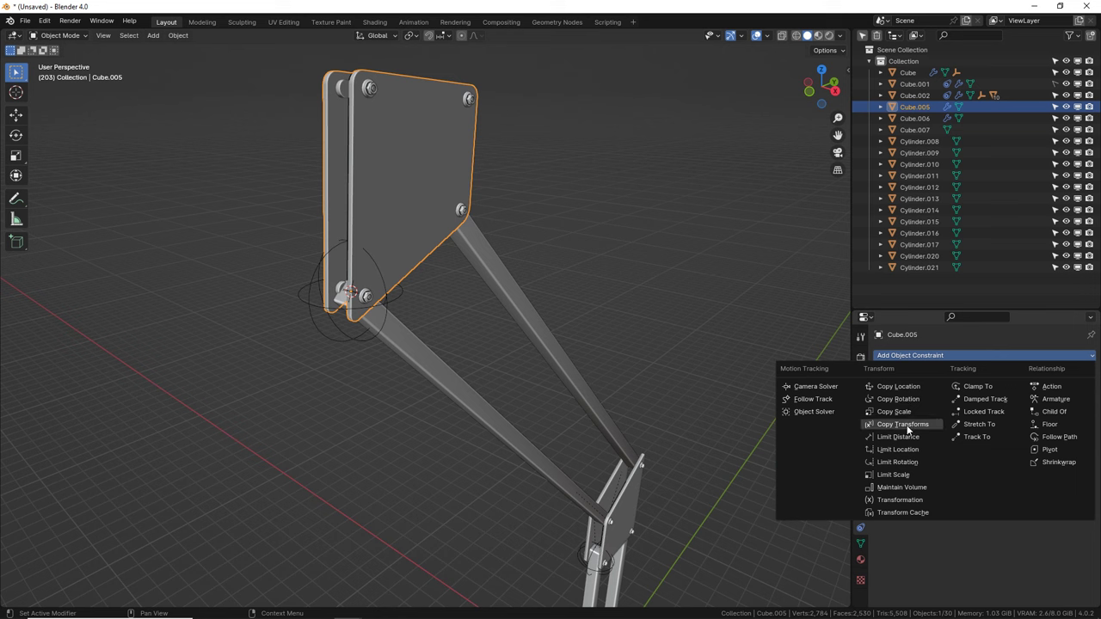
left_click(898, 386)
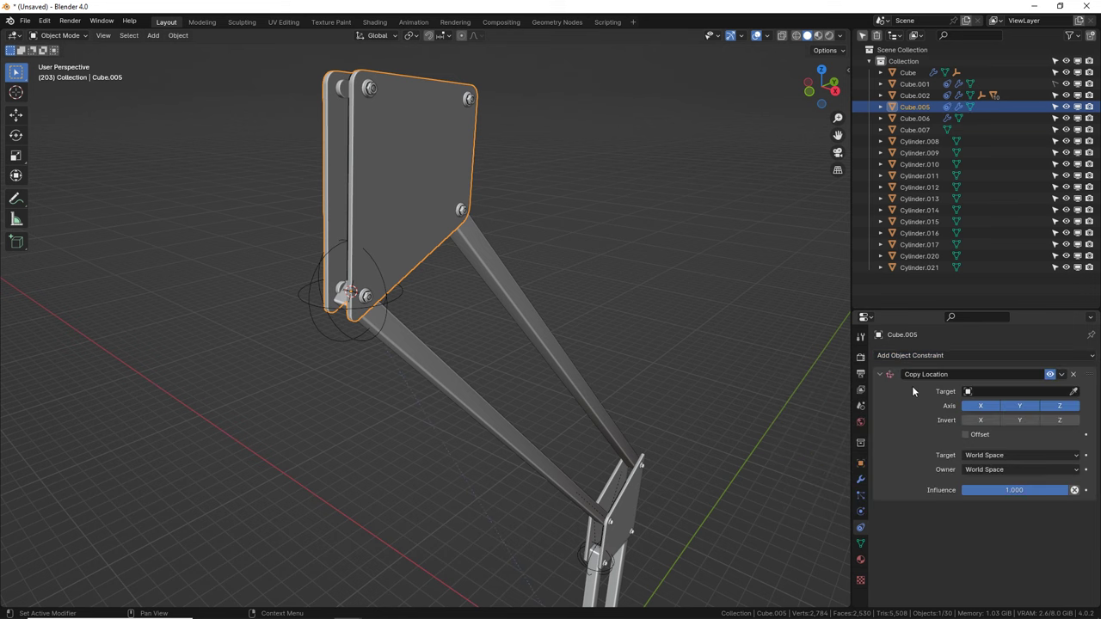
left_click(1073, 391)
left_click(356, 332)
Step: Test-rotate the left upper bar, Cube.003, to check that the end plates follow it, cancelling the rotation
left_click(461, 361)
key("r")
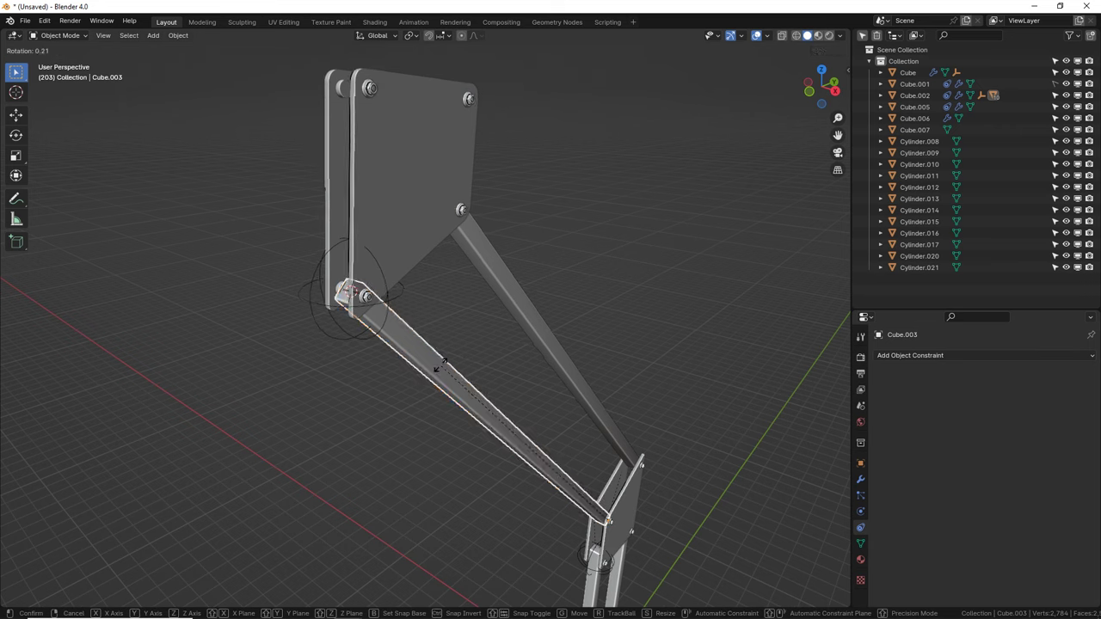
left_click(387, 344)
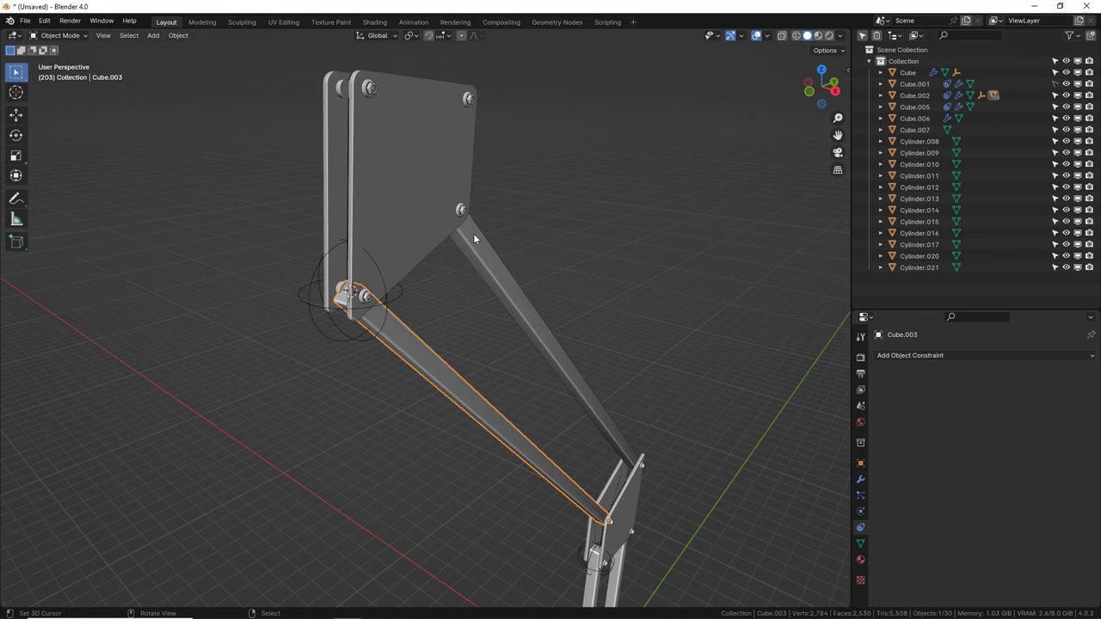
Step: Select the end plates' bolts, Cylinder.008 through Cylinder.015, leaving Cylinder.016 out of the selection
left_click(461, 211)
left_click(925, 152)
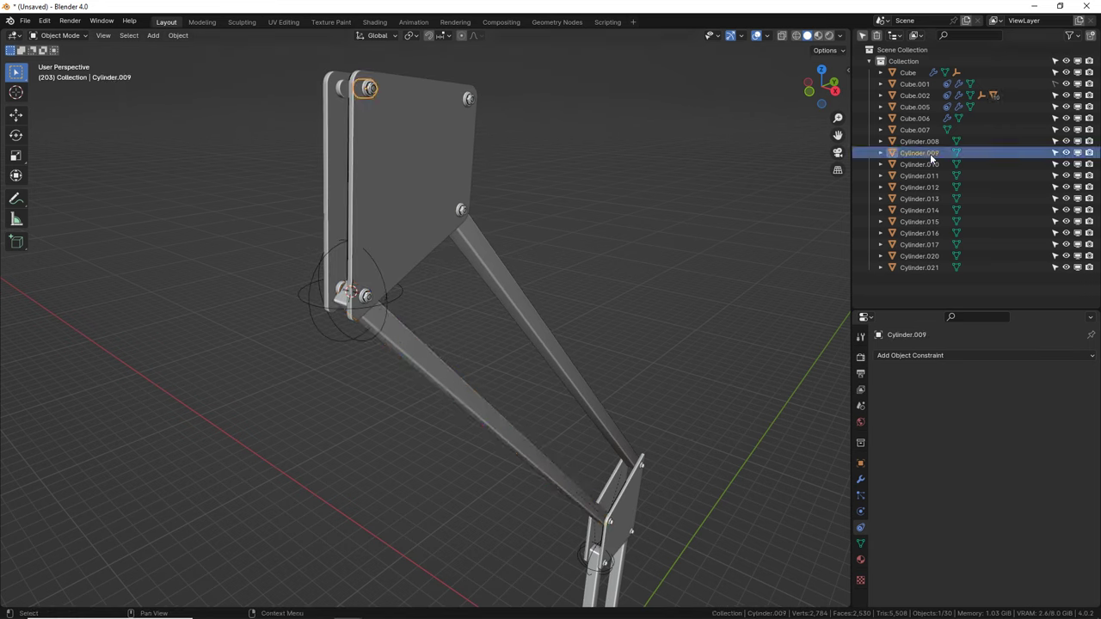
left_click(925, 142)
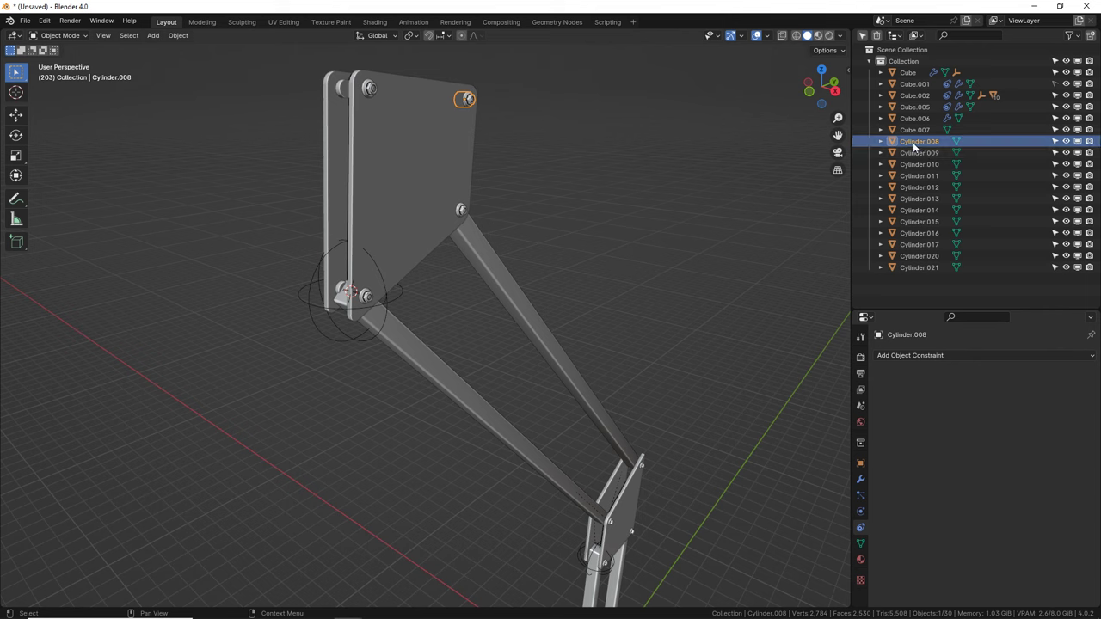
left_click(920, 233, "shift")
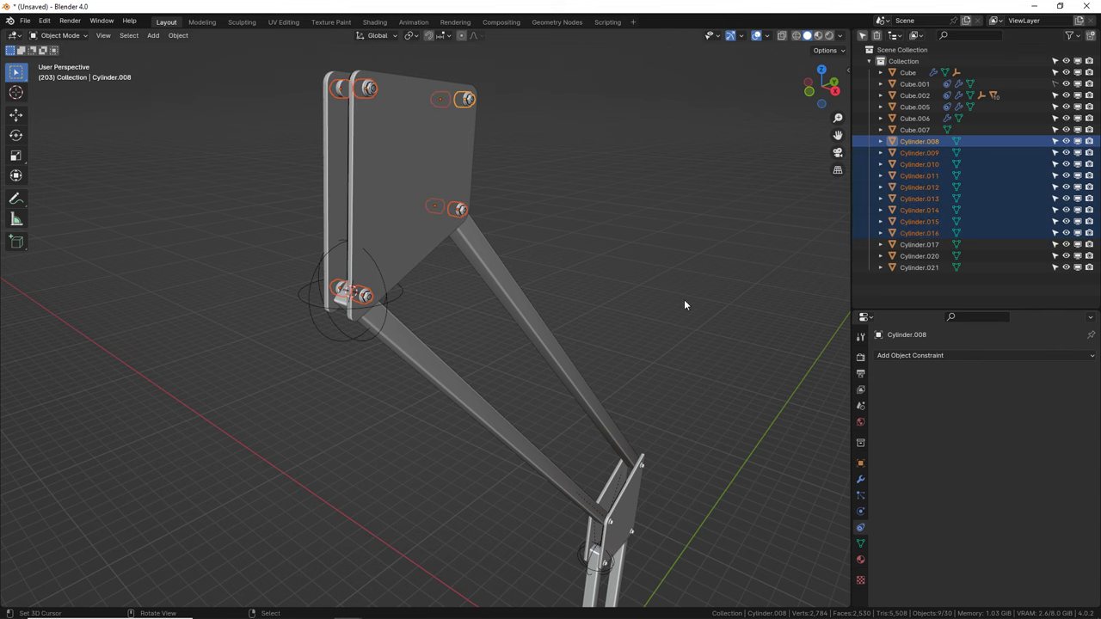
middle_click_drag(683, 299, 643, 437)
scroll(642, 437, "down", 4)
key("Tab")
key("Tab")
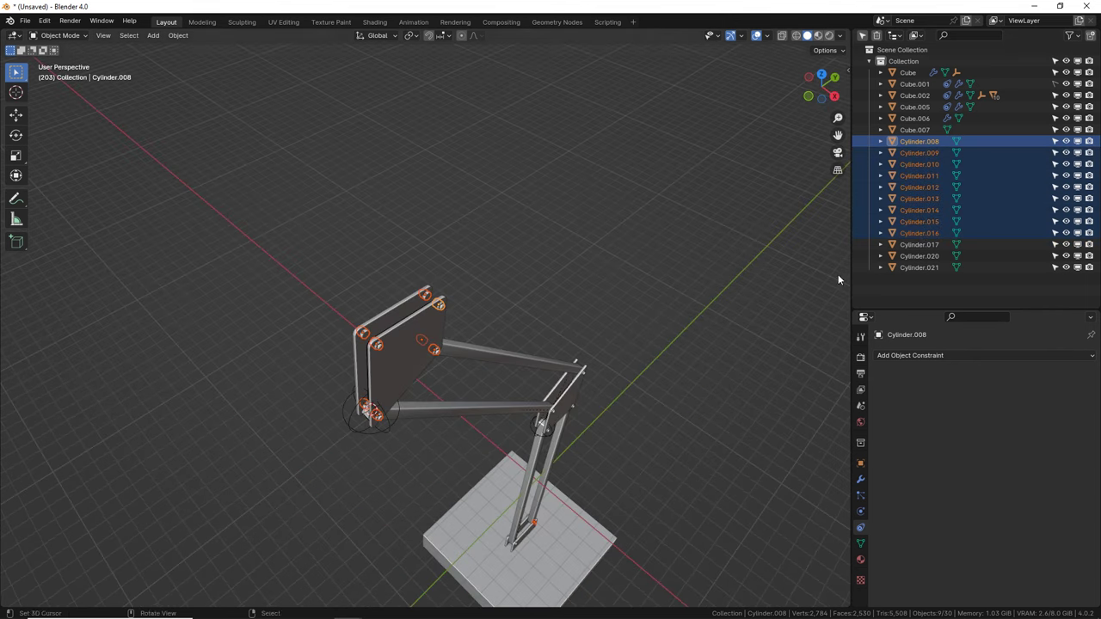
left_click(909, 234, "ctrl")
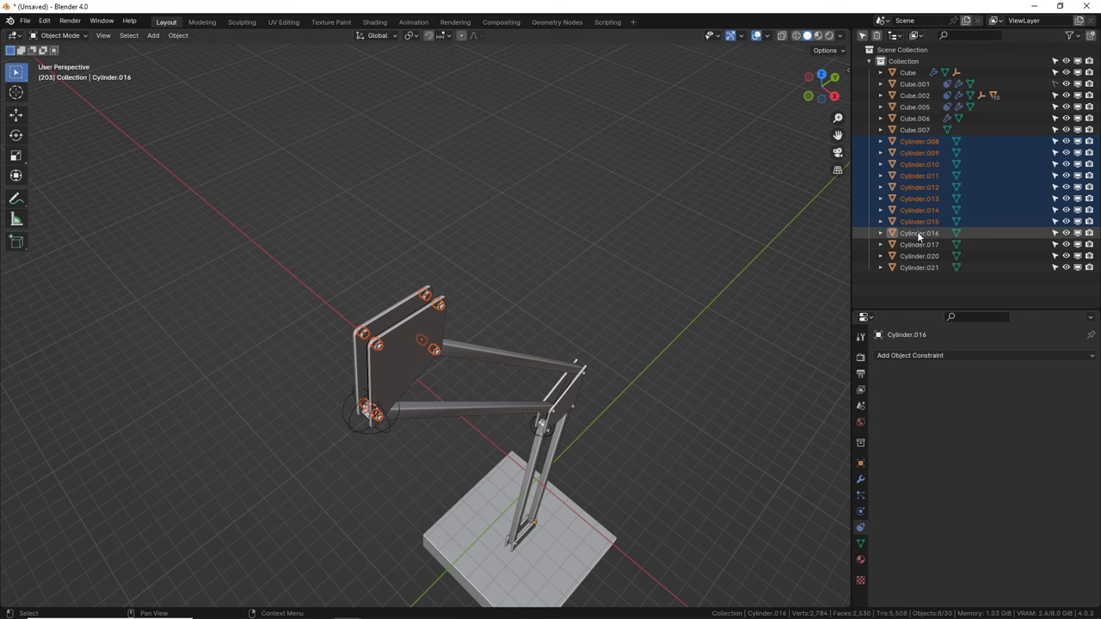
Step: Check the bolt selection with a cancelled test move and parent the bolts to the end plates, Cube.005, with the Object option
key("g")
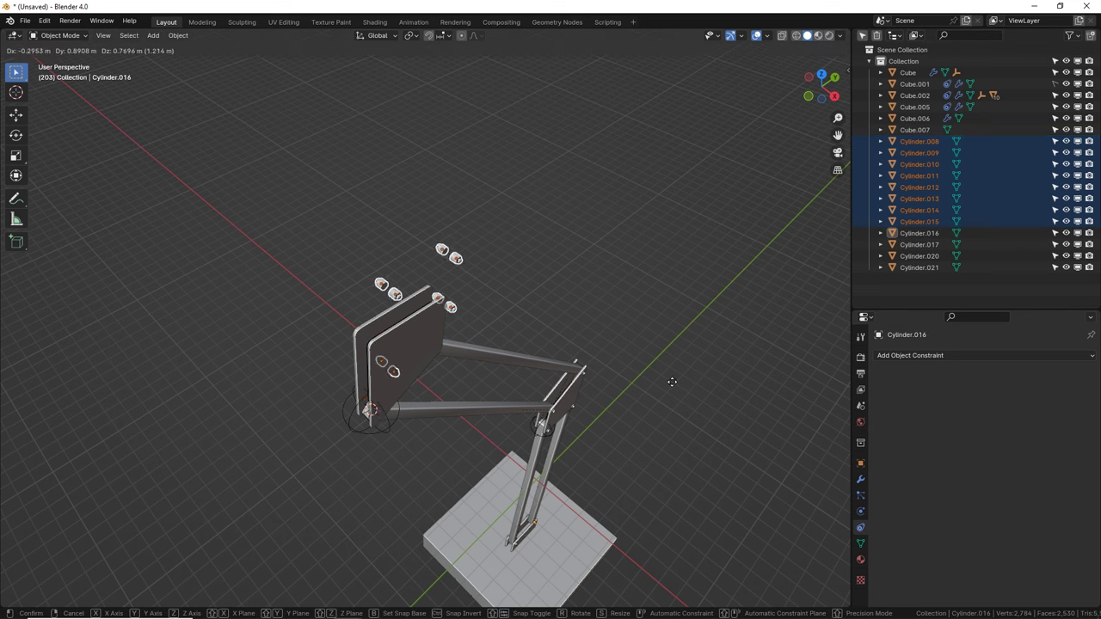
key("Escape")
scroll(511, 360, "up", 1)
left_click(381, 356)
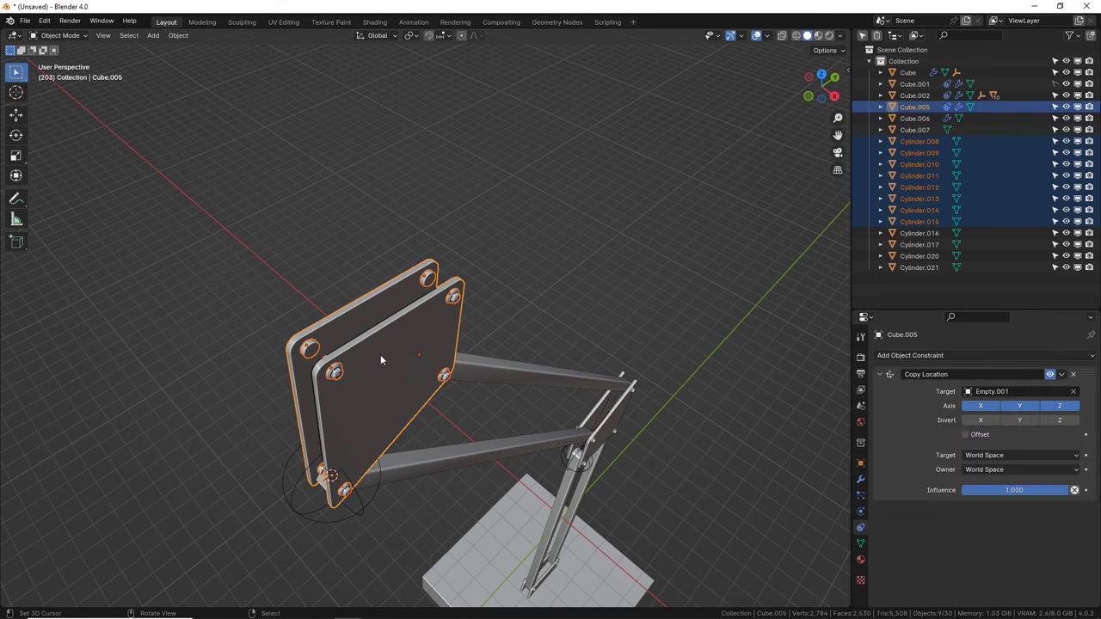
key("ctrl+p")
left_click(381, 359)
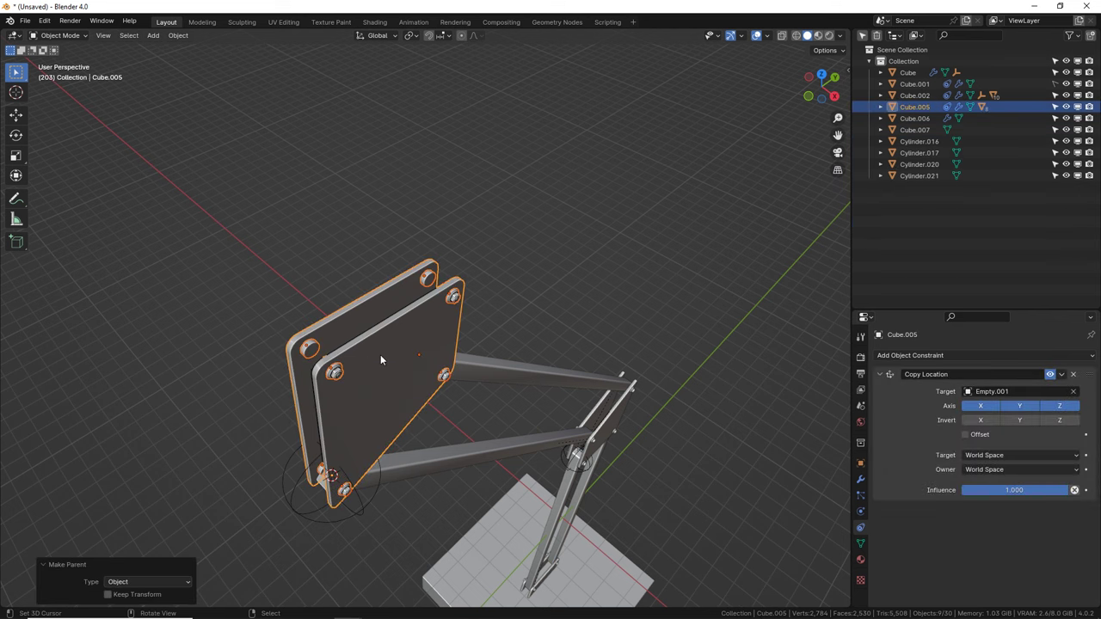
Step: Rotate the left lower post, Cube, by about 49° in the view to test the whole arm's movement
middle_click_drag(381, 352, 457, 334)
left_click(453, 403)
middle_click_drag(453, 403, 551, 361)
scroll(543, 448, "down", 4)
left_click(505, 448)
key("r")
left_click(568, 340)
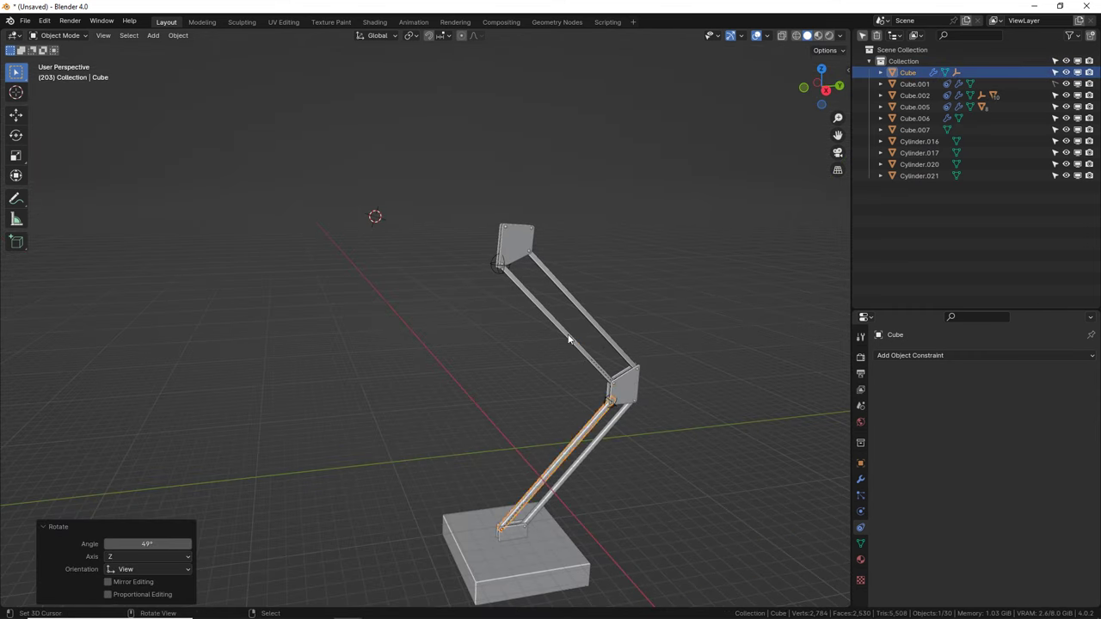
Step: Test-rotate the left upper bar, Cube.003, without keeping the rotation, and clear the selection
left_click(567, 340)
key("r")
key("Escape")
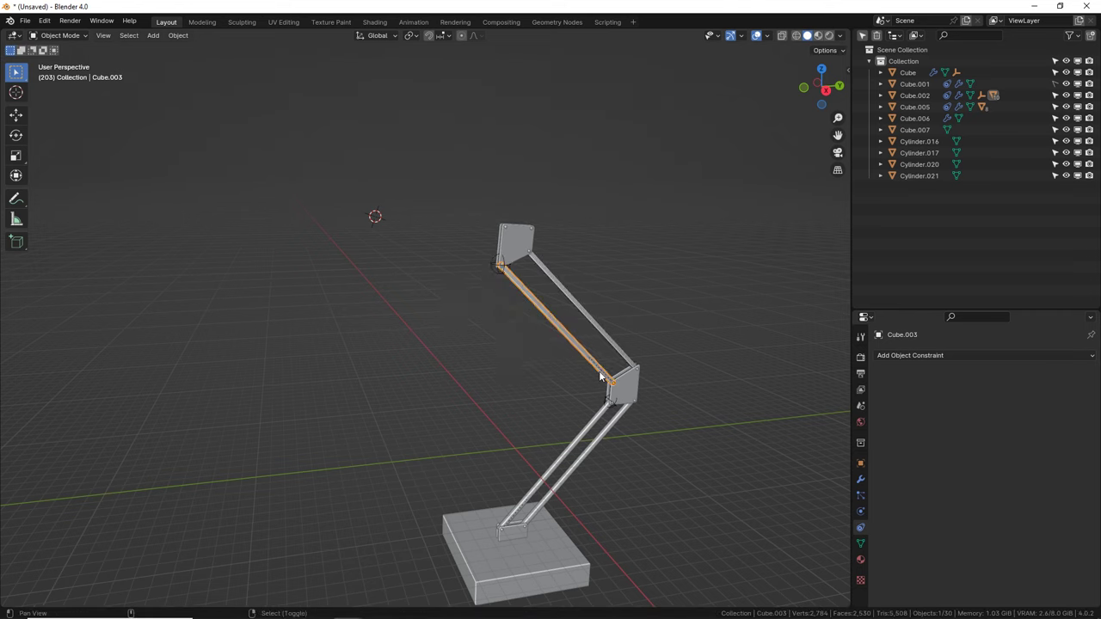
middle_click_drag(600, 377, 491, 372, "shift")
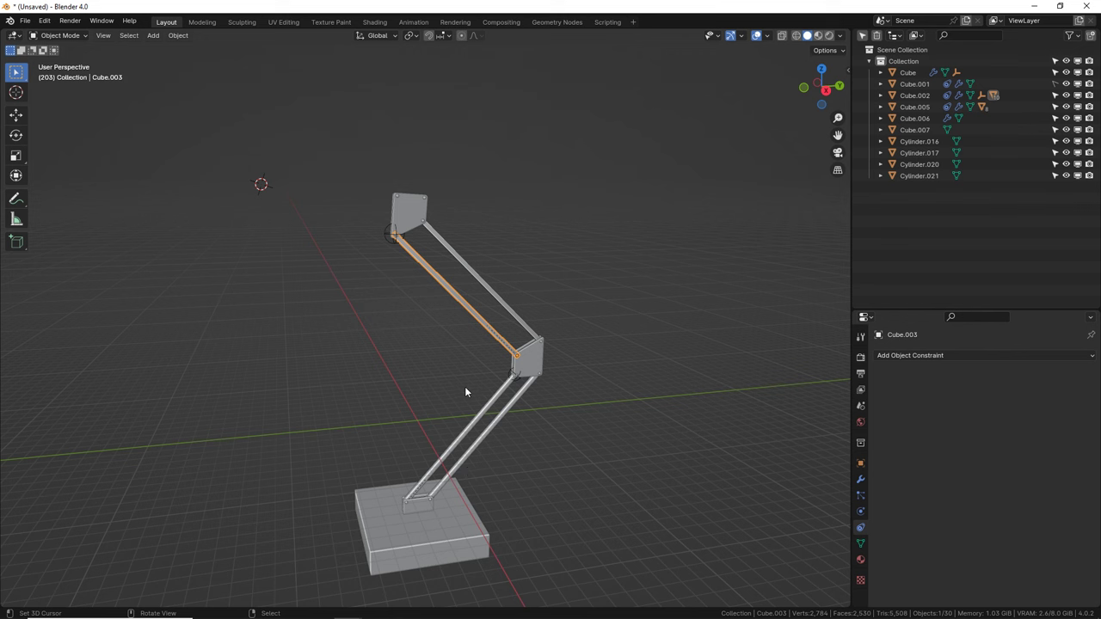
left_click(485, 374)
middle_click_drag(485, 373, 492, 376)
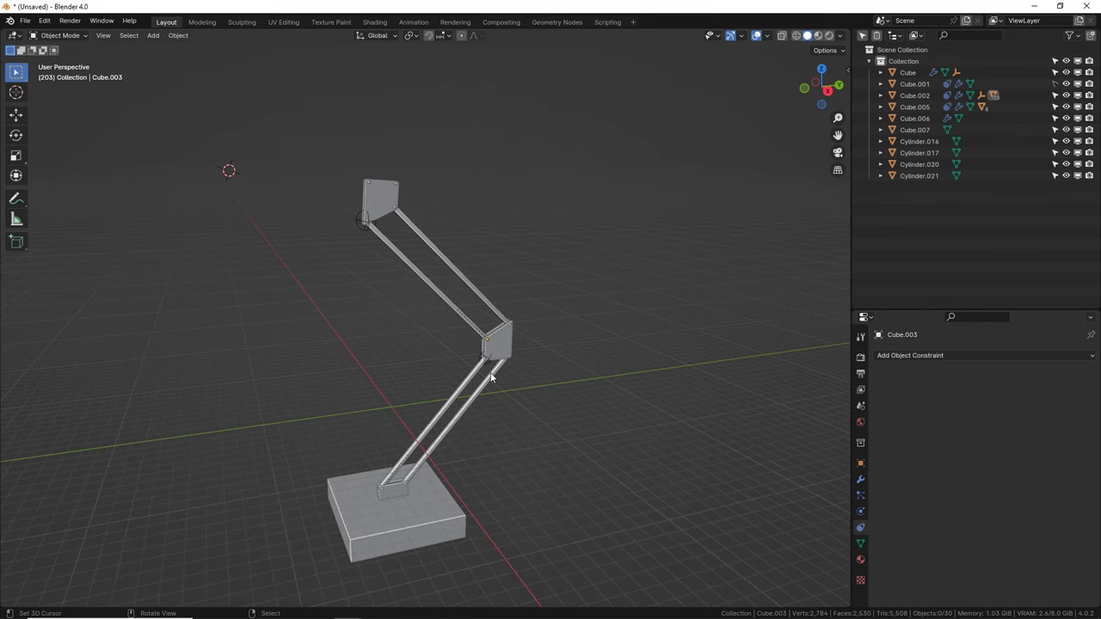
Step: Add a 32-vertex cylinder at the 3D cursor on the base block, with 1 m radius and 2 m depth
scroll(459, 427, "up", 4)
middle_click_drag(477, 473, 489, 394)
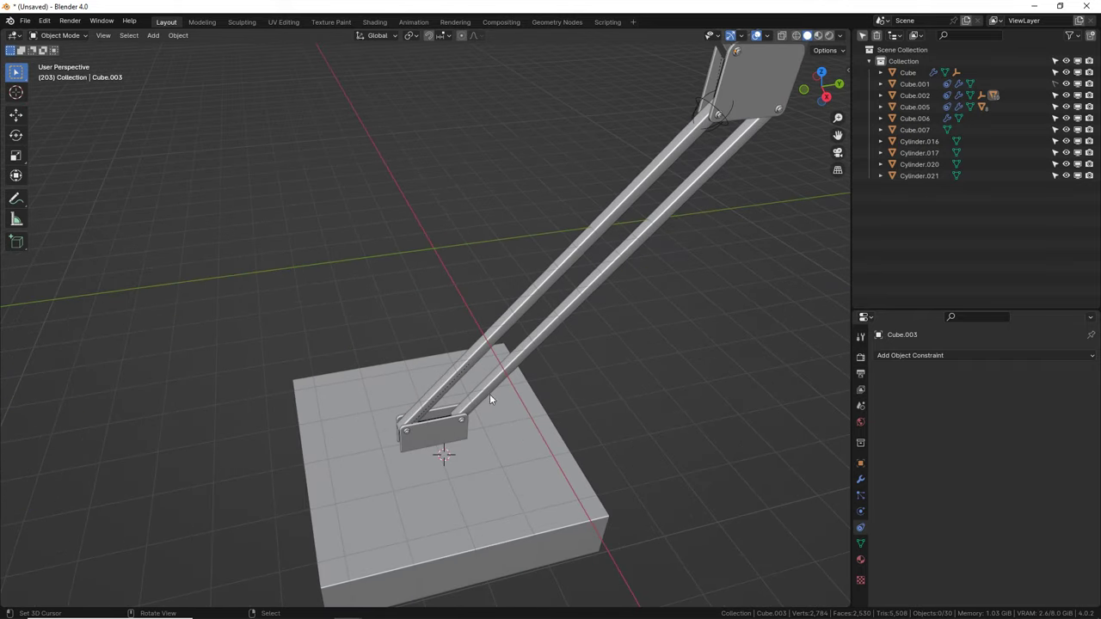
key("shift+a")
mouse_move(487, 394)
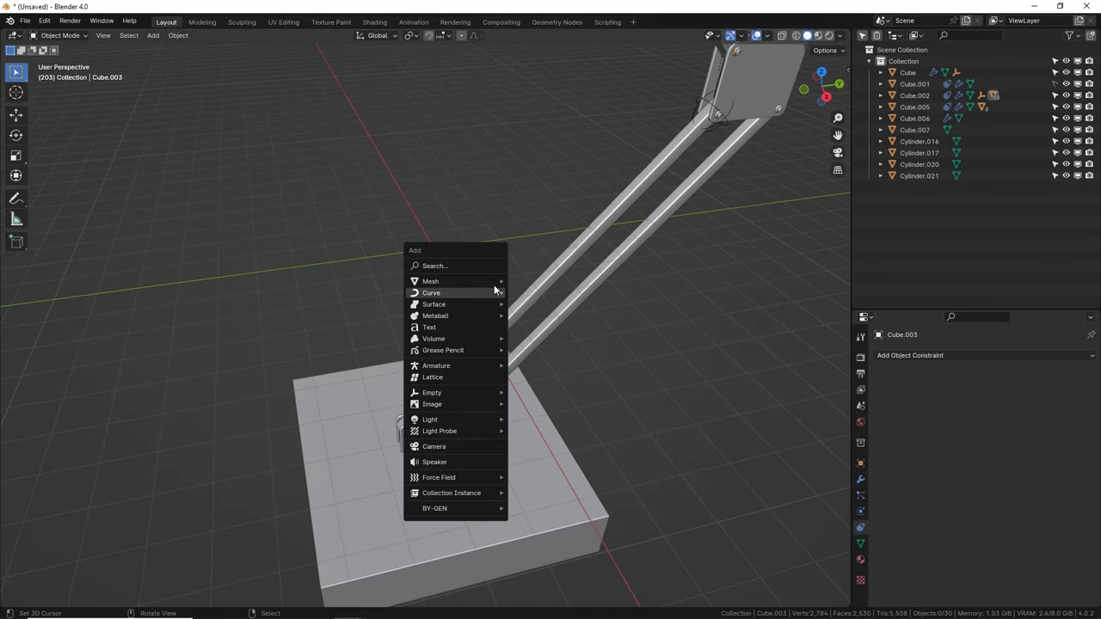
mouse_move(494, 284)
left_click(547, 348)
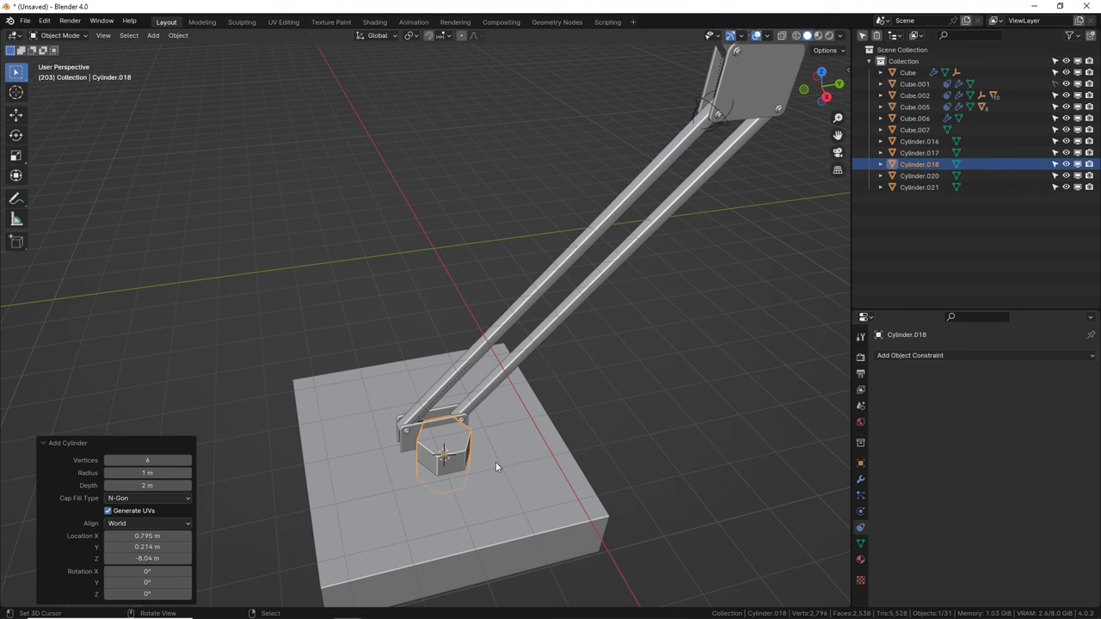
left_click(138, 461)
type("32")
key("Return")
Step: Give the new cylinder smooth shading and move it along the X axis, away from the base plates
middle_click_drag(404, 422, 513, 320)
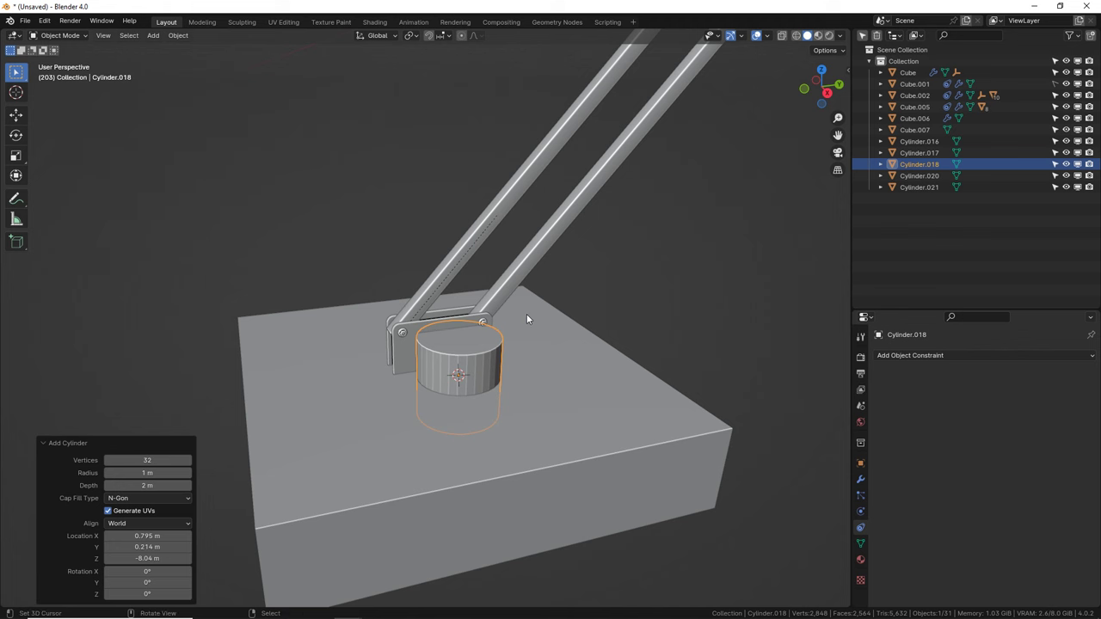
right_click(528, 313)
left_click(511, 238)
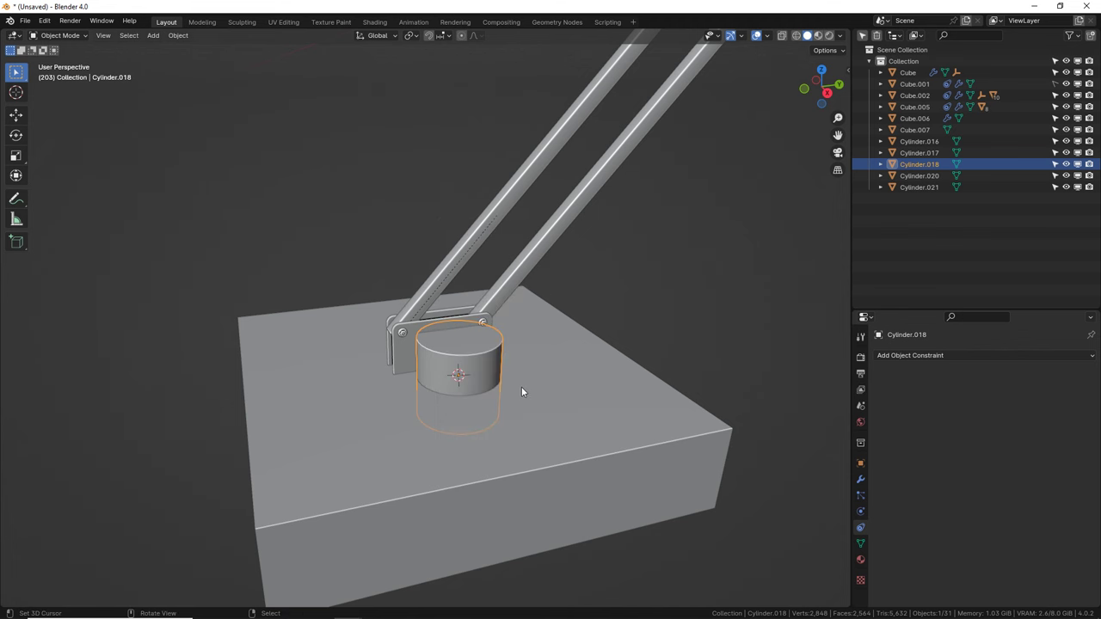
key("g")
key("y")
key("x")
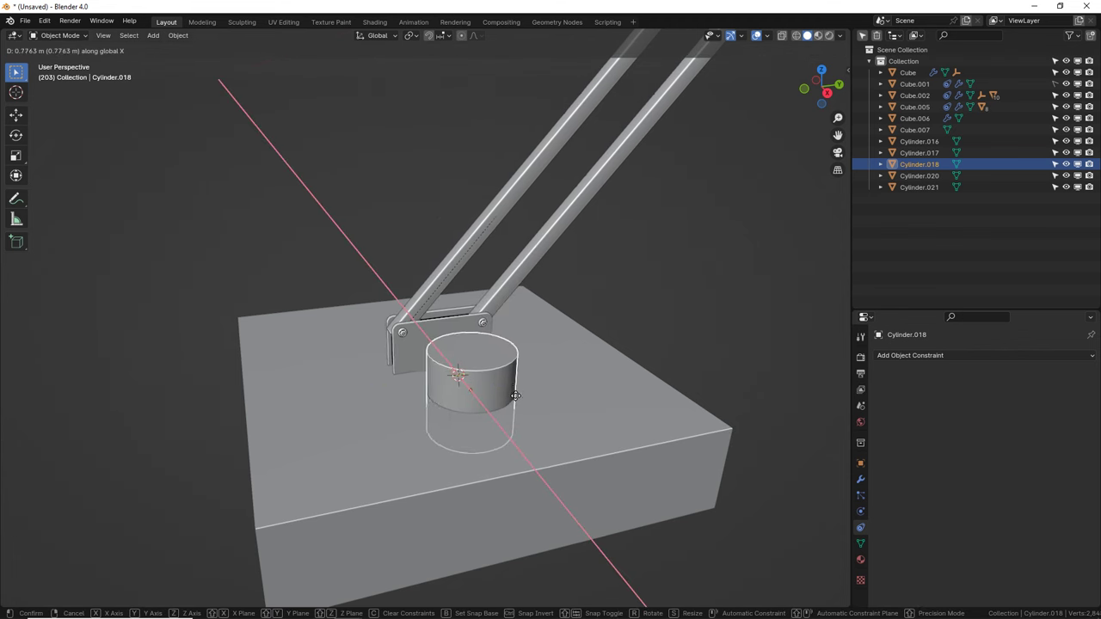
left_click(515, 395)
middle_click_drag(519, 401, 531, 388)
Step: Rotate the cylinder's mesh 90° about the Y axis in Edit Mode so it lies horizontally
key("Tab")
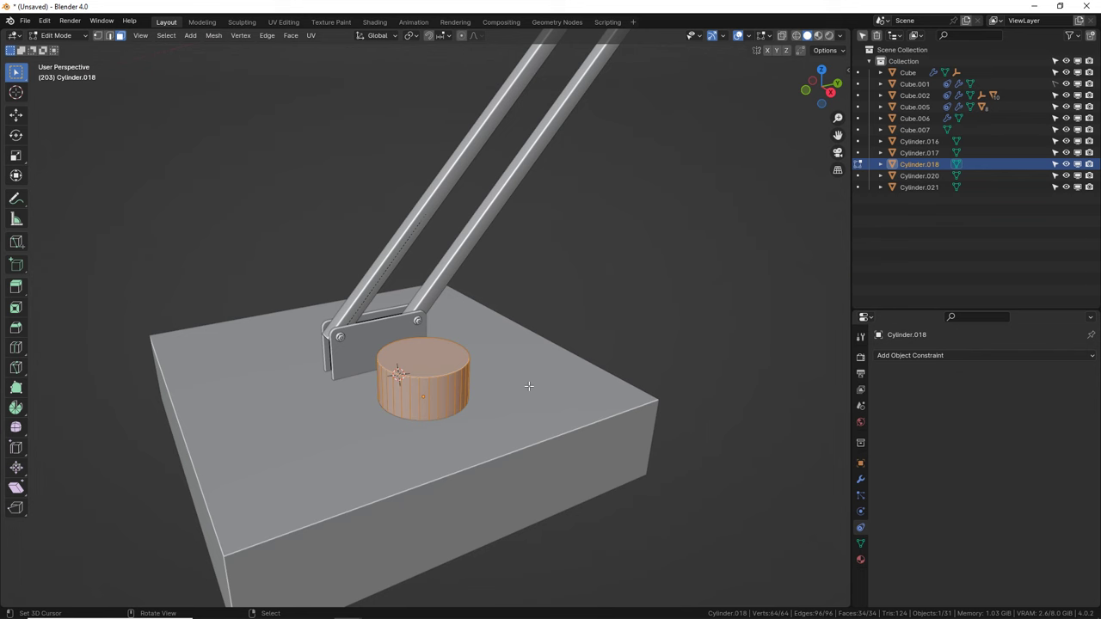
type("ry")
type("90")
key("Return")
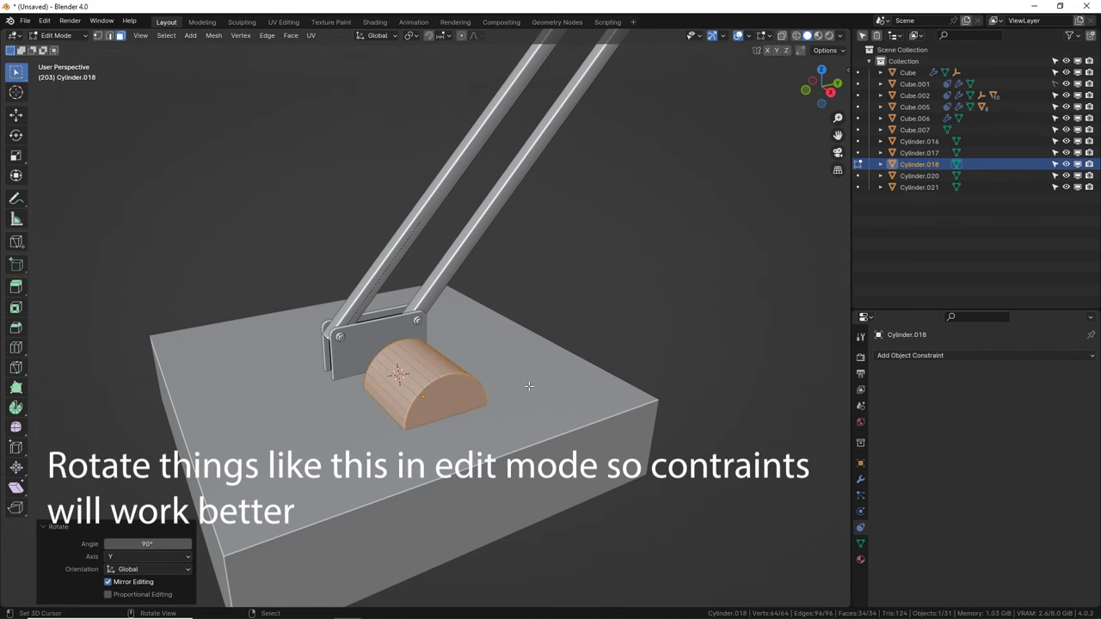
Step: Raise the horizontal cylinder onto the base block's surface and scale its mesh uniformly to 0.354
key("s")
key("z")
key("z")
key("z")
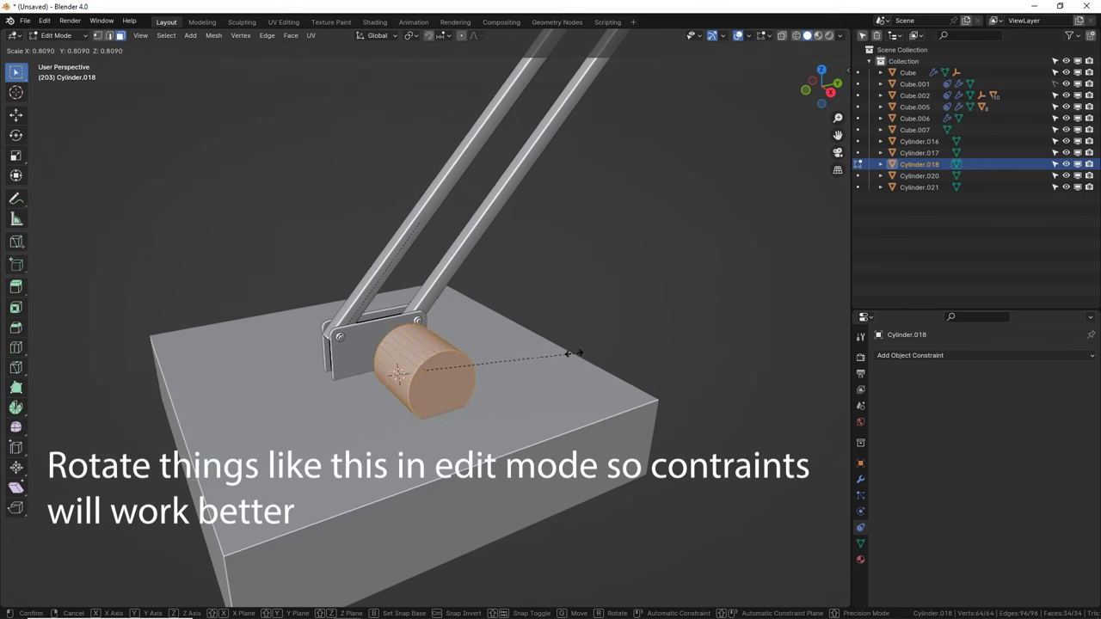
left_click(475, 361)
middle_click_drag(475, 361, 392, 388)
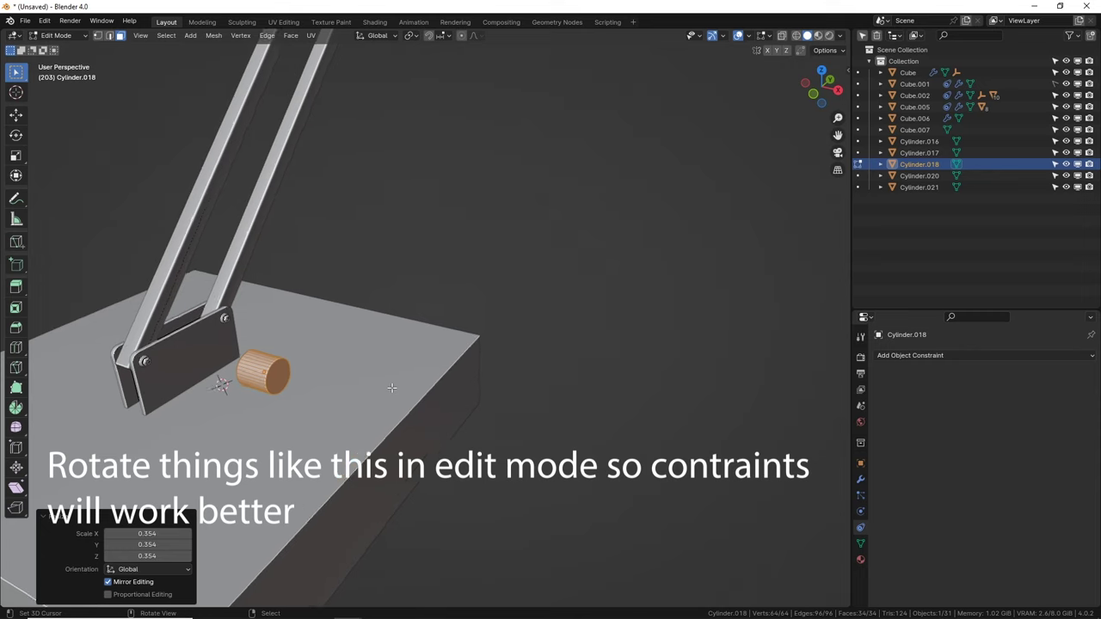
Step: Inset both end faces of the horizontal cylinder and extrude them outward along their normals as narrower pins
key("KP_Decimal")
scroll(483, 328, "down", 5)
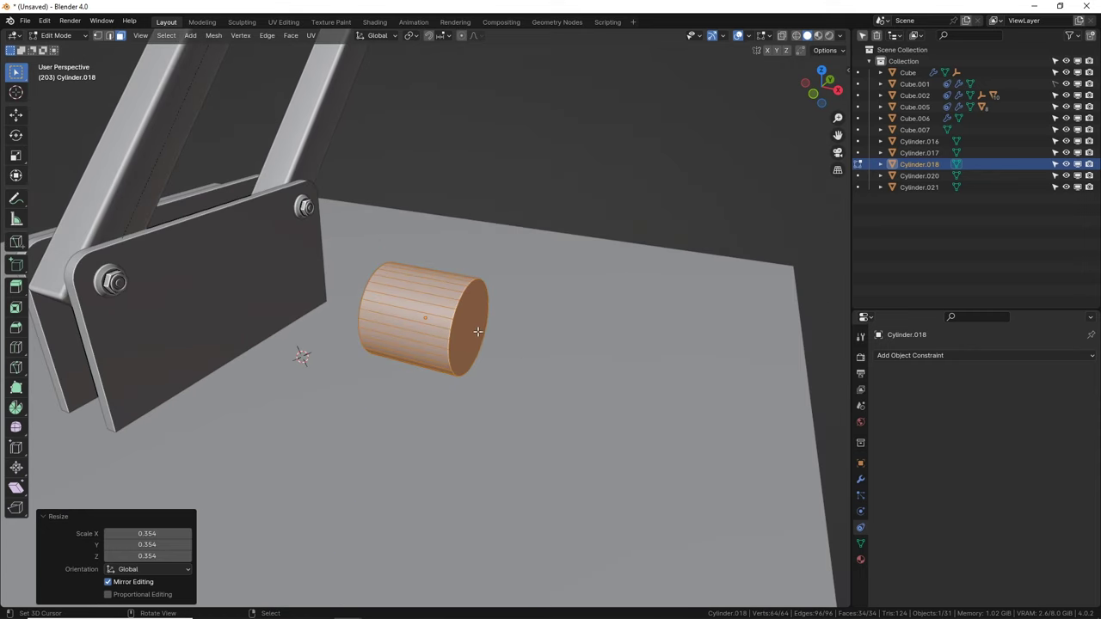
left_click(477, 331)
middle_click_drag(477, 331, 563, 331)
key("i")
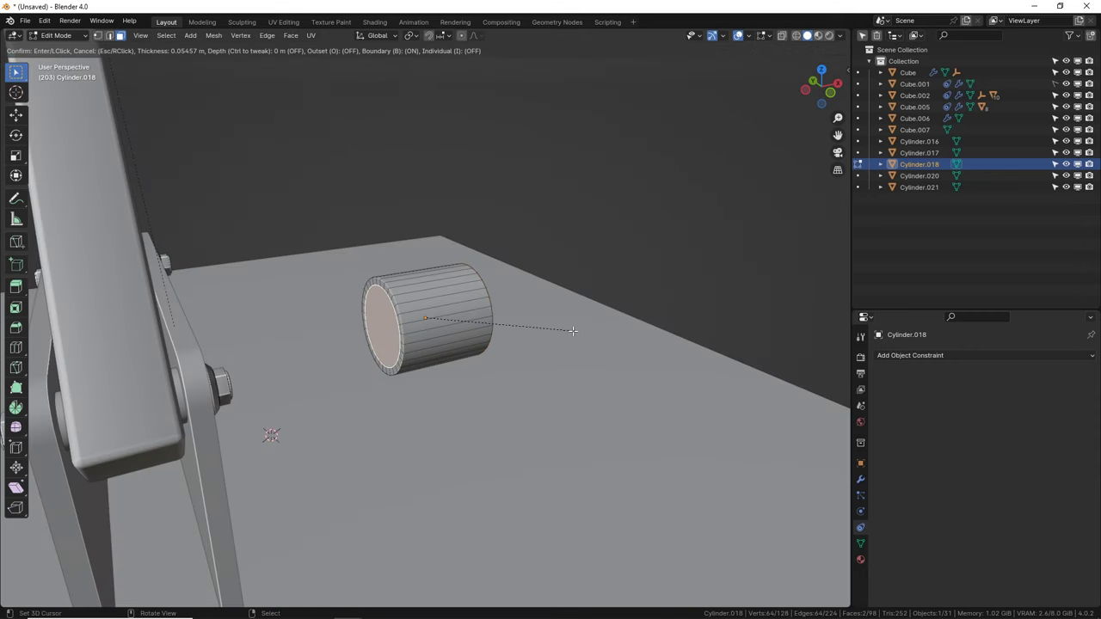
left_click(573, 330)
left_click(16, 286)
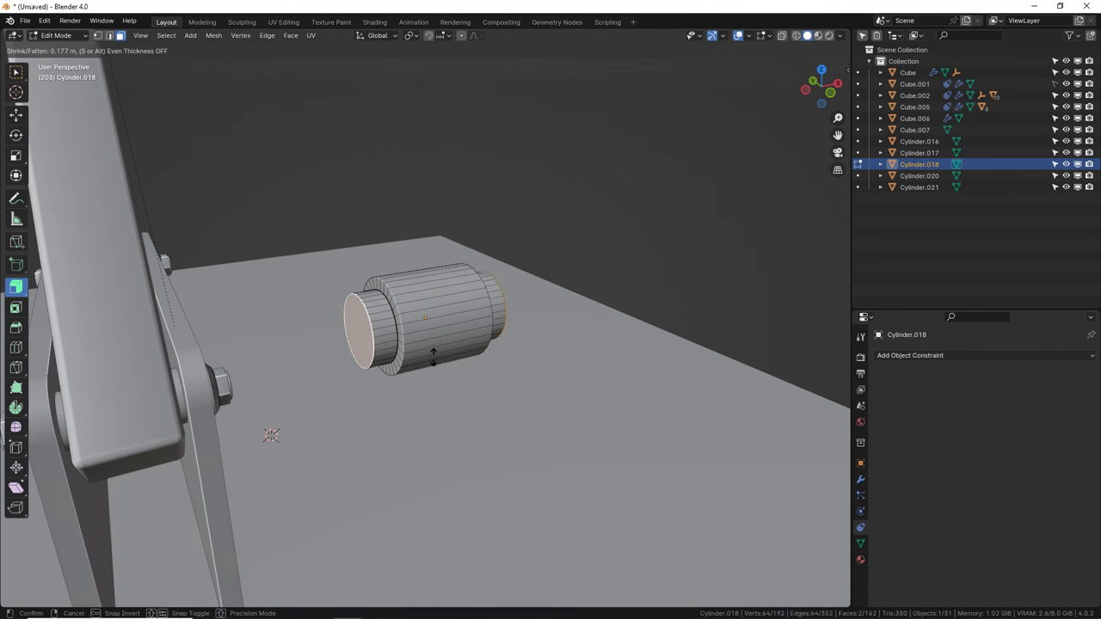
left_click(420, 375)
Step: Select the side faces of the cylinder's thick middle section and snap the 3D cursor to their centre
middle_click_drag(420, 375, 447, 321)
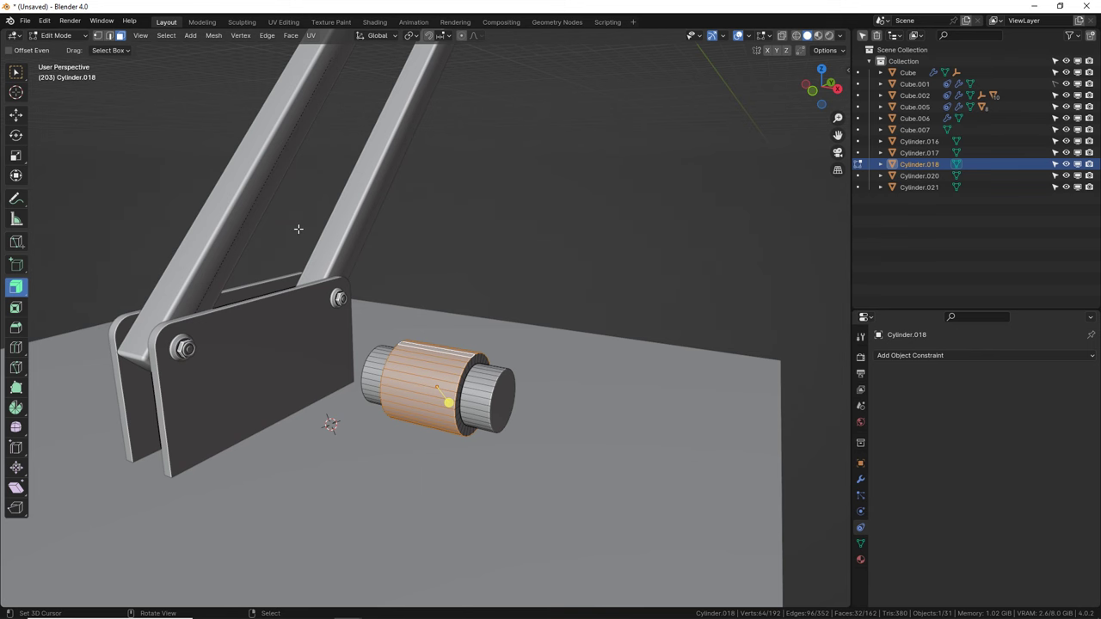
middle_click_drag(389, 311, 475, 475)
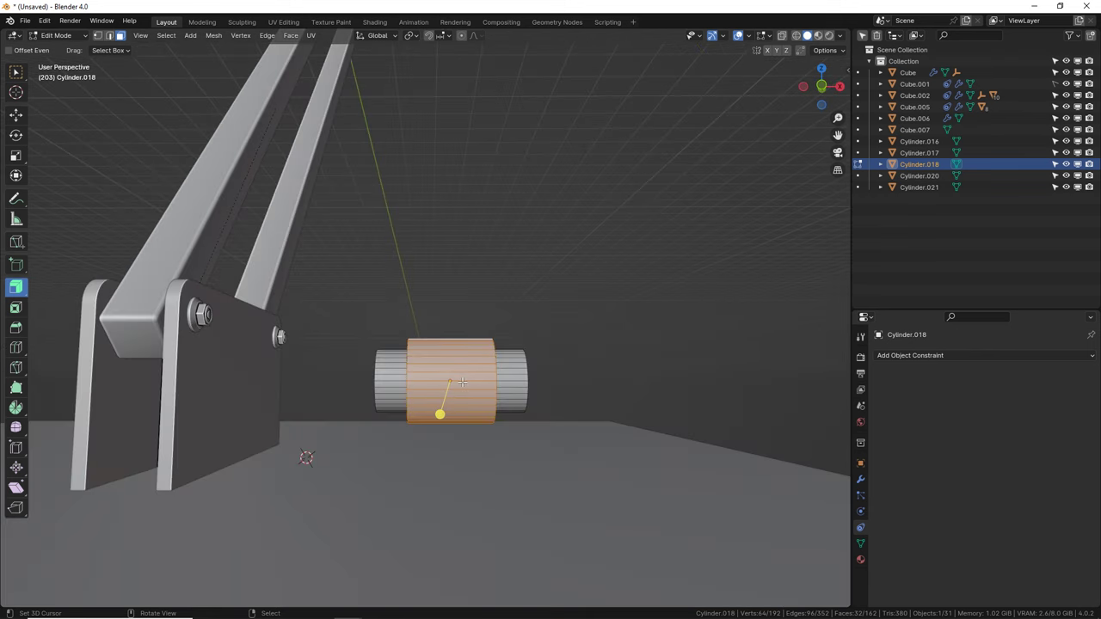
middle_click_drag(462, 382, 408, 389)
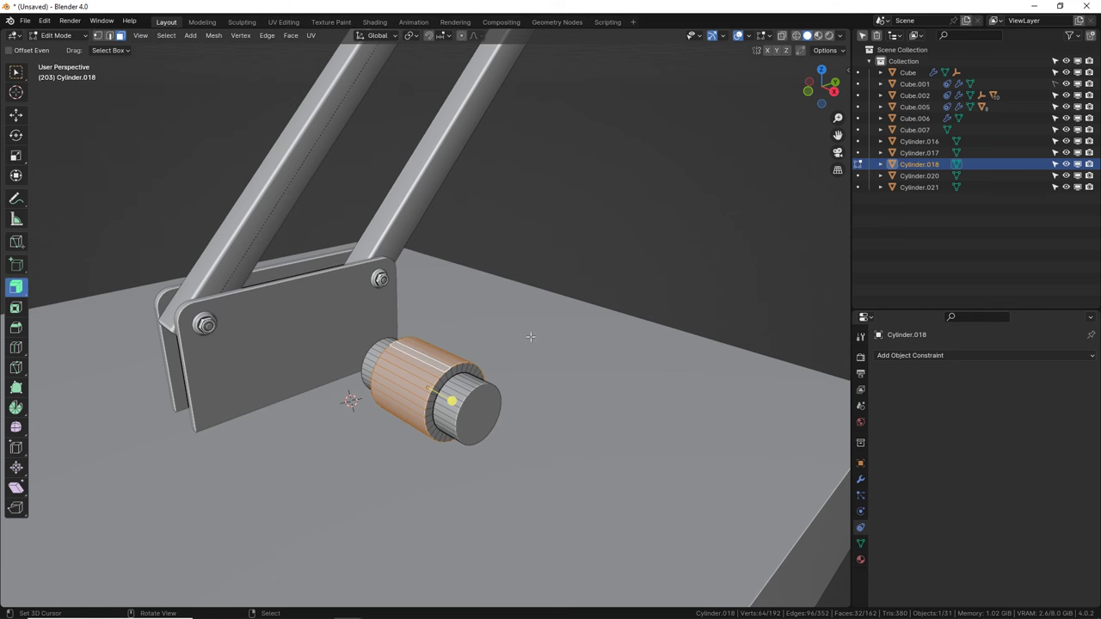
key("shift+s")
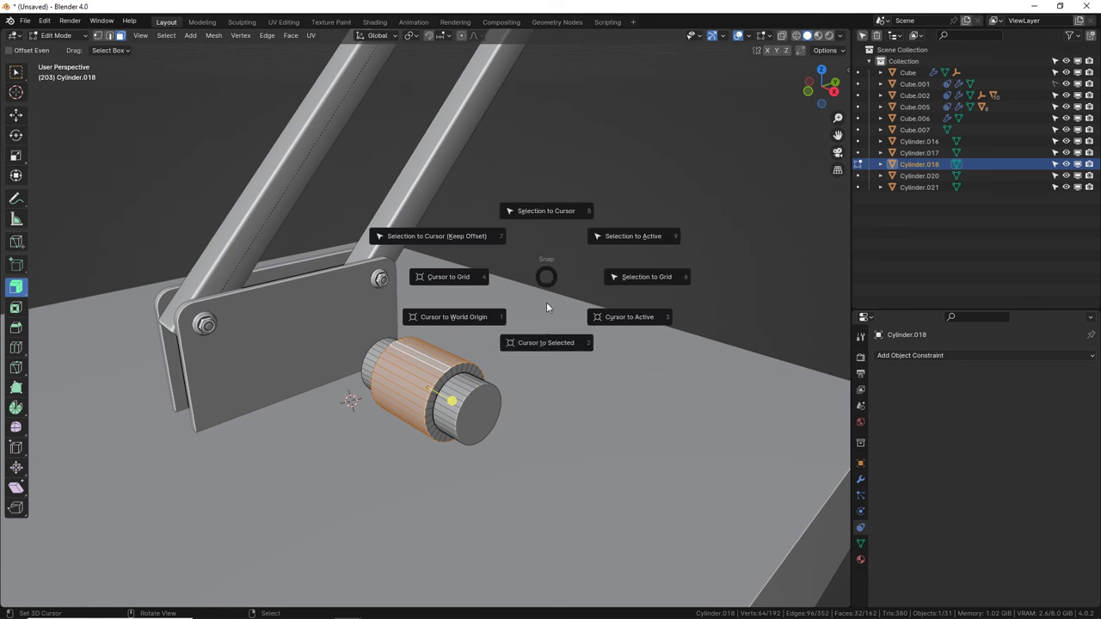
left_click(548, 344)
Step: Add a second 32-vertex cylinder inside the same mesh at the 3D cursor and scale it uniformly to 0.343
scroll(465, 342, "down", 3)
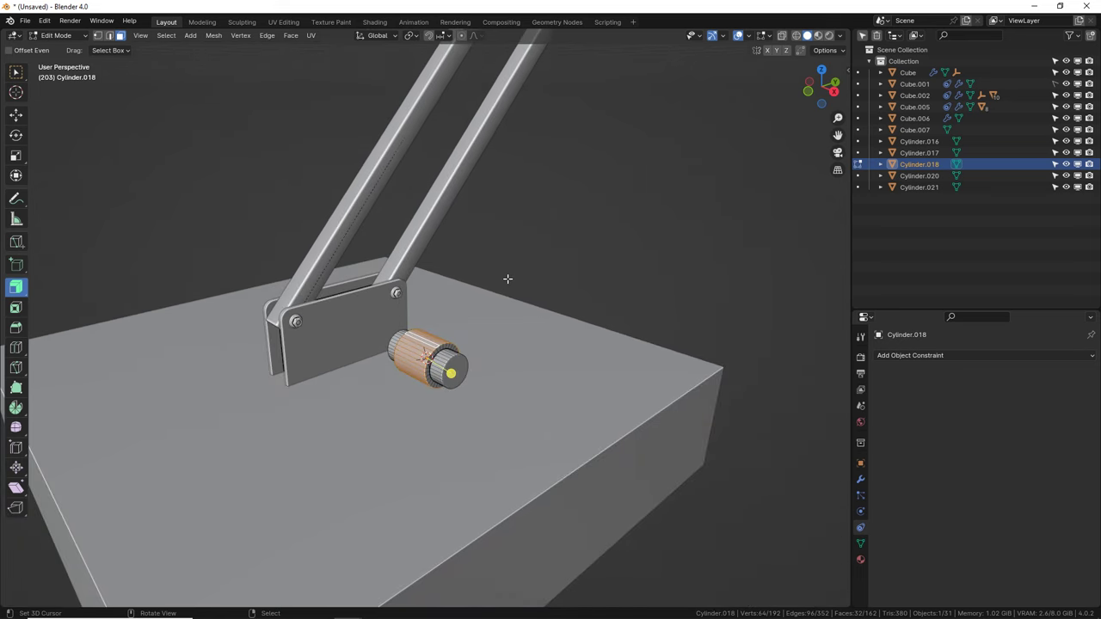
key("shift+a")
left_click(496, 280)
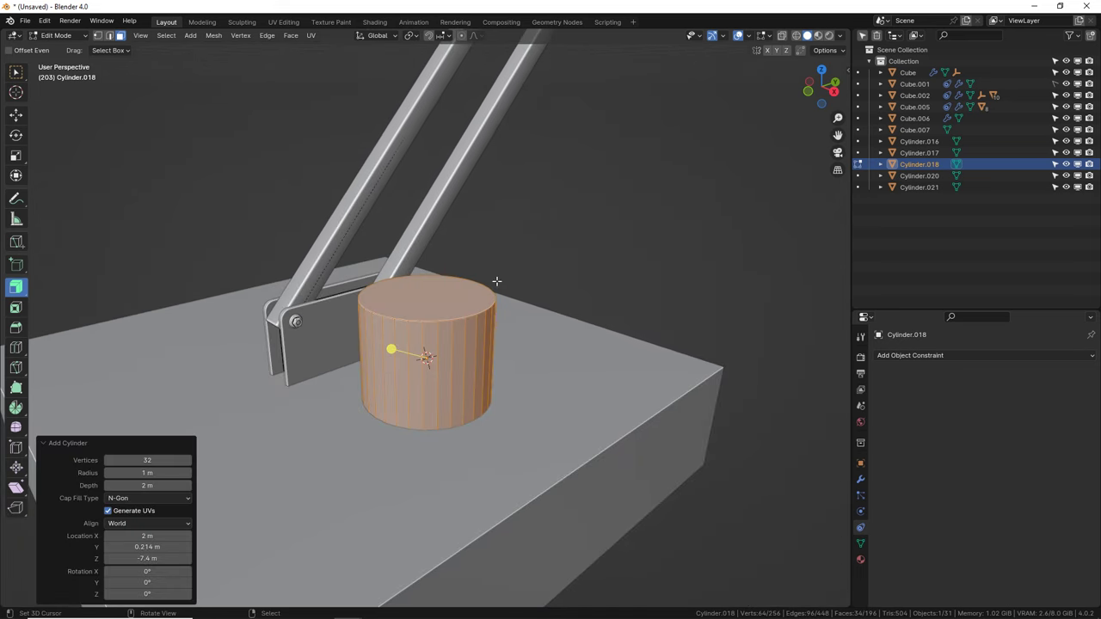
key("s")
left_click(514, 349)
key("g")
key("z")
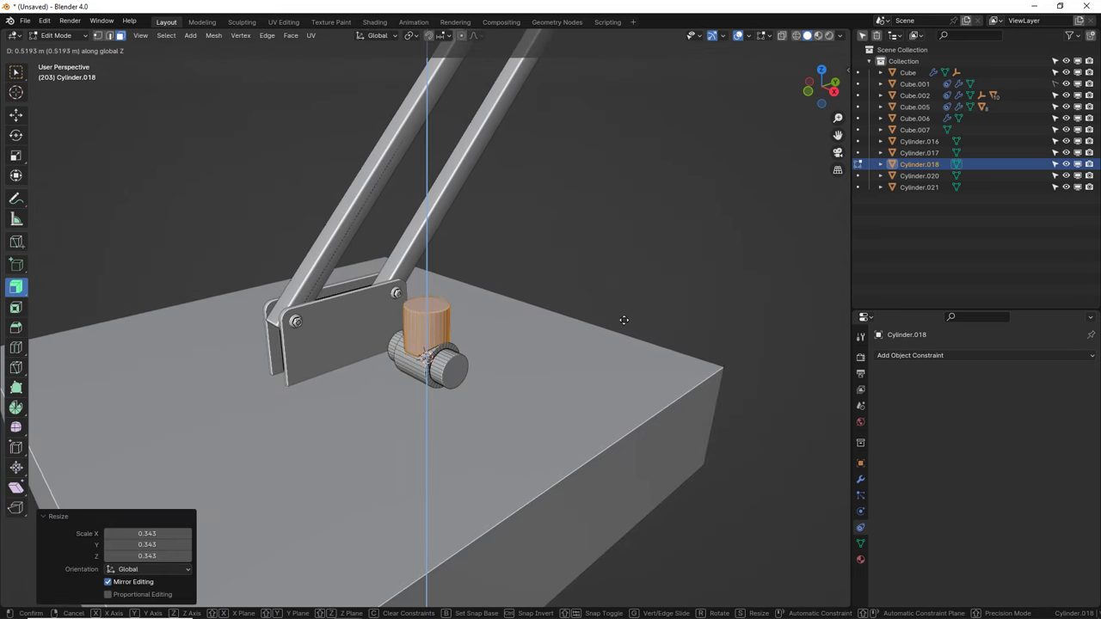
key("Escape")
Step: Change the pivot point, stretch the upright cylinder along Z by 4.318 and raise it 1.4722 m to stand on the horizontal one
left_click(409, 38)
left_click(439, 98)
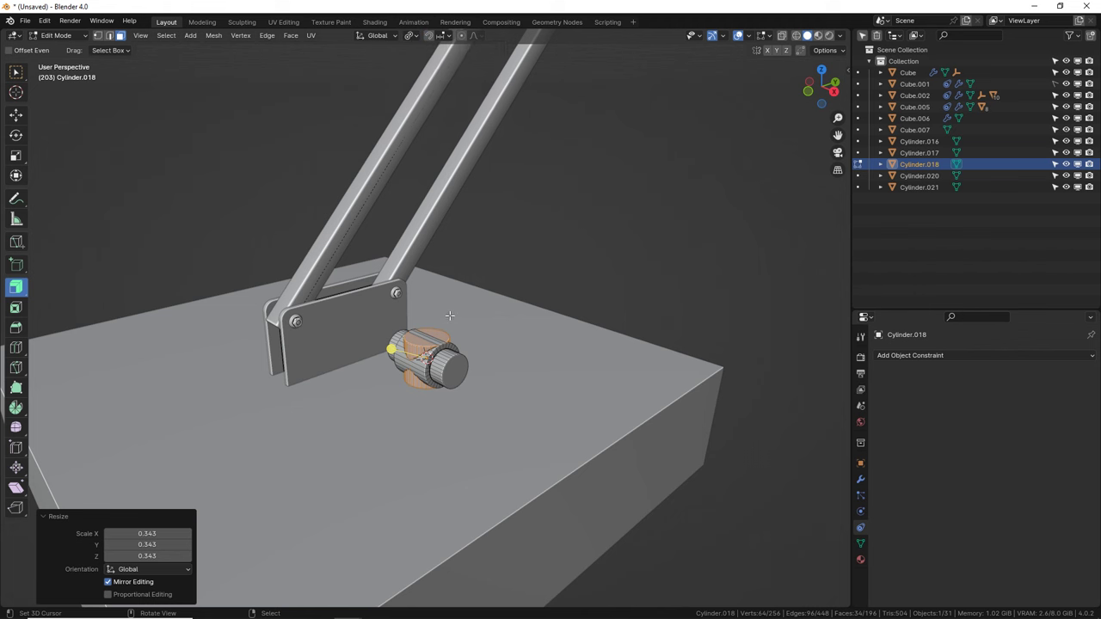
key("s")
key("z")
left_click(581, 251)
key("g")
key("z")
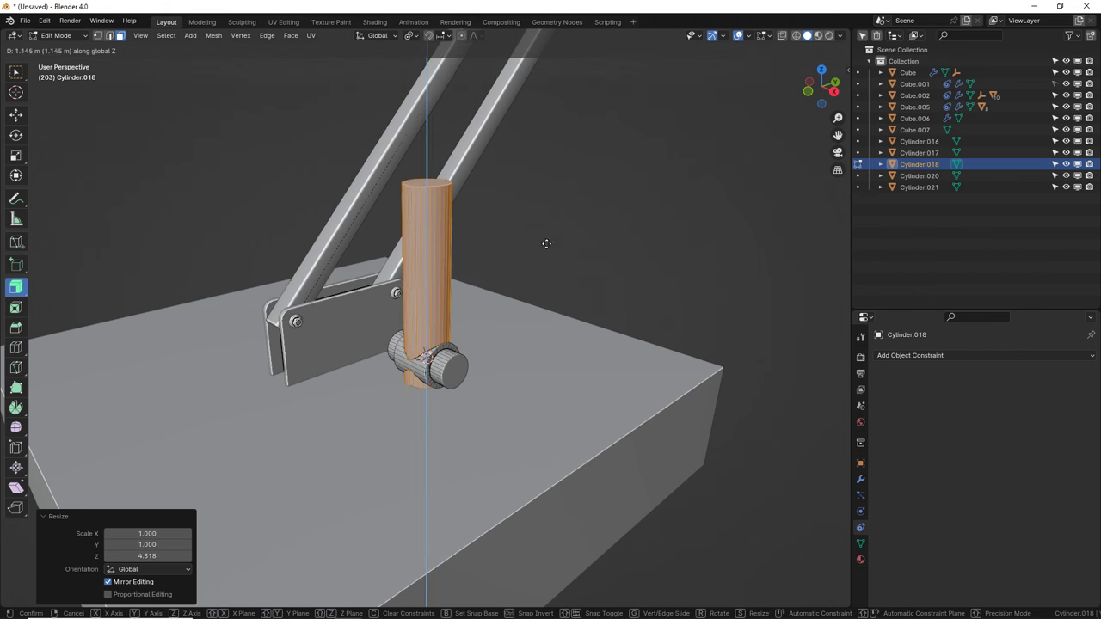
left_click(474, 272)
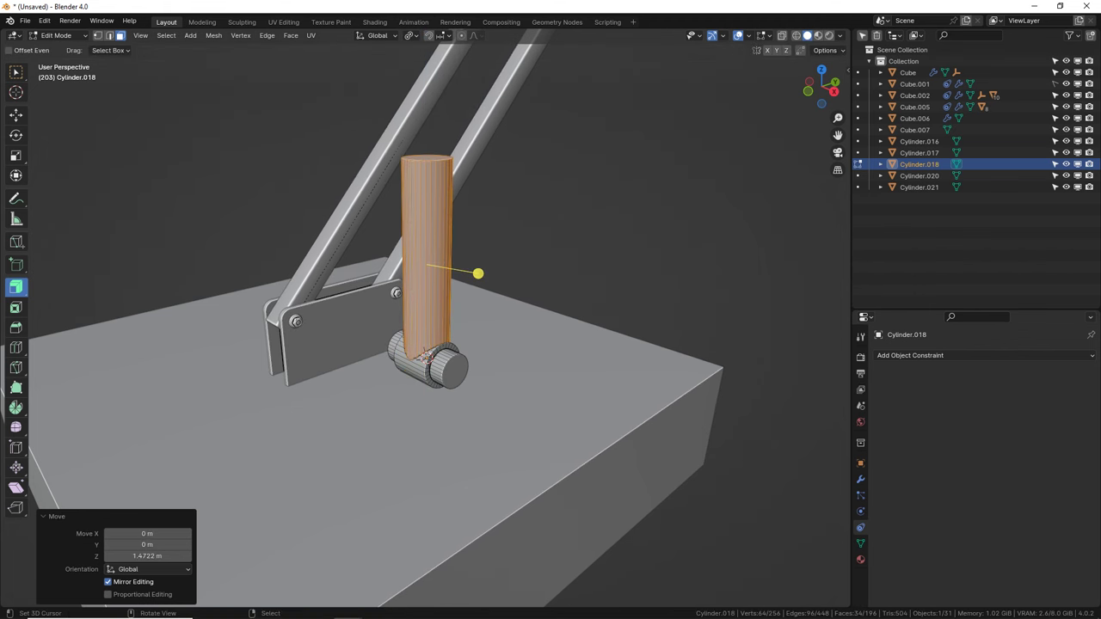
key("s")
right_click(543, 233)
Step: Extrude the upright cylinder's top face in place, scale it to 1.078 and extrude it slightly upward to form a rim
middle_click_drag(544, 233, 482, 307)
left_click(444, 277)
scroll(482, 307, "up", 4)
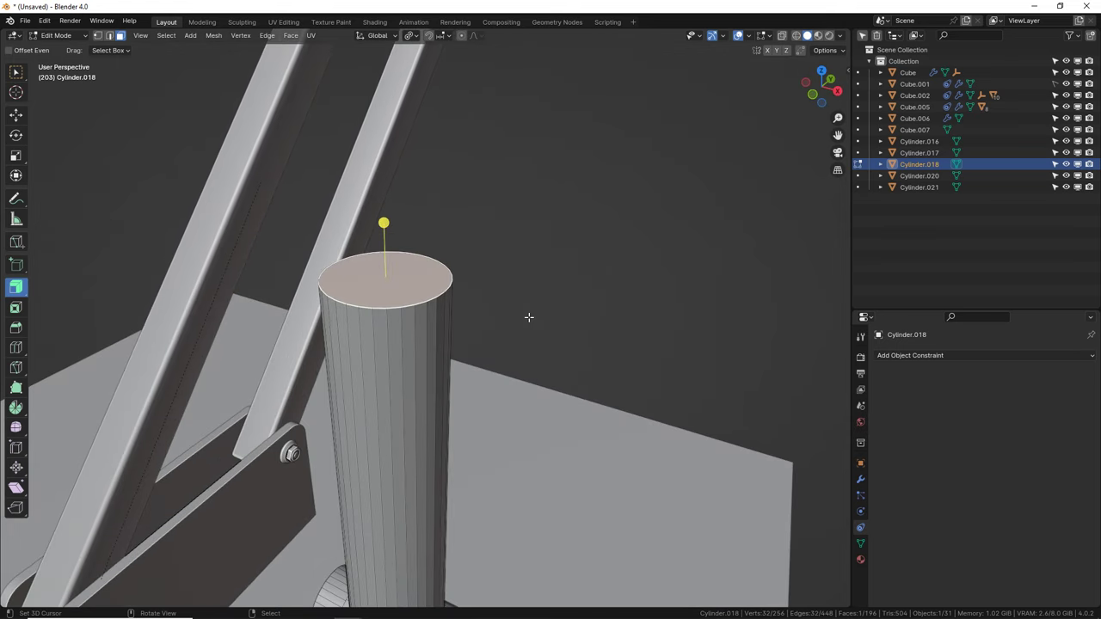
key("e")
right_click(530, 319)
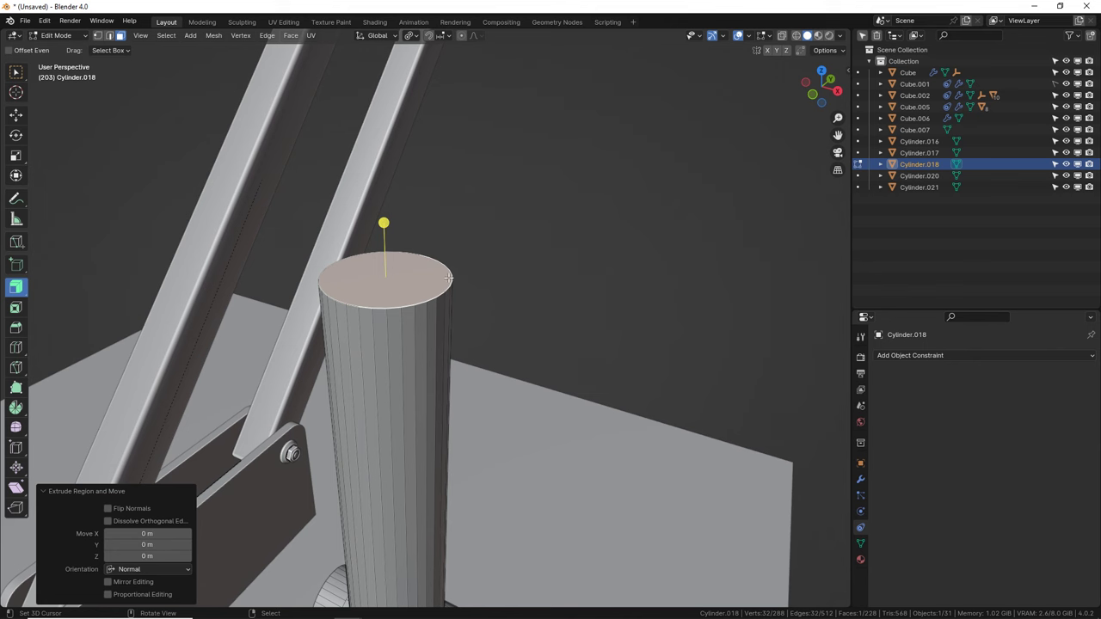
key("s")
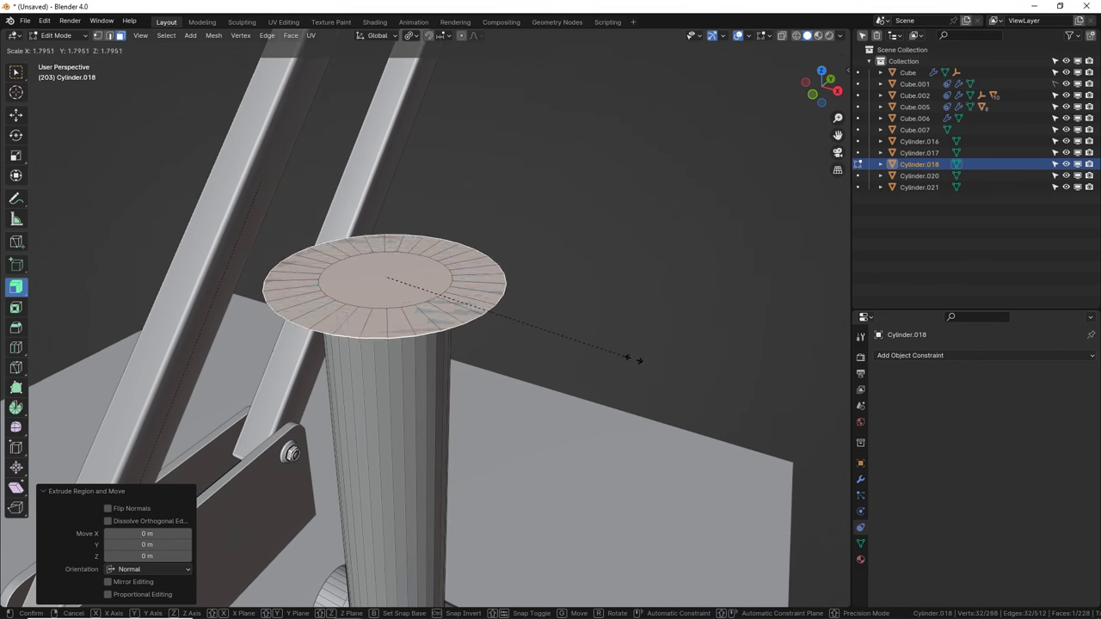
left_click(529, 329)
key("e")
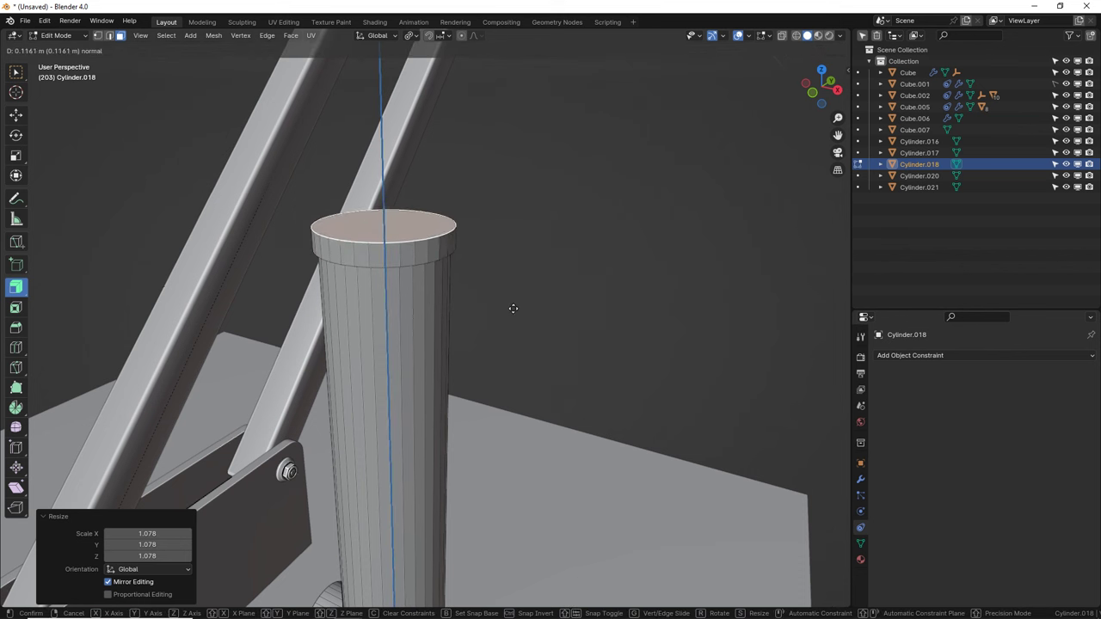
left_click(511, 299)
Step: Return to Object Mode and apply smooth shading to the whole piston cylinder, Cylinder.018
middle_click_drag(567, 305, 460, 250)
key("Tab")
right_click(437, 166)
left_click(440, 162)
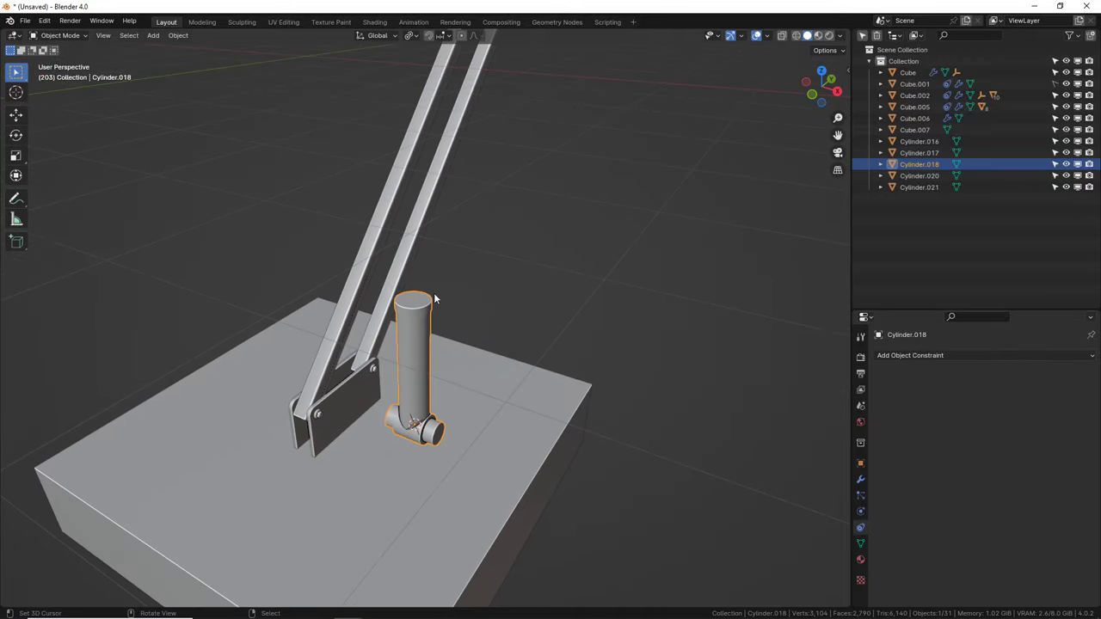
Step: Test-rotate the piston cylinder, Cylinder.018, about the X axis to check how it swings on its pin
scroll(435, 299, "up", 3)
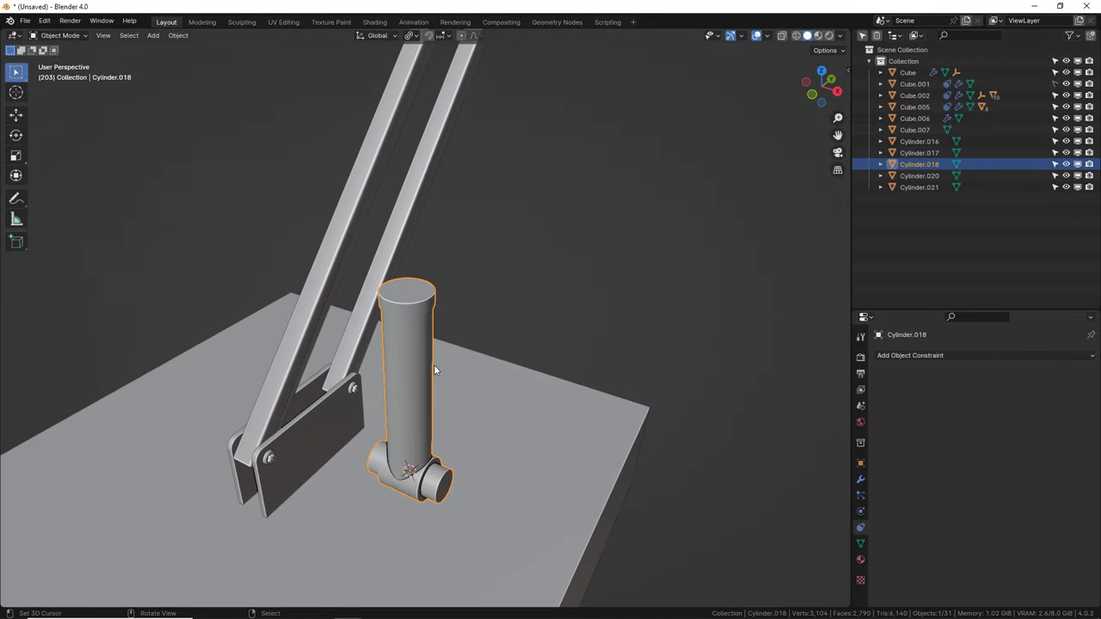
key("r")
key("Escape")
middle_click_drag(421, 405, 487, 350)
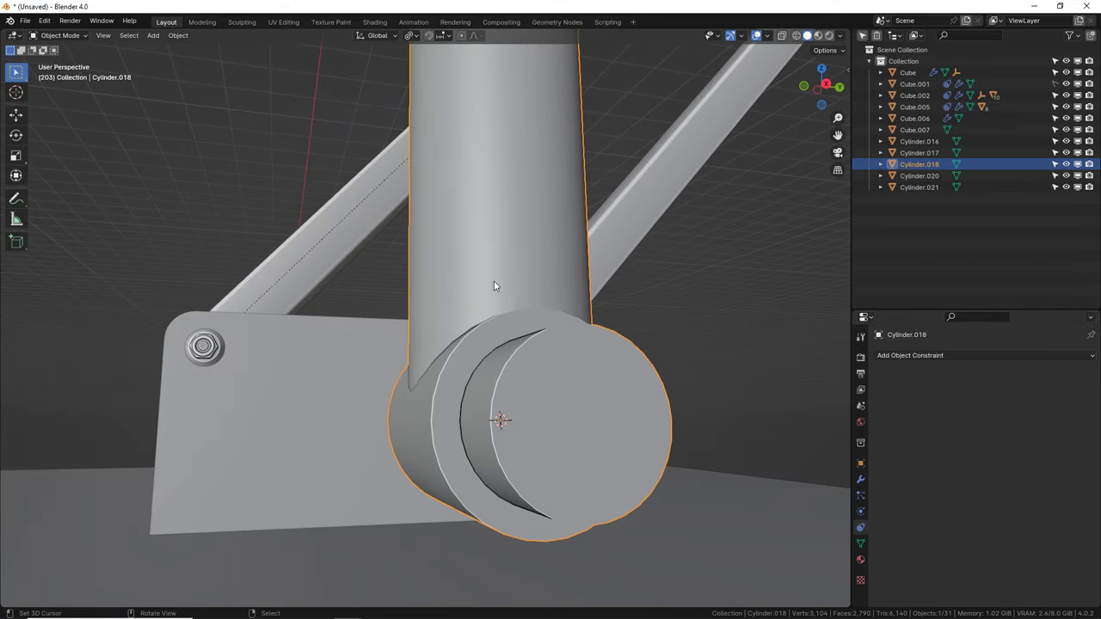
key("r")
key("x")
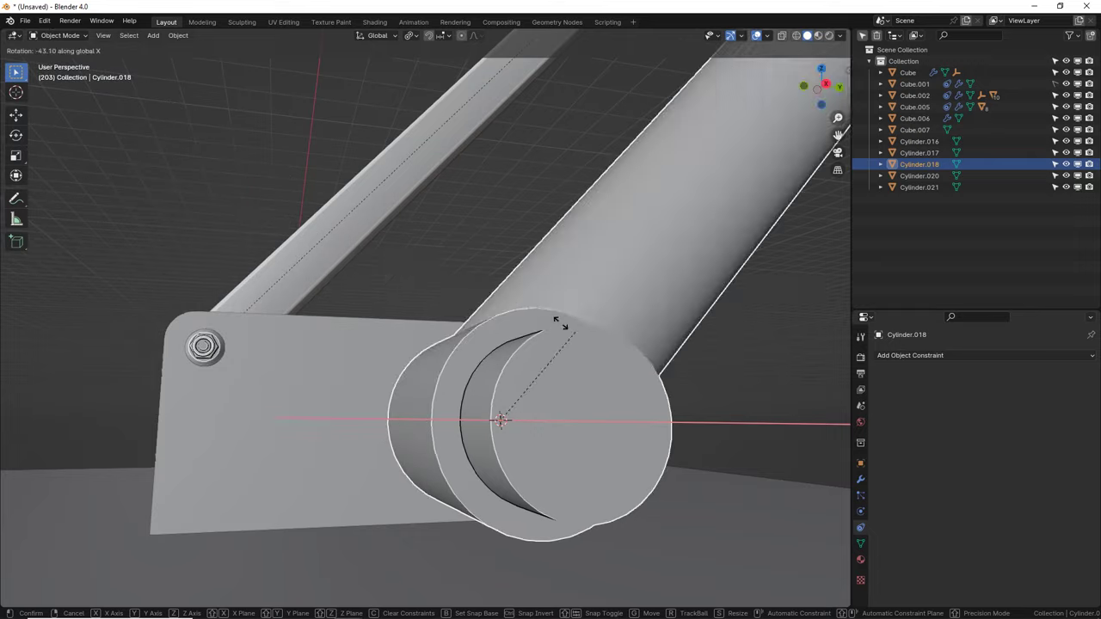
left_click(480, 249)
scroll(470, 231, "up", 5)
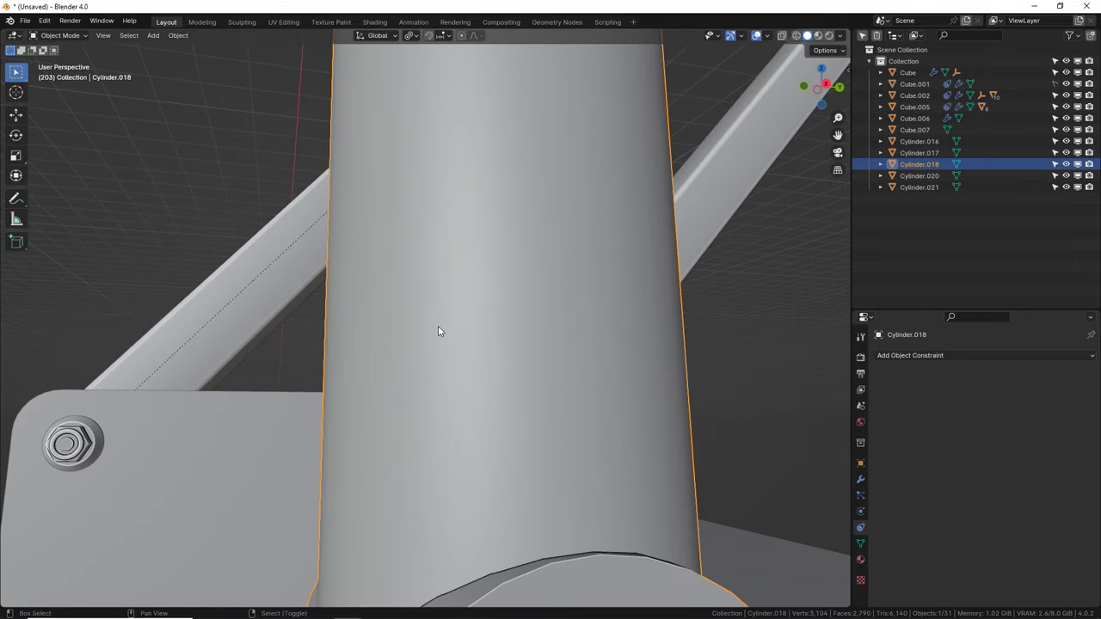
Step: Add a mesh cylinder at the 3D cursor, scale it uniformly to 0.248 and raise it along Z to the piston cylinder's top
scroll(438, 332, "down", 5)
middle_click_drag(437, 331, 414, 293)
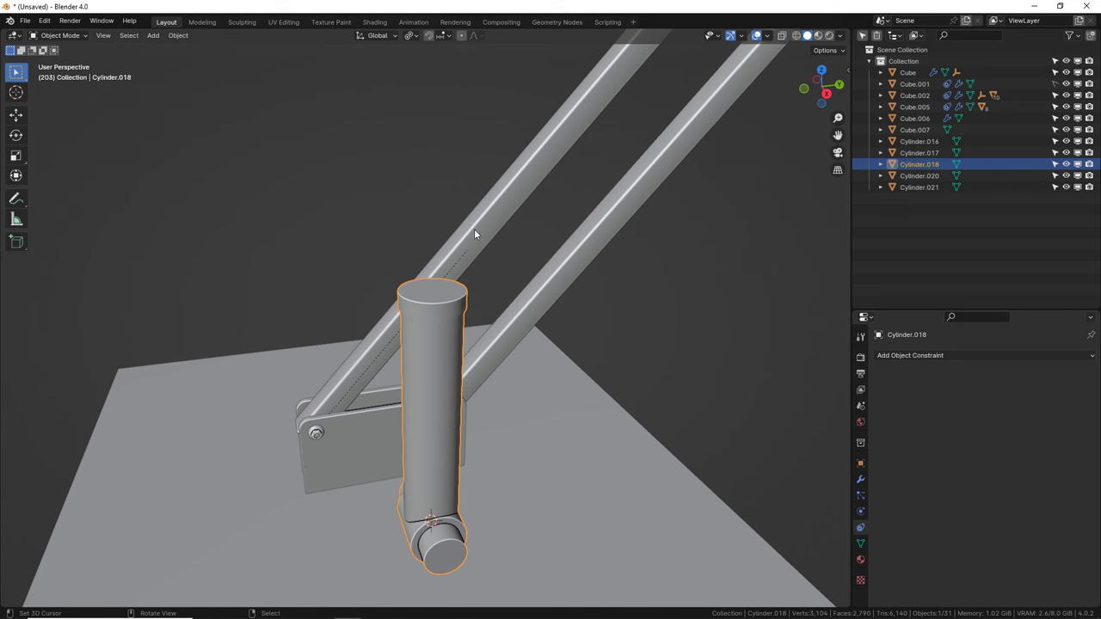
key("shift+a")
mouse_move(482, 217)
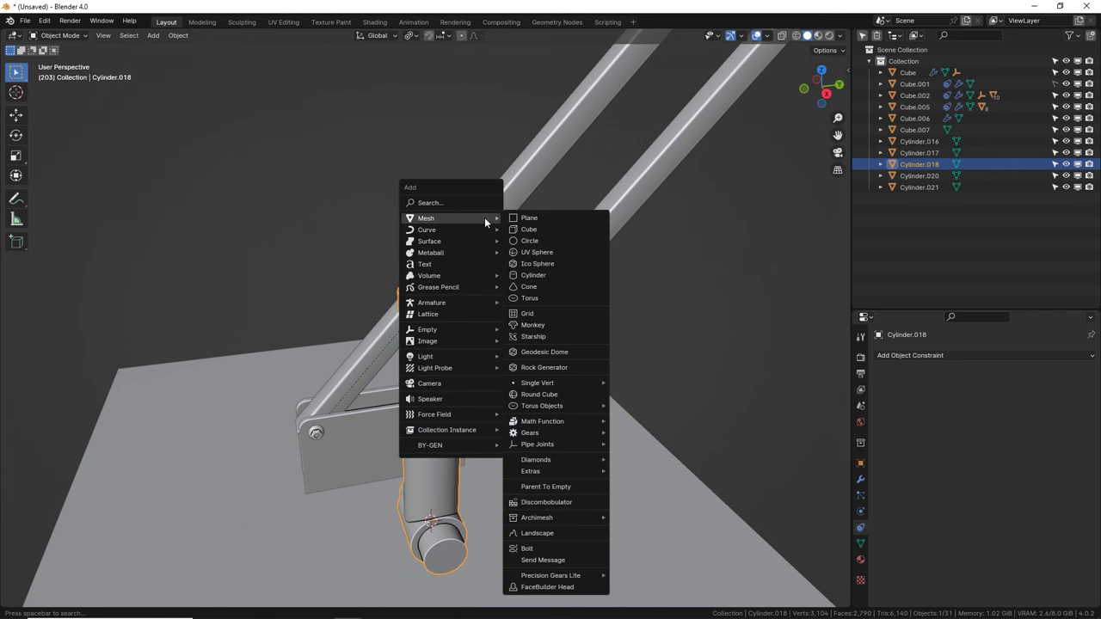
left_click(544, 275)
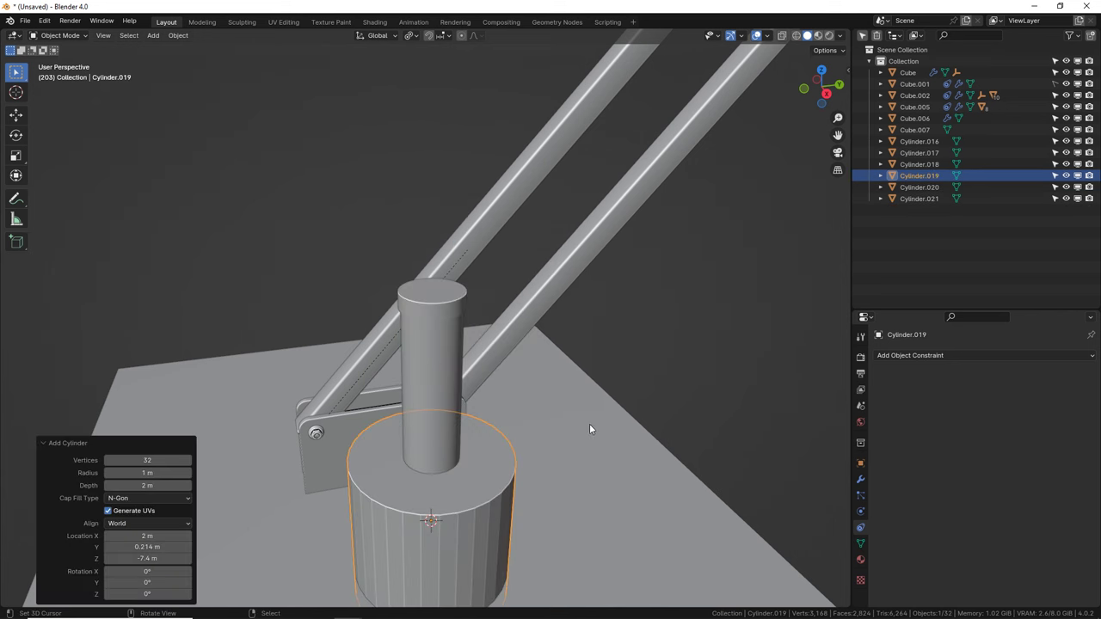
key("s")
left_click(473, 479)
key("g")
key("z")
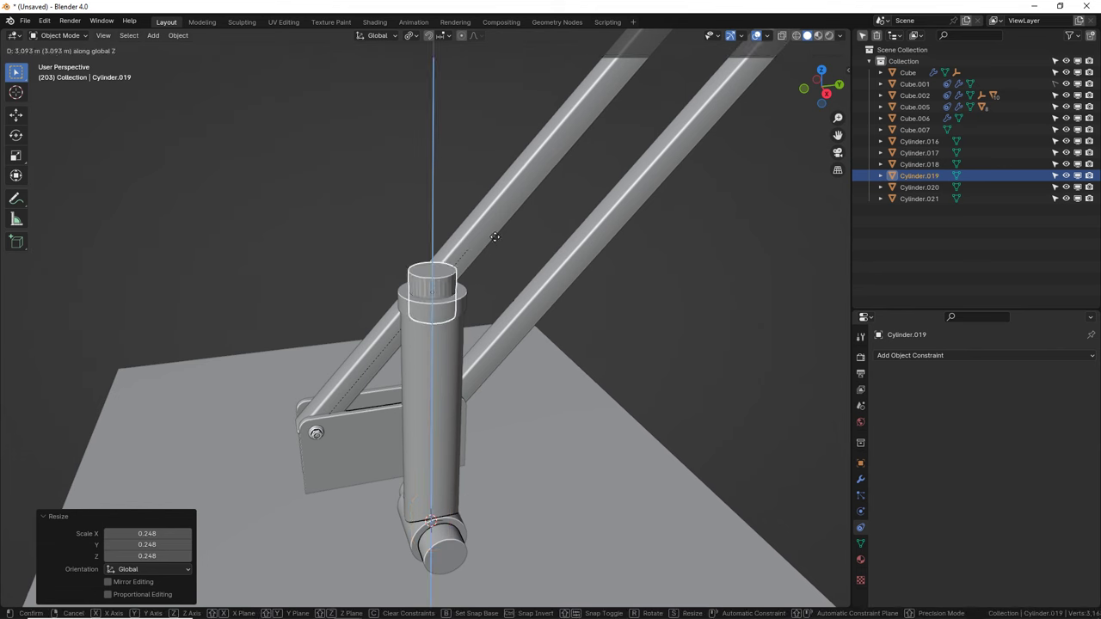
left_click(495, 237)
Step: In Edit Mode, stretch the new cylinder along Z by 7.896 and position it as a rod inside the piston cylinder
key("Tab")
key("s")
key("z")
left_click(531, 234)
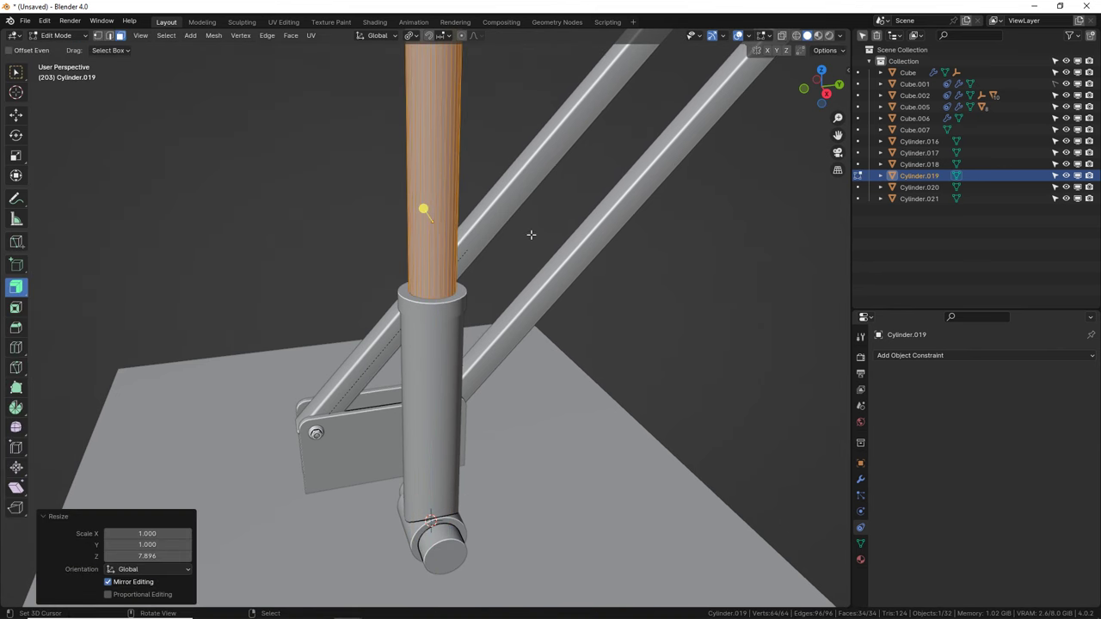
key("g")
key("z")
key("shift+z")
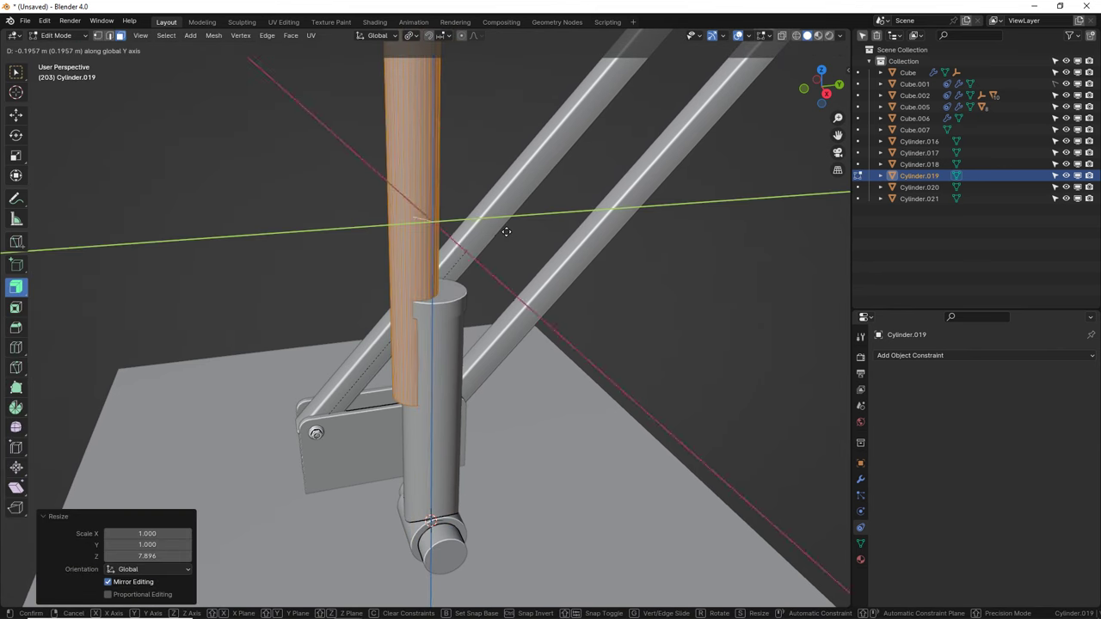
right_click(506, 231)
Step: Select the rod's top face and snap the 3D cursor to it
middle_click_drag(498, 217, 533, 196)
key("alt+a")
left_click(533, 195)
key("shift+s")
left_click(582, 268)
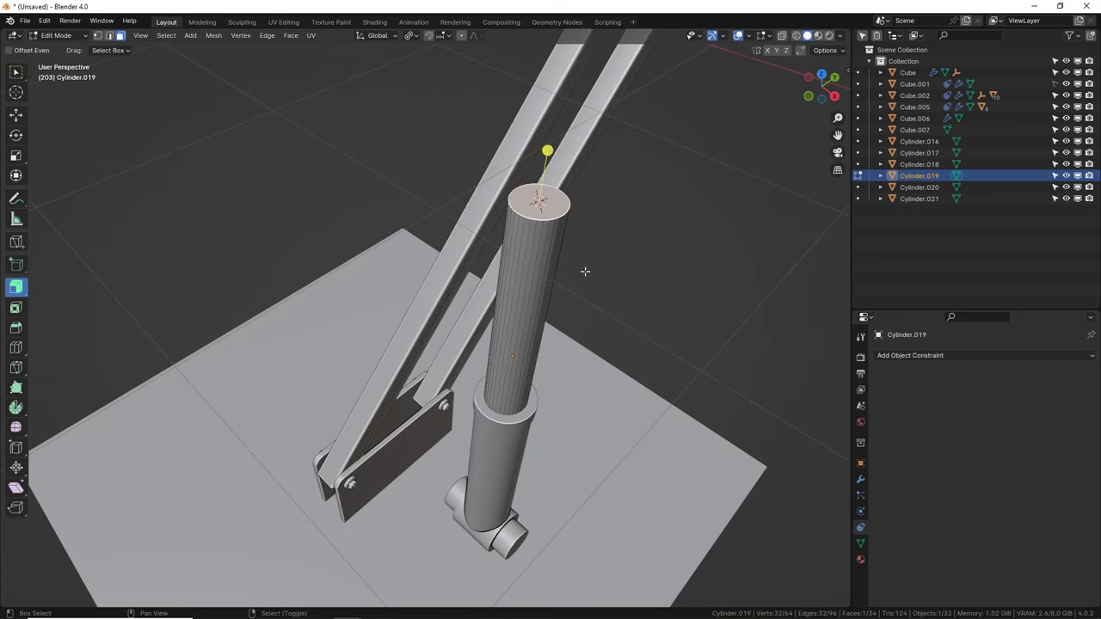
Step: Add a cylinder to the mesh at the rod's top, scale it down, rotate it 90° about Y and scale it again by 0.546
middle_click_drag(582, 267, 585, 229)
key("shift+a")
left_click(585, 225)
key("s")
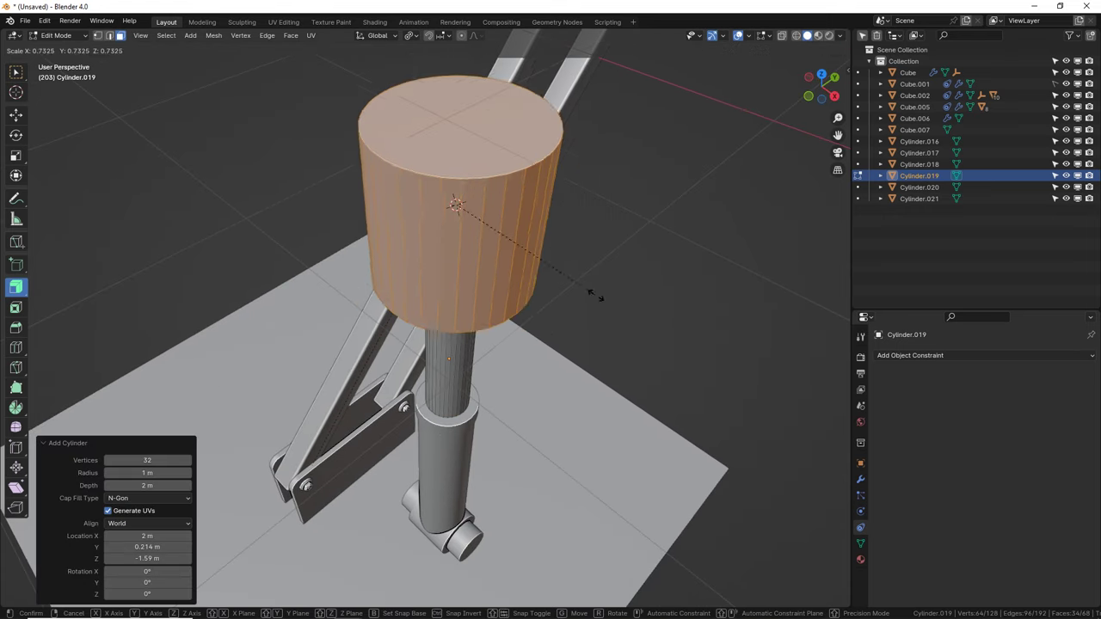
left_click(560, 268)
type("ry90")
key("Return")
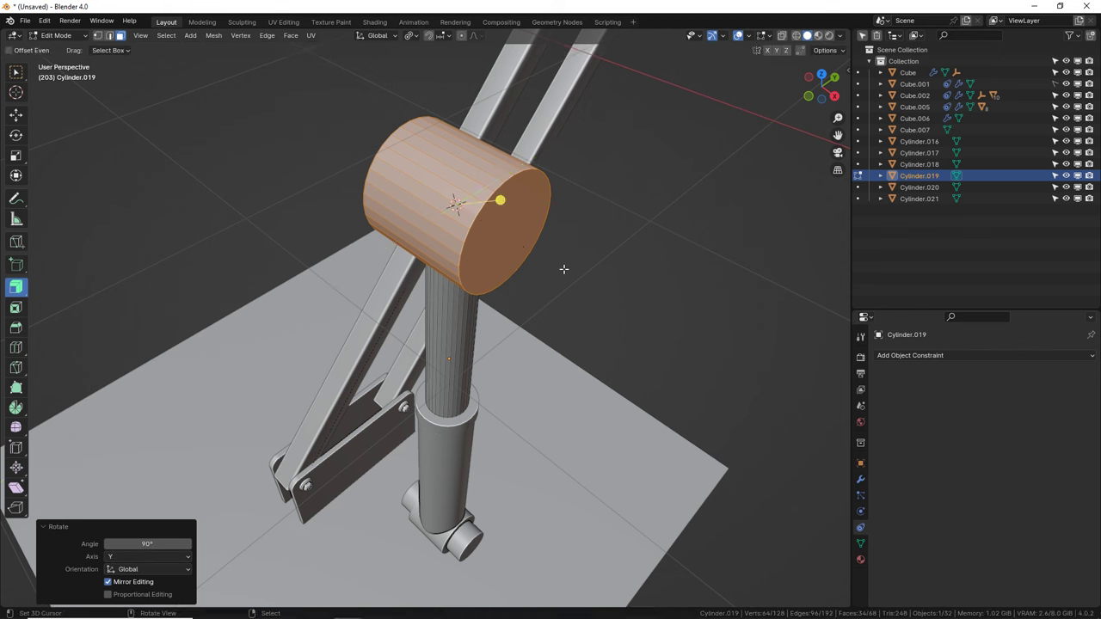
key("s")
left_click(526, 228)
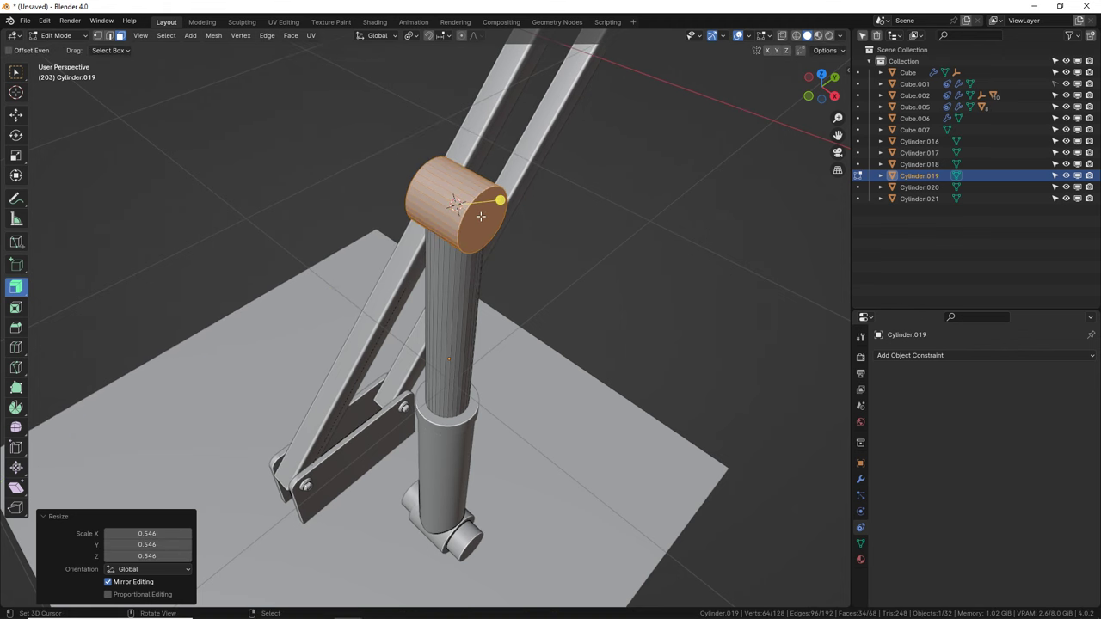
Step: Inset both end faces of the crosswise cylinder by 0.3332 m and extrude them outward as pin ends, adjusting their offset with Shrink/Fatten
middle_click_drag(526, 228, 611, 152)
left_click(523, 127)
key("i")
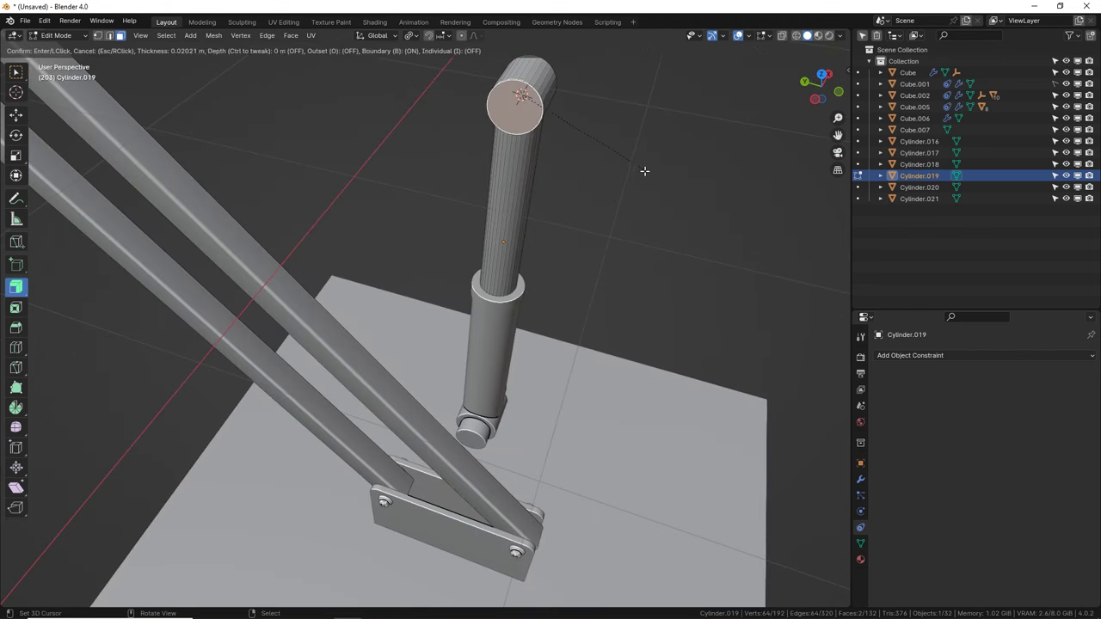
left_click(640, 170)
key("alt+s")
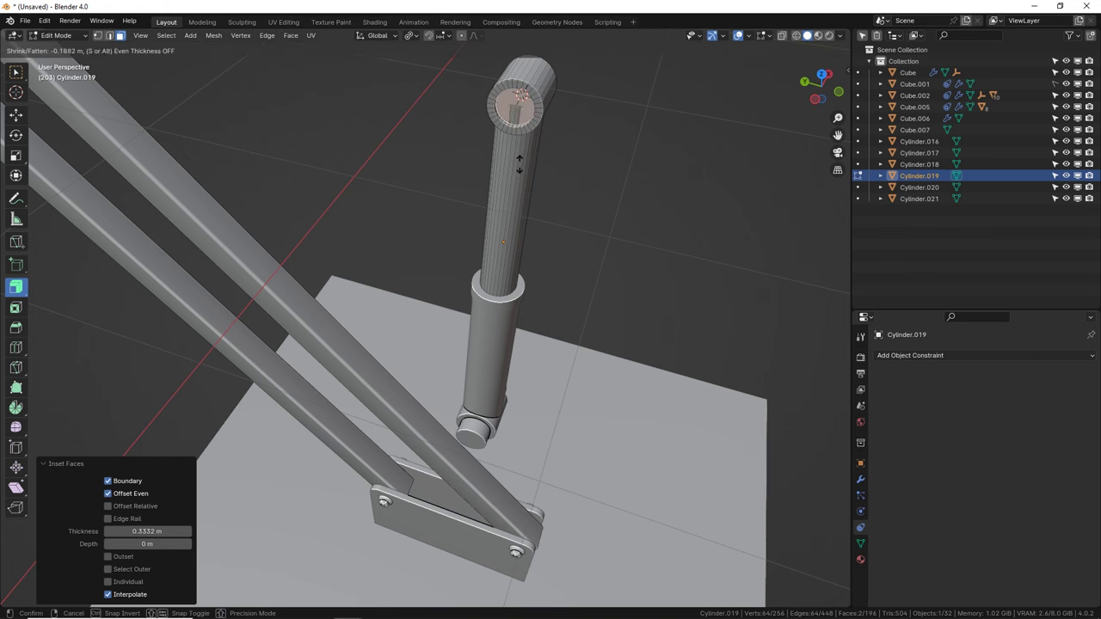
left_click(527, 147)
Step: Return to Object Mode and apply smooth shading to the piston rod, Cylinder.019
key("Tab")
middle_click_drag(540, 177, 516, 304)
right_click(551, 209)
left_click(546, 208)
Step: Test-rotate the piston rod, Cylinder.019, about the X axis to check its pivot
key("r")
key("x")
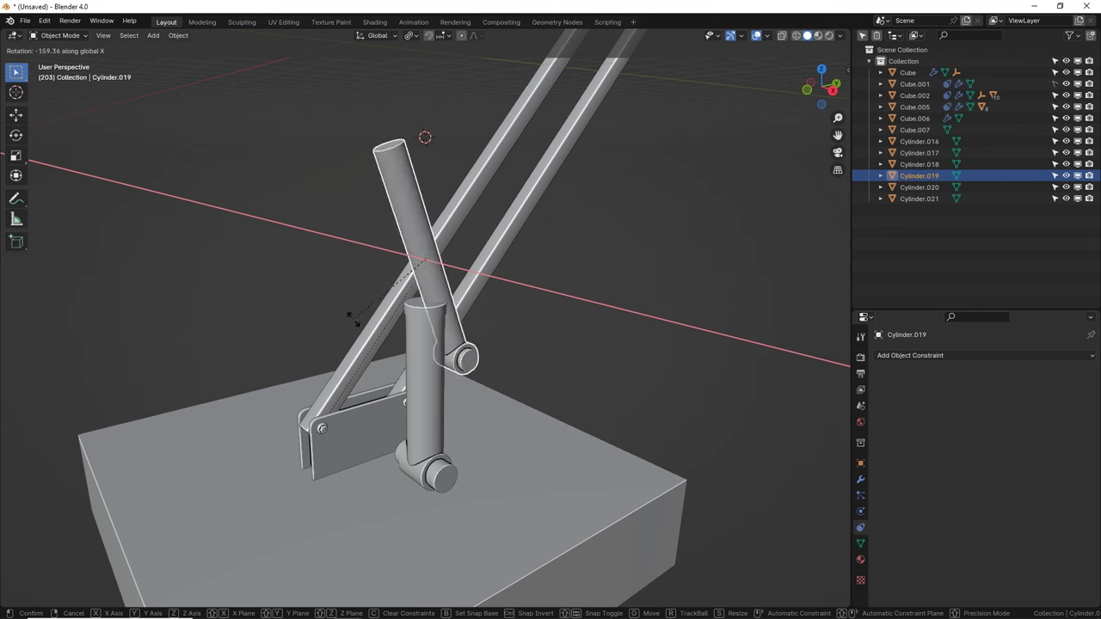
left_click(430, 172)
middle_click_drag(430, 172, 475, 211)
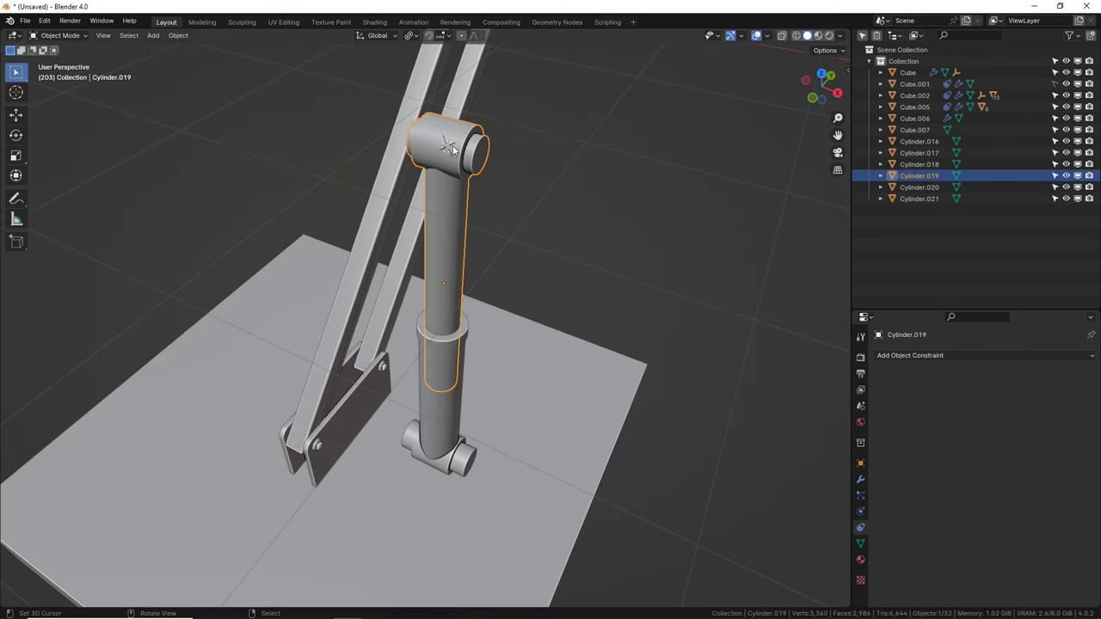
scroll(469, 330, "up", 3)
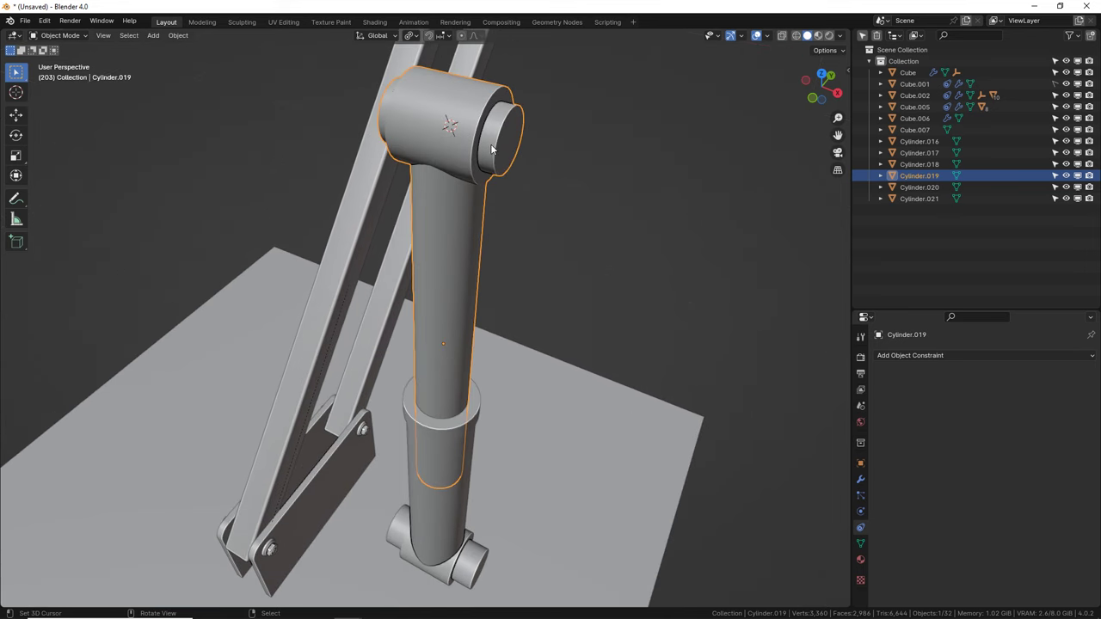
Step: In Edit Mode, select the face loop around the rod's crosswise head and snap the 3D cursor to its centre
middle_click_drag(492, 150, 469, 149)
key("Tab")
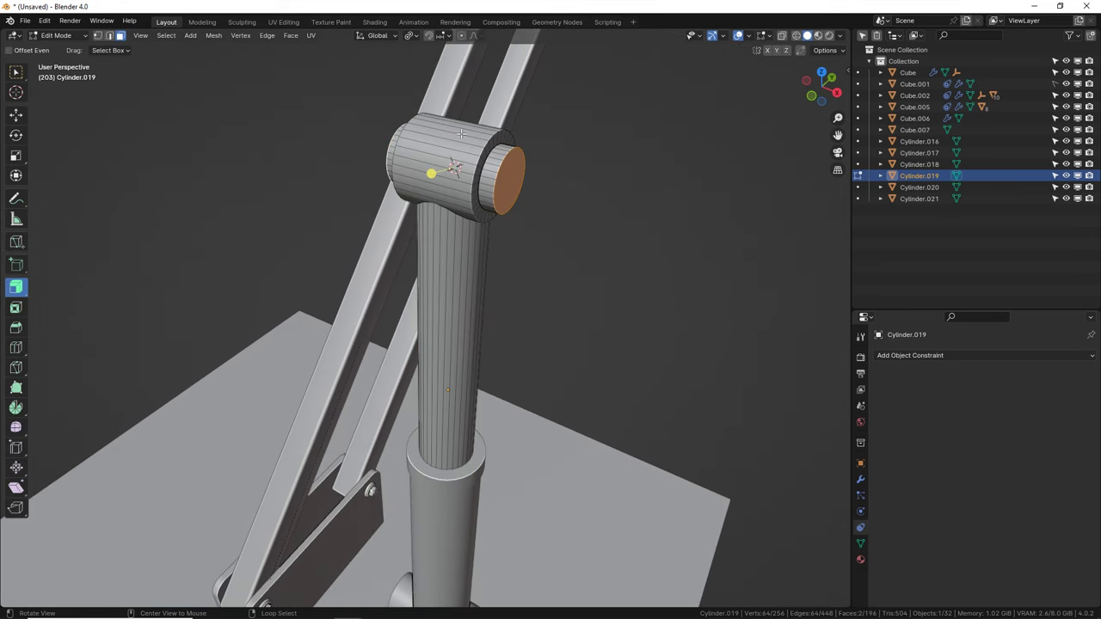
left_click(461, 134, "alt")
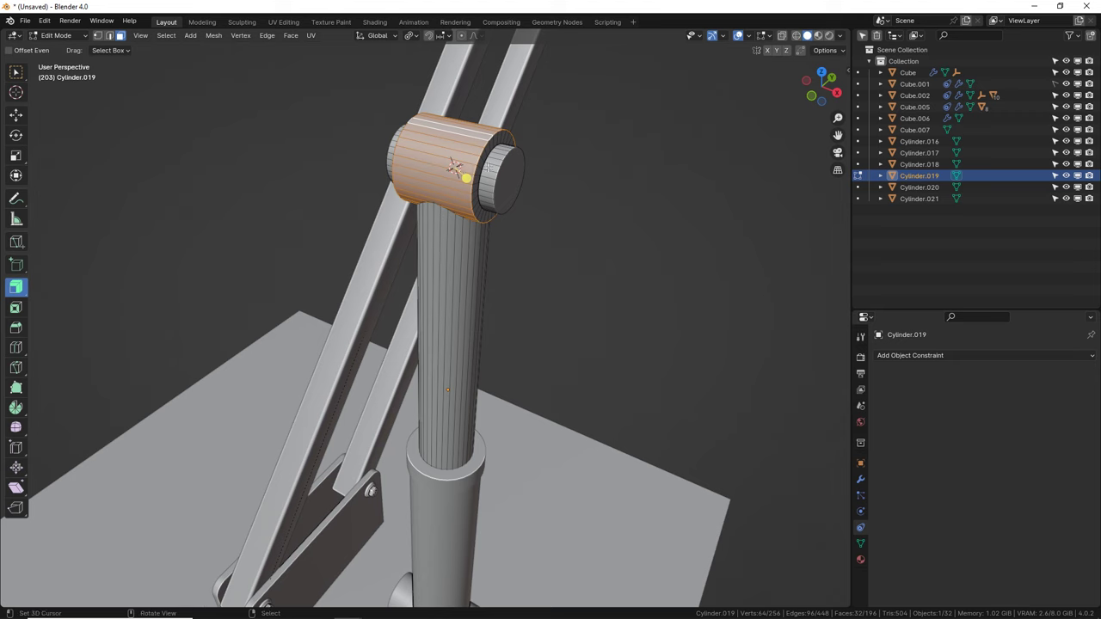
middle_click_drag(488, 168, 524, 230)
key("shift+s")
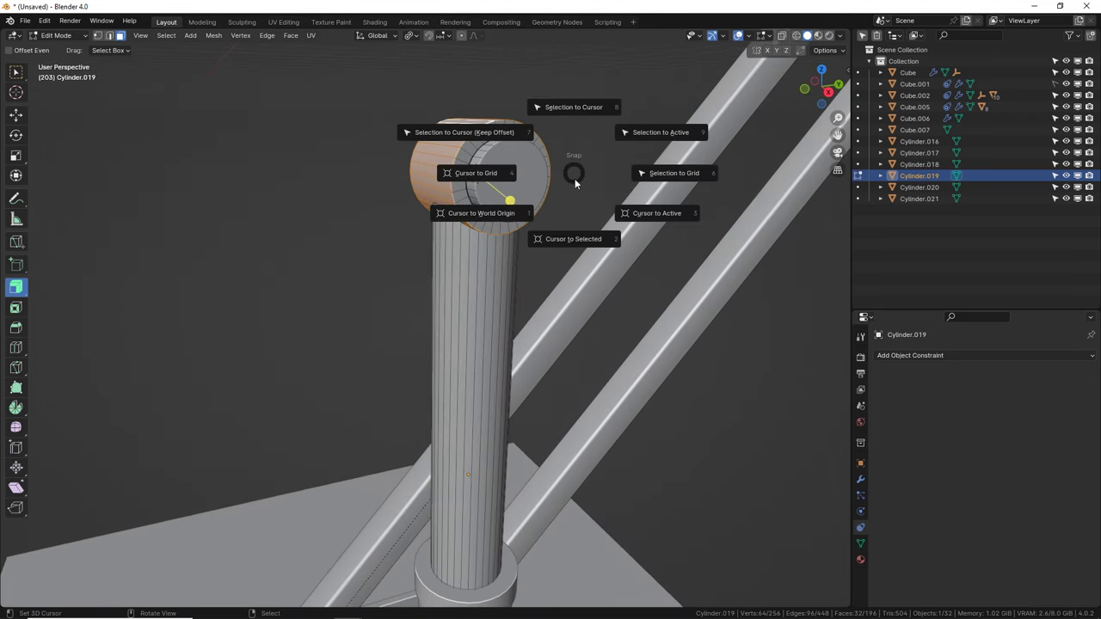
left_click(573, 238)
Step: Return to Object Mode and set the piston rod's origin to the 3D cursor
middle_click_drag(449, 159, 495, 182)
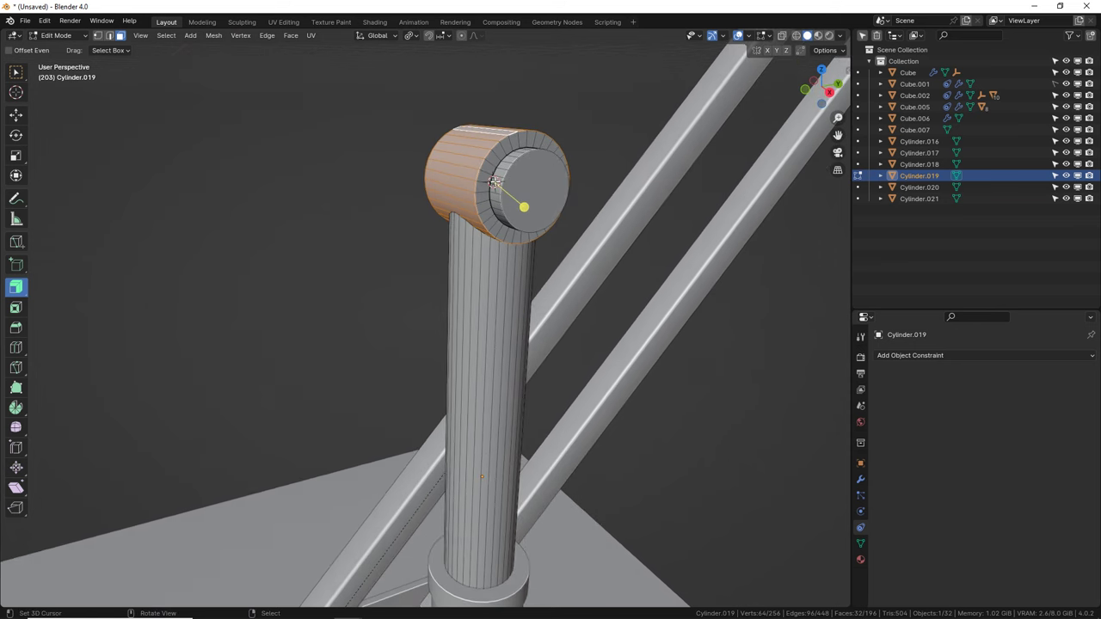
key("Tab")
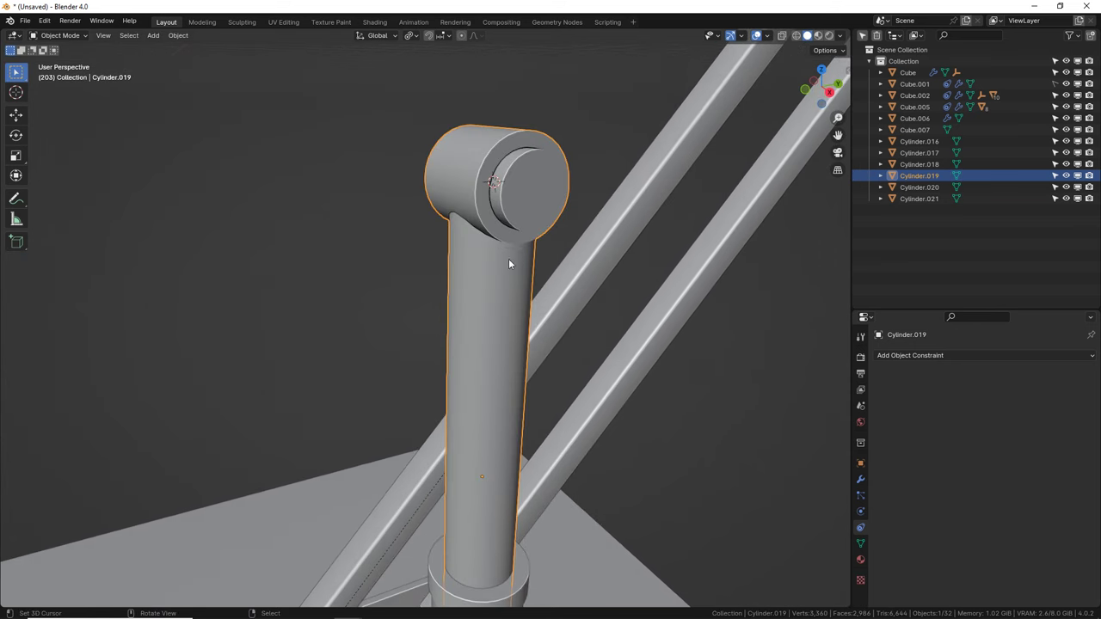
right_click(566, 231)
mouse_move(559, 304)
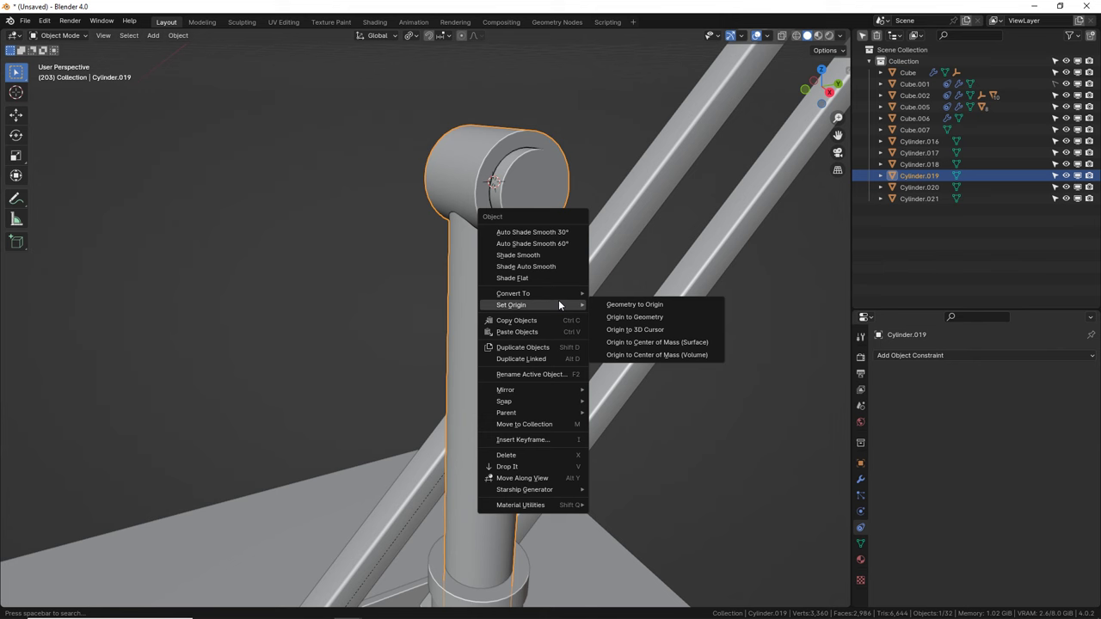
left_click(637, 330)
middle_click_drag(551, 216, 552, 189)
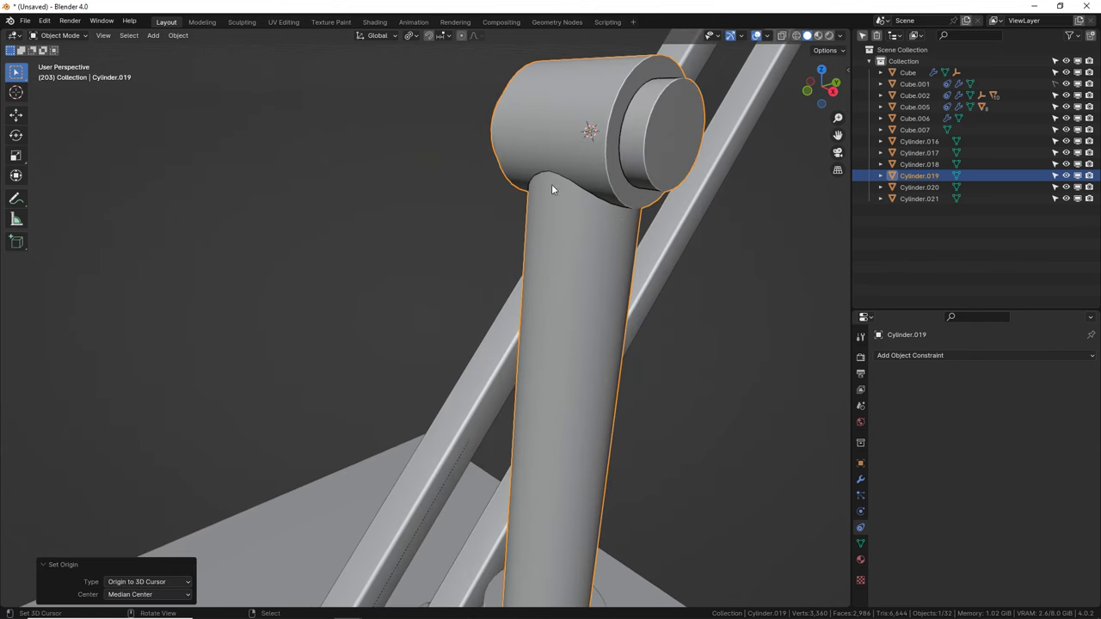
Step: Test-rotate the piston rod about the X axis around its new origin in the head
key("r")
key("x")
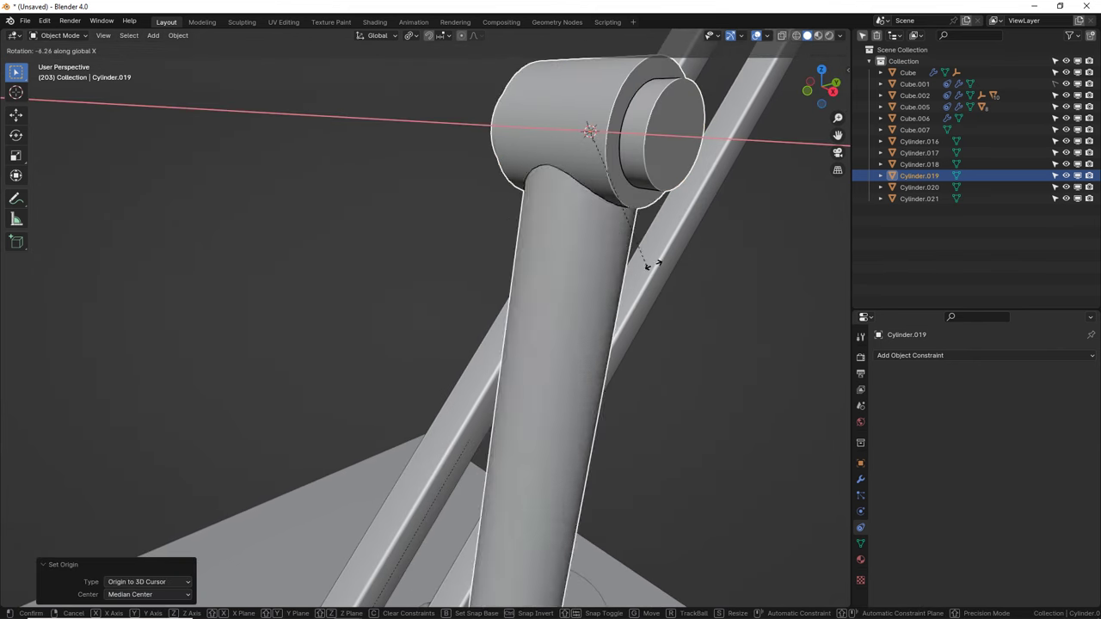
right_click(494, 245)
scroll(656, 229, "down", 3)
scroll(656, 229, "up", 3)
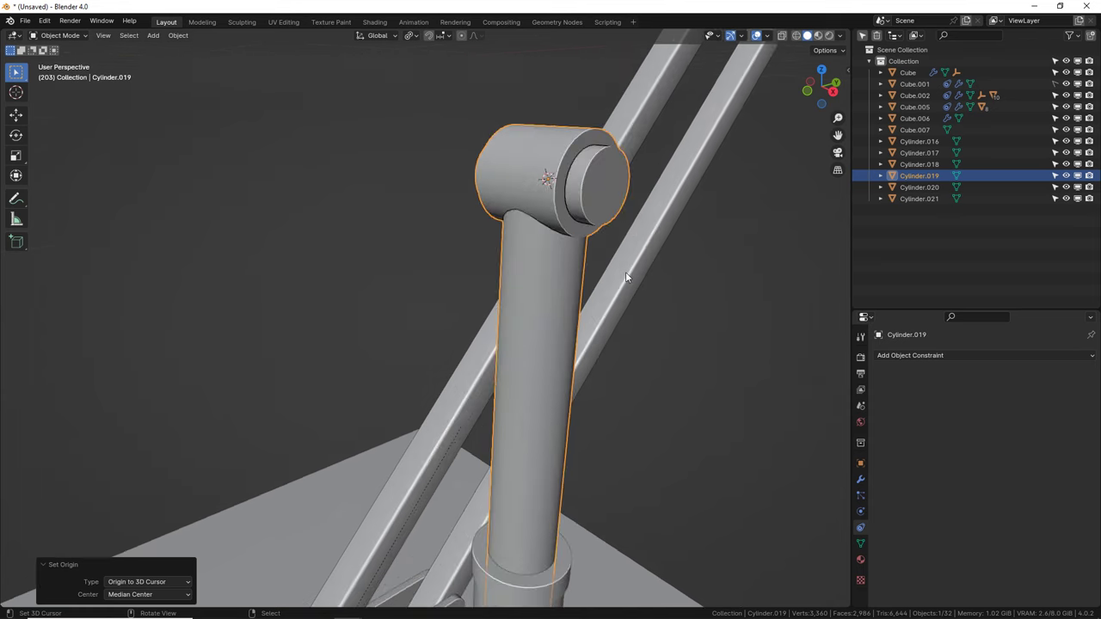
scroll(610, 221, "down", 2)
Step: Lock the Y and Z rotation of the piston rod, Cylinder.019, and the piston cylinder, Cylinder.018, and test-rotate them
left_click(861, 465)
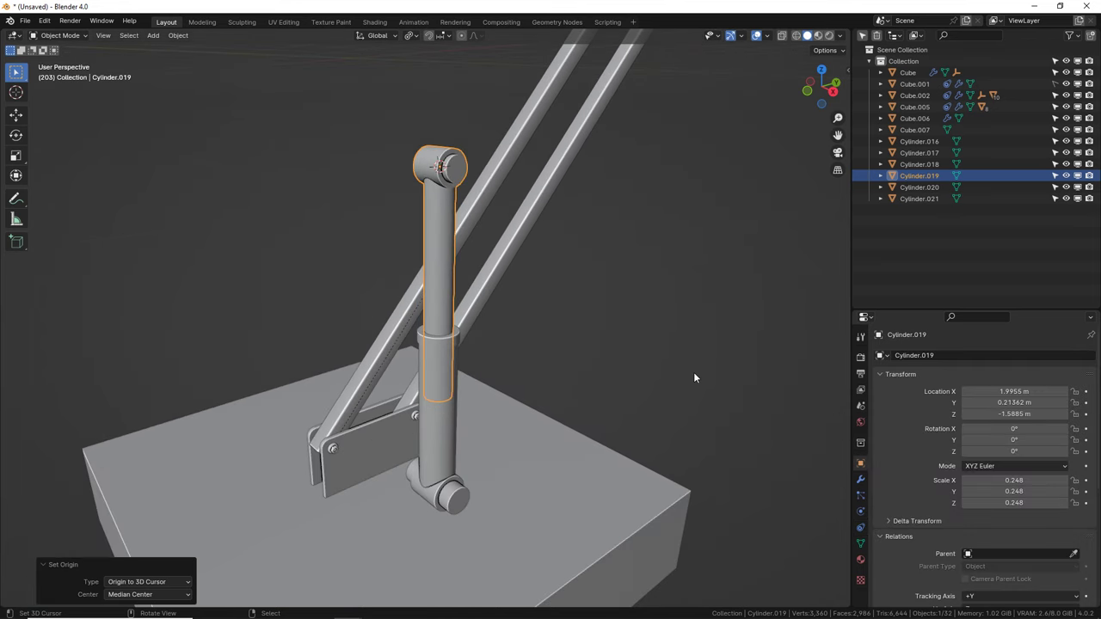
key("r")
key("x")
right_click(681, 213)
left_click(449, 426)
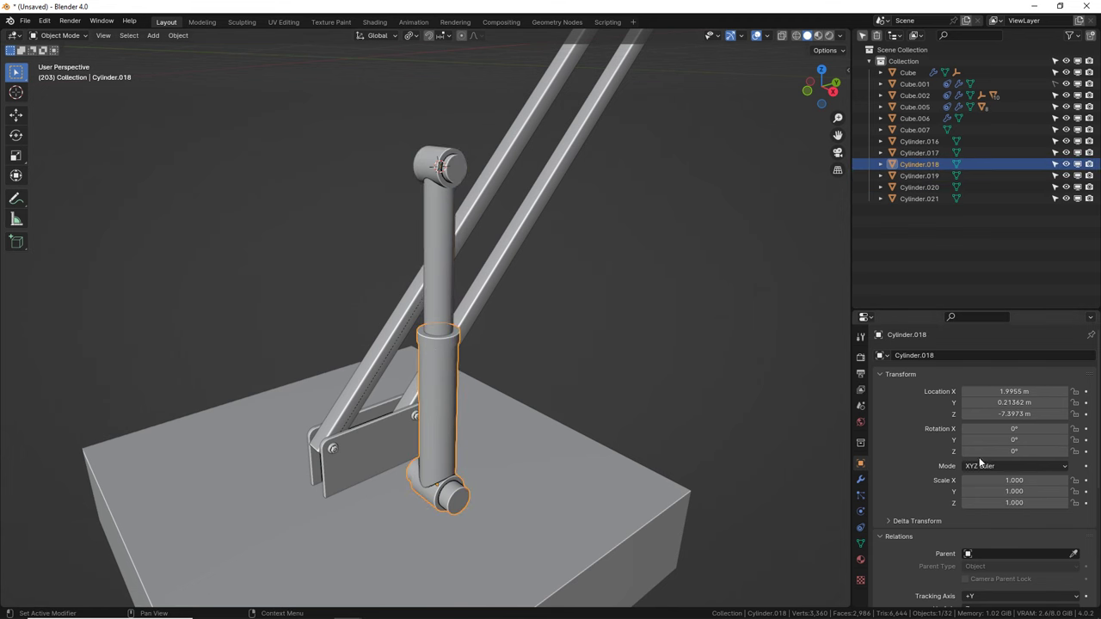
key("r")
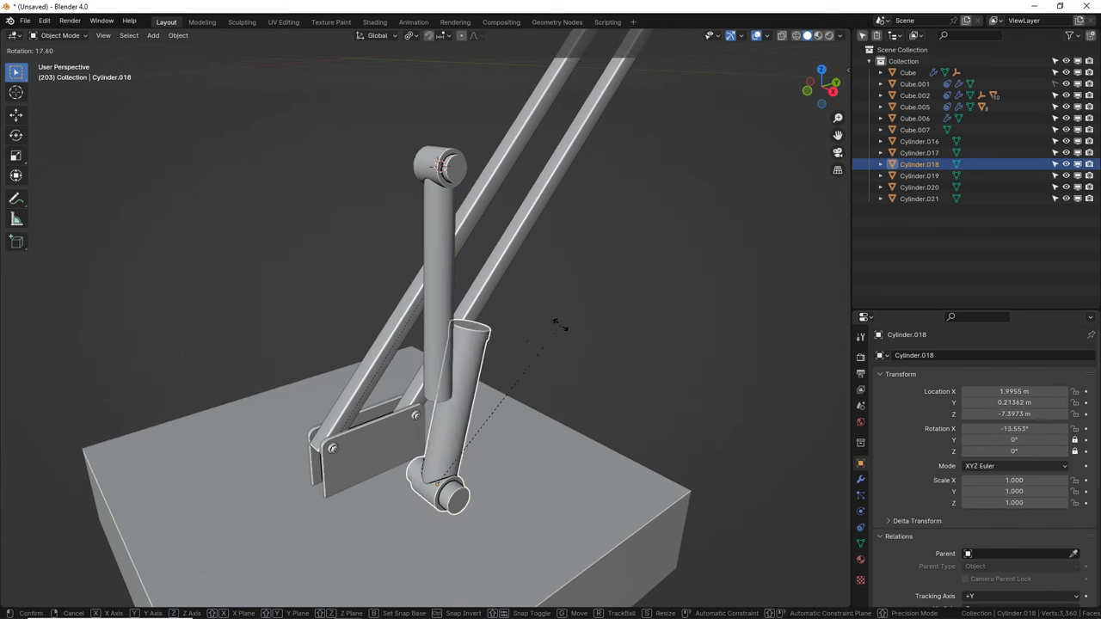
right_click(347, 374)
Step: Select Cylinder.018 and Cylinder.019 together and move them in the right side view so the lower pin sits over the base bracket
left_click(454, 347)
left_click(457, 351)
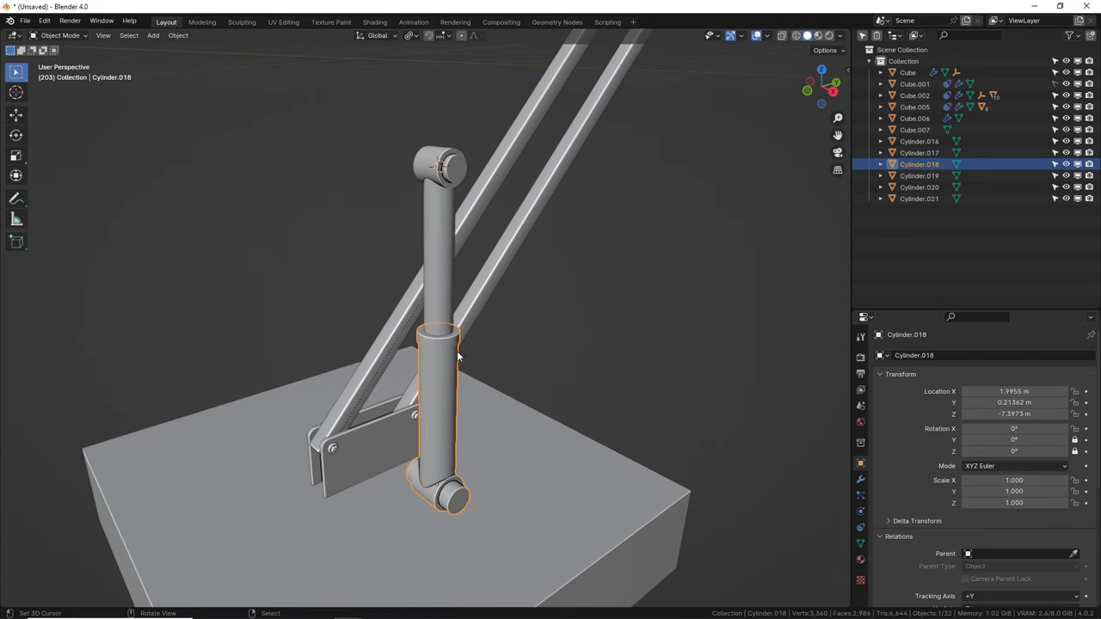
left_click(446, 275, "shift")
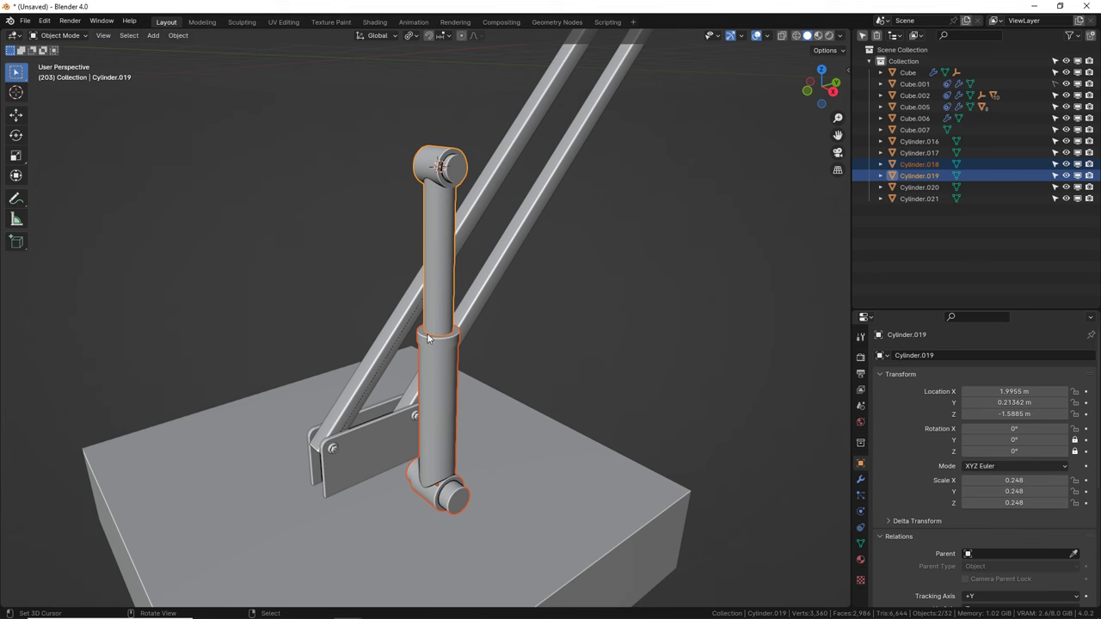
middle_click_drag(432, 323, 479, 307)
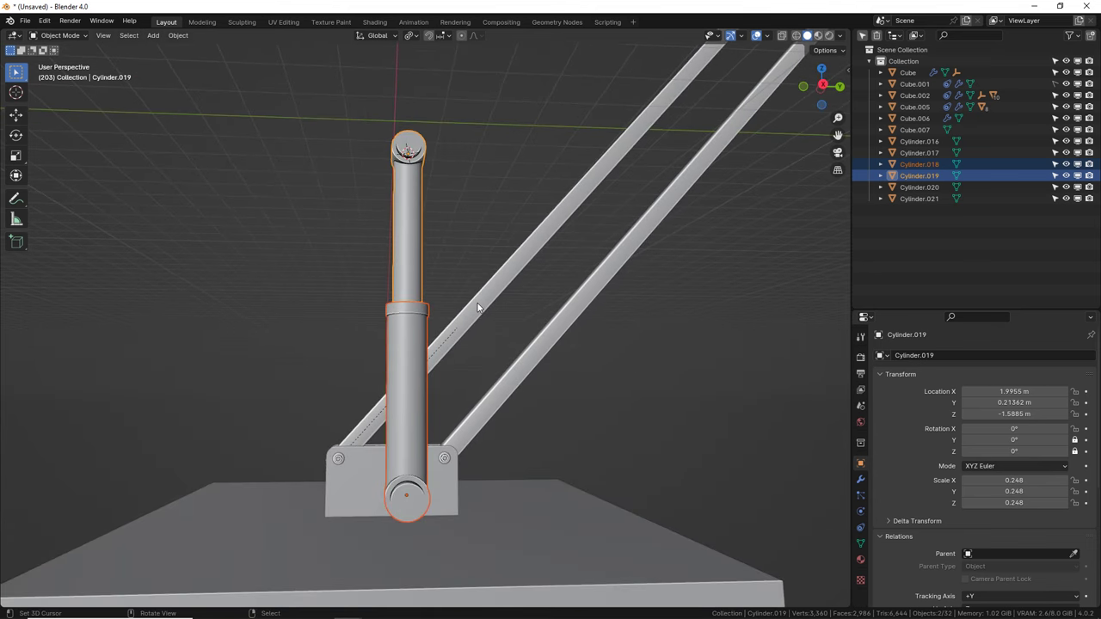
key("KP_3")
key("g")
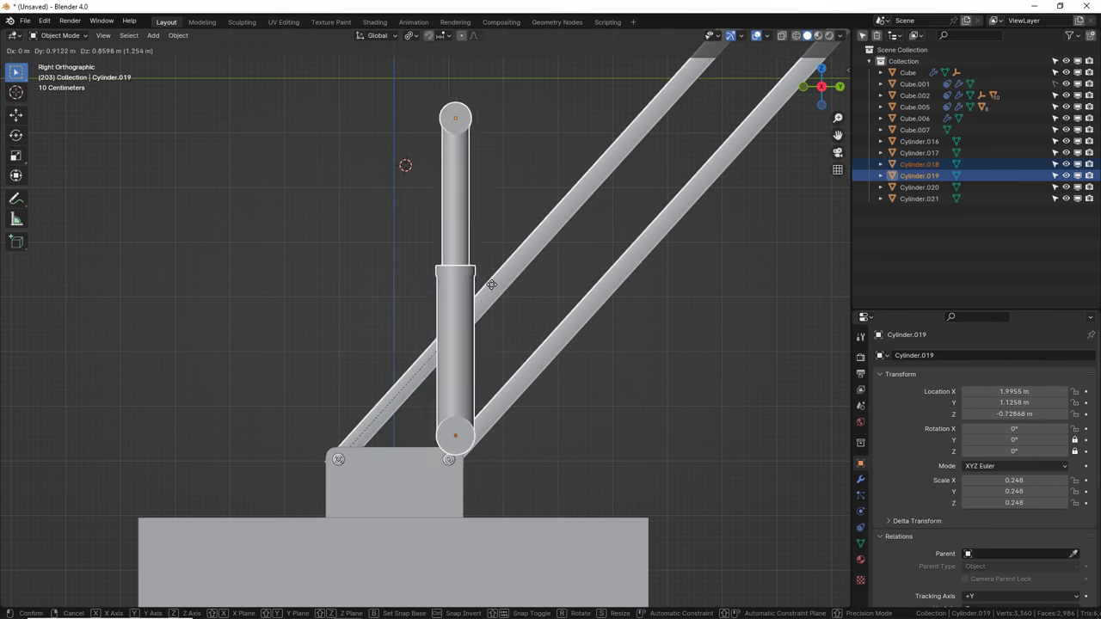
left_click(467, 337)
Step: Move both piston parts by -1.1738 m along X toward the arm and return to the right side view
middle_click_drag(467, 337, 448, 358)
key("g")
key("y")
key("x")
left_click(522, 376)
key("KP_3")
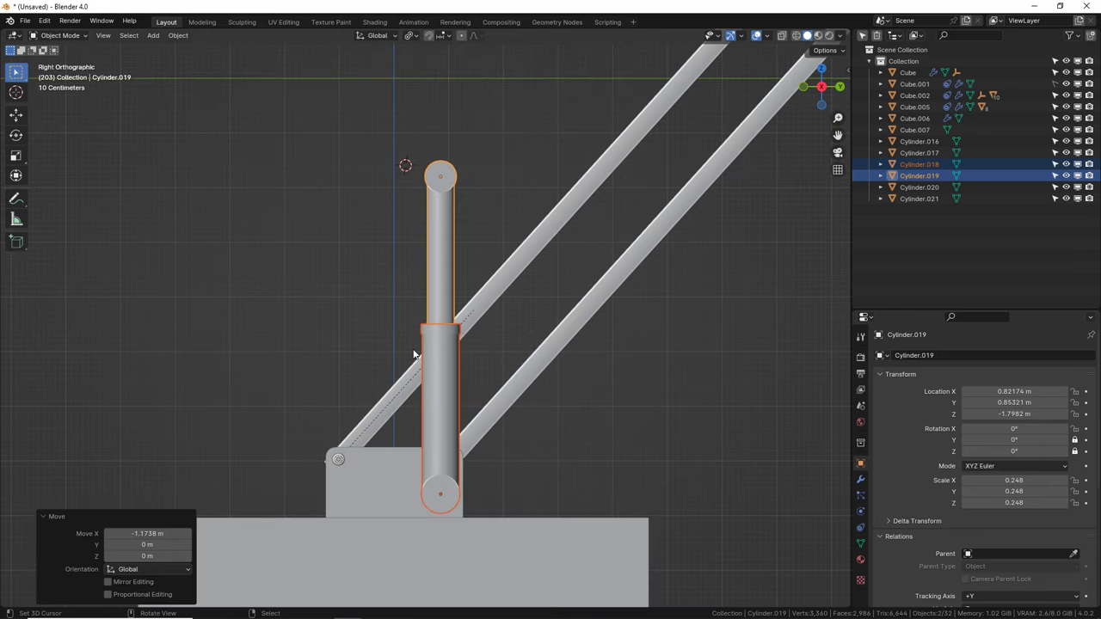
Step: Move only the piston rod, Cylinder.019, by 2.6528 m in Y and -0.073396 m in Z so its head meets the upper arm bar
left_click(453, 178)
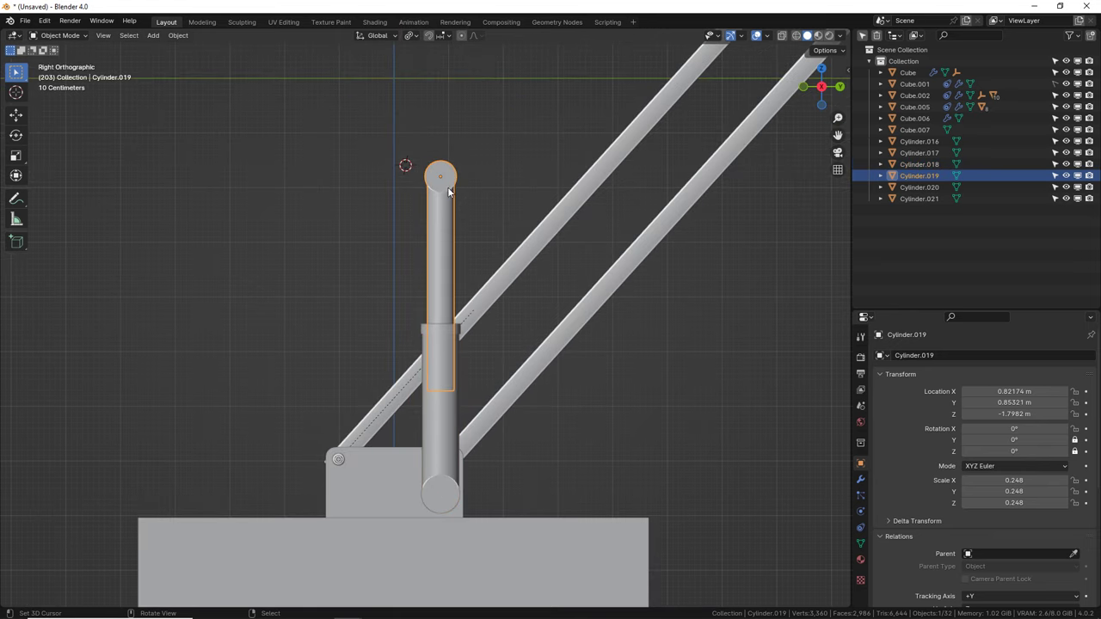
key("g")
left_click(593, 194)
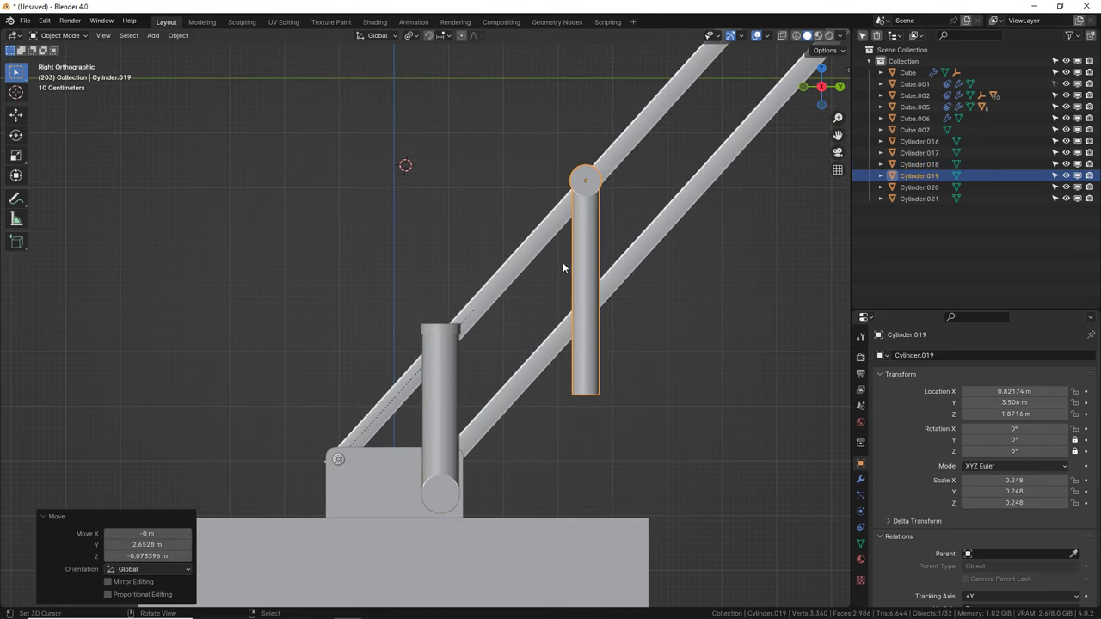
Step: Test-rotate the upper arm bar, Cube, about its base pivot in the right side view
left_click(620, 141)
key("r")
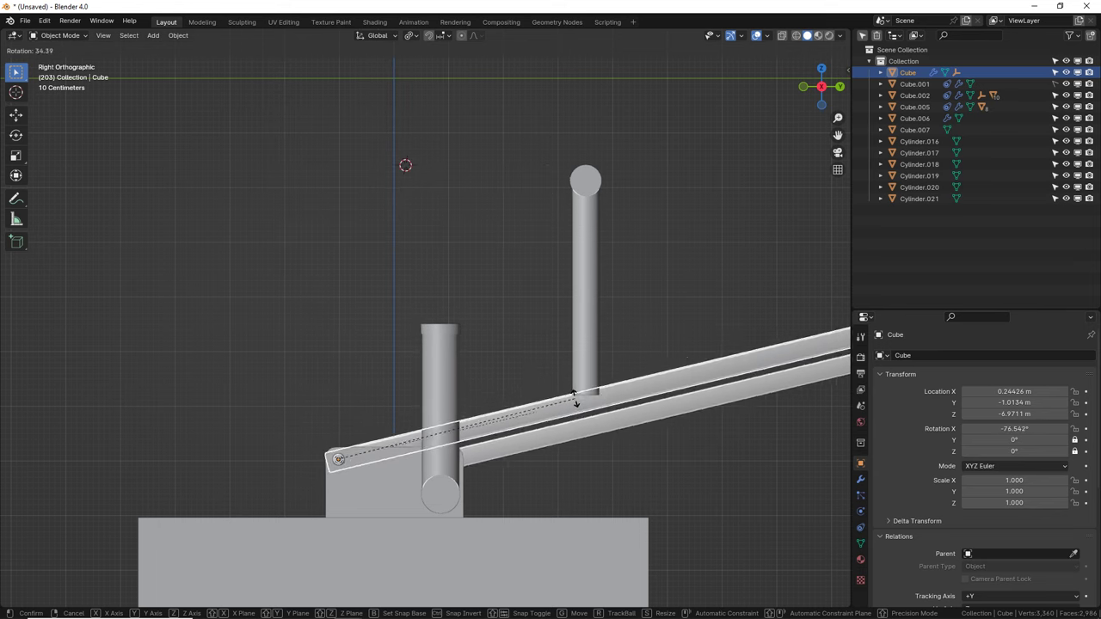
left_click(412, 391)
Step: Try the piston cylinder, Cylinder.018, directly below the rod, away from the base bracket
left_click(438, 449)
key("g")
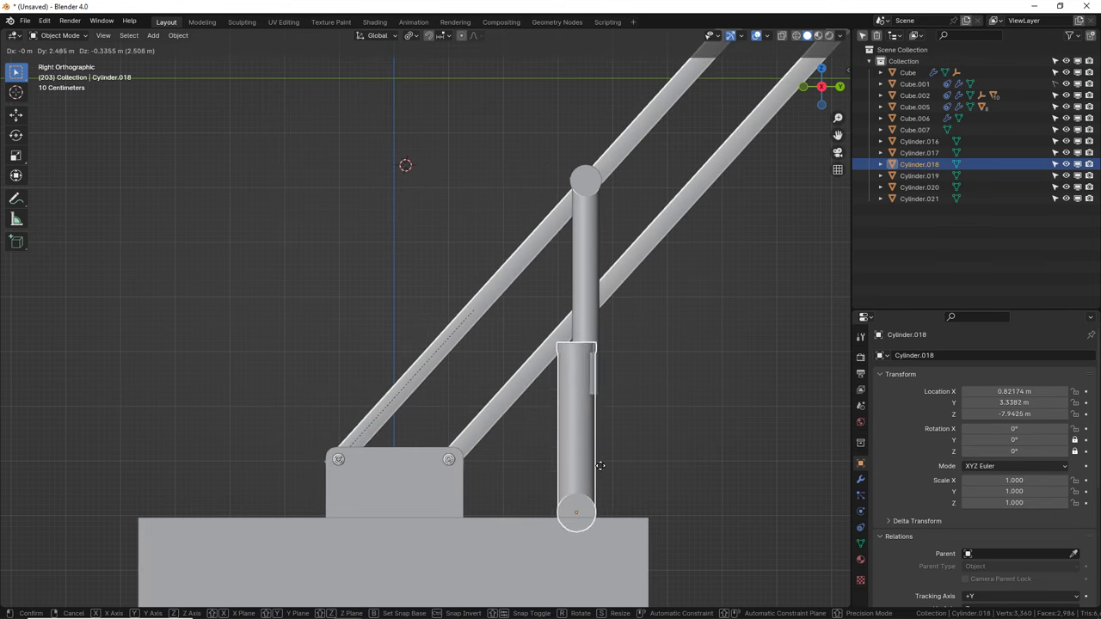
left_click(608, 467)
left_click(604, 183)
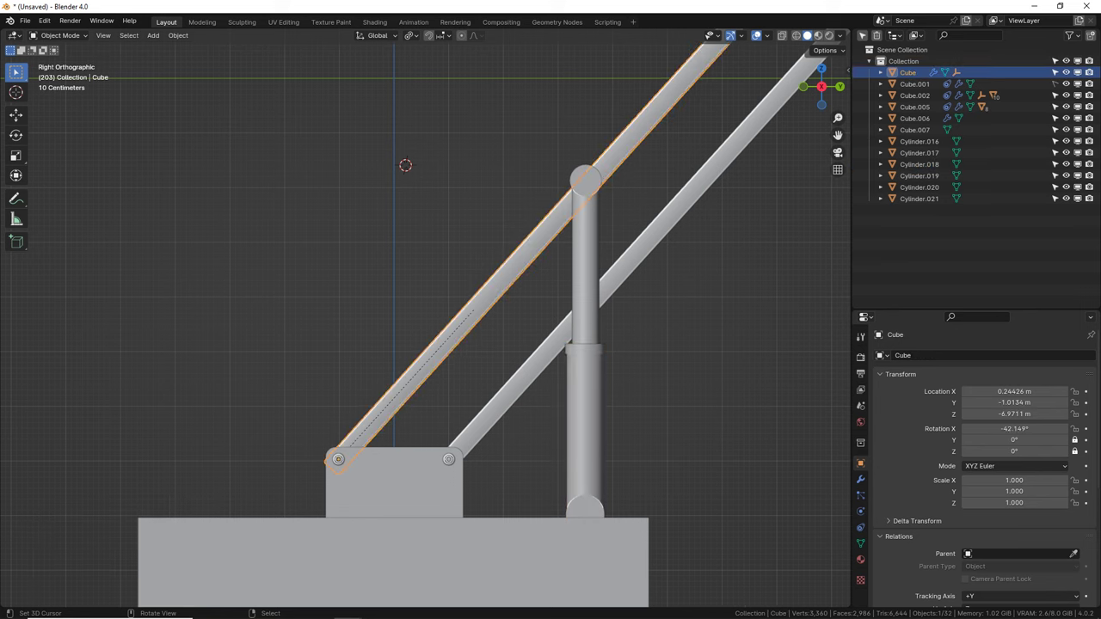
Step: Move Cylinder.018 back over the base bracket and shift the rod, Cylinder.019, by 0.073396 m in Y and 0.010485 m in Z
left_click(597, 385)
key("g")
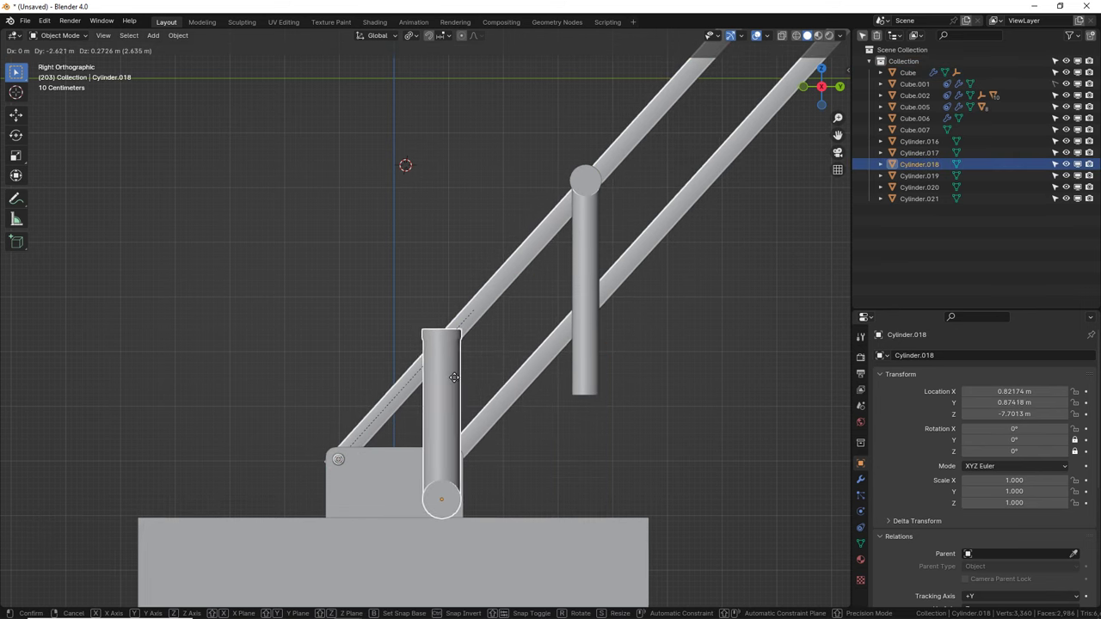
left_click(454, 377)
left_click(580, 275)
key("g")
left_click(582, 273)
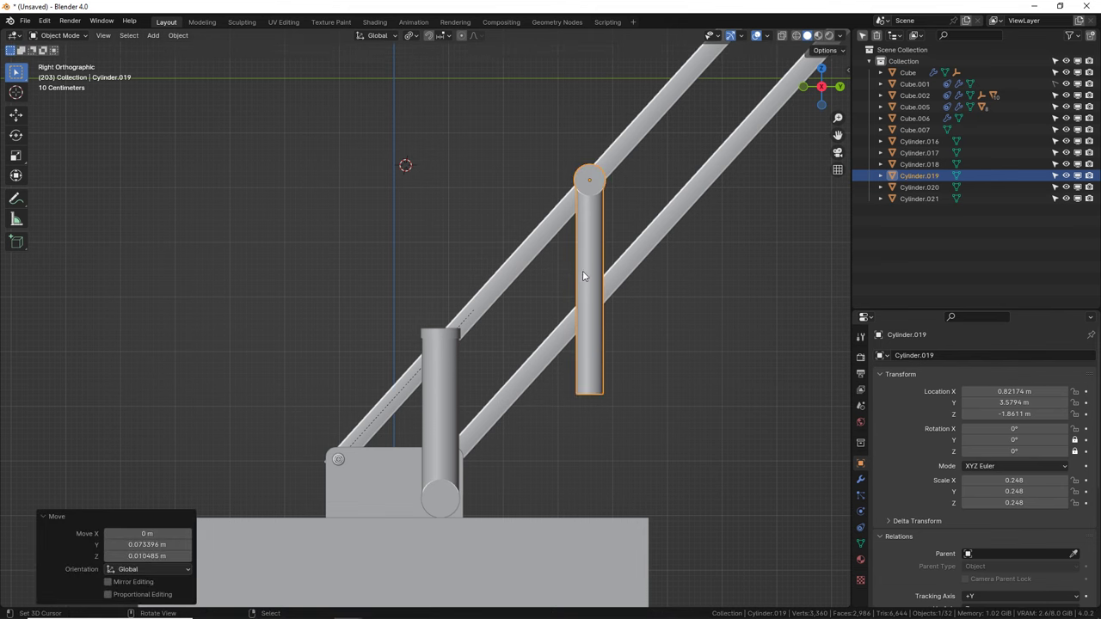
Step: Add a Damped Track constraint to the piston rod, Cylinder.019, with Cylinder.018 as its target
middle_click_drag(567, 291, 541, 290, "shift")
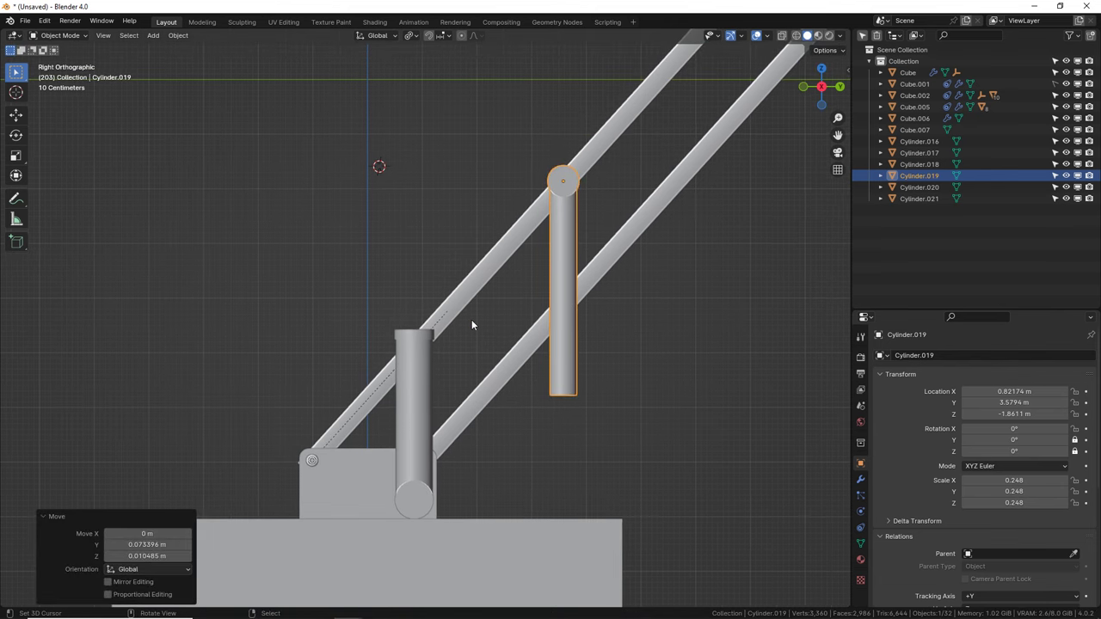
middle_click_drag(471, 325, 353, 293)
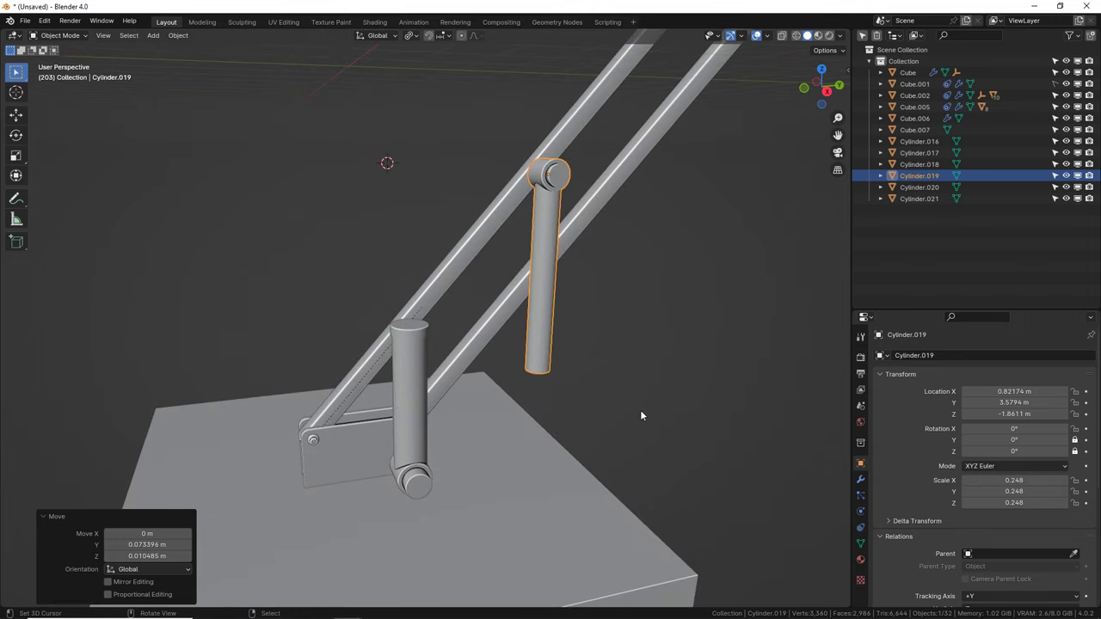
left_click(861, 528)
left_click(932, 356)
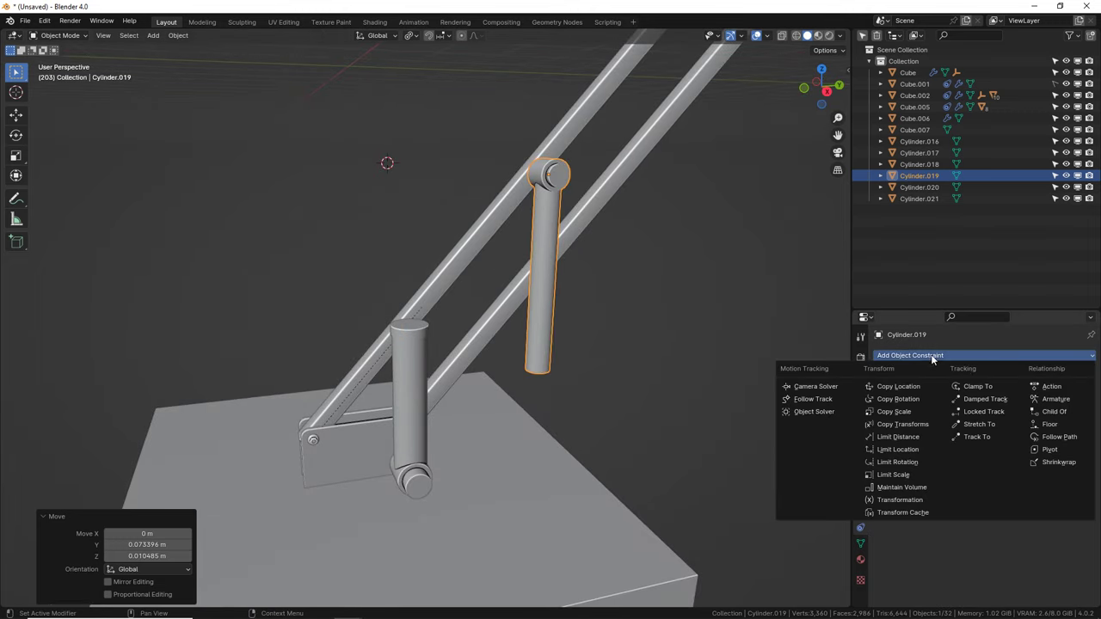
left_click(985, 400)
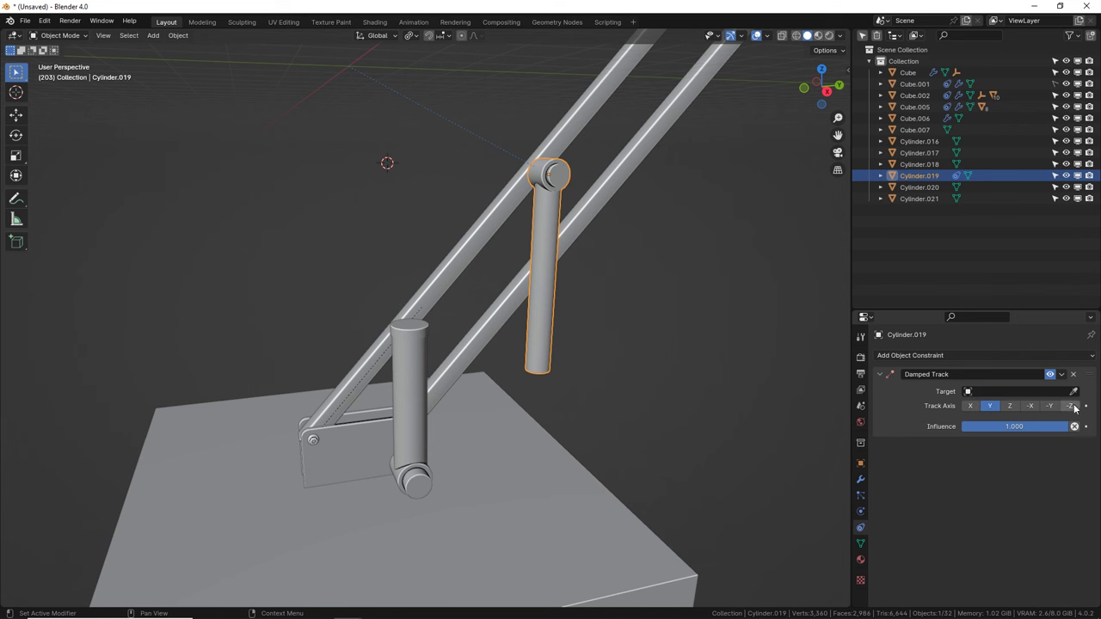
left_click(419, 472)
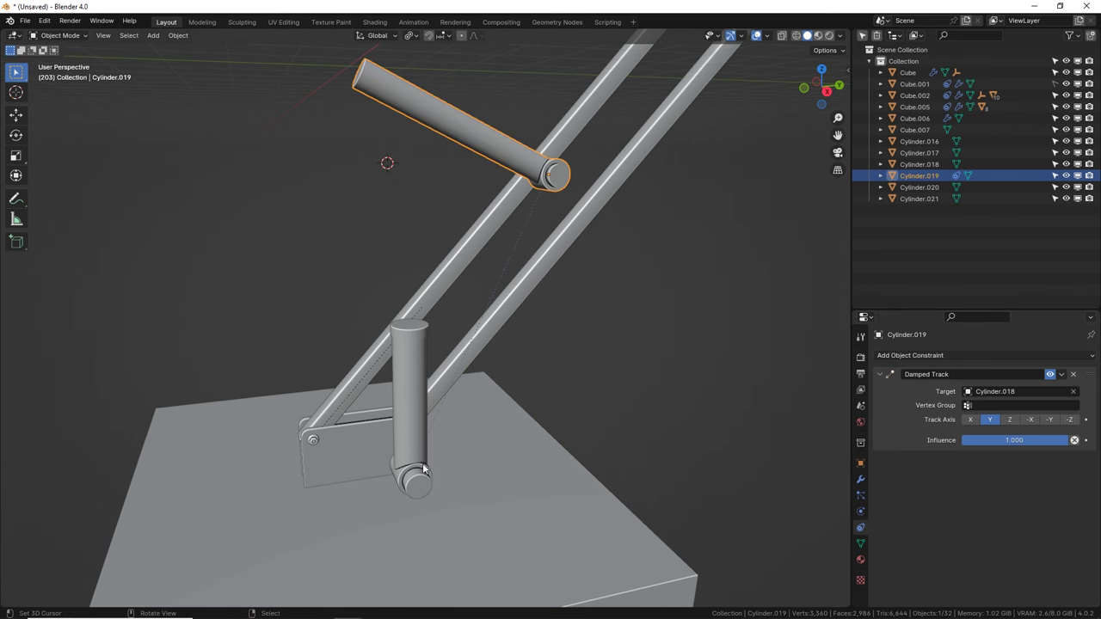
Step: Test-move the piston cylinder, Cylinder.018, to check how the rod tracks it
middle_click_drag(415, 480, 480, 407)
scroll(480, 407, "down", 2)
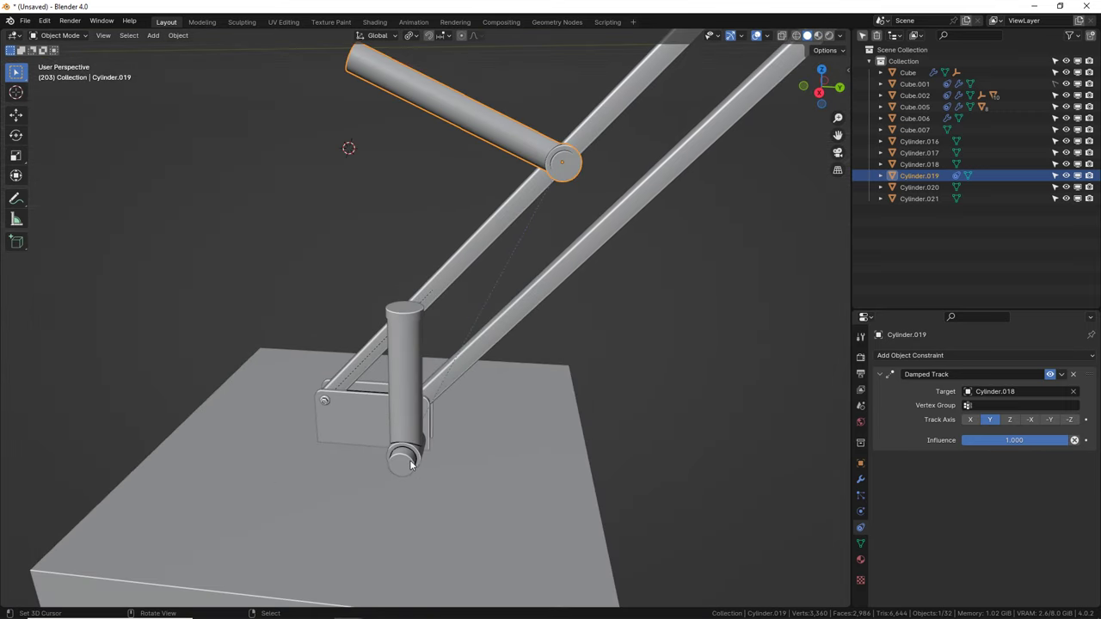
left_click(410, 459)
key("g")
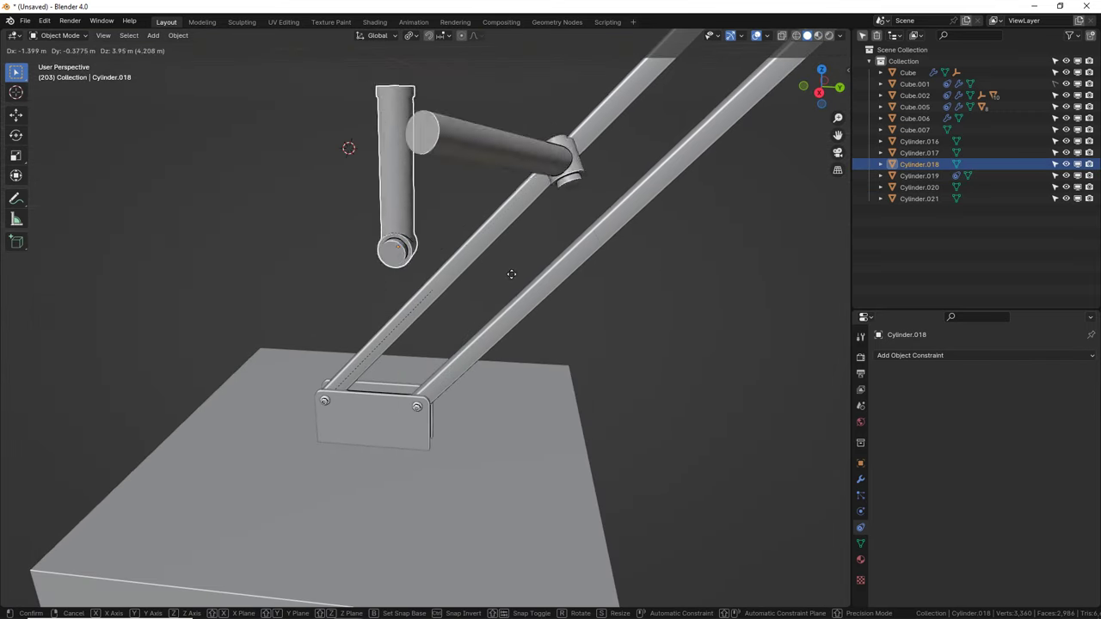
left_click(404, 460)
Step: Set the track axis of the Damped Track constraint on Cylinder.019 to -Z so the rod points at the cylinder's pin
left_click(523, 152)
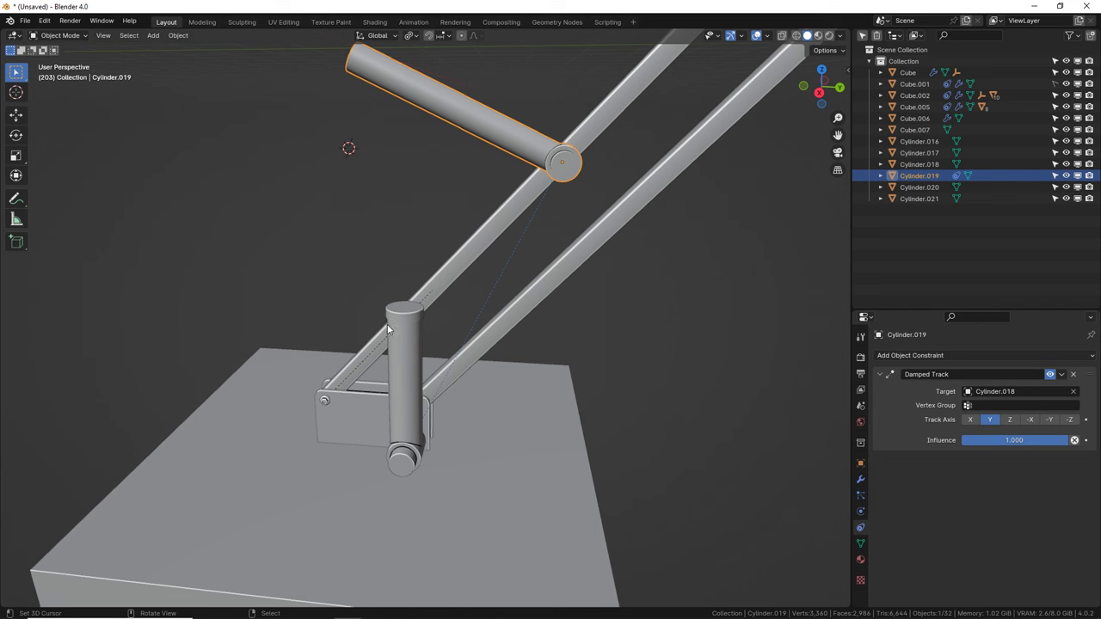
left_click(1010, 419)
left_click(1030, 420)
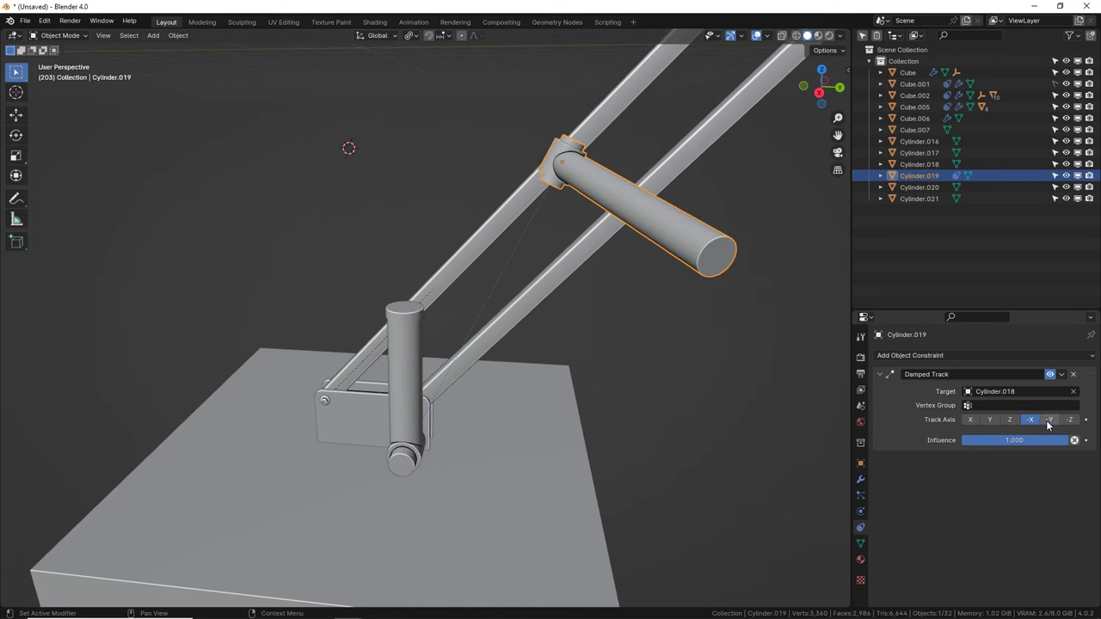
left_click(1049, 420)
left_click(1069, 420)
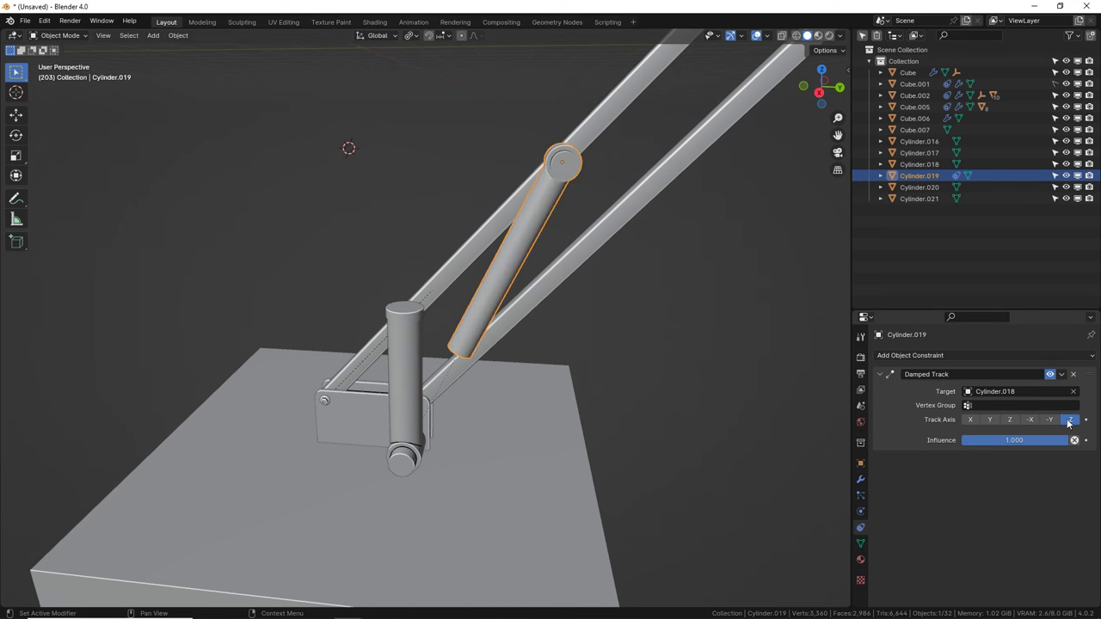